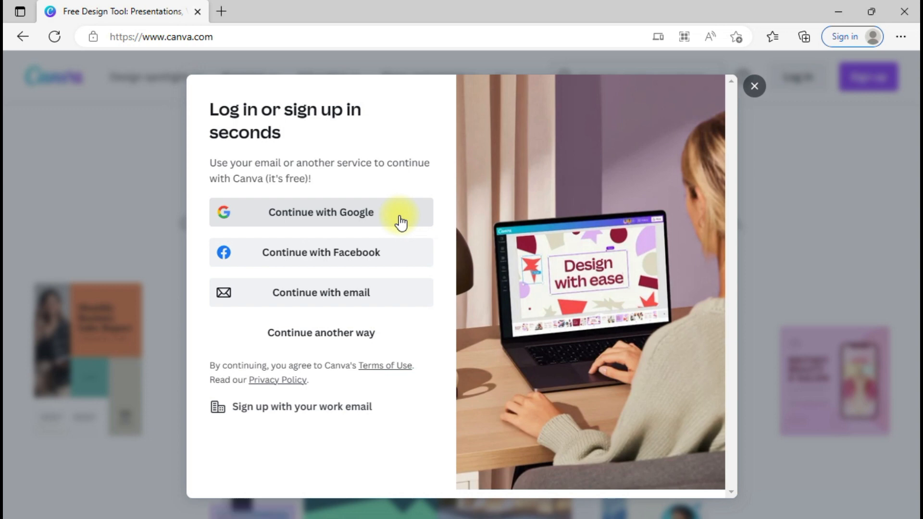
Step: Sign in to Canva with the first listed Google account to reach the home page
left_click(399, 219)
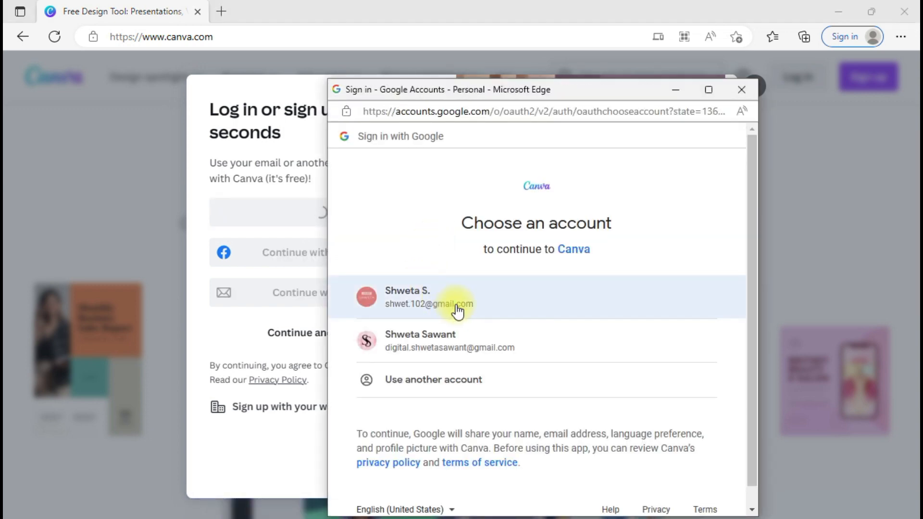
left_click(552, 302)
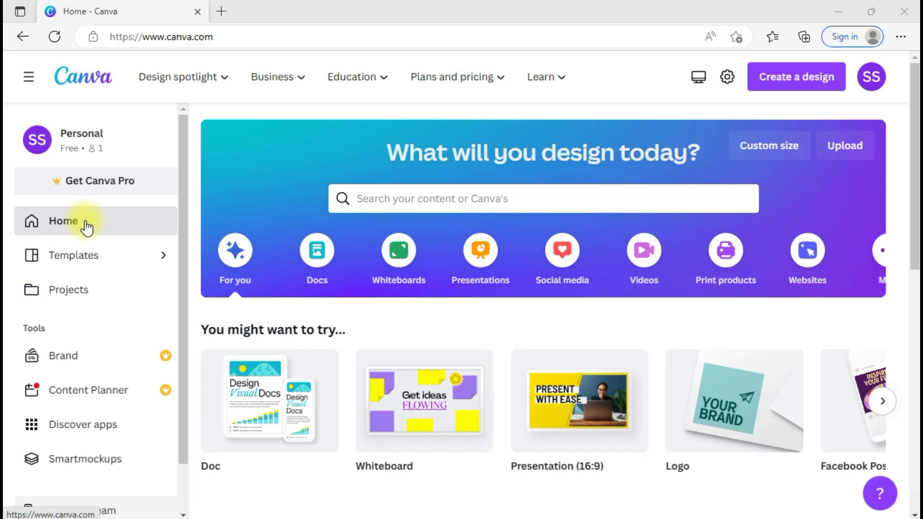
key("alt+Tab")
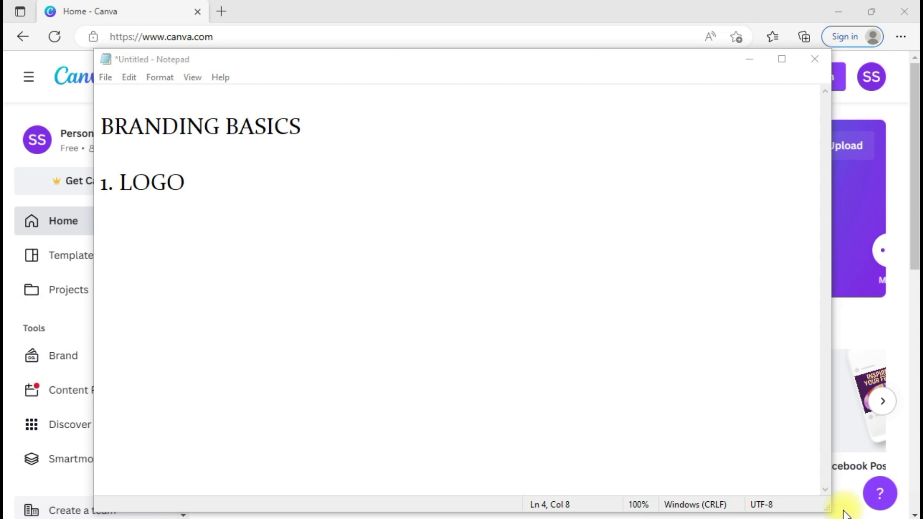
left_click(746, 55)
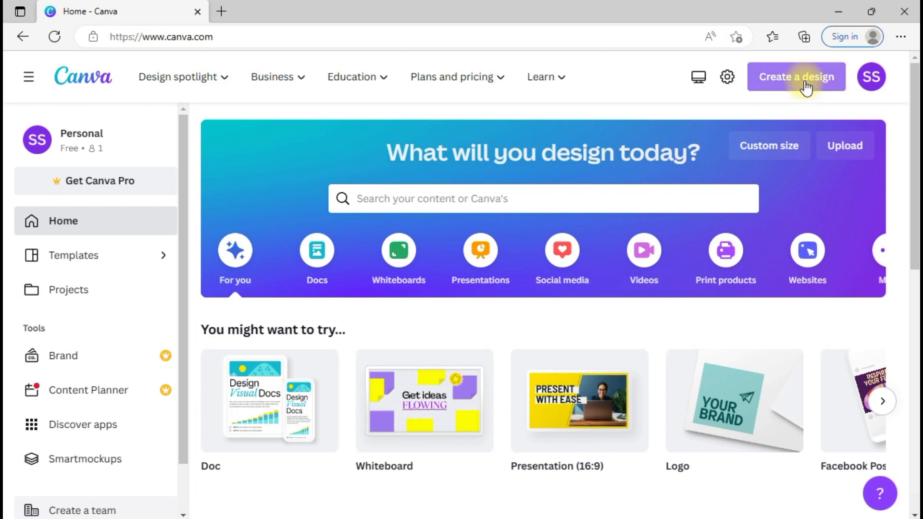
Step: Search design types for 'Logo' and create a blank 500 × 500 px Logo design
left_click(806, 82)
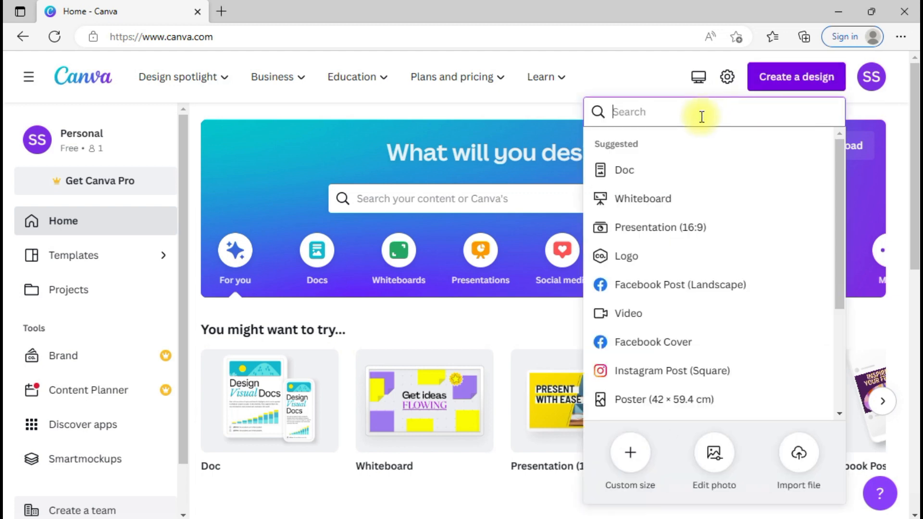
type("Logo")
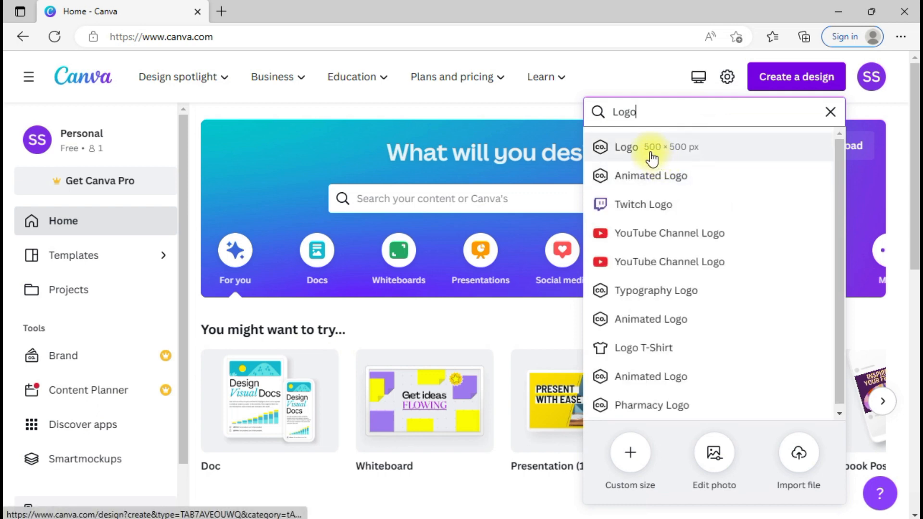
left_click(694, 157)
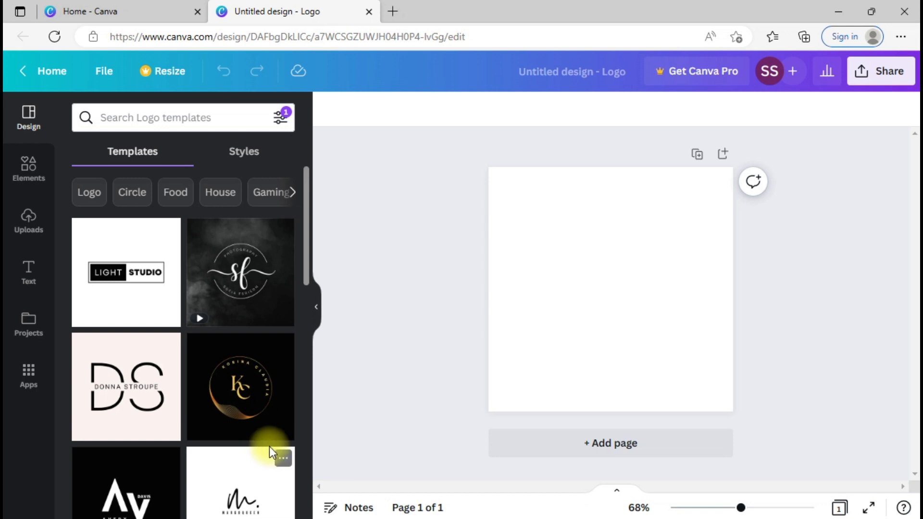
left_click_drag(307, 238, 312, 393)
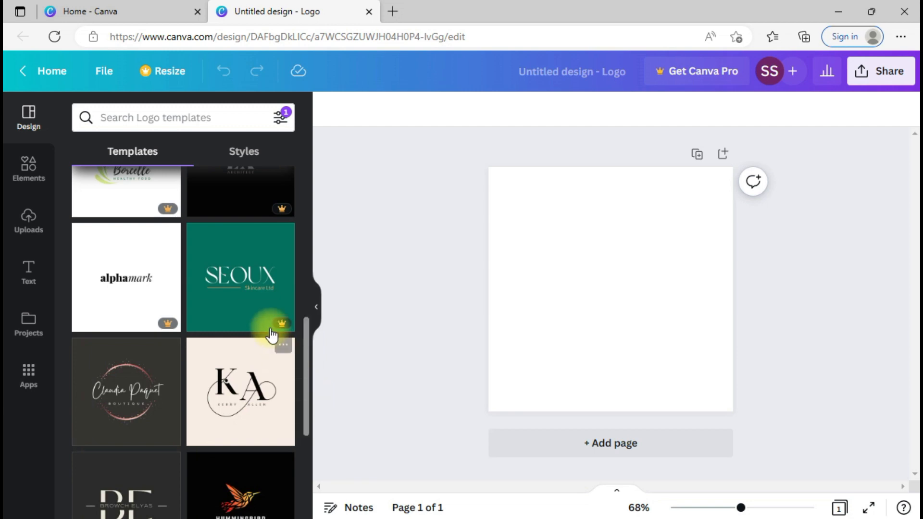
left_click(245, 306)
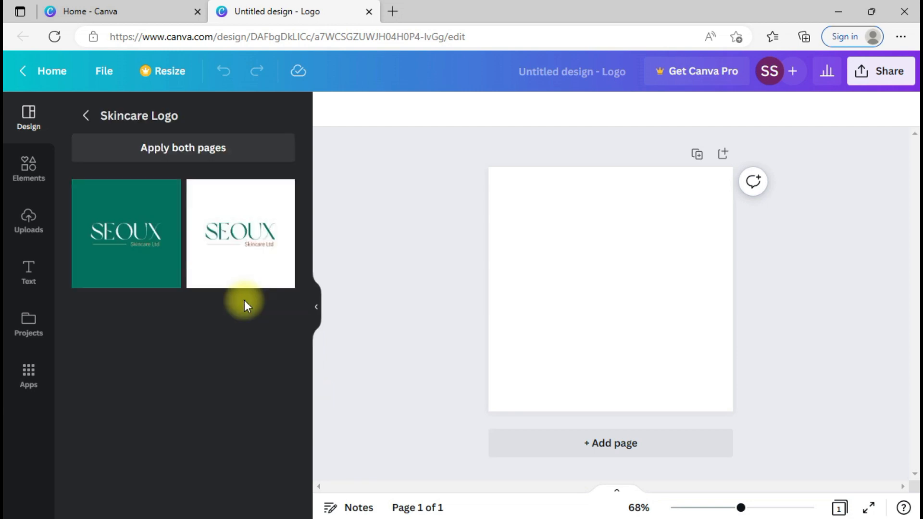
left_click(234, 278)
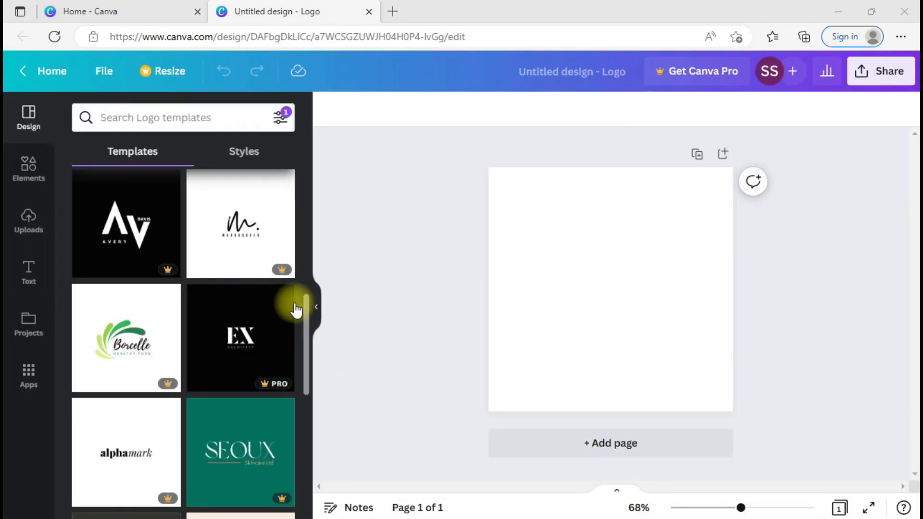
left_click_drag(306, 312, 306, 230)
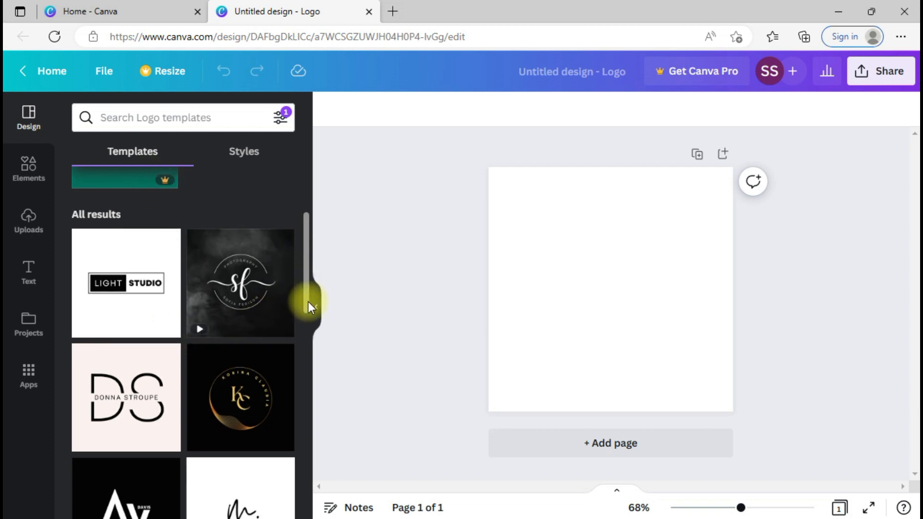
left_click_drag(307, 302, 310, 361)
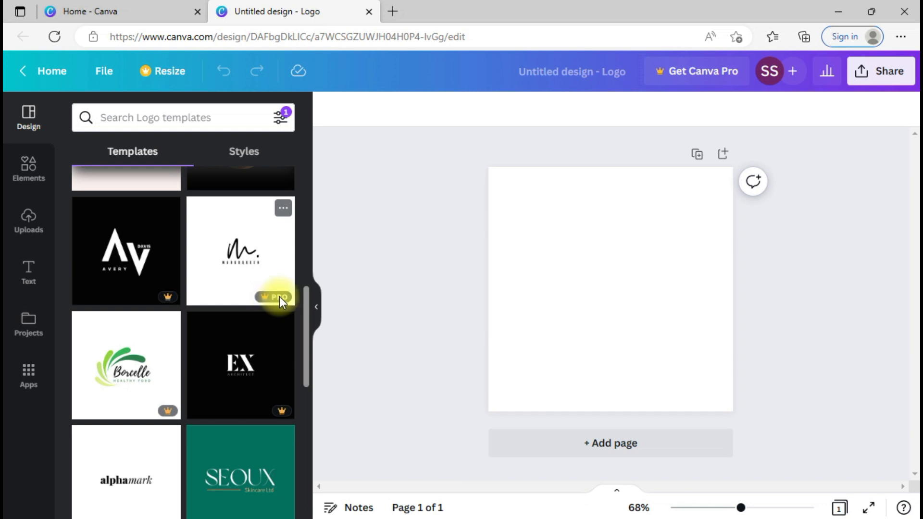
left_click_drag(306, 307, 308, 518)
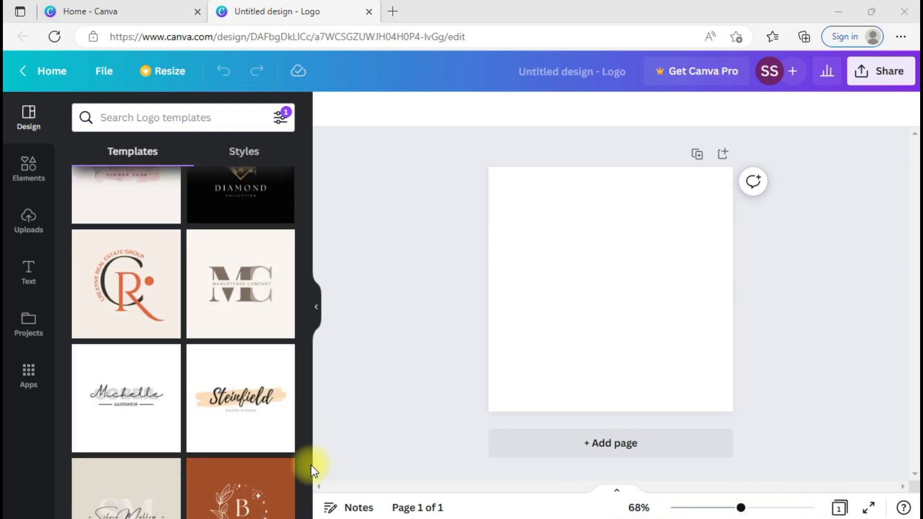
Step: Apply the Silvia Mellow makeup-artist template, inspect its text elements, and bring up the Text panel
left_click(128, 503)
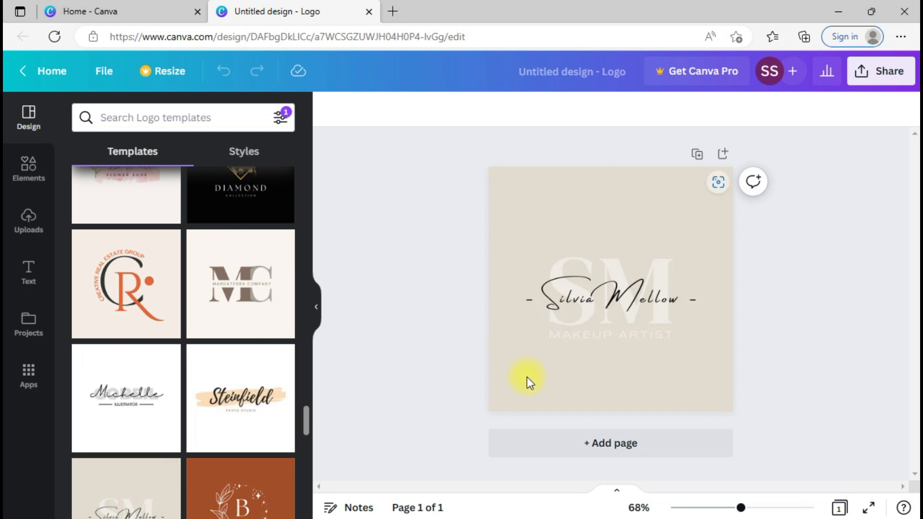
left_click(144, 483)
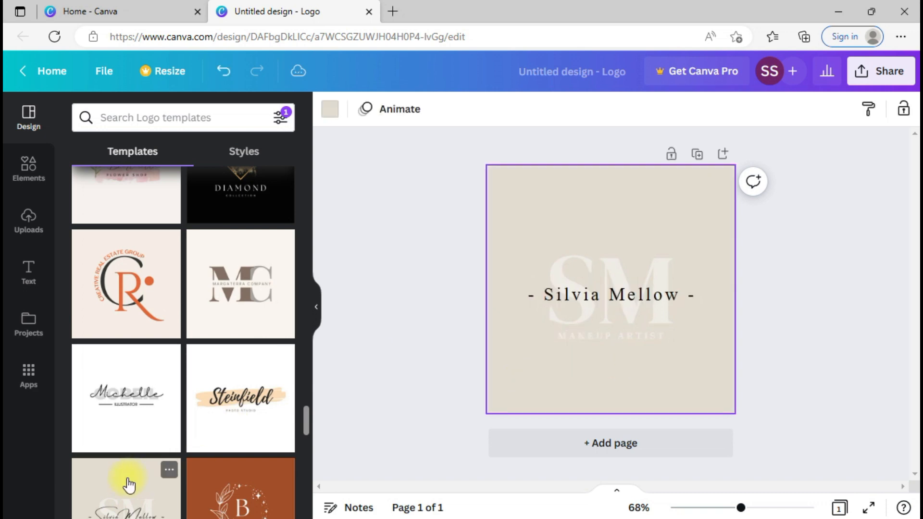
left_click(625, 294)
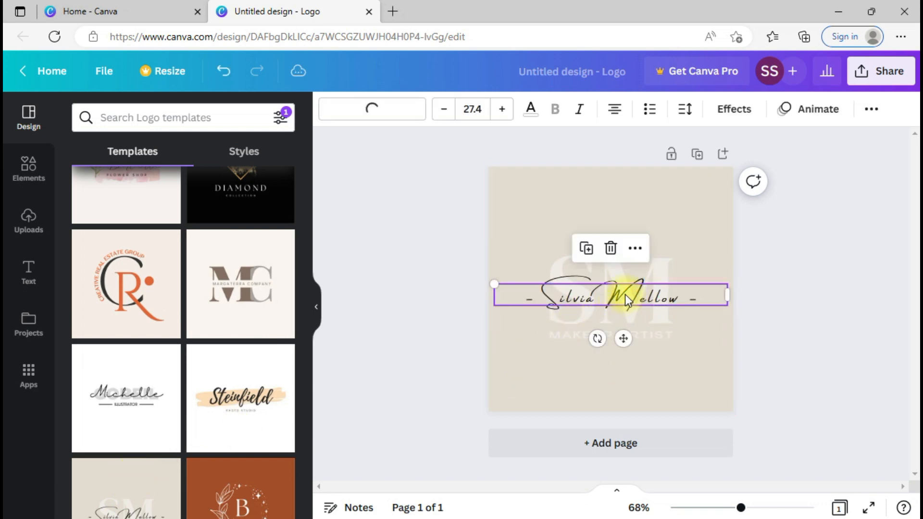
left_click(662, 264)
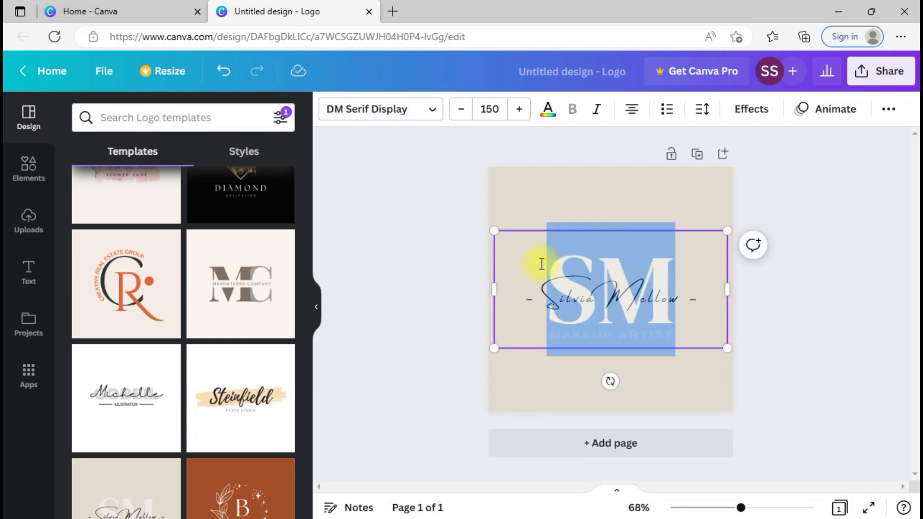
left_click(587, 302)
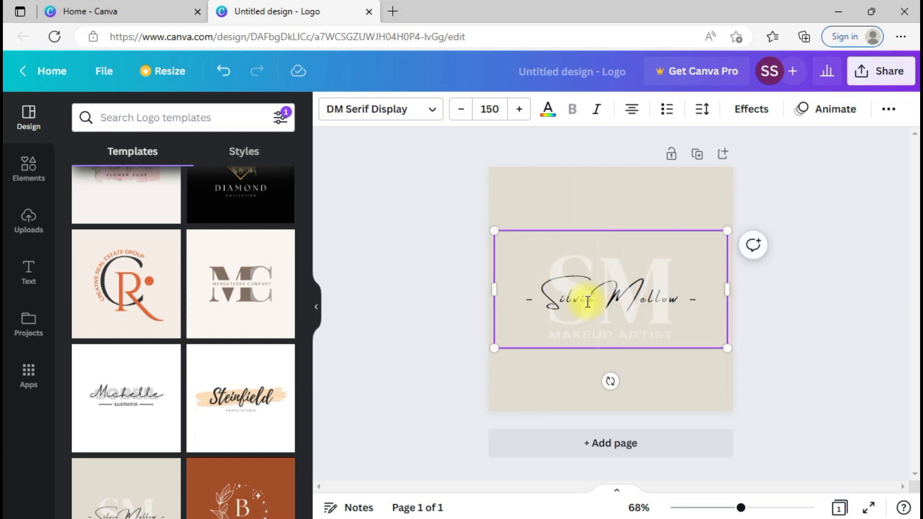
left_click(697, 387)
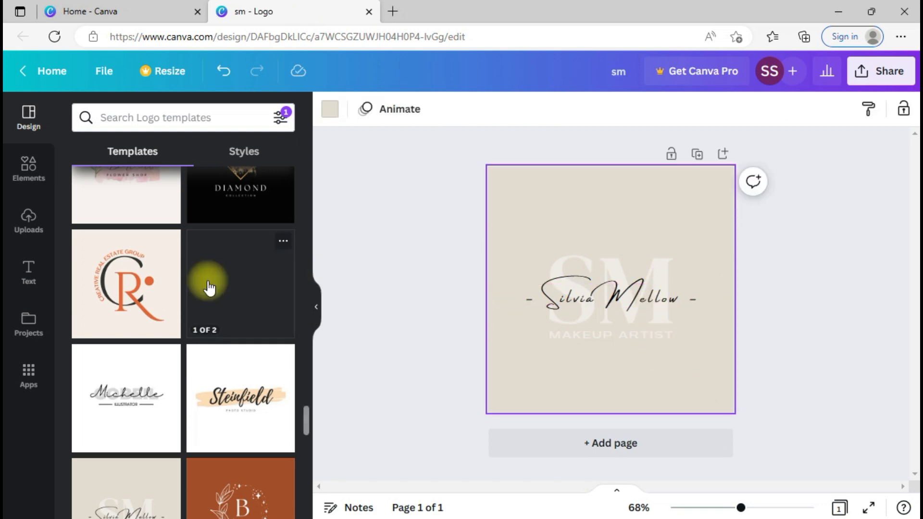
left_click(28, 286)
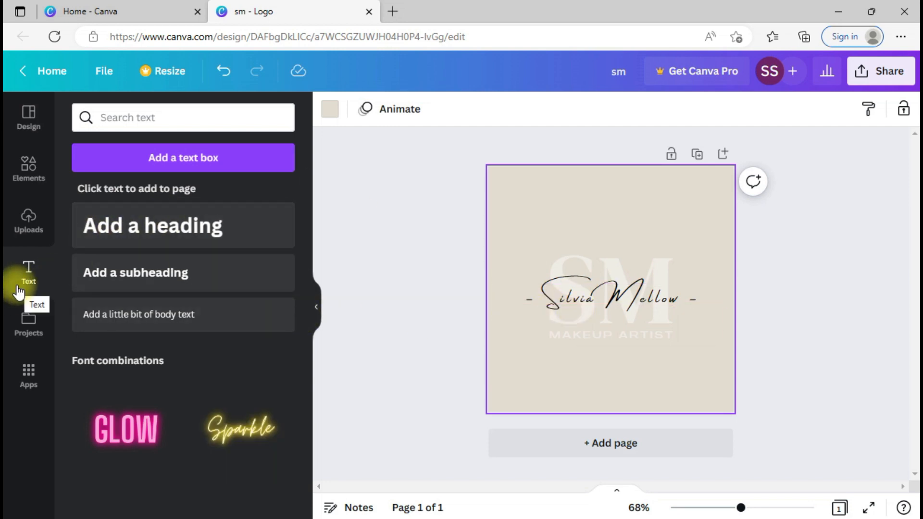
left_click(141, 233)
left_click_drag(630, 341, 633, 265)
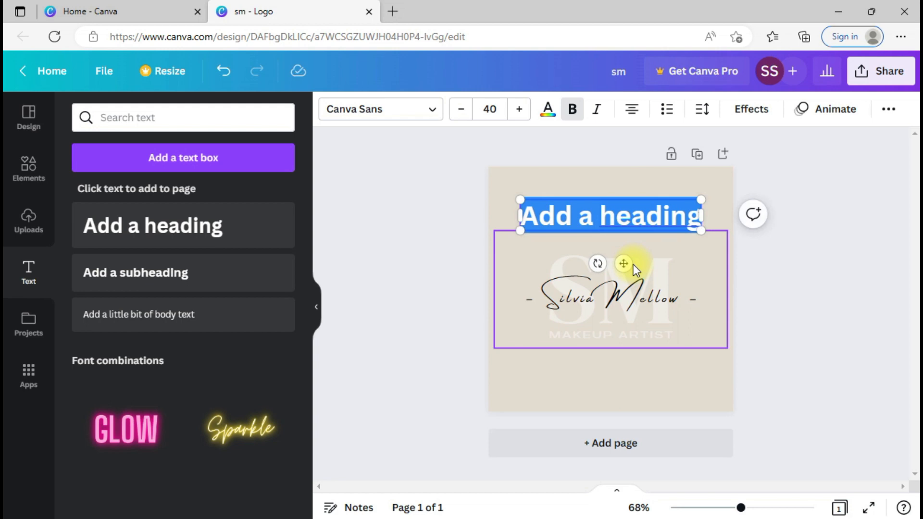
left_click(579, 298)
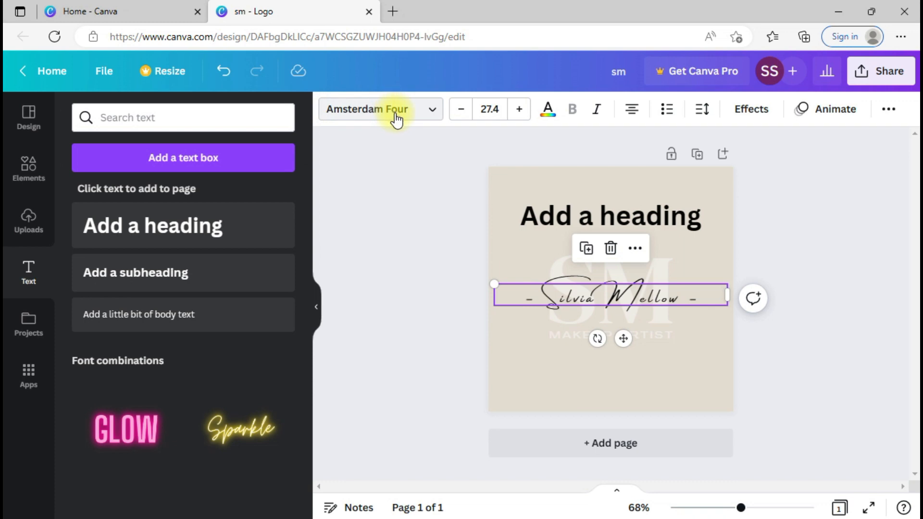
left_click(547, 226)
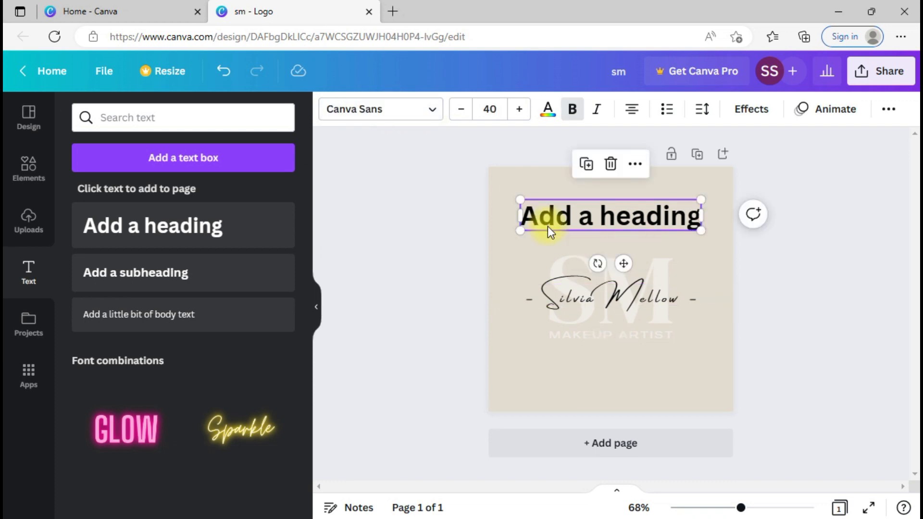
Step: Set the heading font to Amsterdam Four, then check the name's spacing settings
left_click(429, 119)
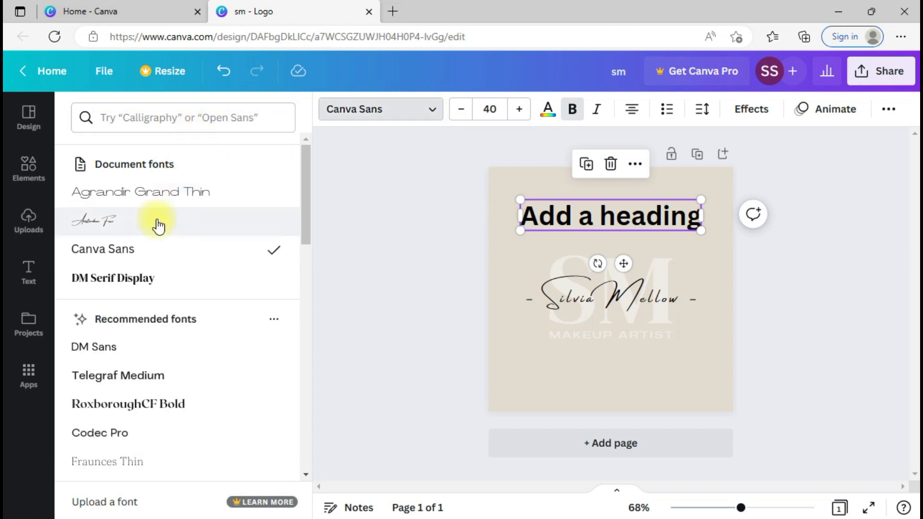
left_click(192, 118)
type("A")
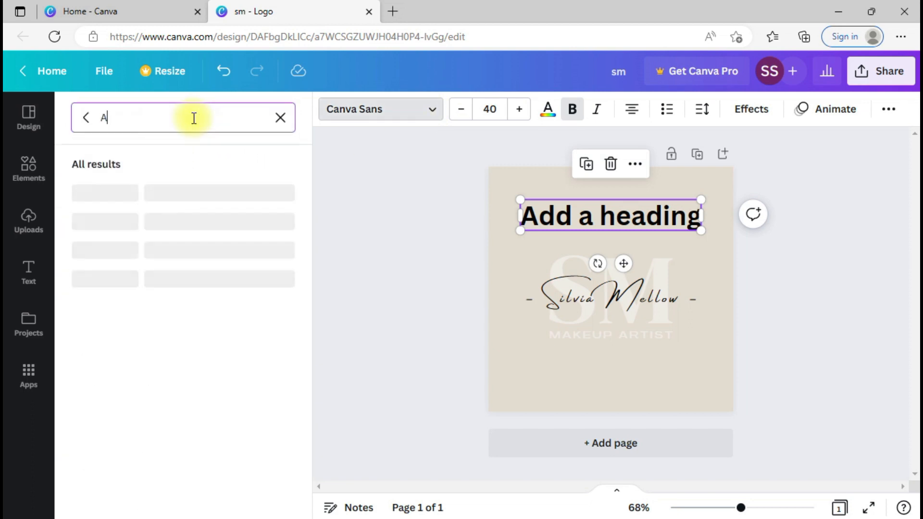
type("msterdam")
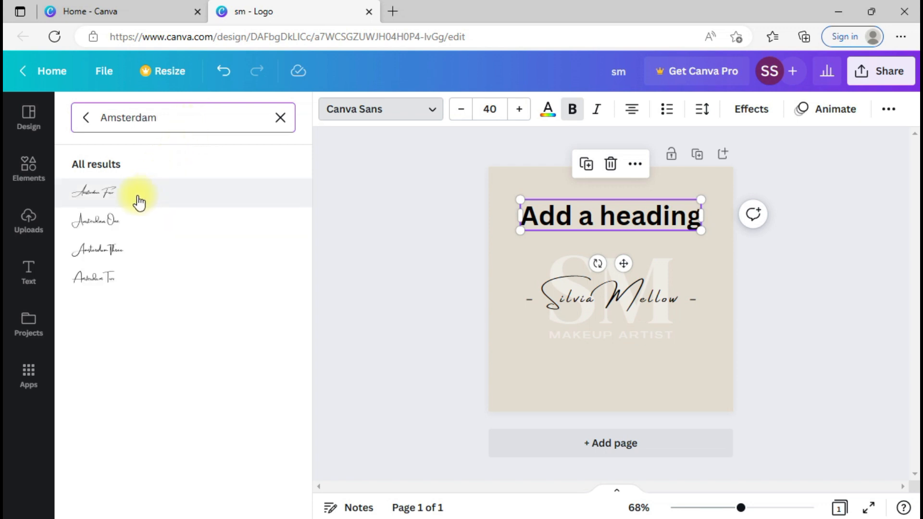
left_click(119, 256)
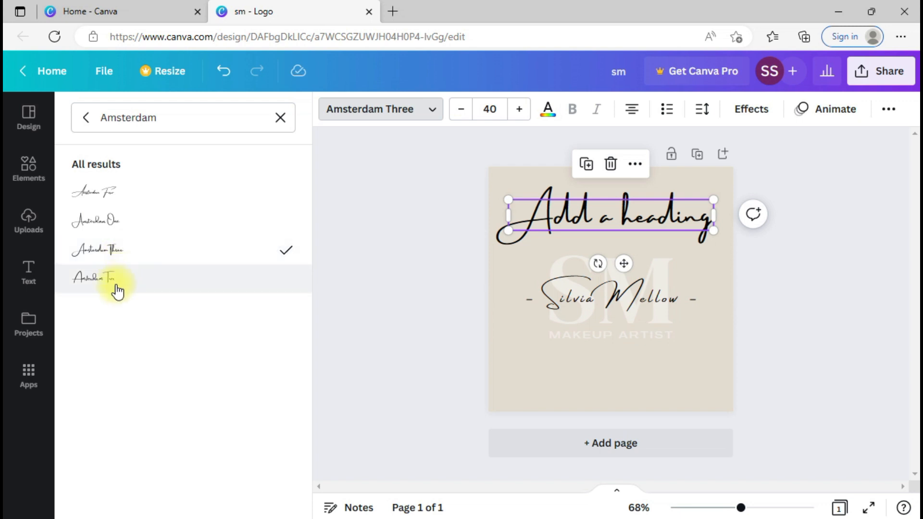
left_click(135, 195)
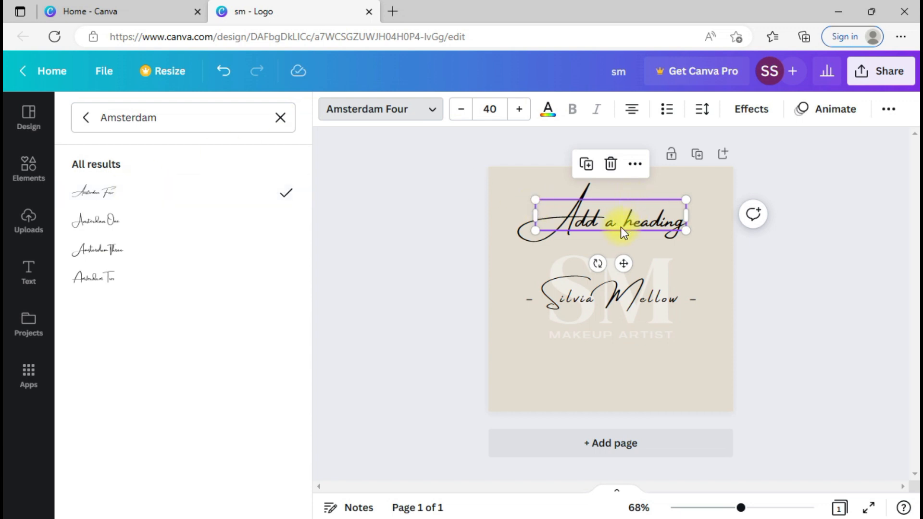
left_click(577, 302)
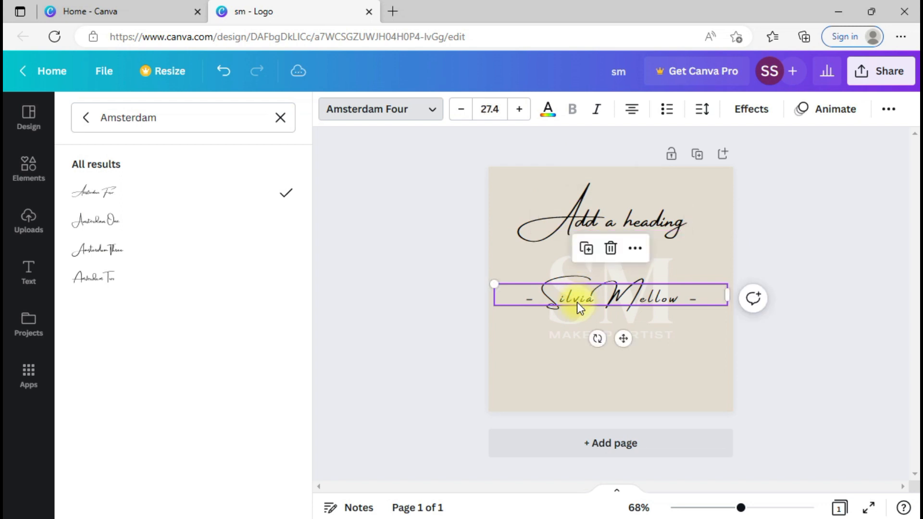
left_click(701, 122)
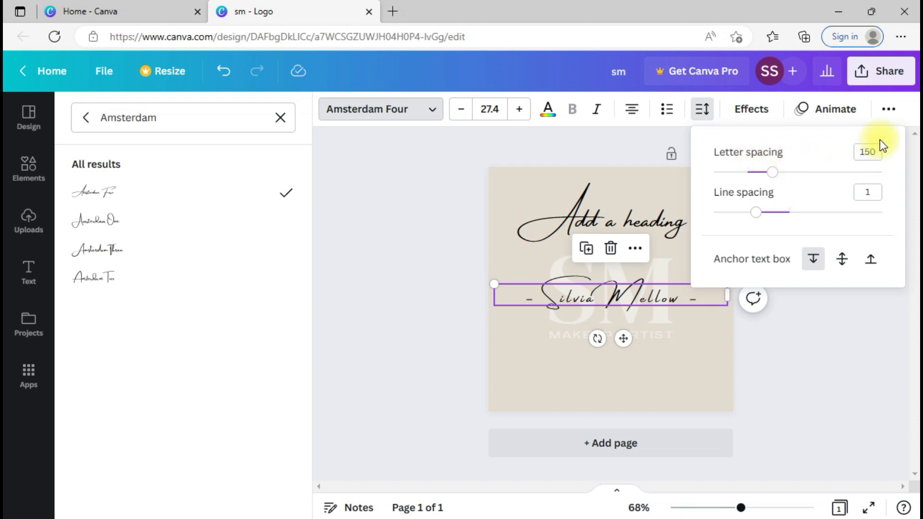
Step: Set the heading's letter spacing to 150
left_click(649, 228)
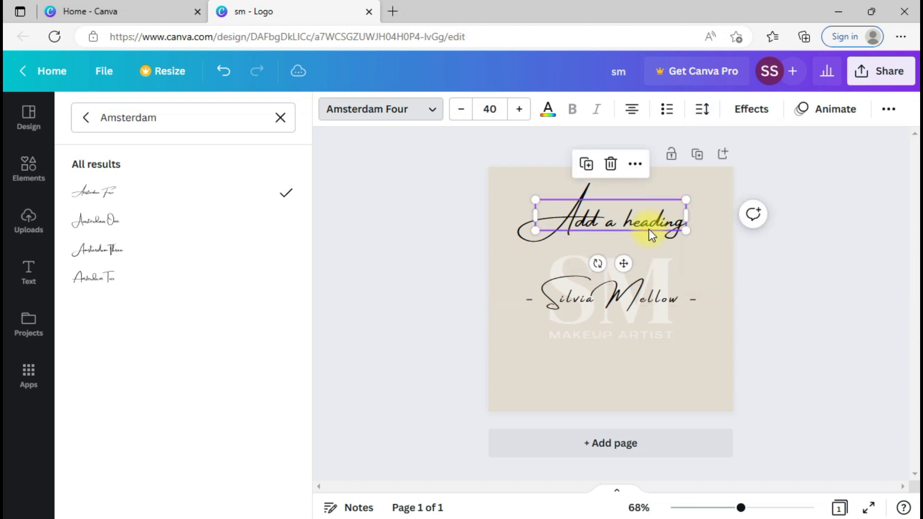
left_click(703, 110)
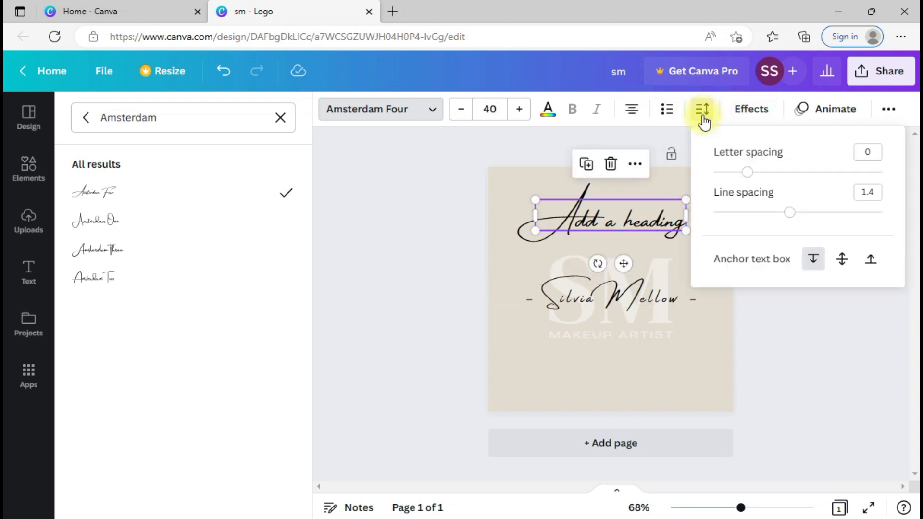
left_click(873, 157)
type("150")
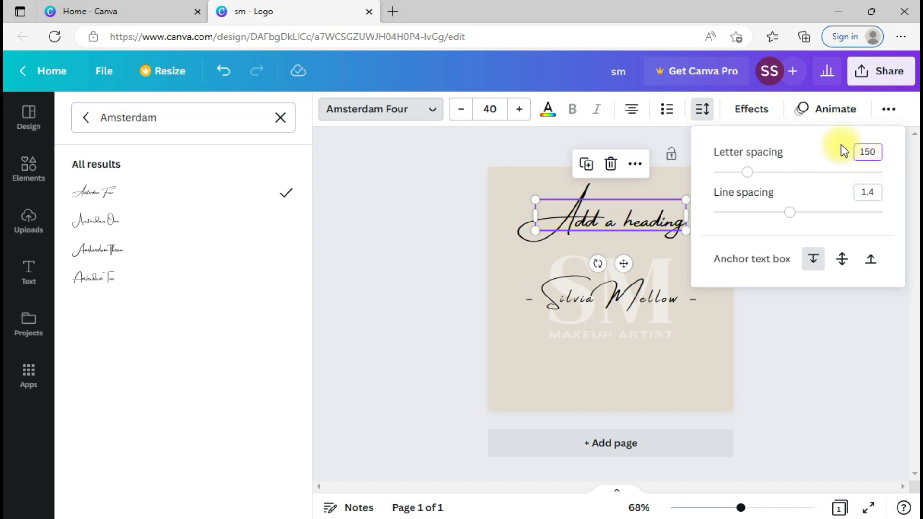
key("Return")
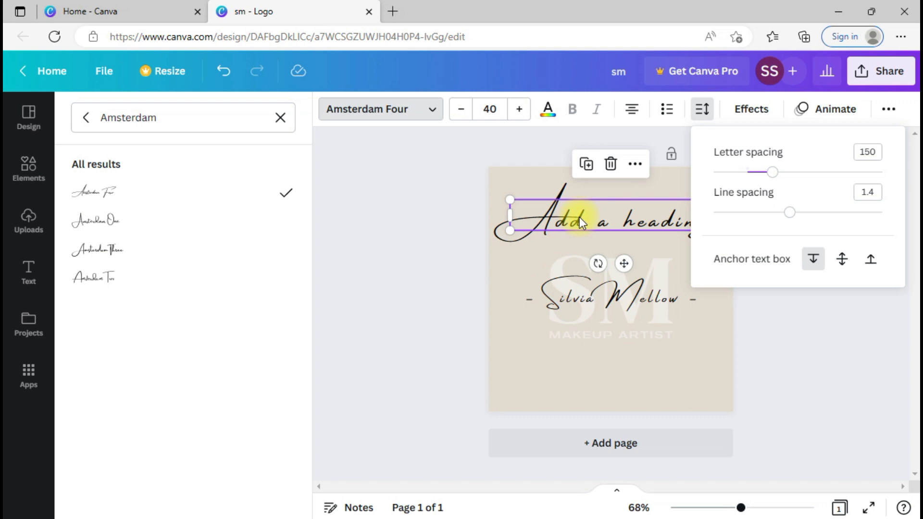
Step: Switch between the heading and script name text boxes, briefly editing the name
double_click(578, 217)
left_click(591, 299)
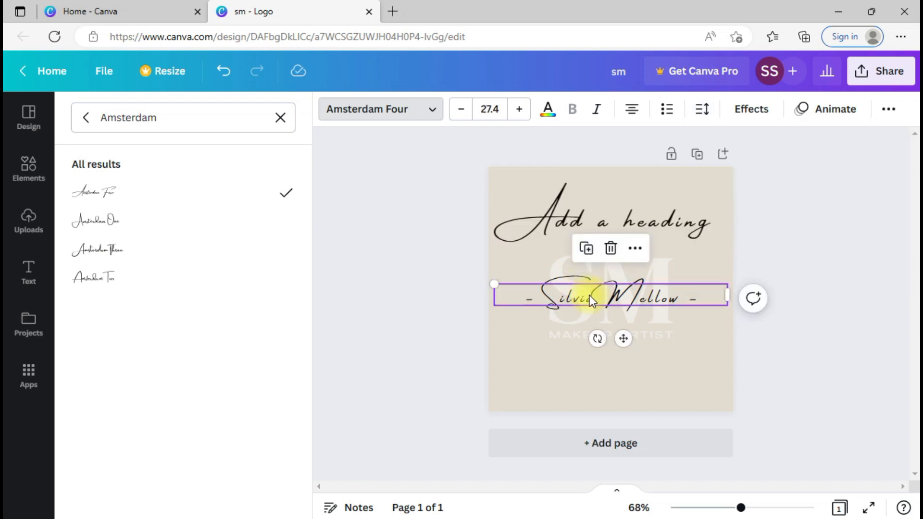
left_click(616, 215)
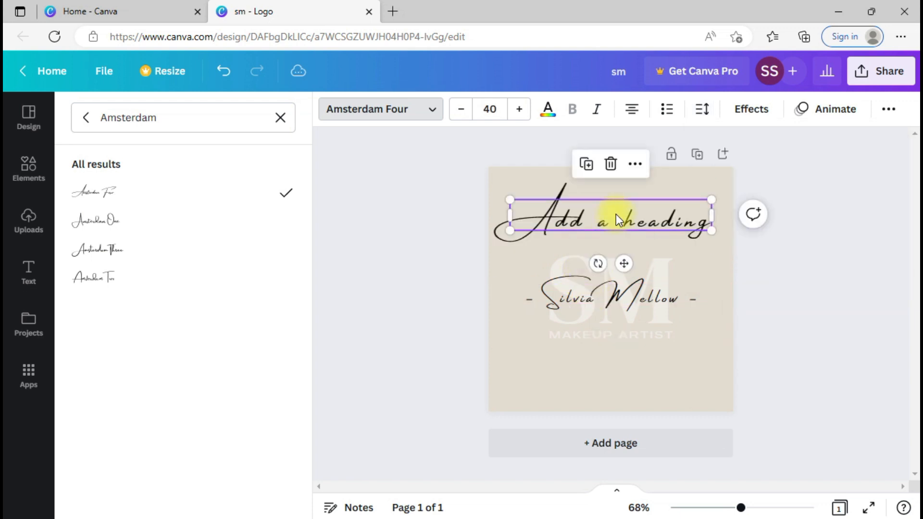
left_click(610, 291)
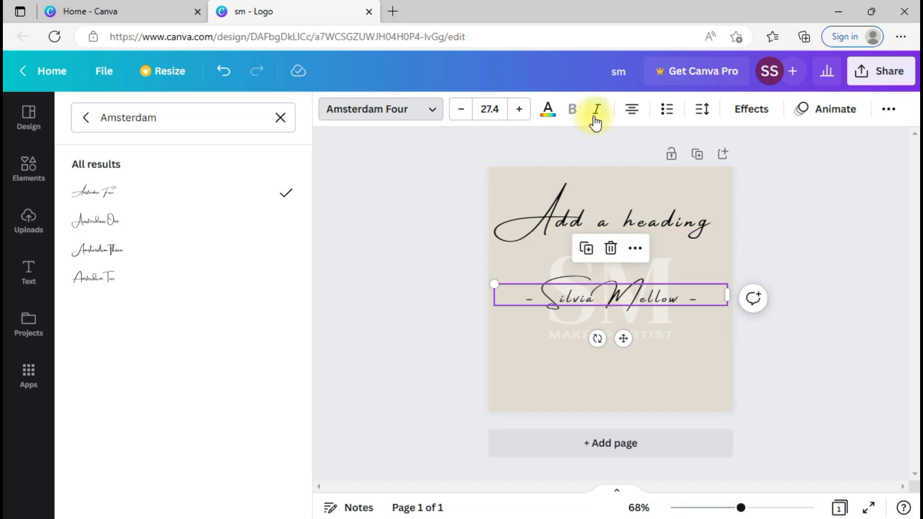
left_click(611, 219)
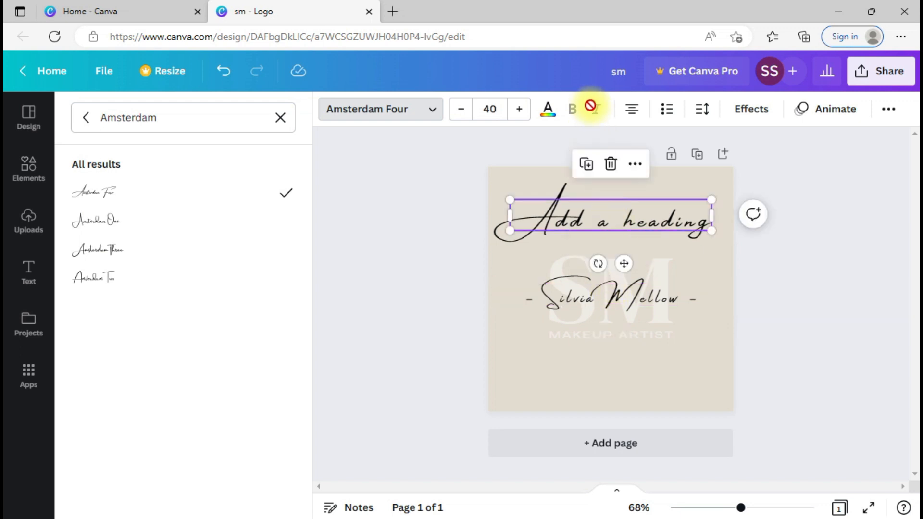
left_click(691, 310)
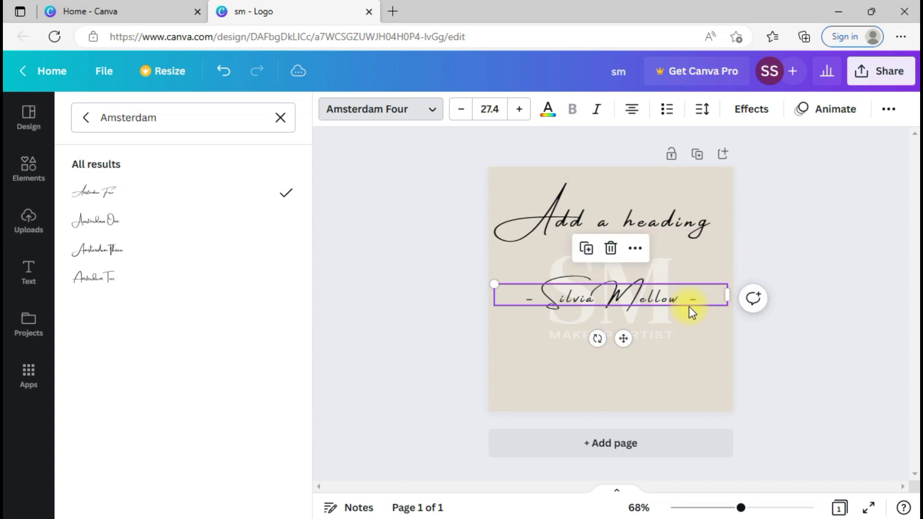
double_click(629, 299)
left_click(704, 368)
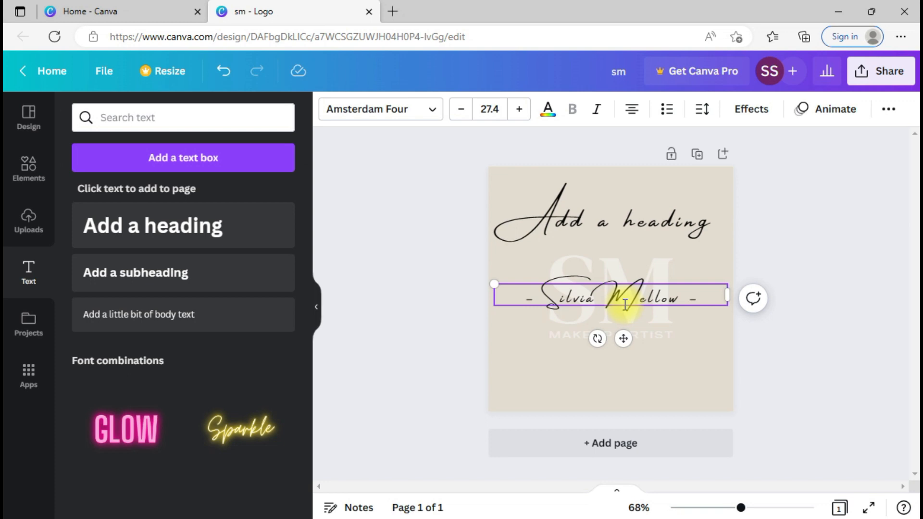
left_click(657, 230)
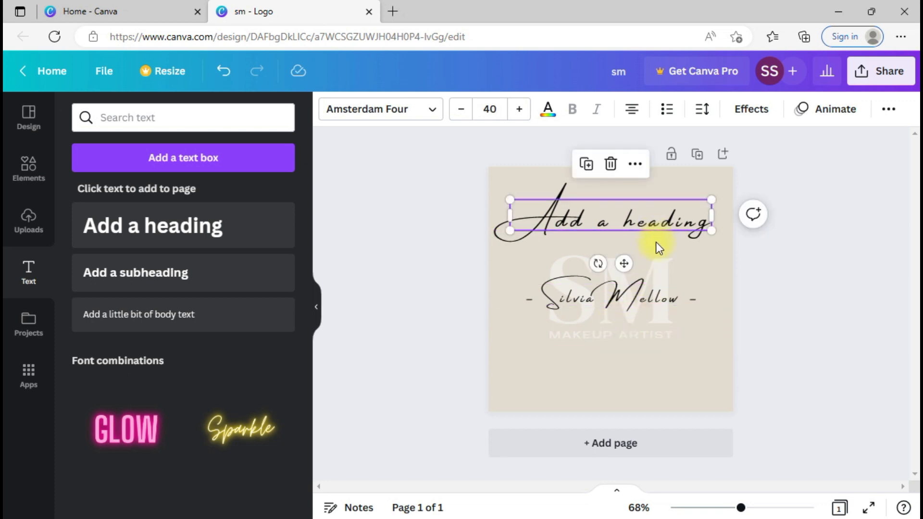
Step: Drag the SM logo group and script name slightly lower along the centre guide
left_click(663, 269)
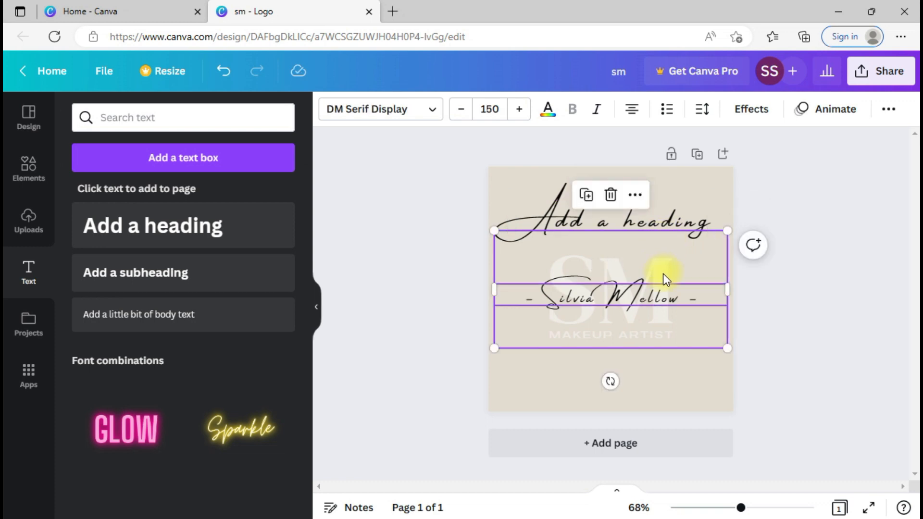
left_click_drag(651, 252, 603, 258)
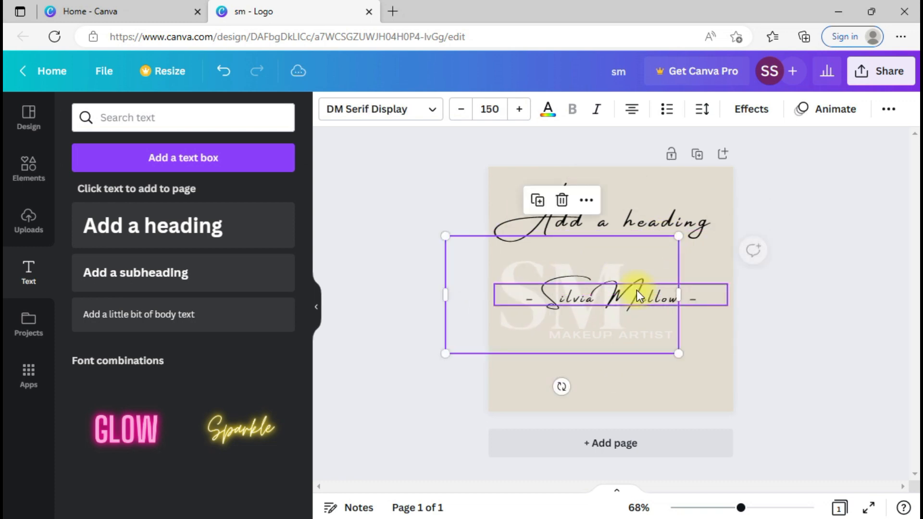
left_click_drag(651, 304, 703, 304)
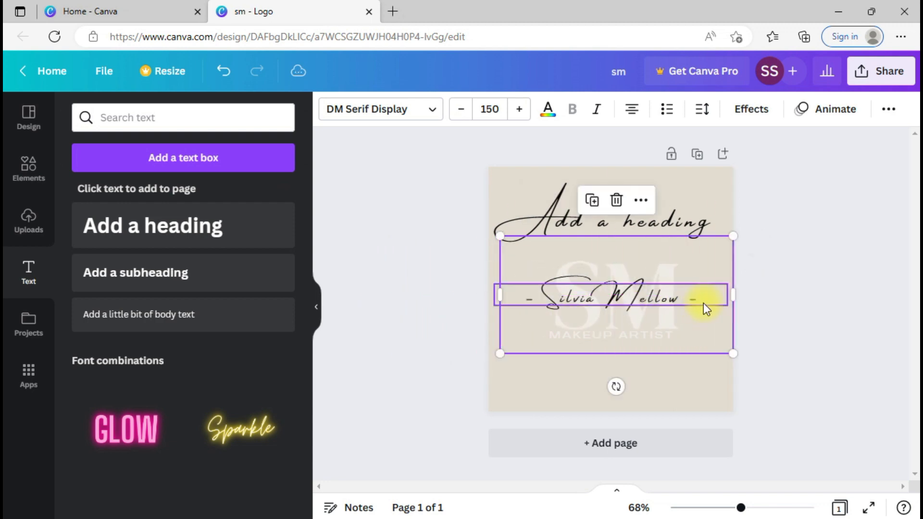
left_click_drag(636, 292, 637, 270)
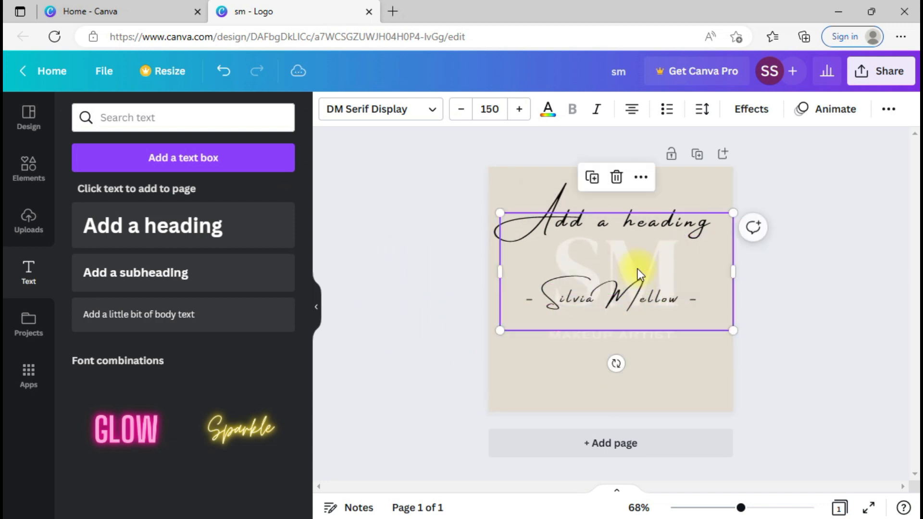
left_click_drag(606, 299, 610, 332)
mouse_move(587, 293)
left_mouse_down()
mouse_move(587, 364)
mouse_move(587, 299)
left_mouse_up()
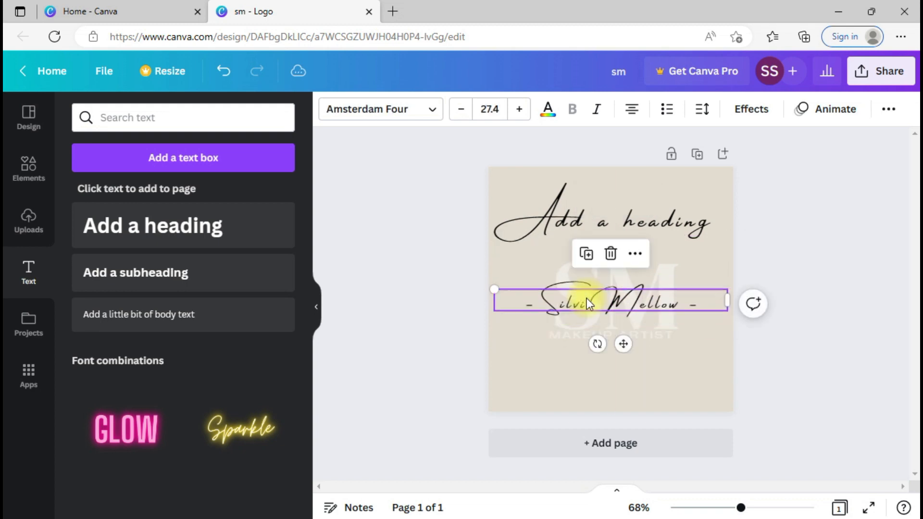
right_click(664, 298)
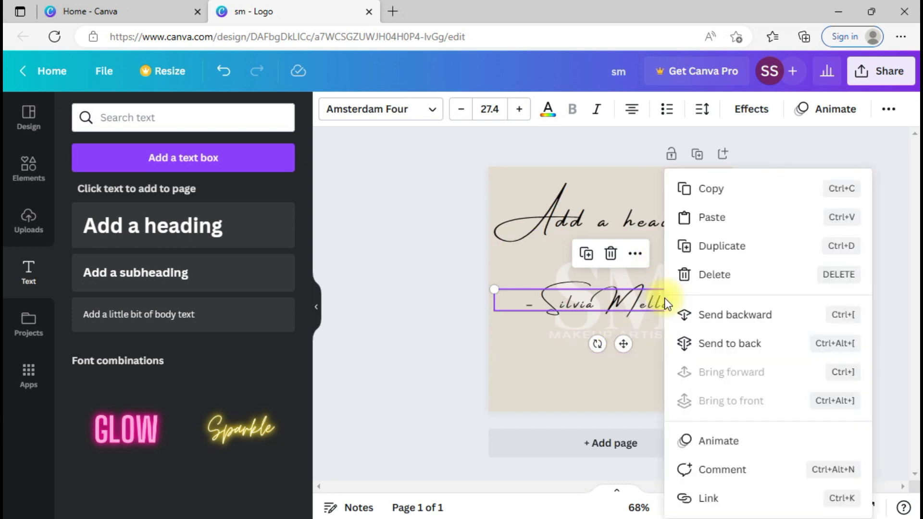
Step: Send the name text backward and the SM text to back so the name stays in front
left_click(722, 318)
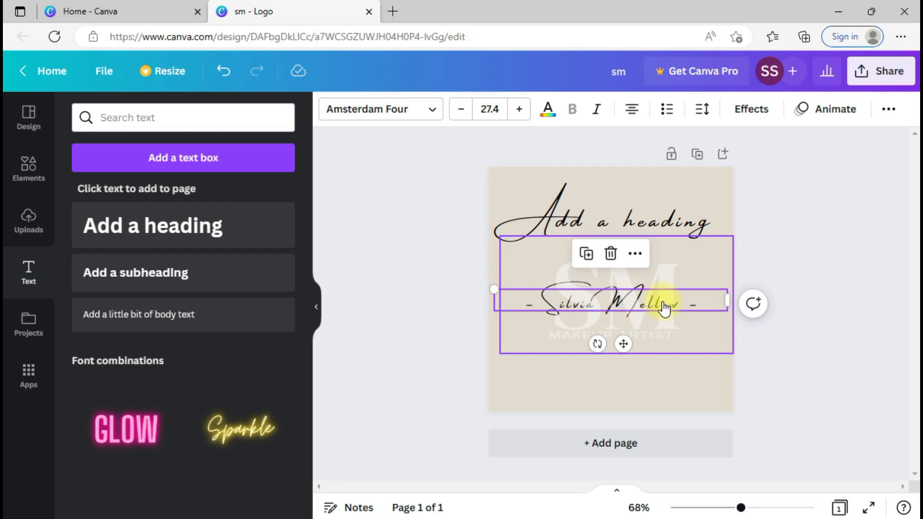
right_click(663, 301)
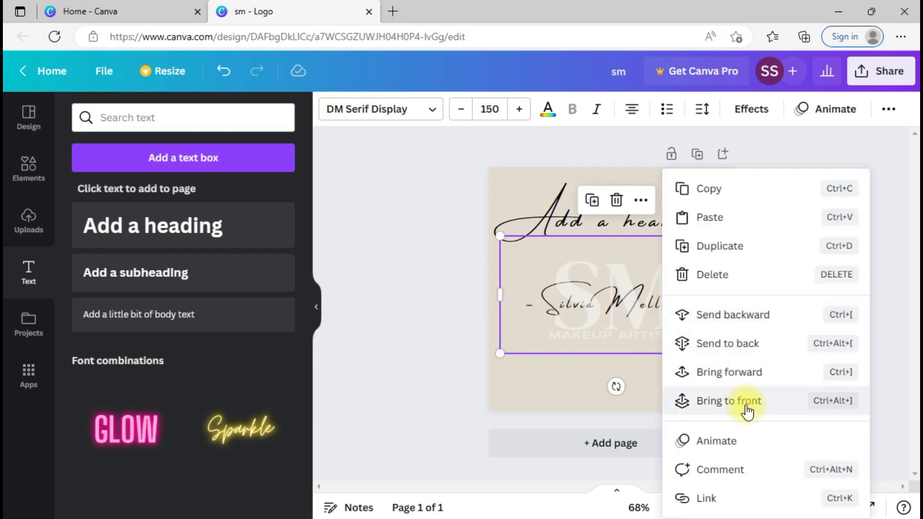
left_click(739, 345)
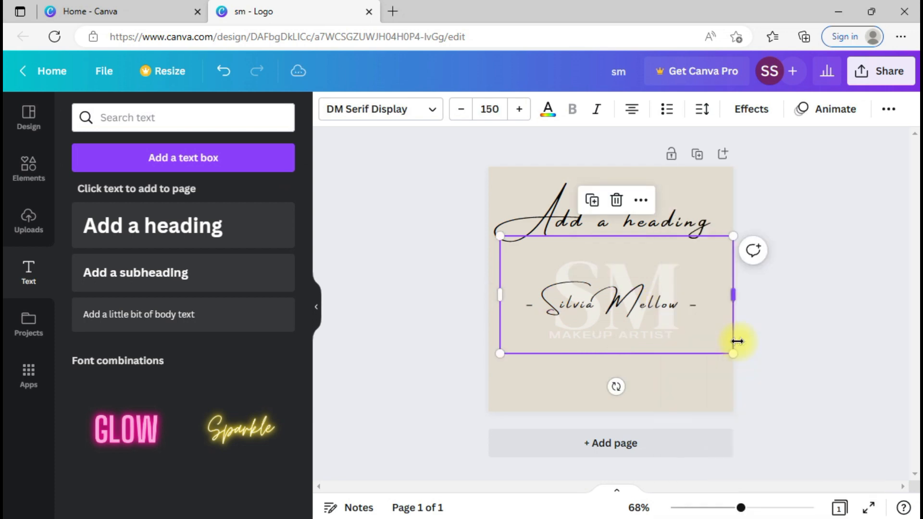
left_click(667, 302)
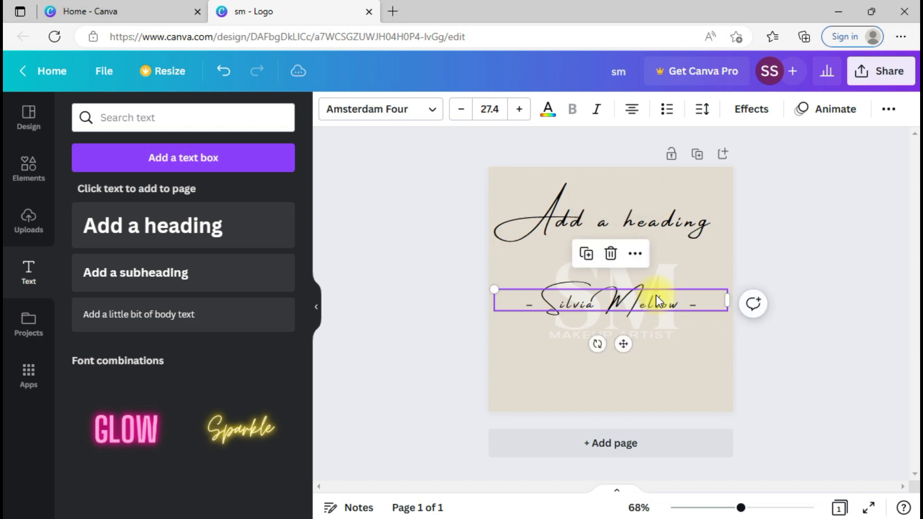
right_click(667, 301)
left_click(754, 341)
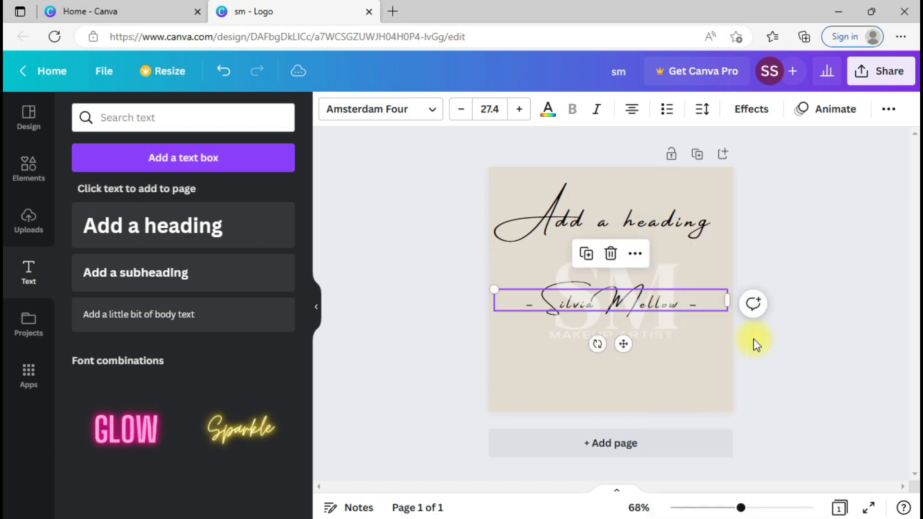
Step: Drag the SM logo text box to snap to the page's left edge
left_click(546, 277)
left_click_drag(587, 257, 557, 294)
double_click(524, 303)
left_click(714, 382)
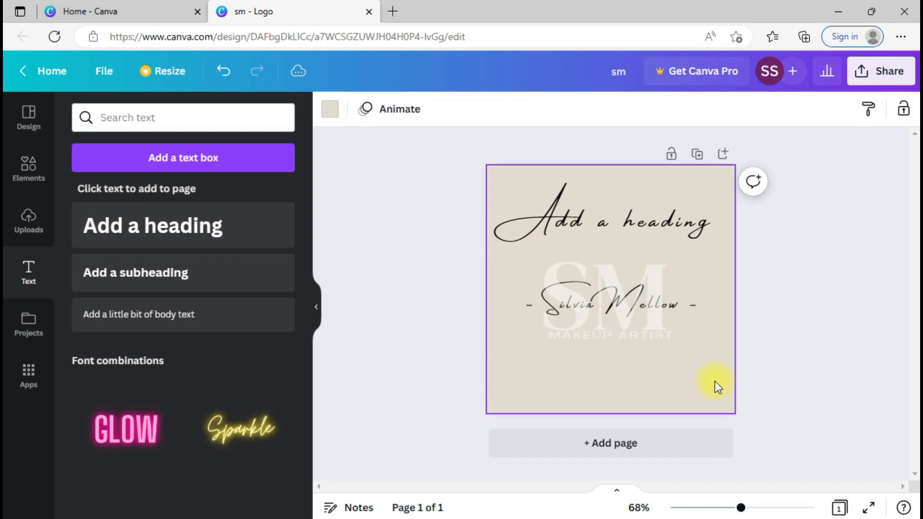
Step: Shrink the SM logo to size 65.4 and reposition it, MAKEUP ARTIST, and the name lower
left_click(698, 335)
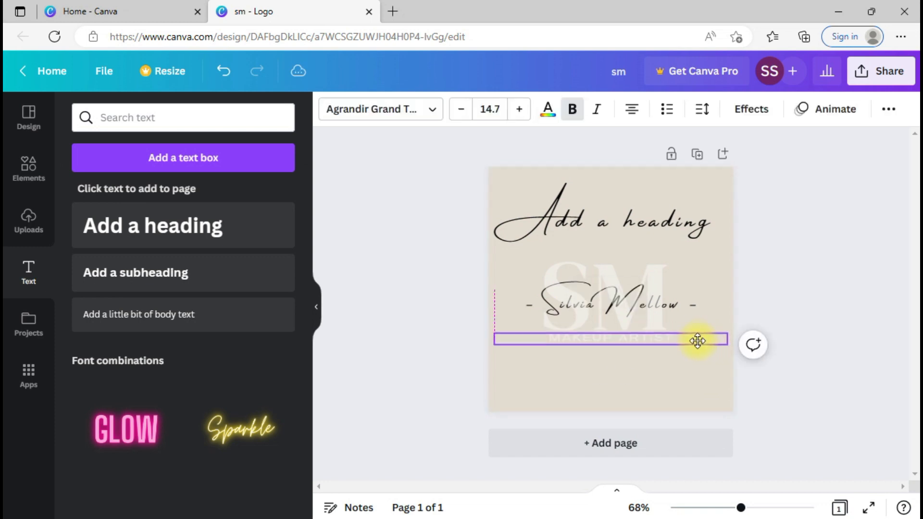
left_click(659, 283)
mouse_move(659, 279)
left_mouse_down()
mouse_move(663, 364)
mouse_move(659, 236)
mouse_move(664, 288)
left_mouse_up()
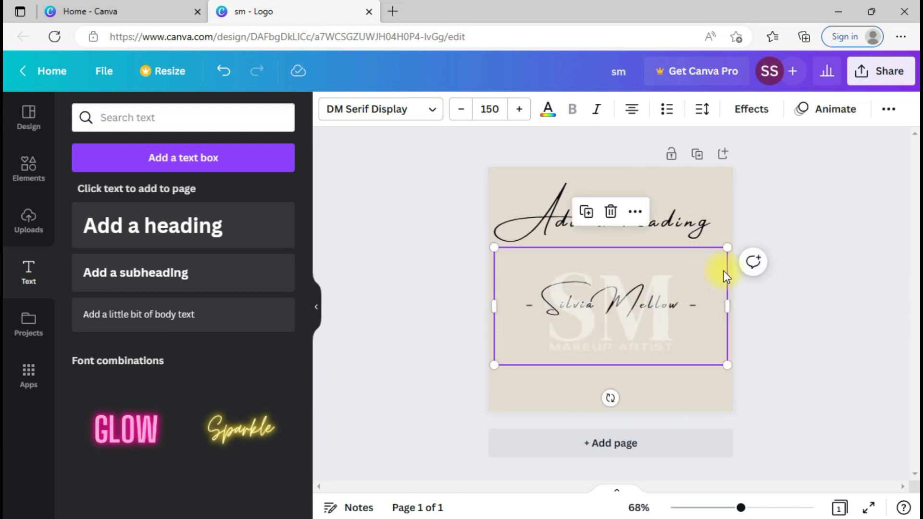
left_click_drag(729, 246, 595, 314)
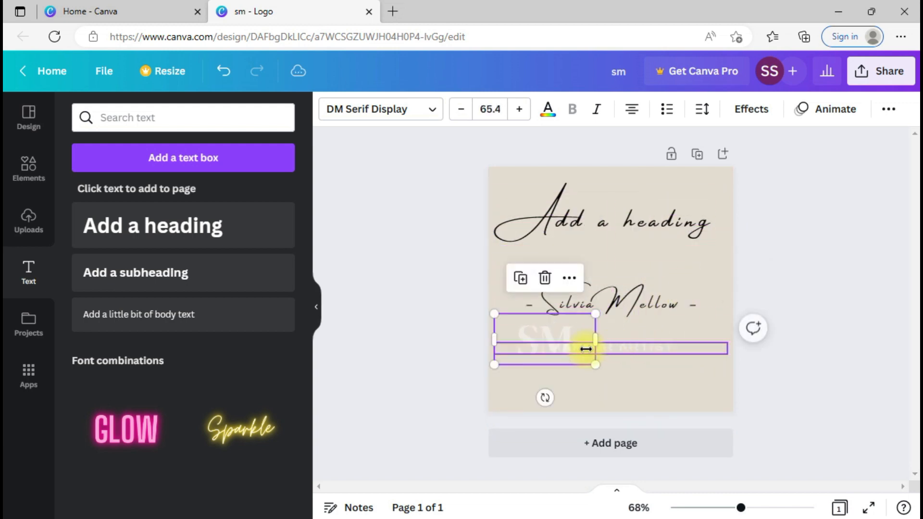
left_click_drag(517, 332, 519, 377)
left_click(616, 347)
left_click_drag(616, 347, 628, 402)
left_click(622, 309)
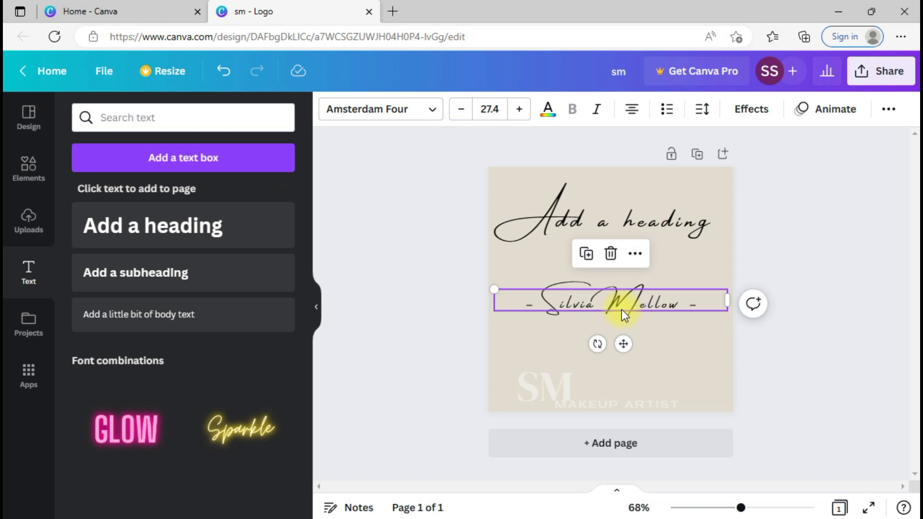
left_click_drag(572, 399, 645, 385)
left_click(632, 299)
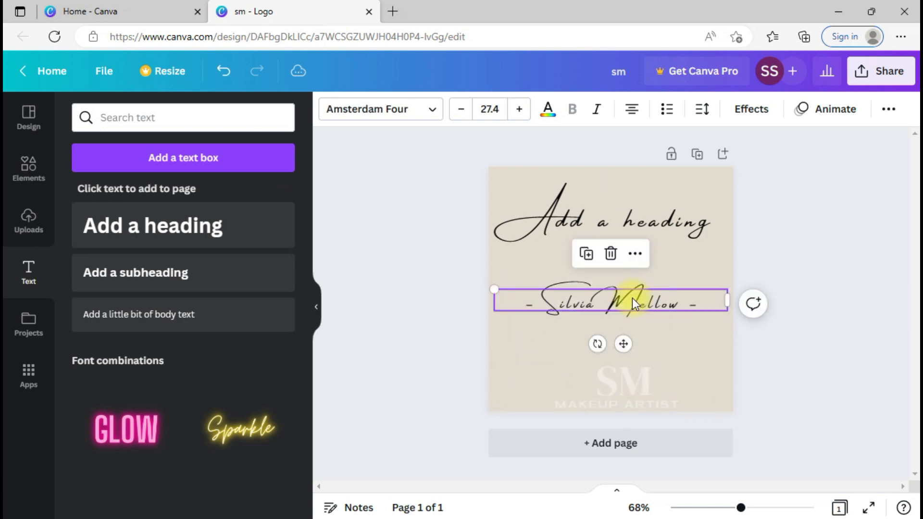
mouse_move(672, 293)
left_mouse_down()
mouse_move(676, 208)
mouse_move(676, 298)
left_mouse_up()
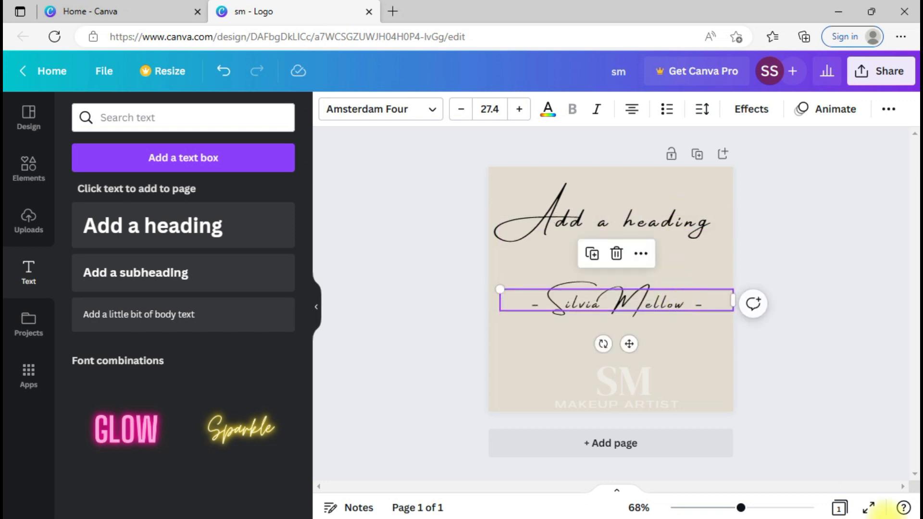
Step: Delete the SM logo text and the script name text
left_click(625, 394)
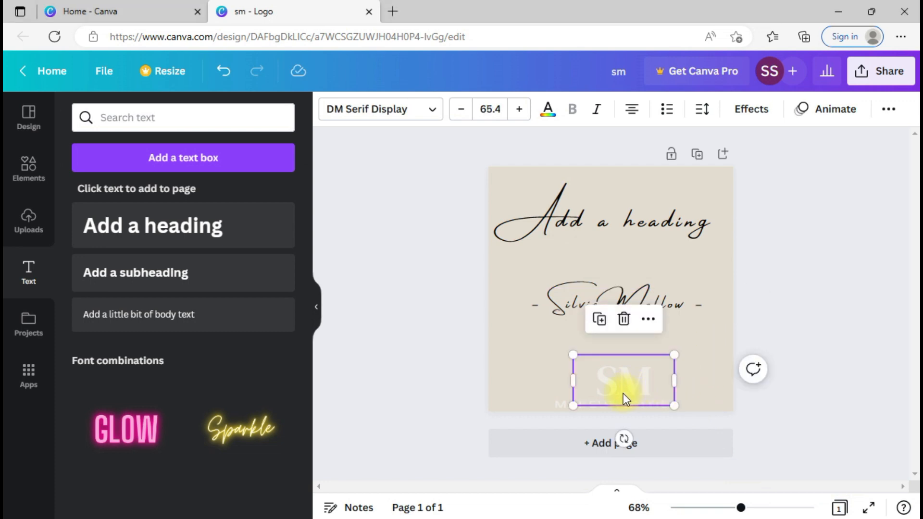
key("Delete")
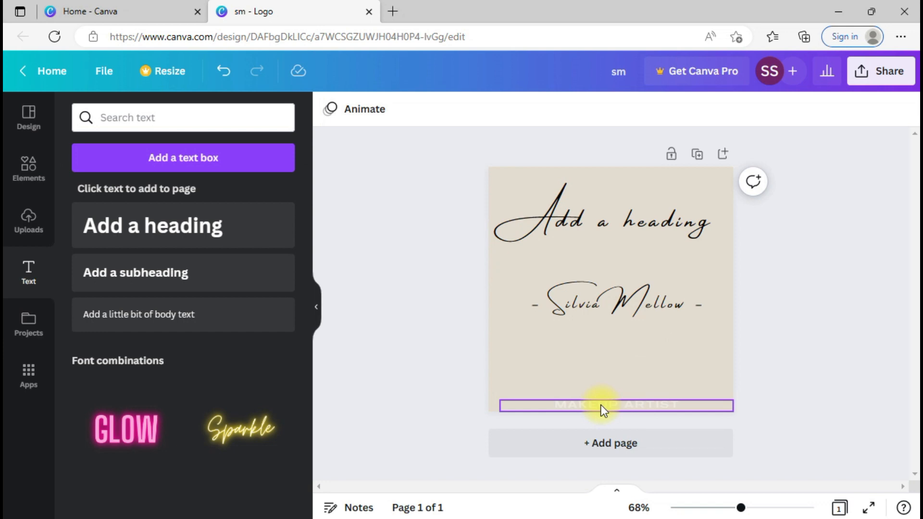
left_click(609, 304)
key("Delete")
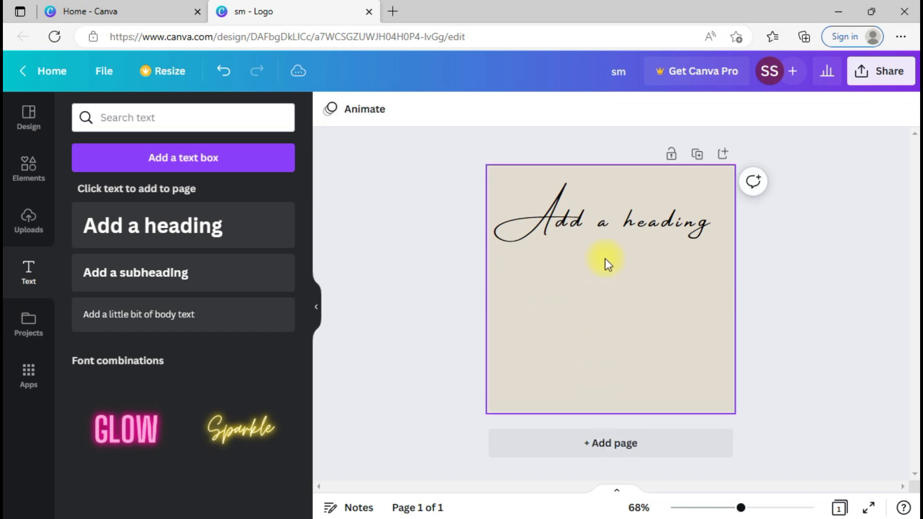
Step: Move the heading to the card centre and replace its text with the person's full name
left_click_drag(609, 223, 612, 303)
double_click(613, 303)
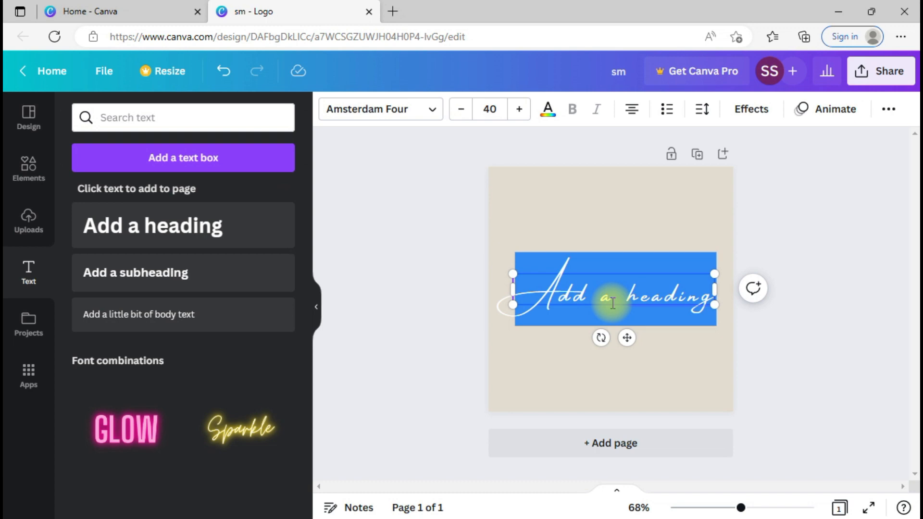
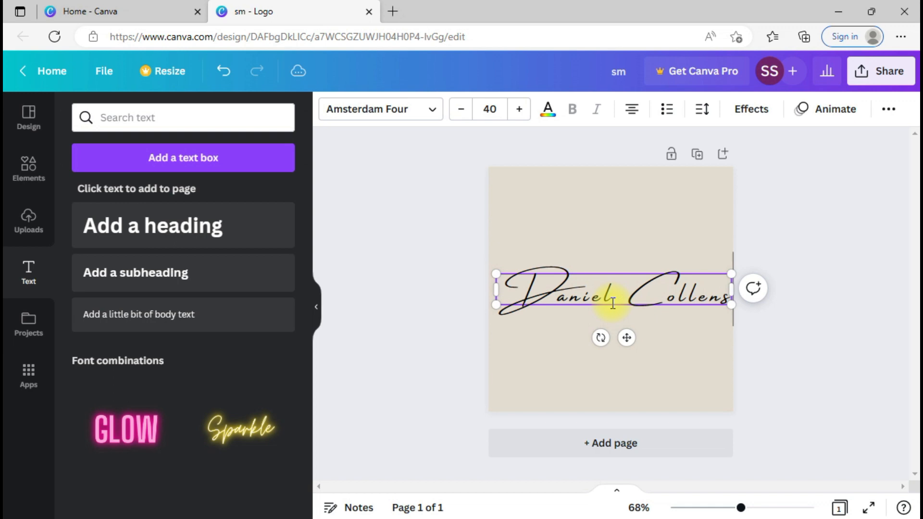
left_click(686, 370)
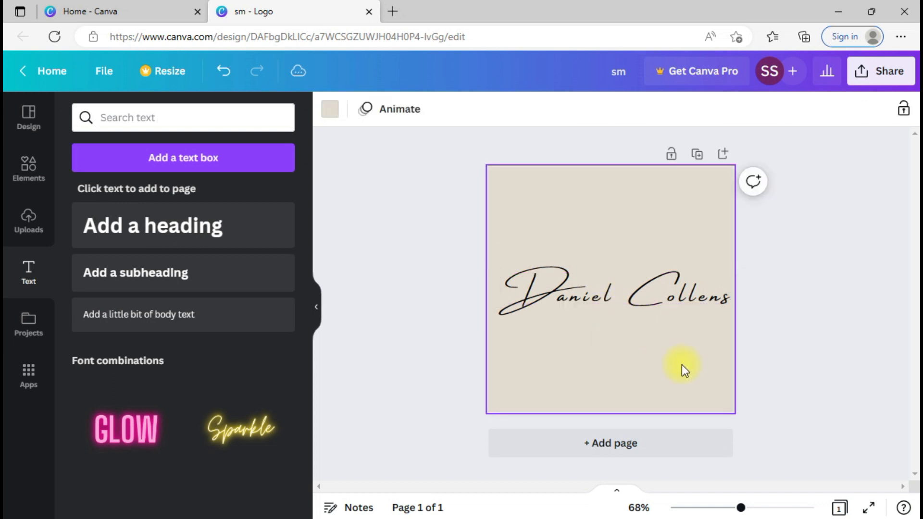
Step: Shrink the name slightly, shift it right, and correct a stray typo in it
left_click(685, 301)
left_click_drag(732, 272, 697, 284)
left_click_drag(642, 287, 656, 283)
triple_click(656, 282)
left_click(656, 283)
triple_click(656, 283)
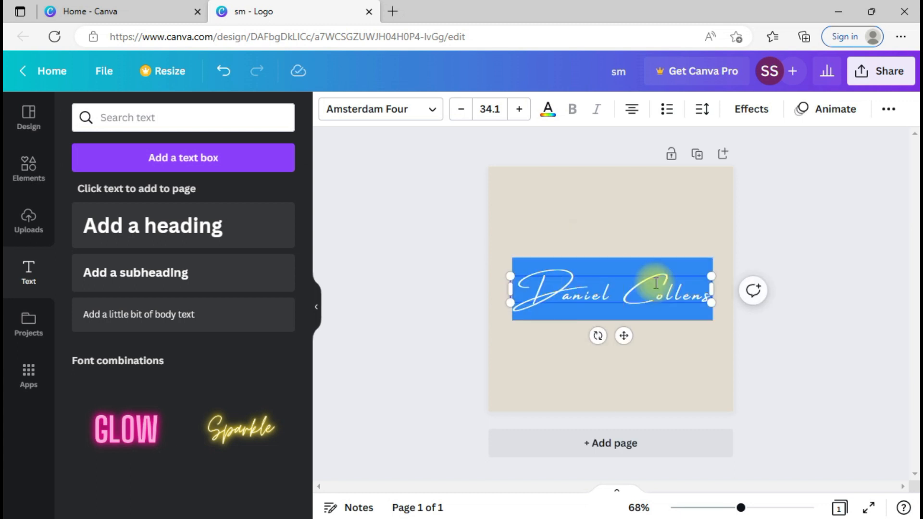
left_click(656, 283)
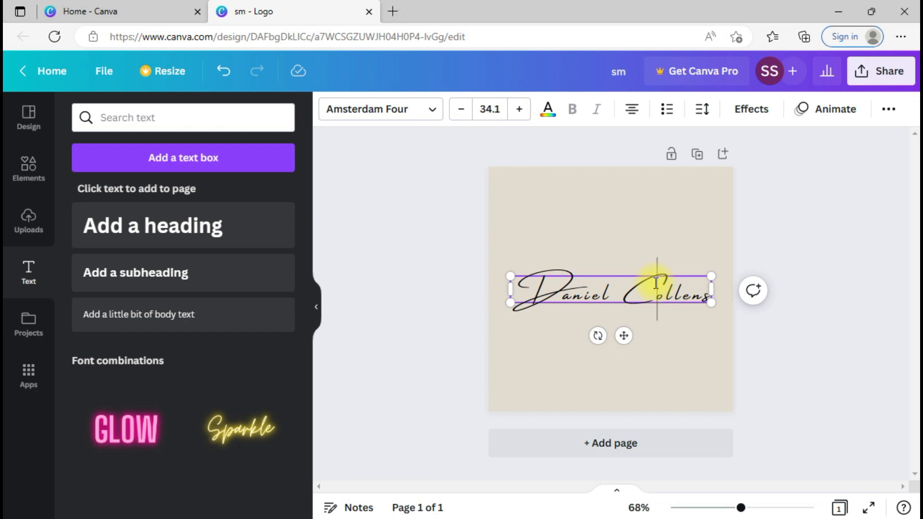
type("ss")
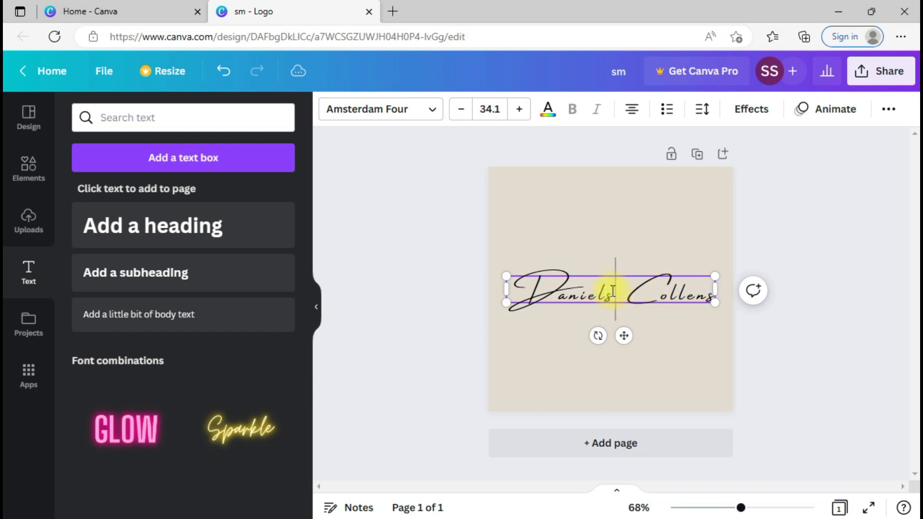
key("BackSpace")
key("BackSpace")
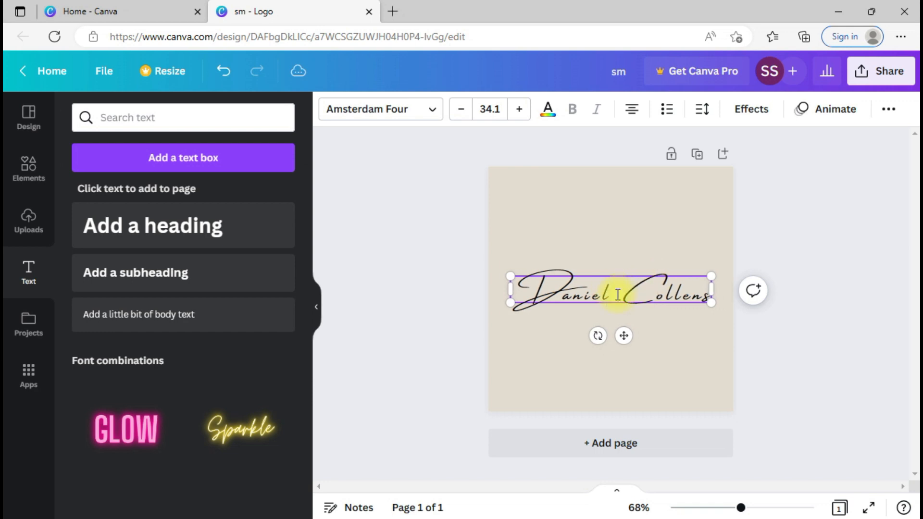
left_click(662, 325)
Step: Resize the name text down to font size 33.7
left_click(673, 290)
left_click_drag(714, 310, 708, 336)
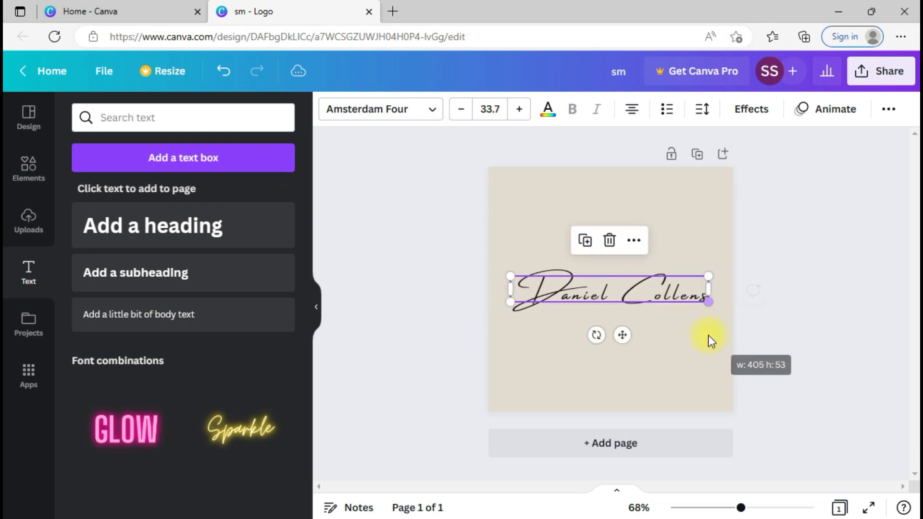
left_click(677, 339)
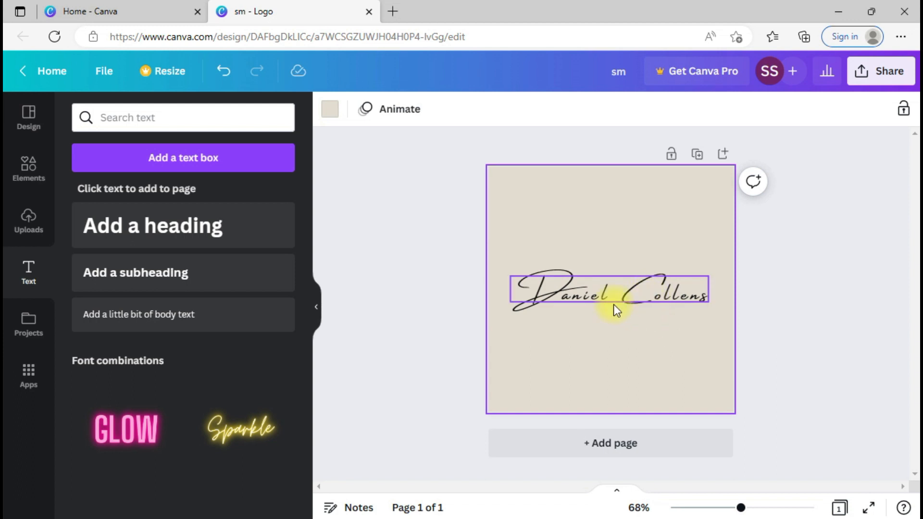
Step: Give the page background a custom pale blush colour, hex #FAF4F4, replacing the beige
left_click(337, 115)
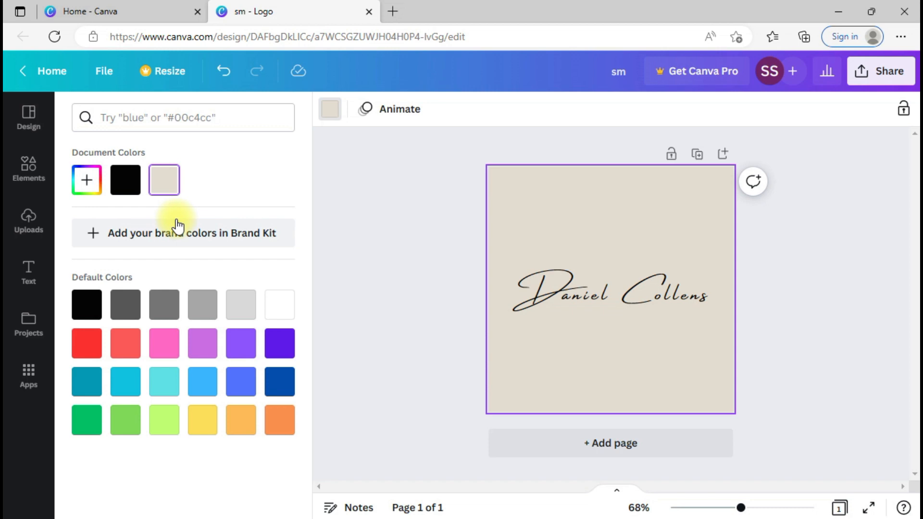
left_click(277, 317)
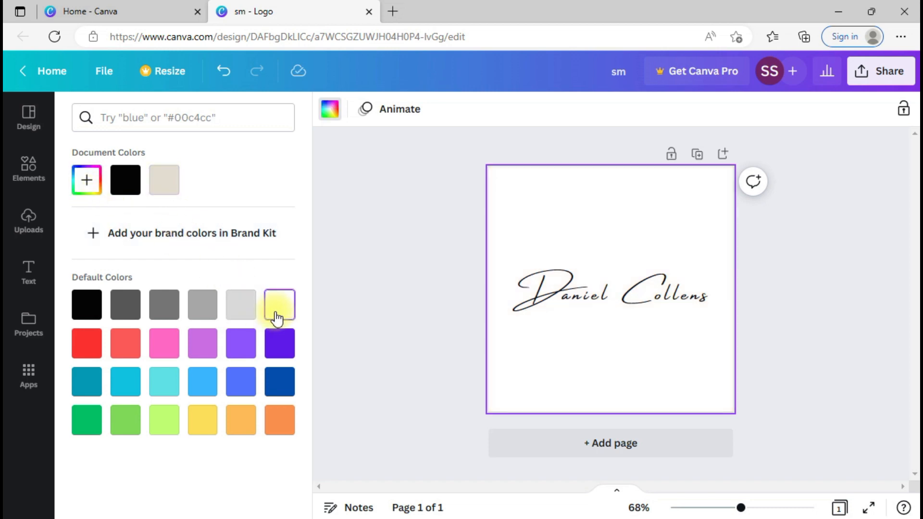
left_click(86, 180)
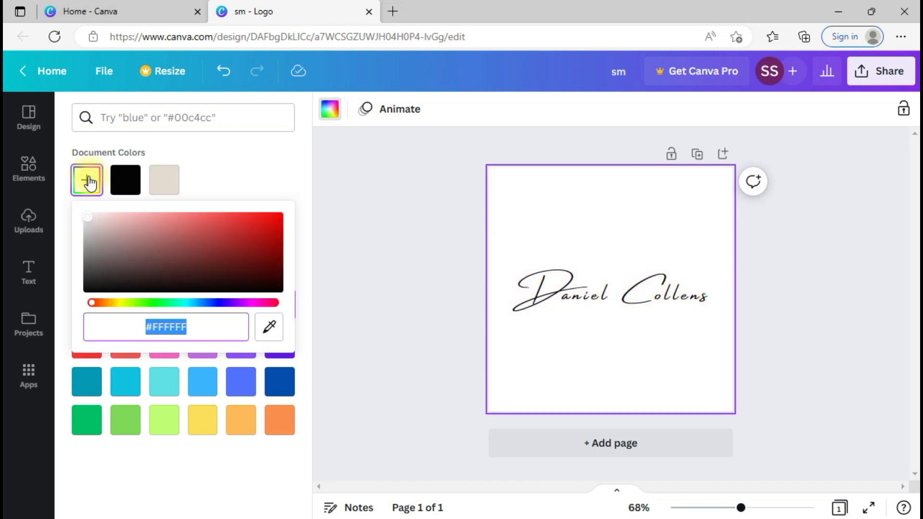
left_click(113, 217)
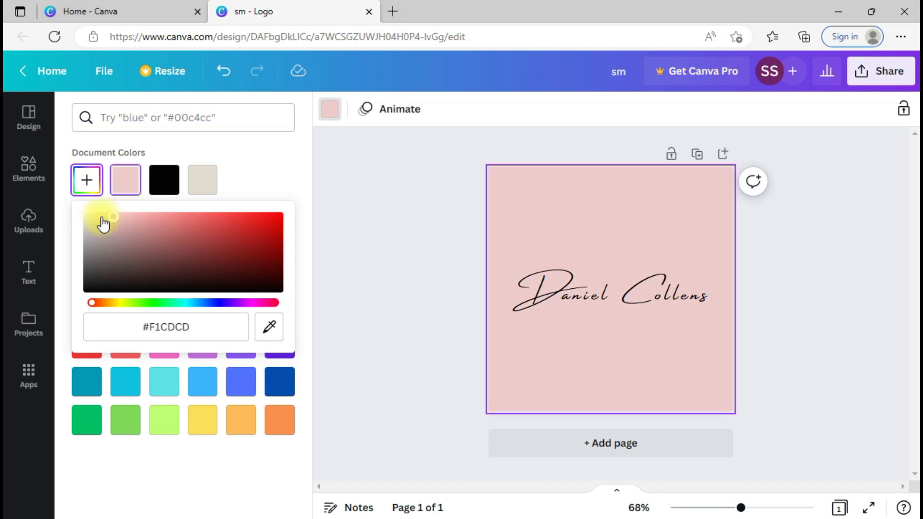
left_click_drag(109, 224, 87, 217)
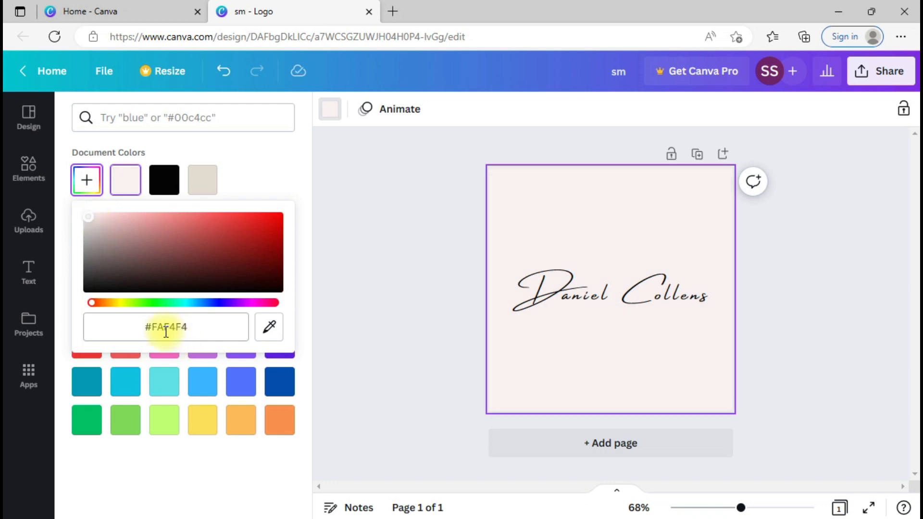
left_click(269, 326)
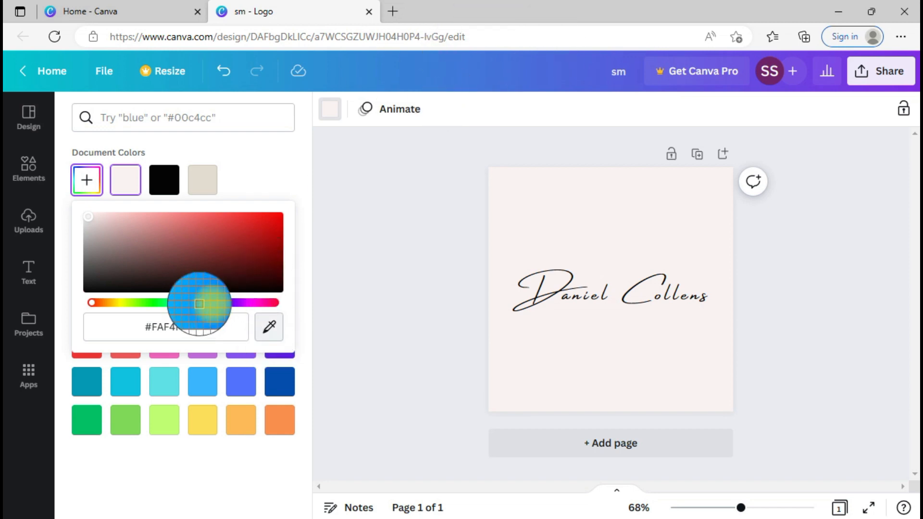
key("Escape")
triple_click(169, 327)
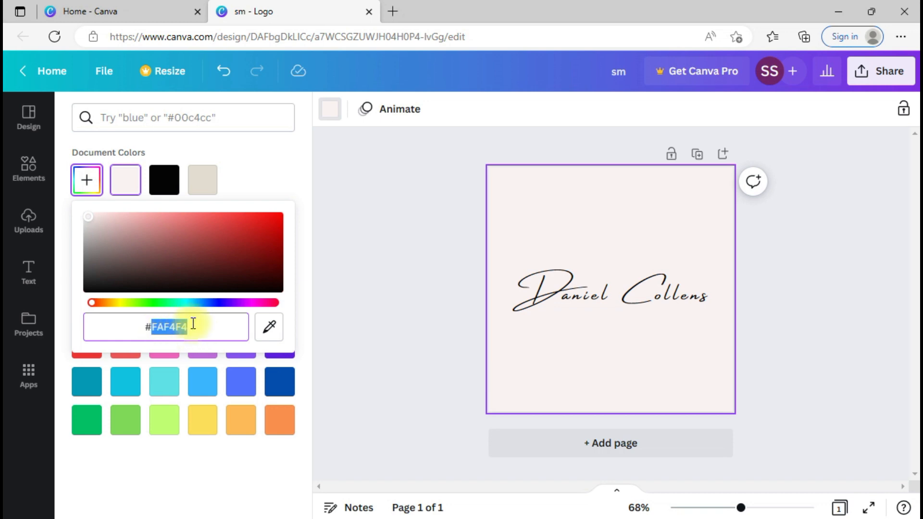
left_click(561, 223)
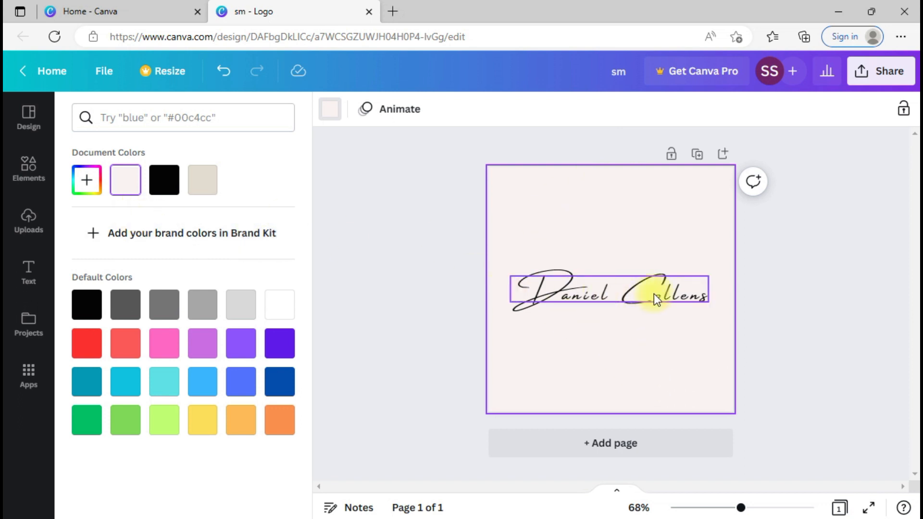
Step: Enlarge the script name slightly, centre it on the page, and open the Elements search box
left_click(640, 300)
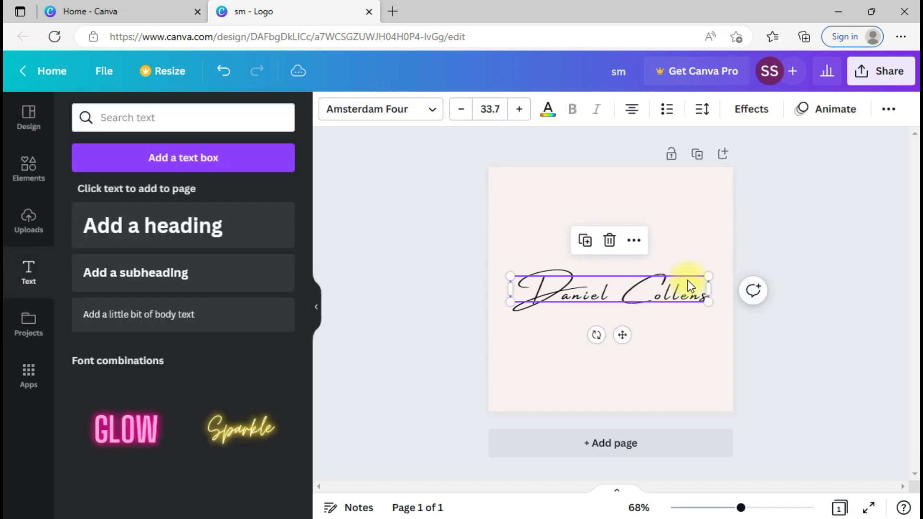
left_click_drag(709, 277, 726, 260)
left_click_drag(665, 290, 662, 289)
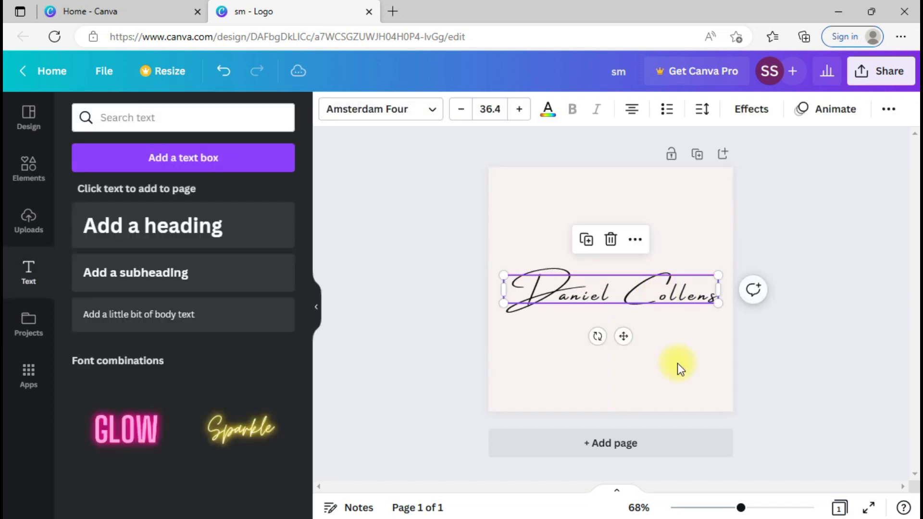
left_click(677, 362)
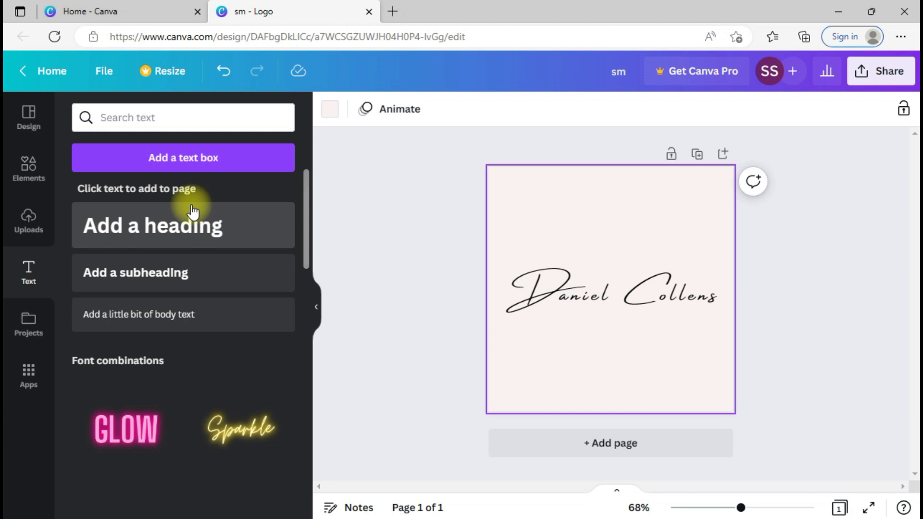
left_click(38, 178)
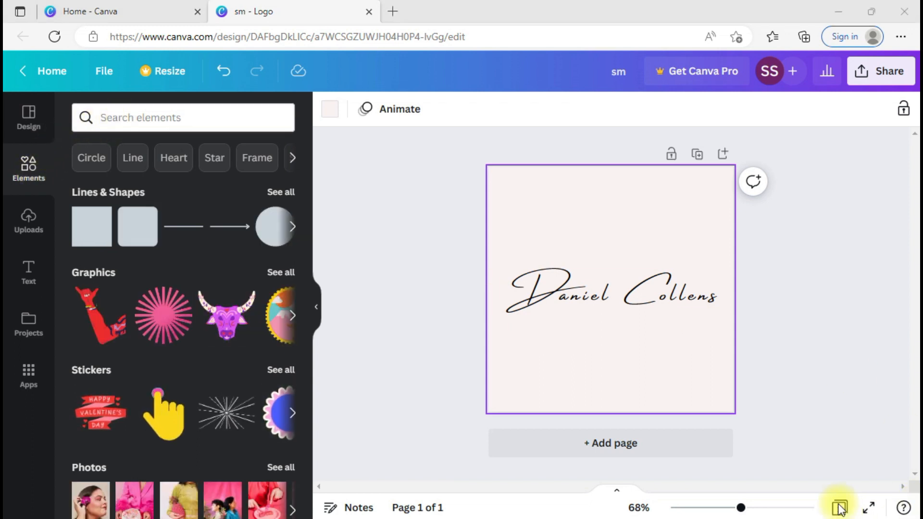
left_click(214, 123)
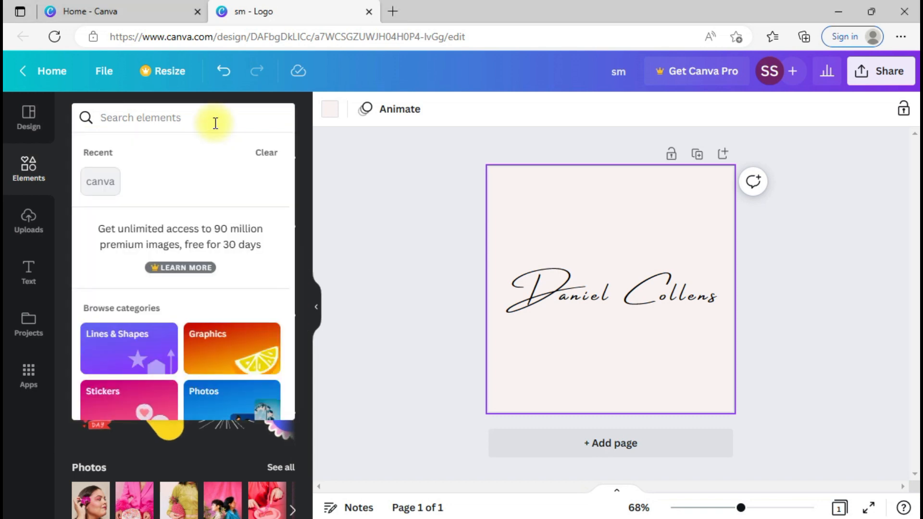
Step: Search Elements for 'Star', filter to graphics, and add a small outline stars graphic
type("Star")
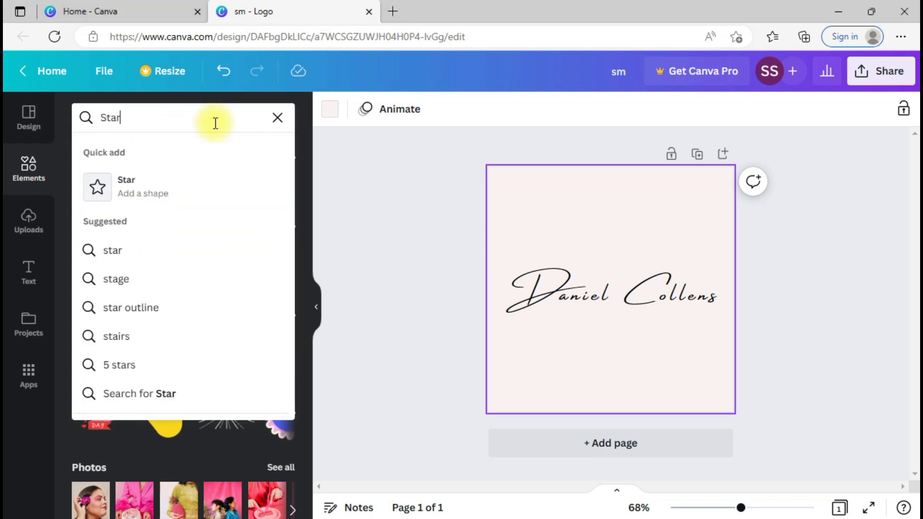
key("Return")
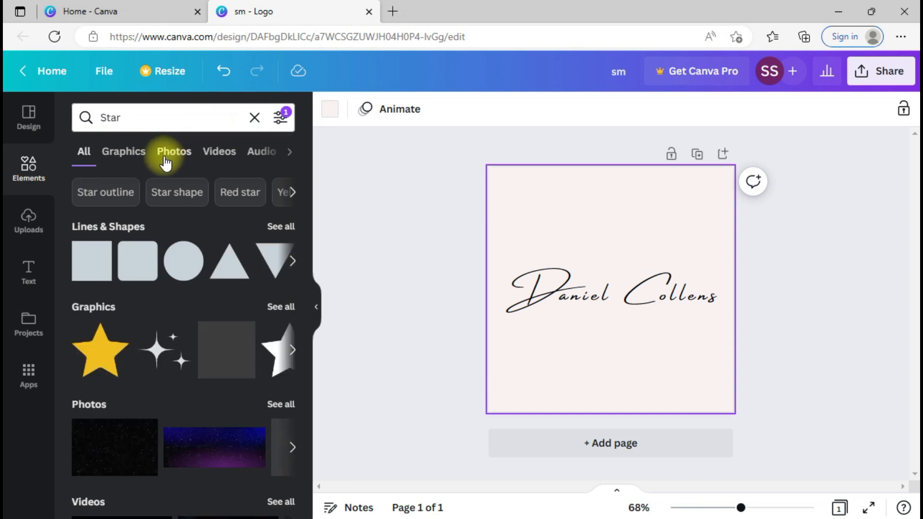
left_click(126, 158)
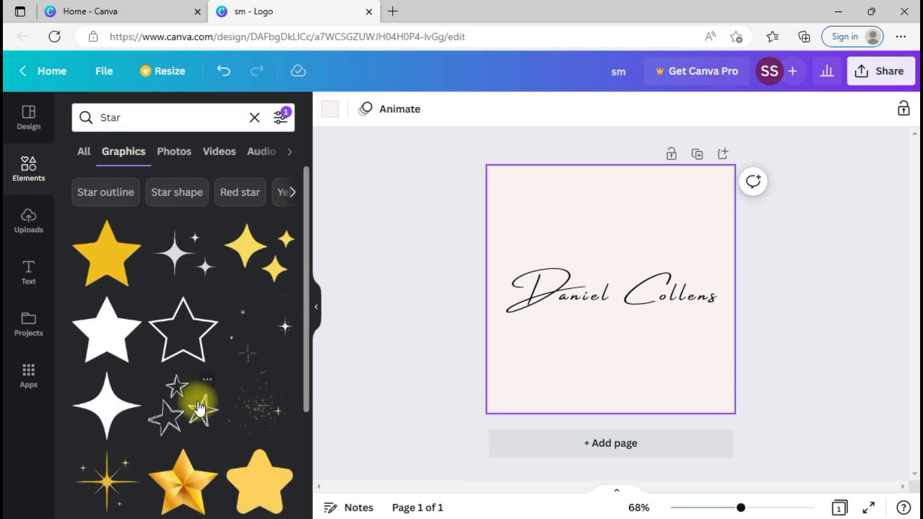
left_click(197, 411)
left_click_drag(656, 249, 664, 270)
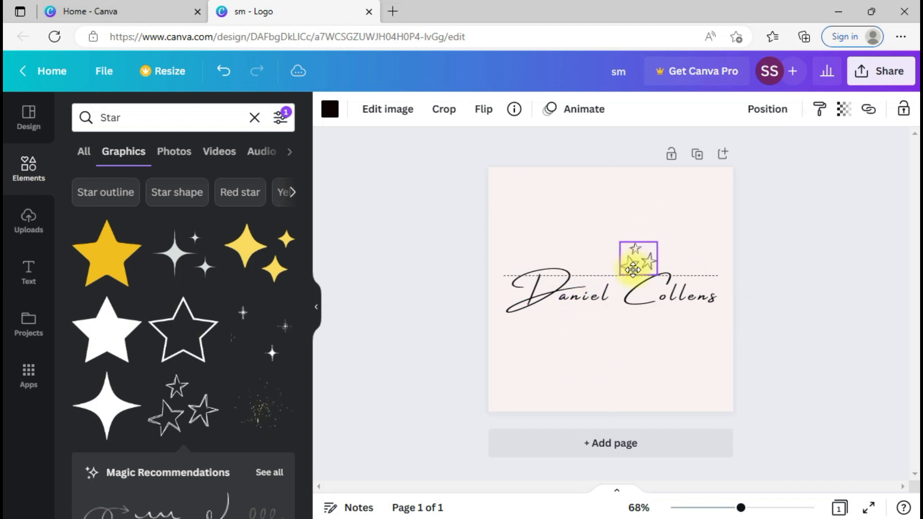
left_click_drag(305, 291, 304, 474)
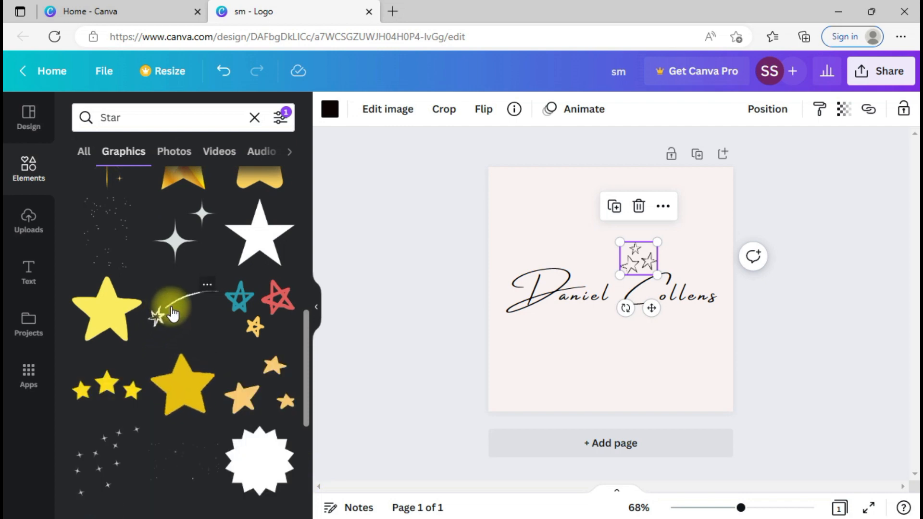
left_click(608, 291)
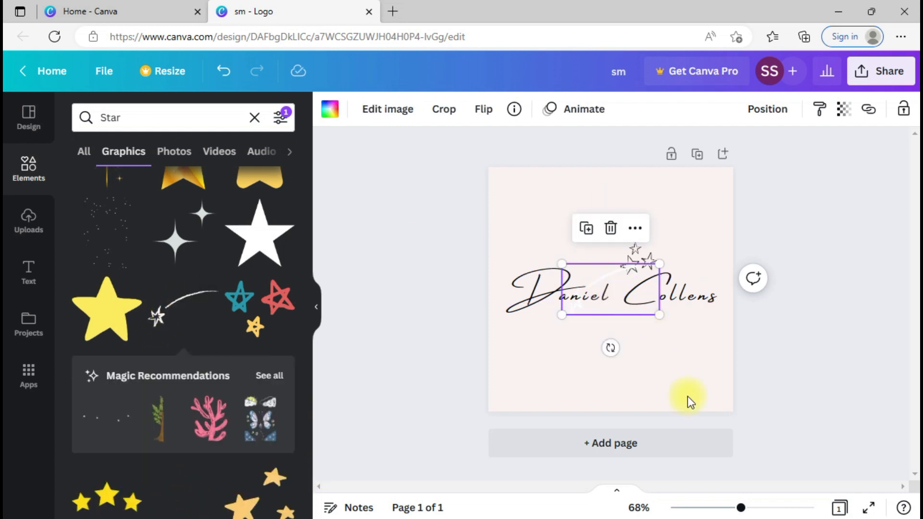
left_click(694, 414)
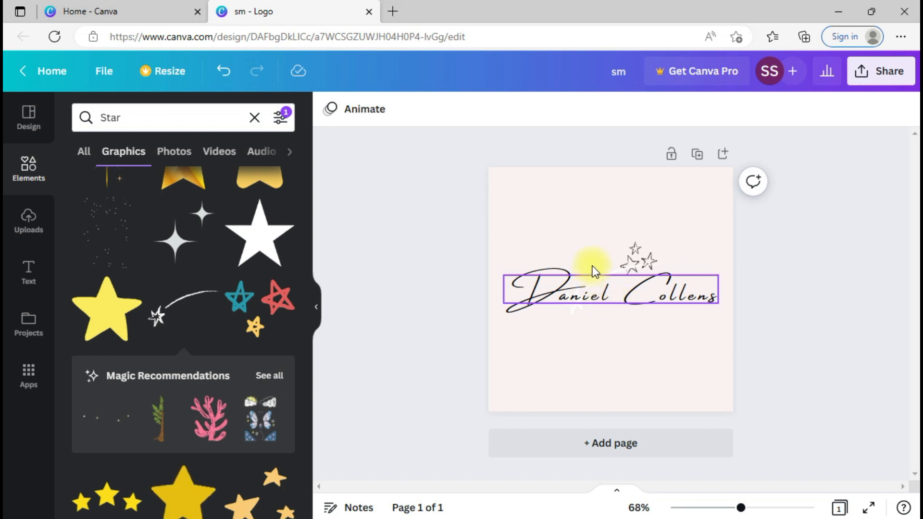
left_click(618, 272)
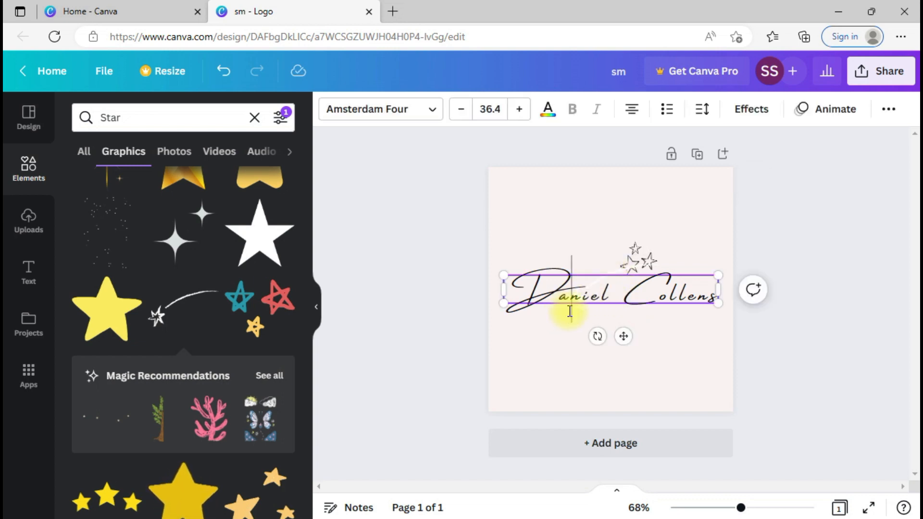
Step: Undo the last edit, add the shooting-star graphic, and nudge it up above the name
key("ctrl+z")
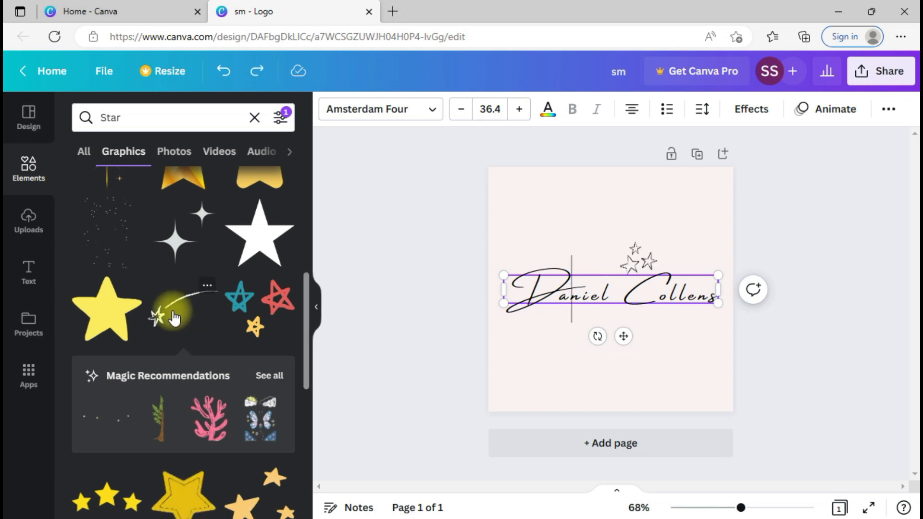
left_click(174, 318)
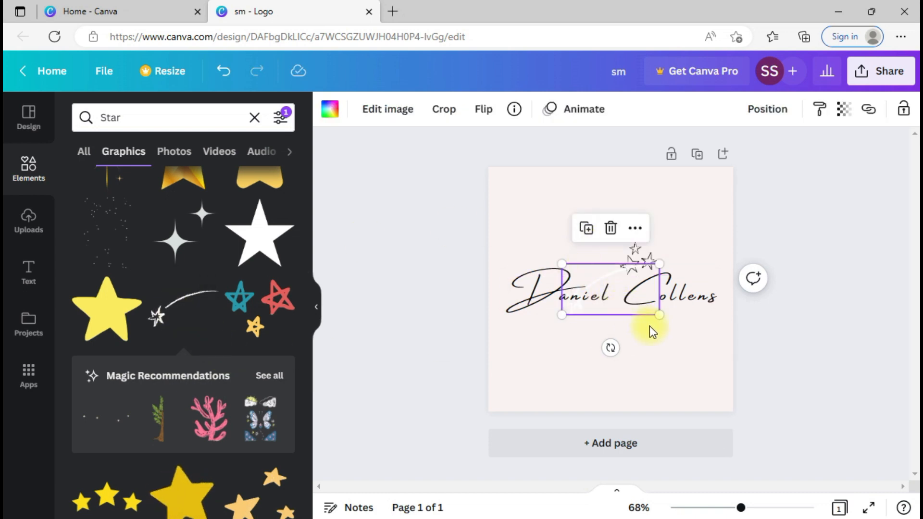
left_click(714, 329)
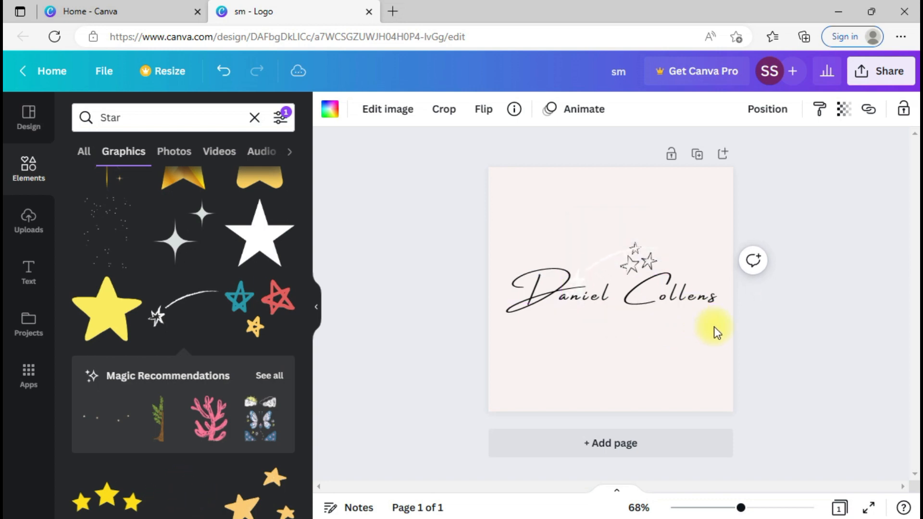
key("Up")
key("Up")
key("Up")
key("Up")
key("Up")
key("Up")
key("Up")
key("Up")
key("Up")
key("Up")
key("Up")
key("Up")
key("Up")
key("Up")
key("Up")
key("Up")
key("Up")
key("Up")
key("Up")
key("Up")
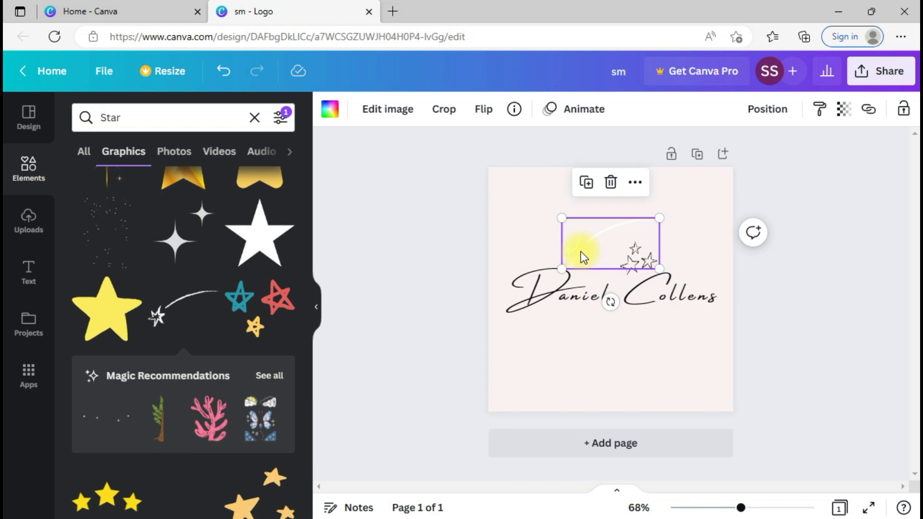
Step: Make the shooting star black and delete the small outline stars
left_click(330, 115)
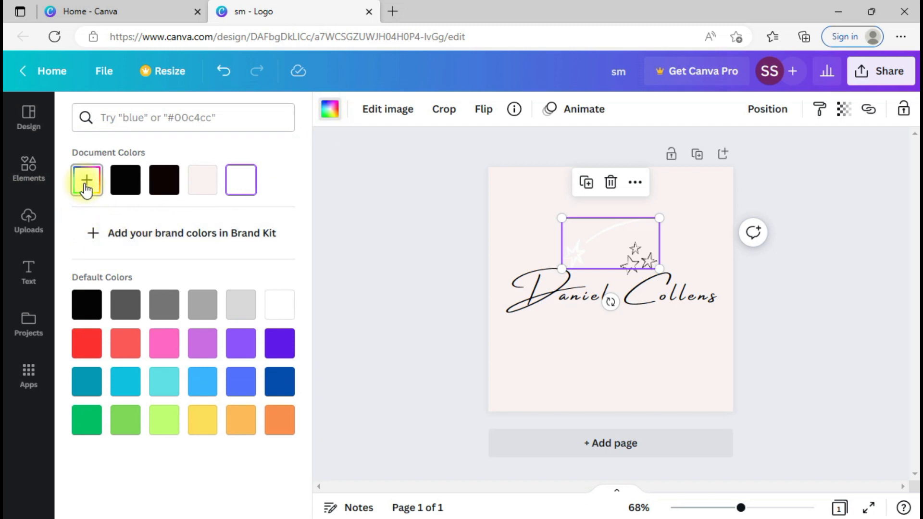
left_click(126, 181)
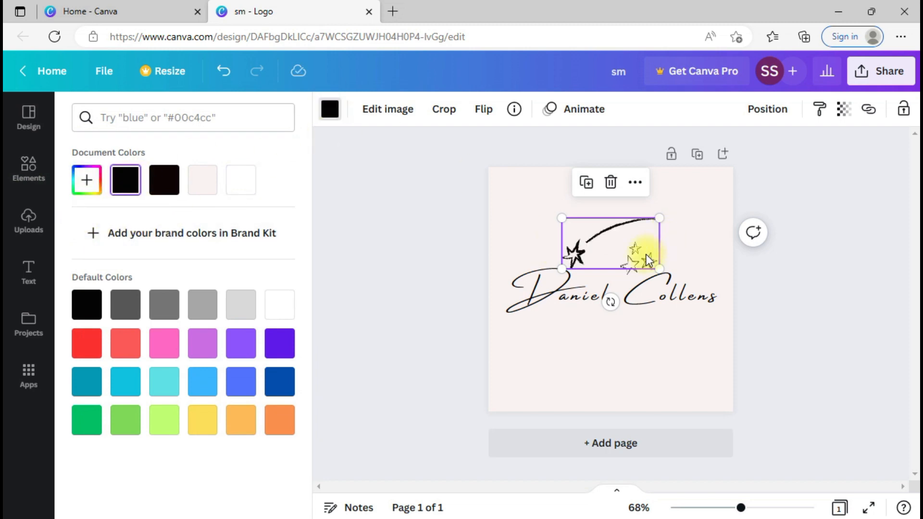
left_click_drag(592, 241, 534, 214)
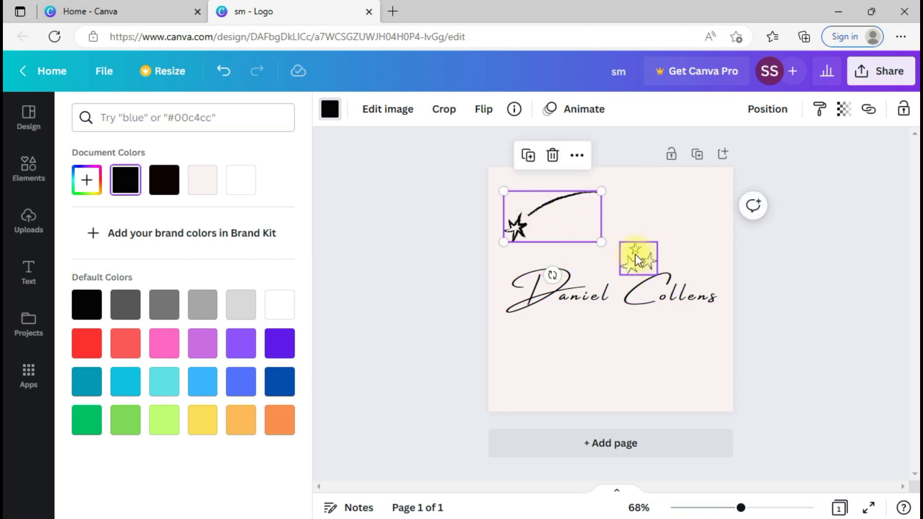
left_click(635, 255)
key("Delete")
left_click(533, 228)
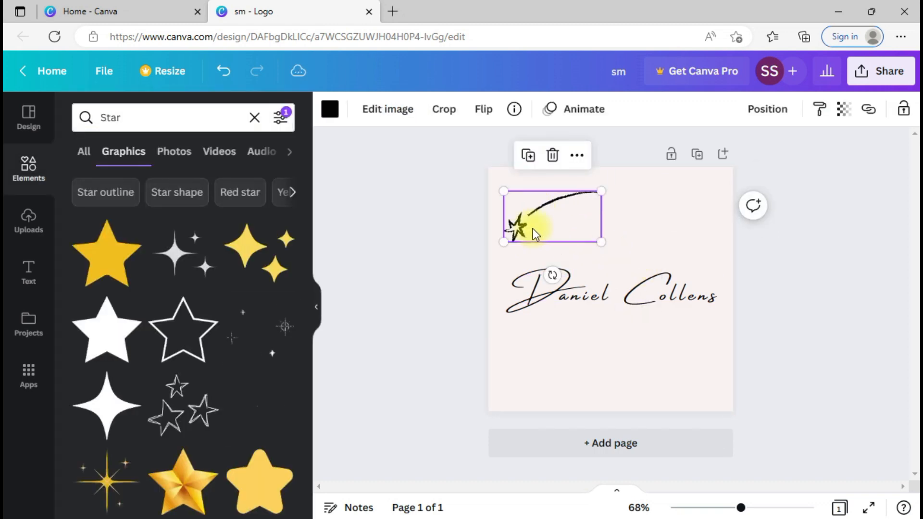
Step: Shrink the shooting star, tilt it about 48 degrees, and place it above the name's end
left_click_drag(504, 191, 542, 210)
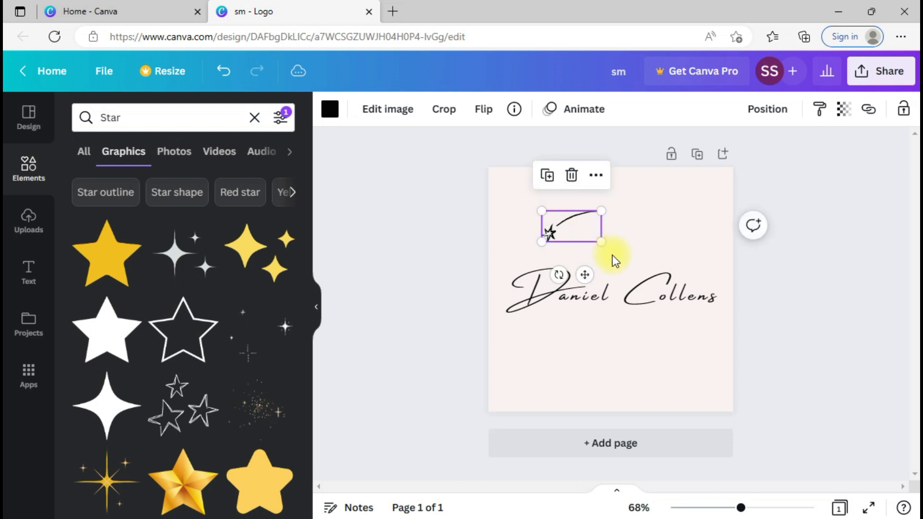
left_click_drag(559, 274, 527, 257)
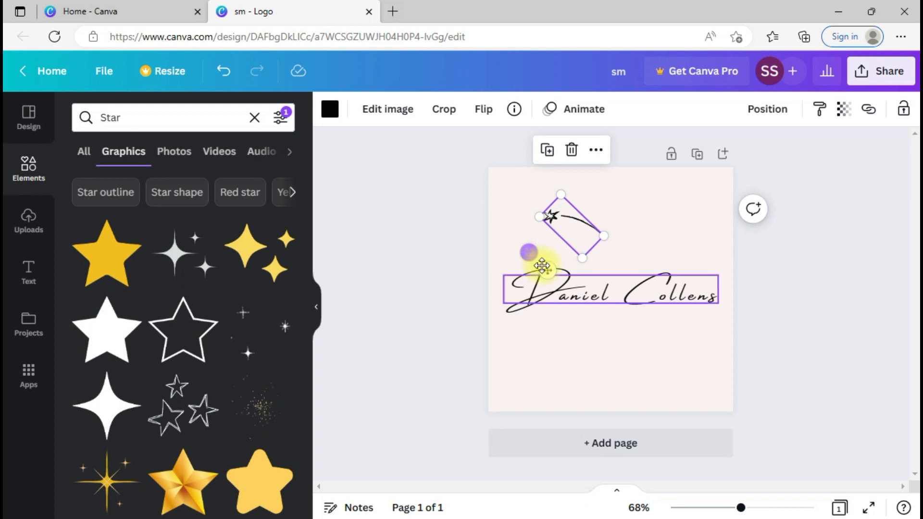
left_click_drag(548, 272, 571, 254)
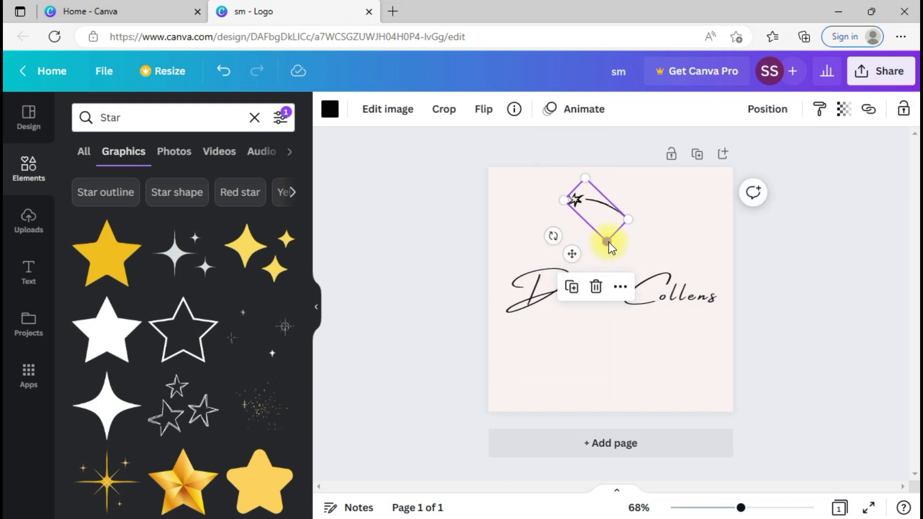
mouse_move(554, 235)
left_mouse_down()
mouse_move(583, 252)
mouse_move(538, 243)
left_mouse_up()
left_click_drag(603, 223, 693, 275)
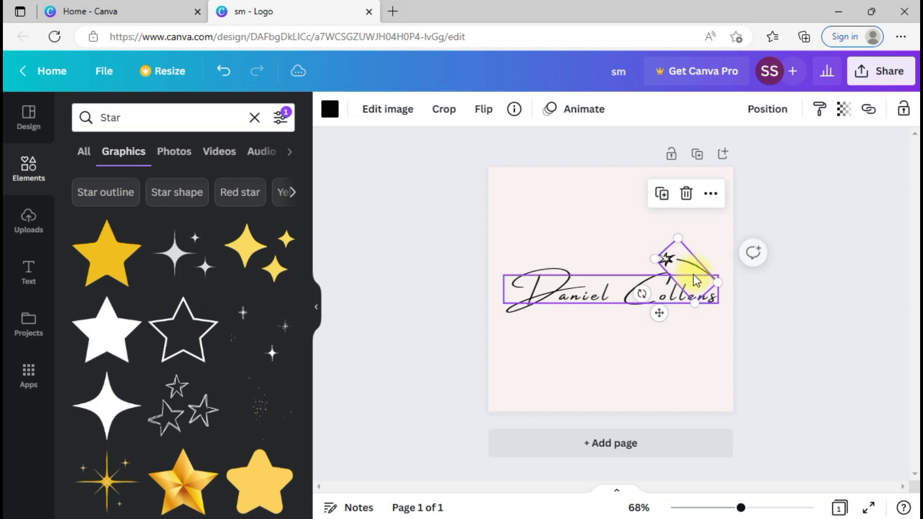
left_click(662, 362)
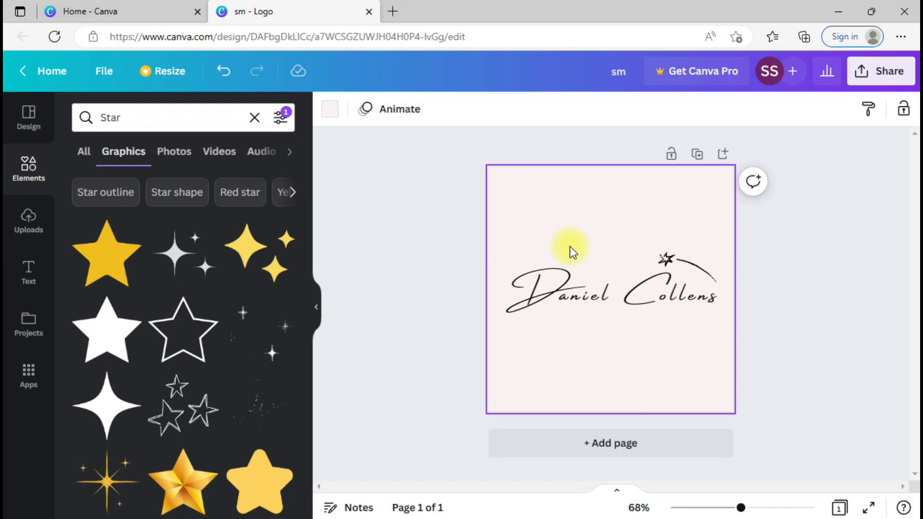
left_click_drag(307, 256, 309, 394)
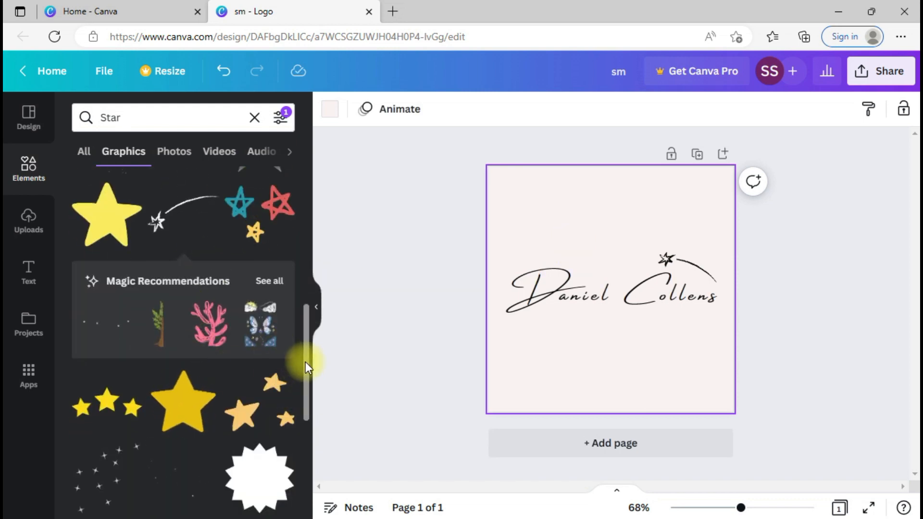
scroll(304, 362, "down", 5)
left_click_drag(303, 361, 307, 481)
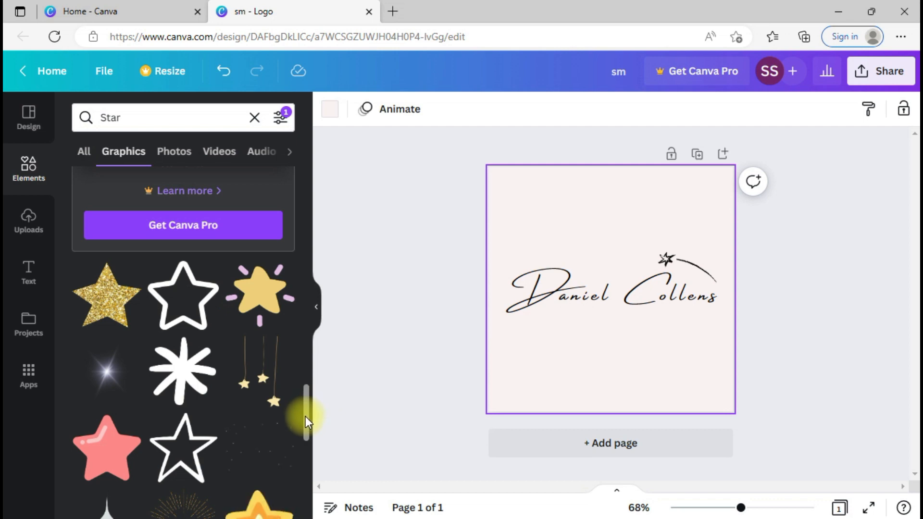
left_click_drag(305, 416, 307, 492)
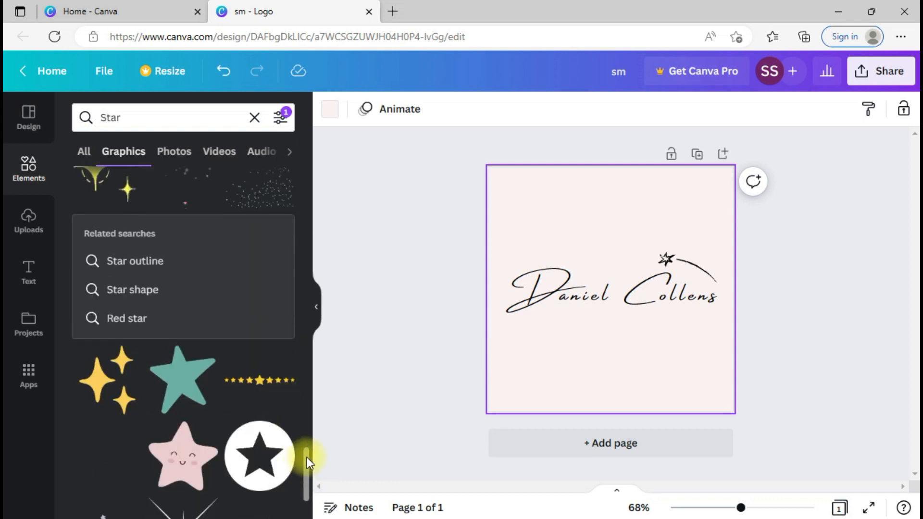
scroll(307, 457, "down", 5)
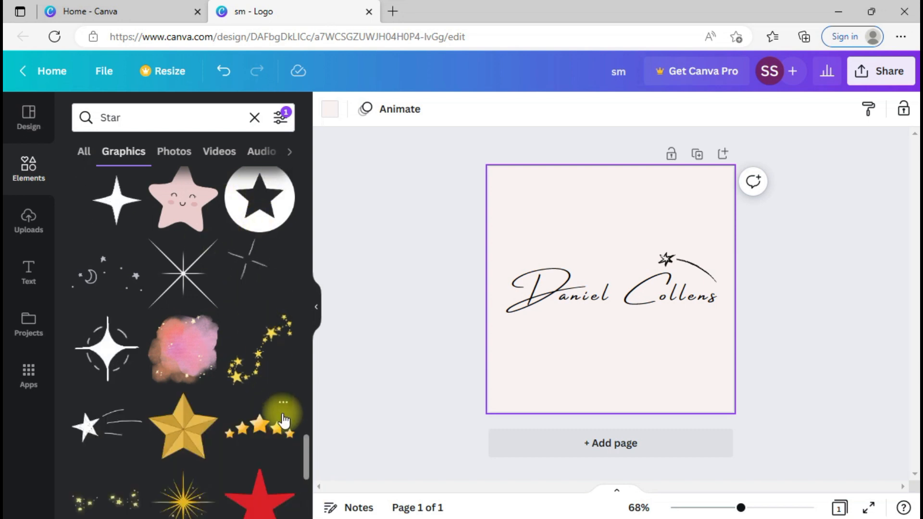
scroll(306, 458, "down", 6)
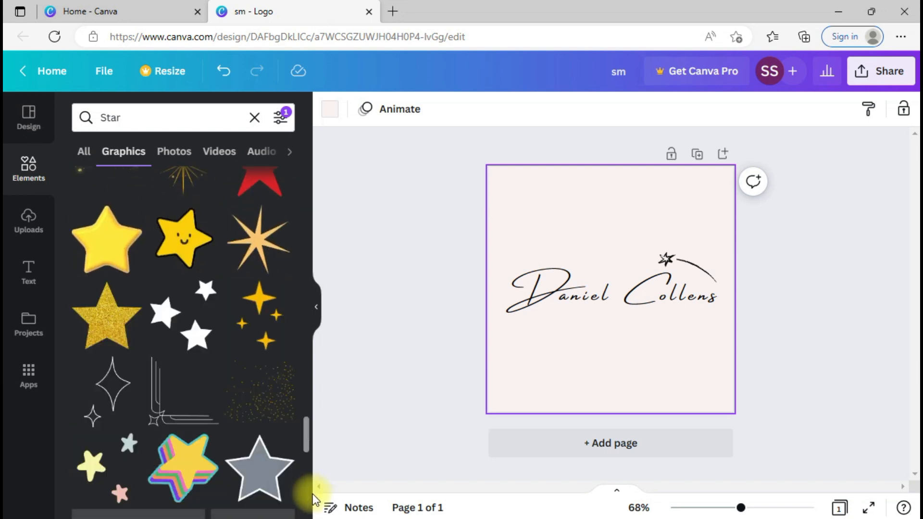
scroll(313, 494, "down", 3)
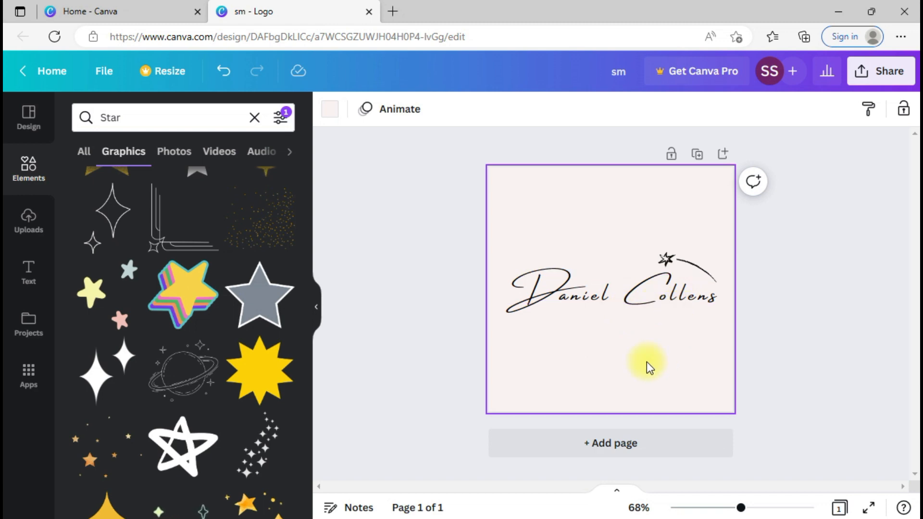
Step: Retitle the design from 'sm' to 'LOGO - sample - branding basics'
left_click(621, 83)
type("LOGO - sample")
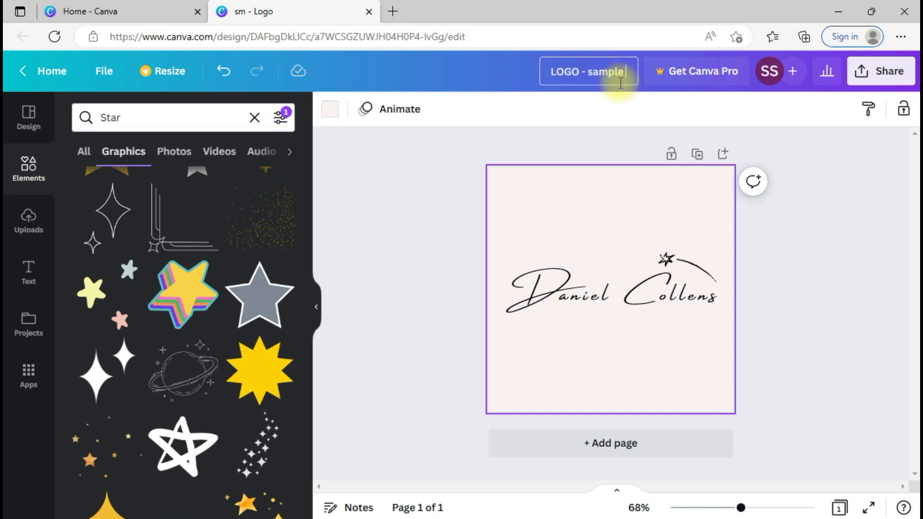
type(" -")
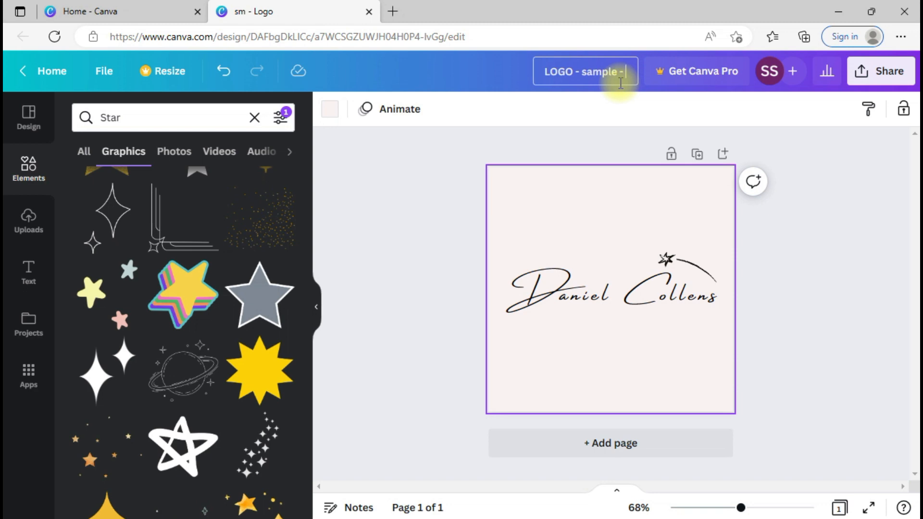
type(" branding basics")
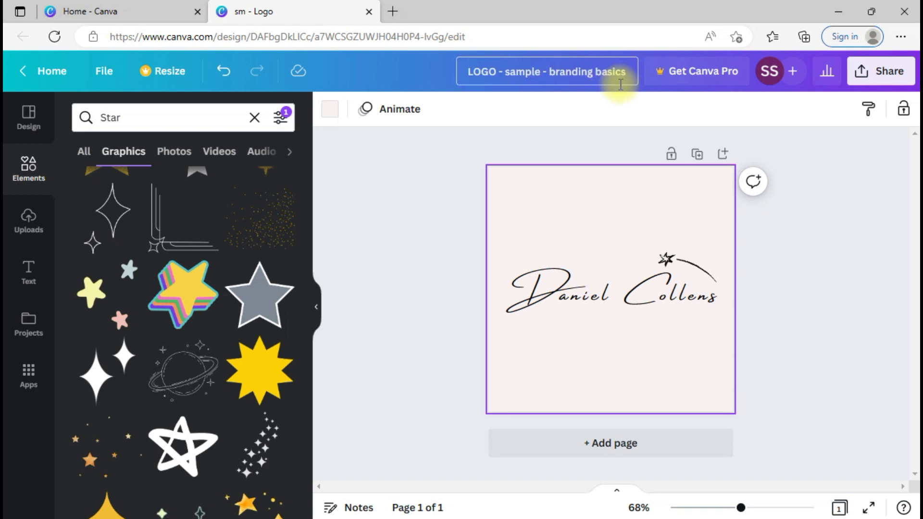
left_click(616, 126)
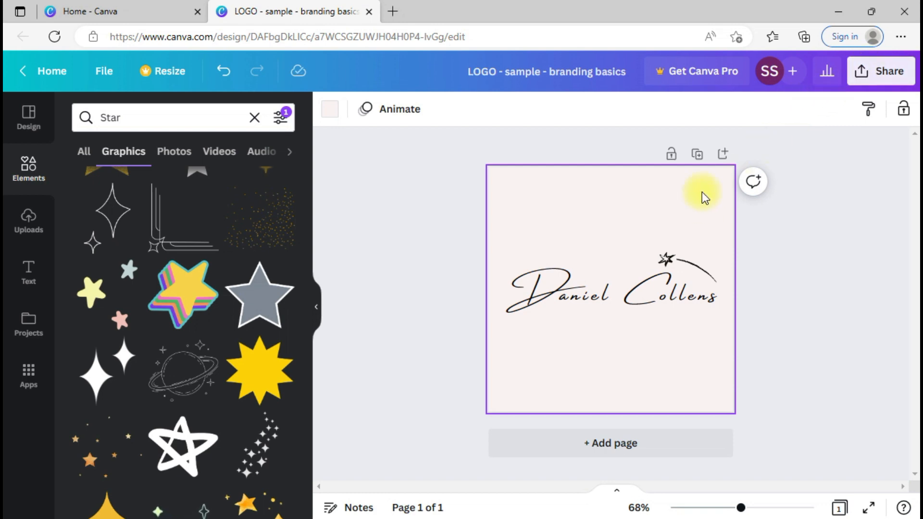
Step: Open the Download options for the logo, keeping PNG at 500 × 500 px
left_click(861, 73)
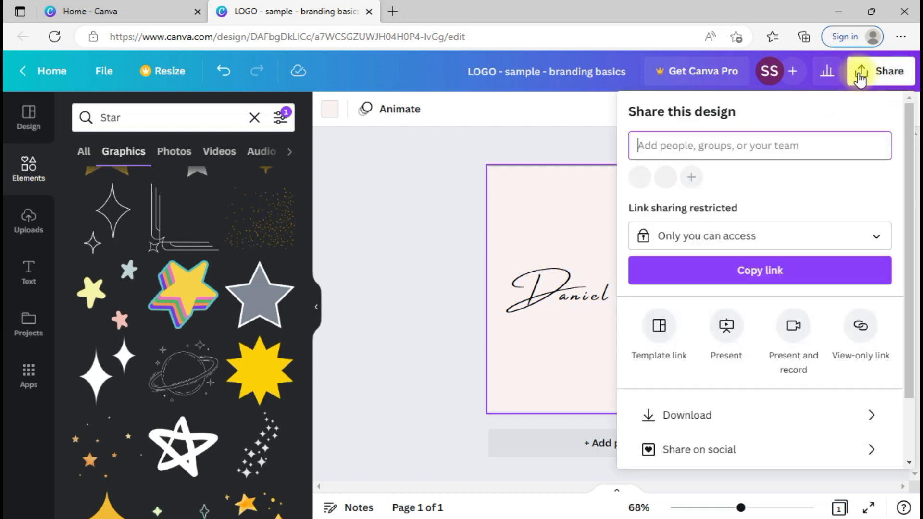
left_click(736, 424)
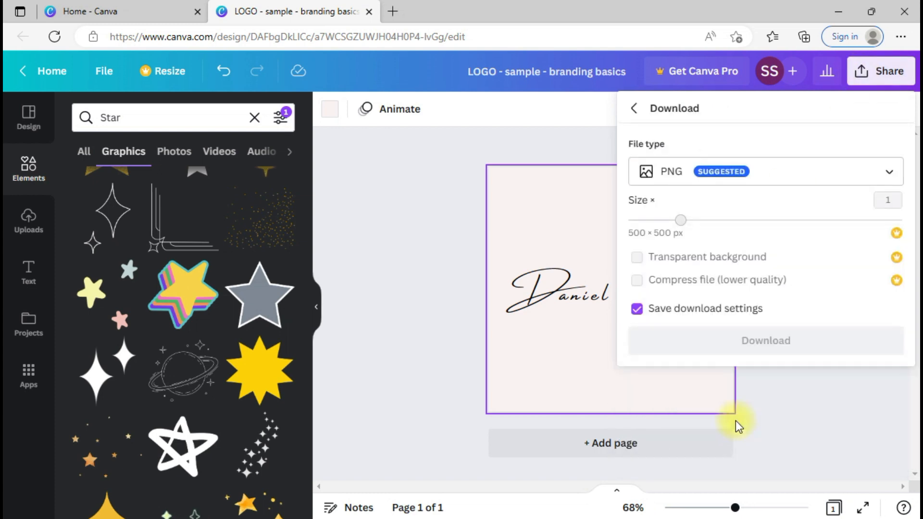
left_click(717, 179)
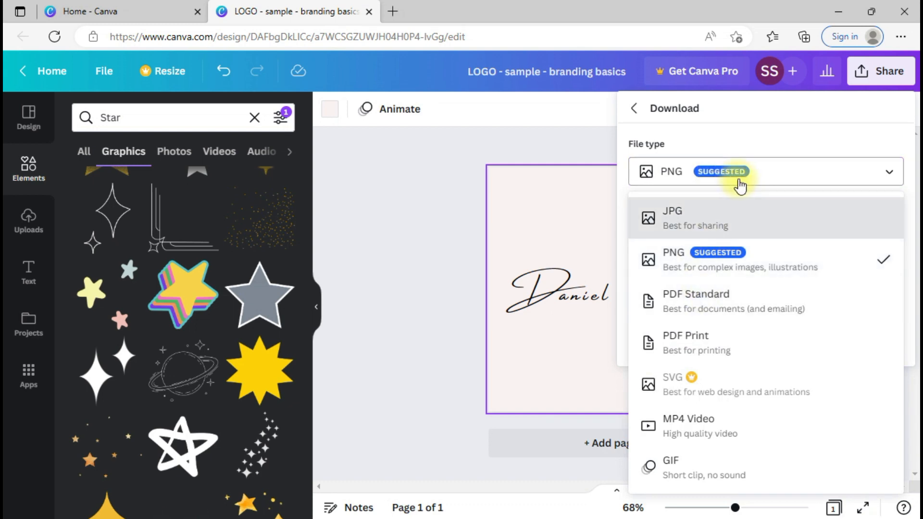
left_click(740, 184)
left_click(739, 185)
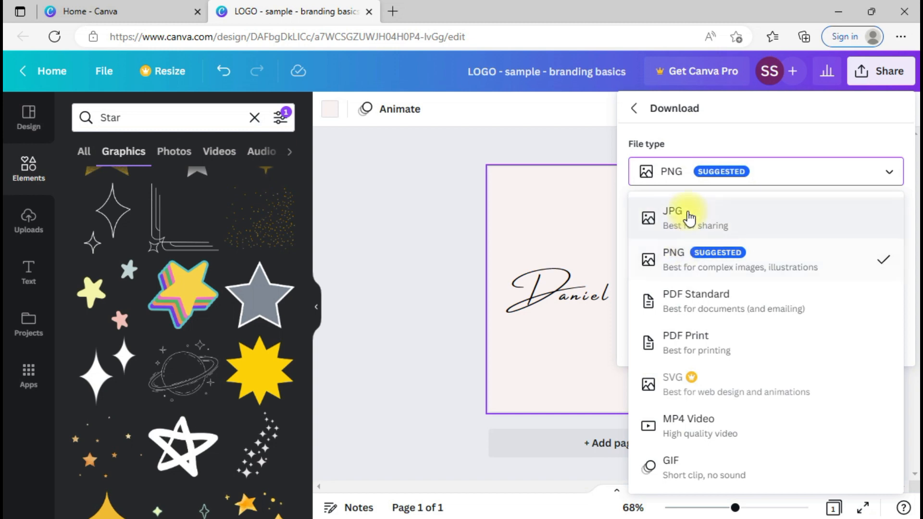
left_click(694, 267)
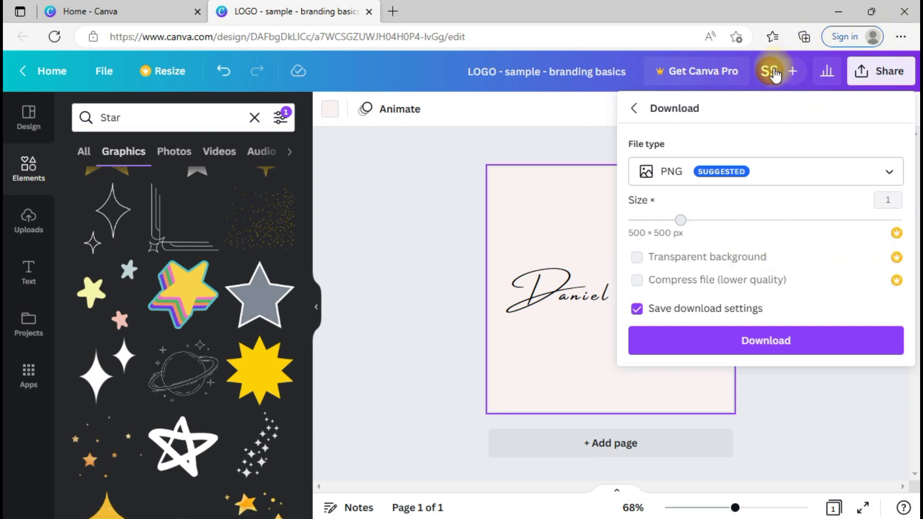
Step: Download the logo as a 500 × 500 PNG with download settings saved, then return home
left_click(637, 257)
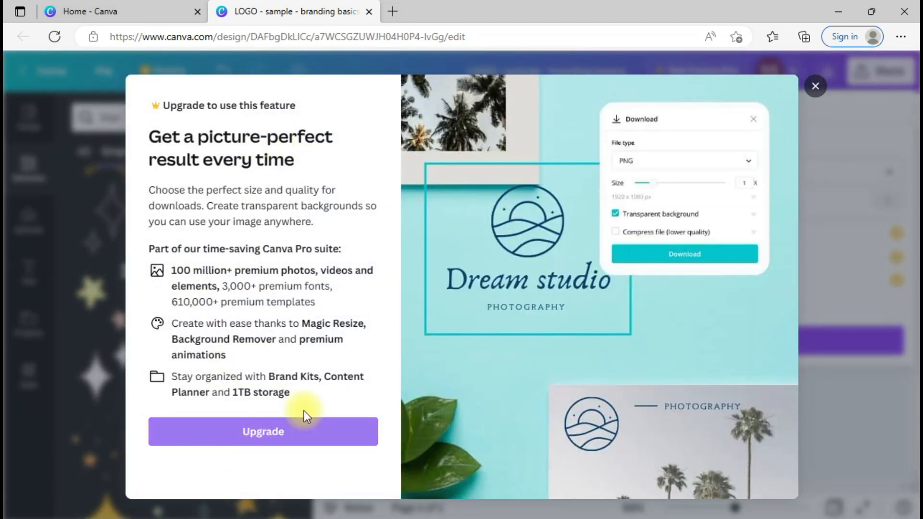
left_click(815, 86)
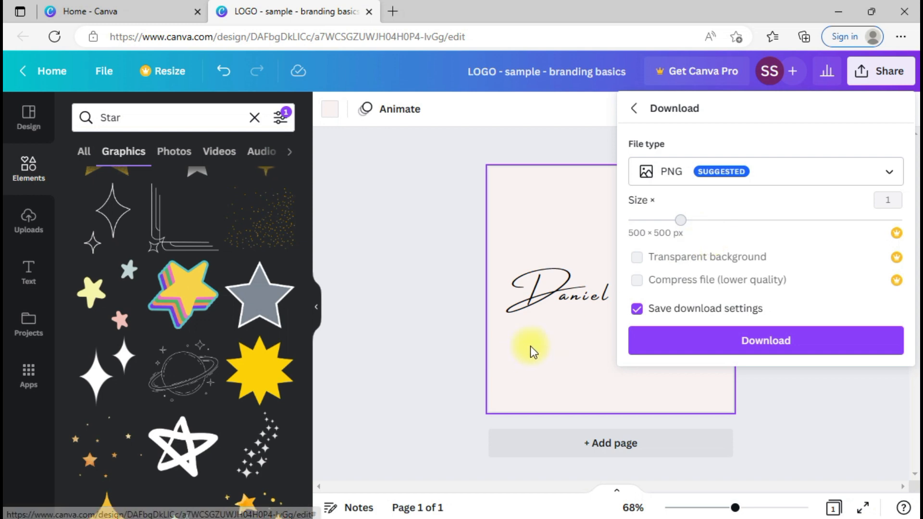
left_click(745, 354)
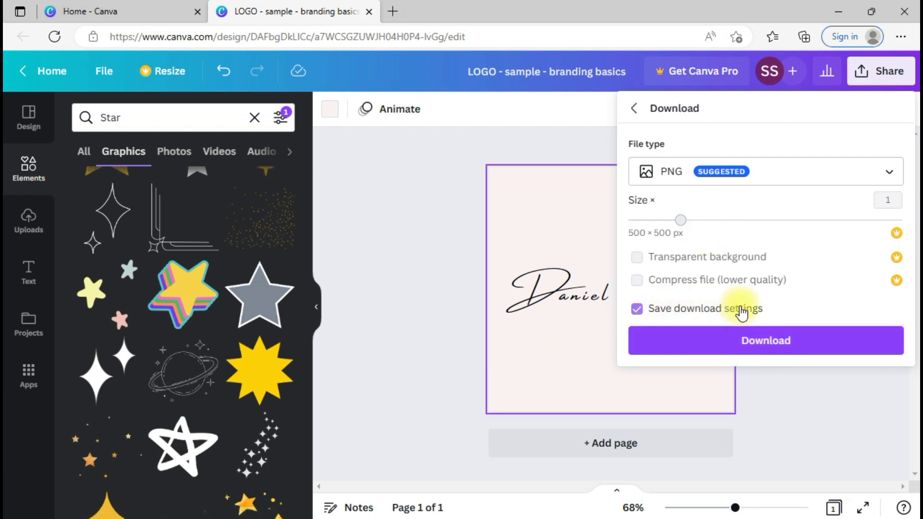
left_click(766, 343)
left_click(637, 309)
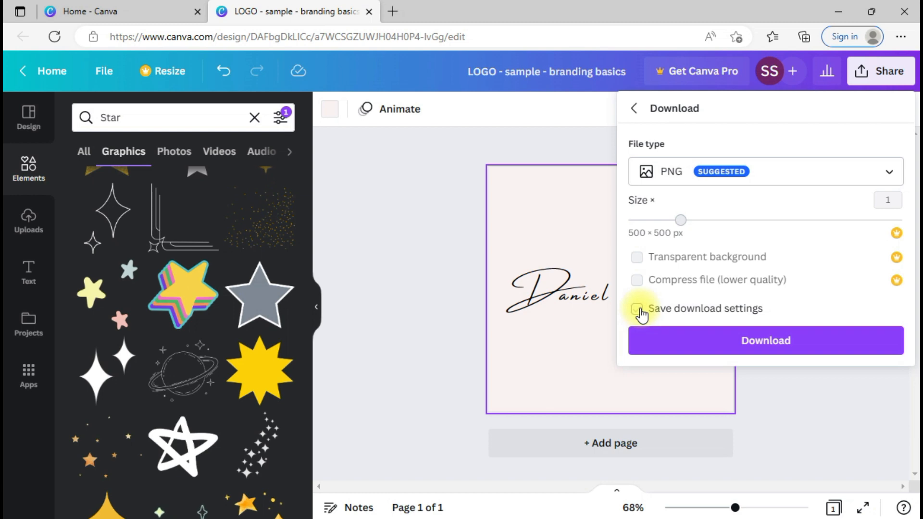
left_click(638, 309)
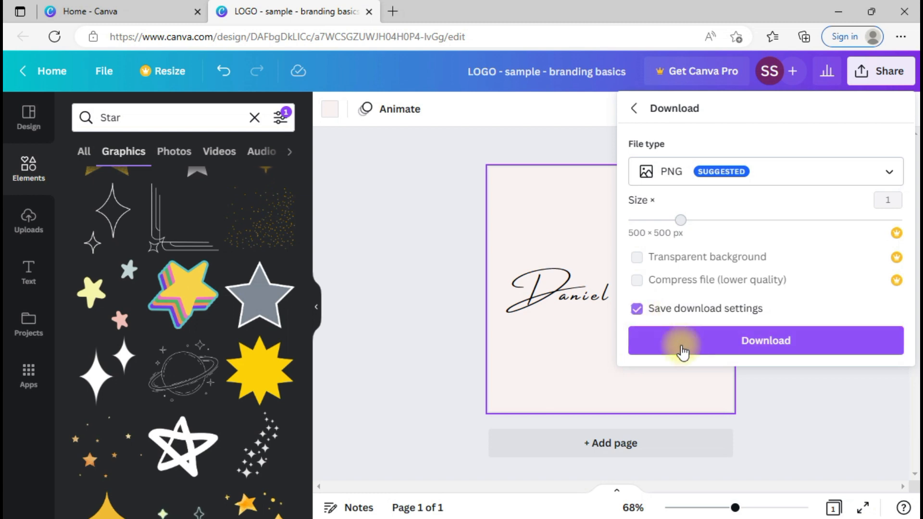
left_click(777, 343)
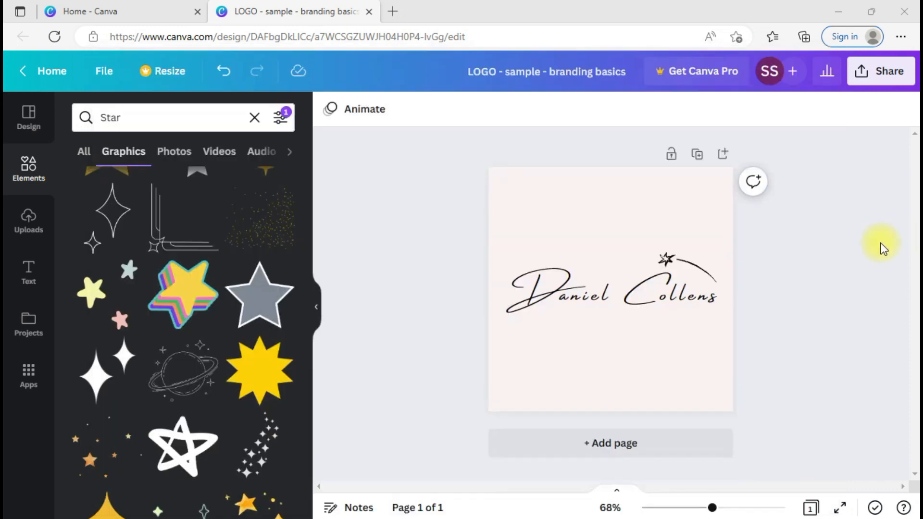
left_click(881, 243)
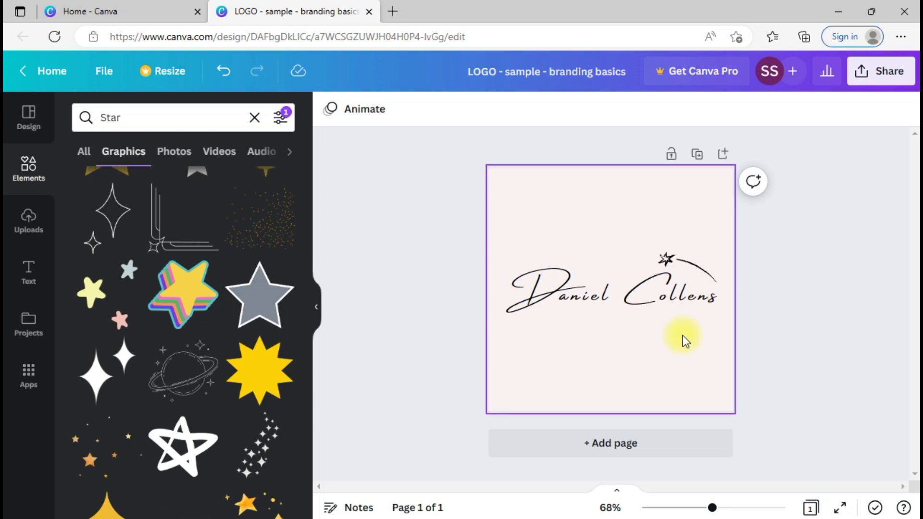
left_click(106, 12)
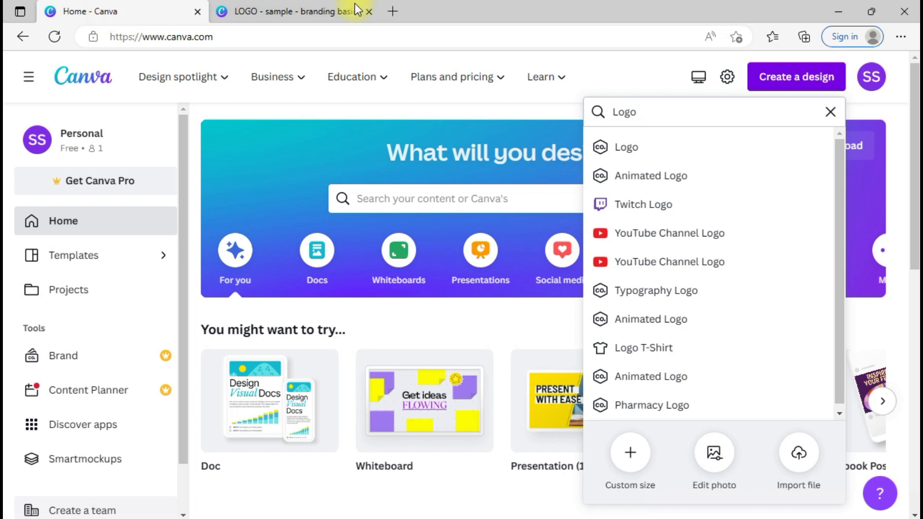
Step: Create a blank A4 Document design from an 'A4' search, then return to the logo tab
left_click(787, 81)
left_click(786, 81)
double_click(742, 111)
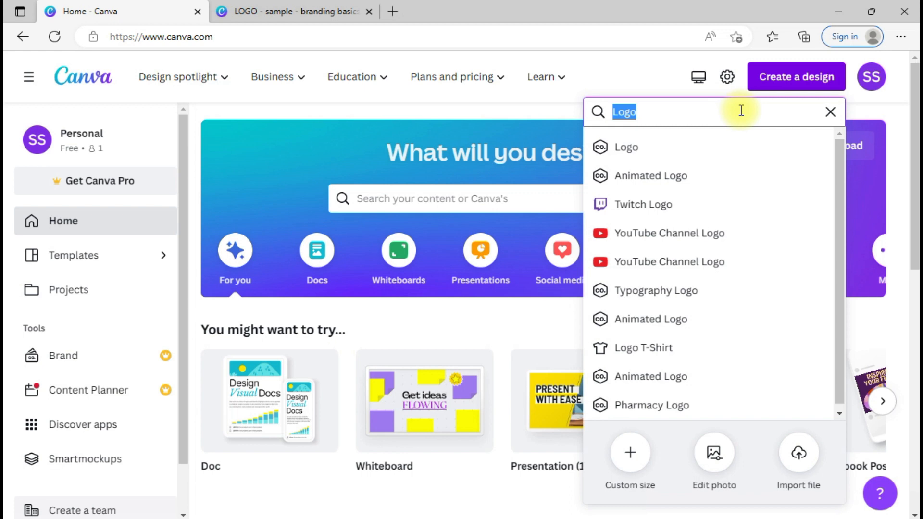
key("BackSpace")
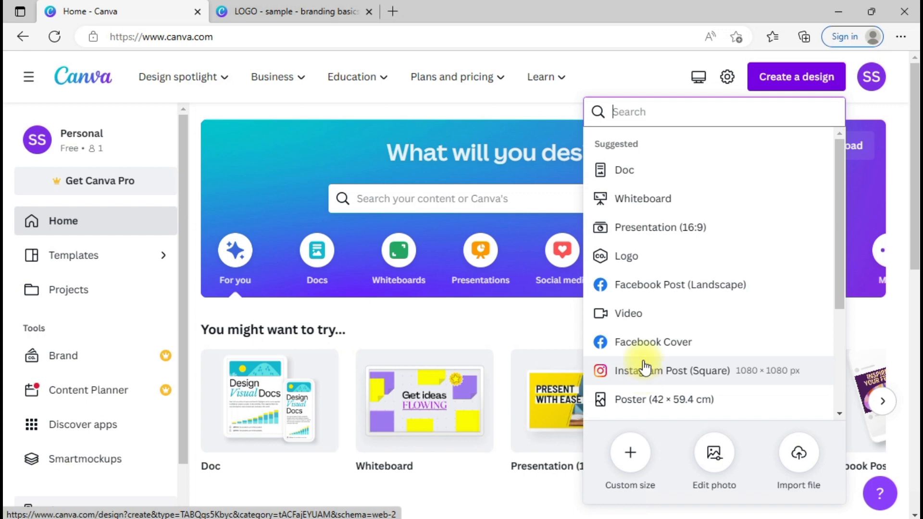
type("A4")
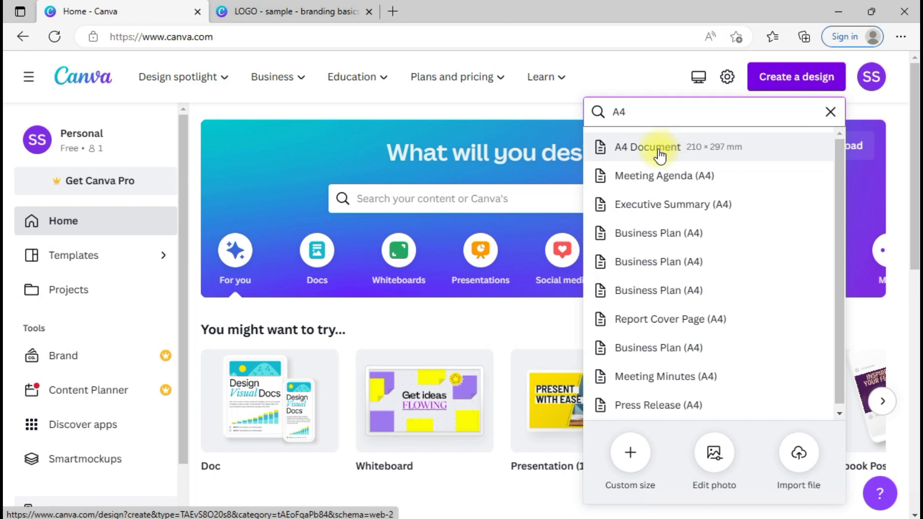
left_click(659, 149)
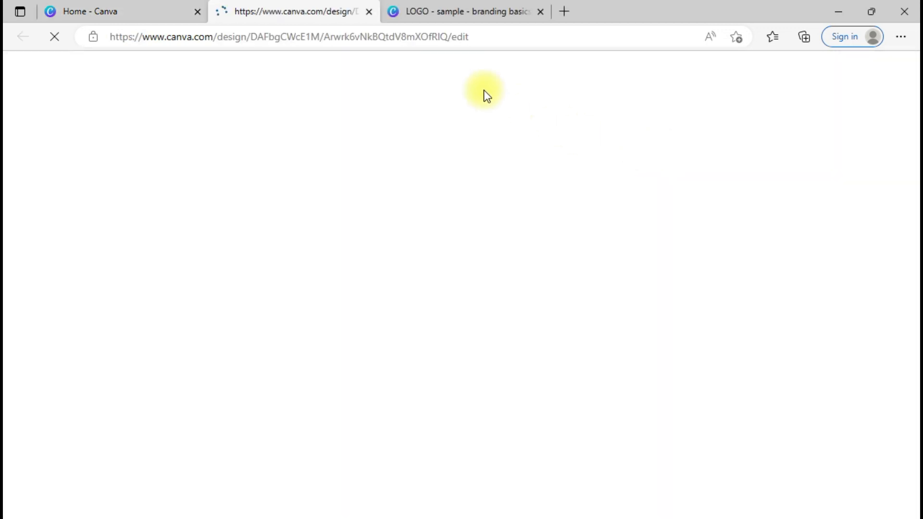
left_click(445, 7)
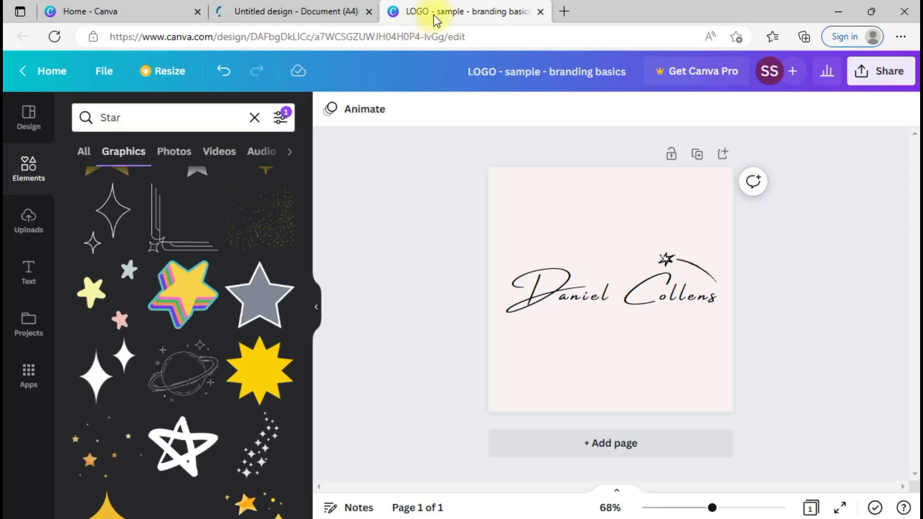
Step: Select the script name and star together, copy them, and switch to the blank A4 document
left_click(618, 291)
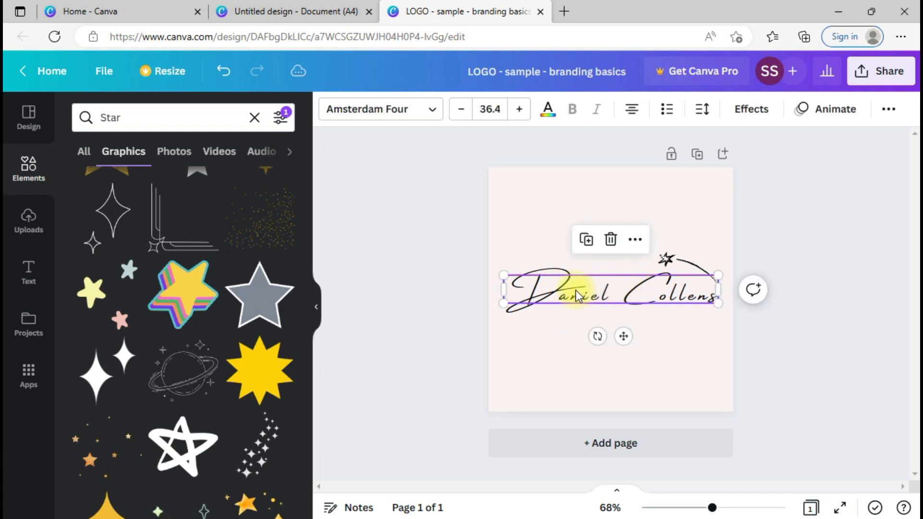
left_click_drag(748, 247, 498, 429)
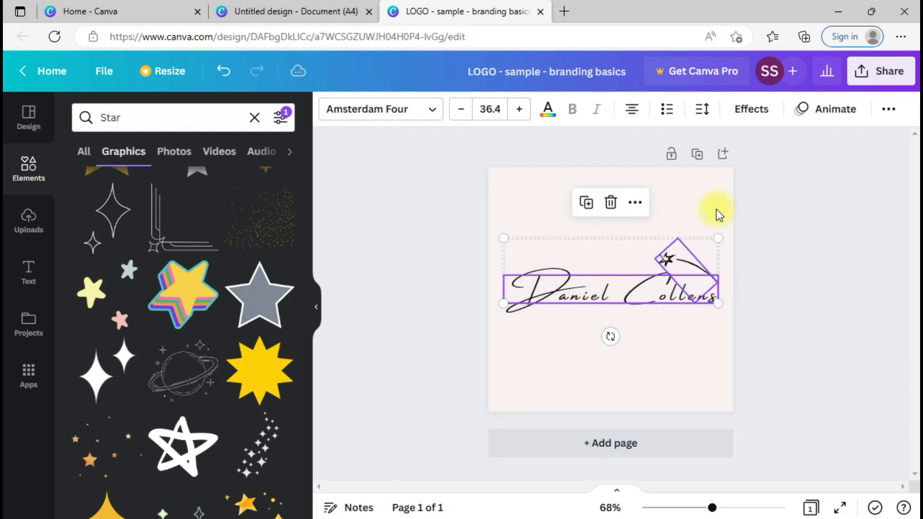
left_click(721, 224)
left_click_drag(735, 216, 474, 370)
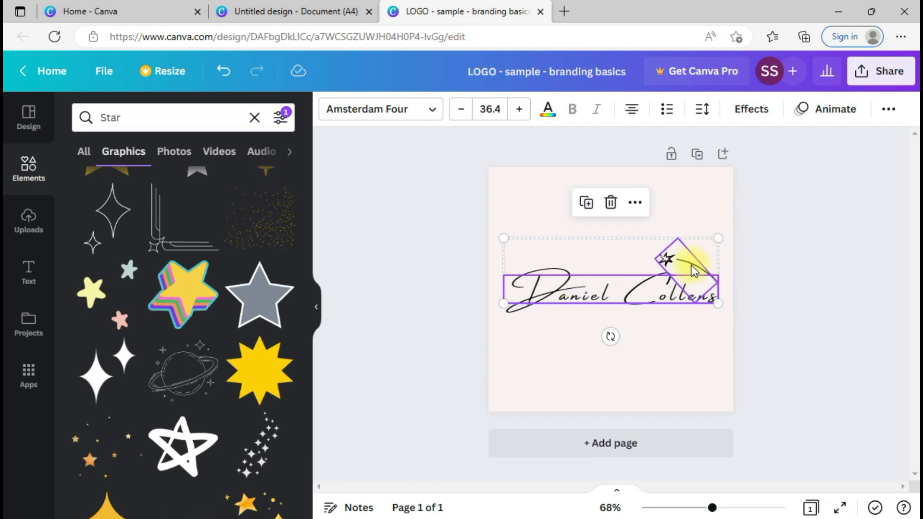
left_click_drag(685, 369, 607, 229)
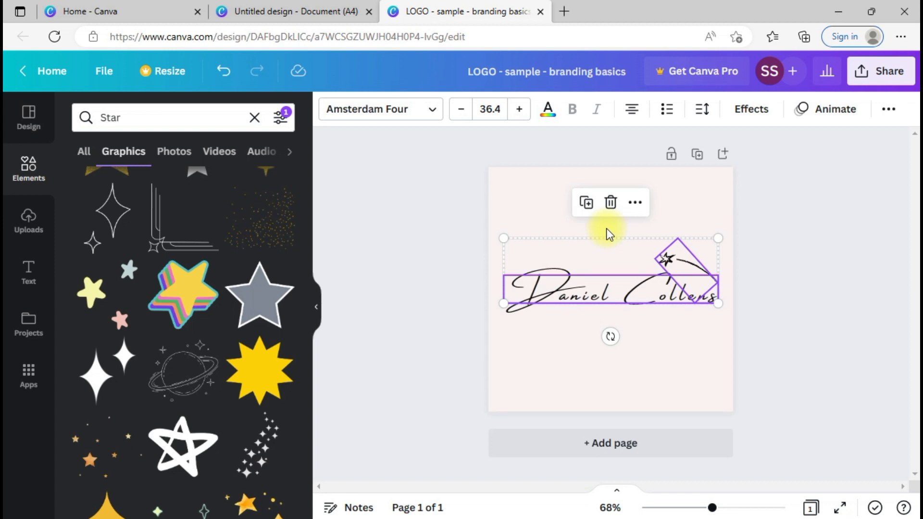
left_click(305, 9)
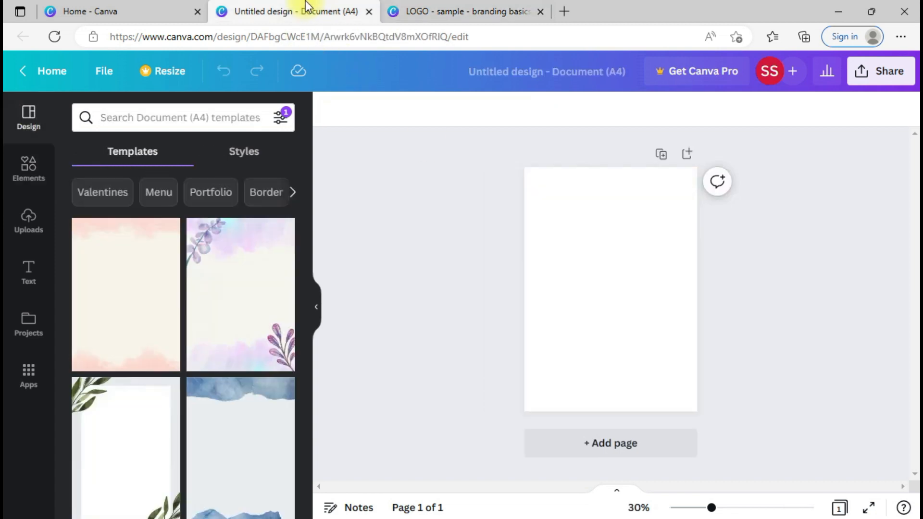
left_click(586, 236)
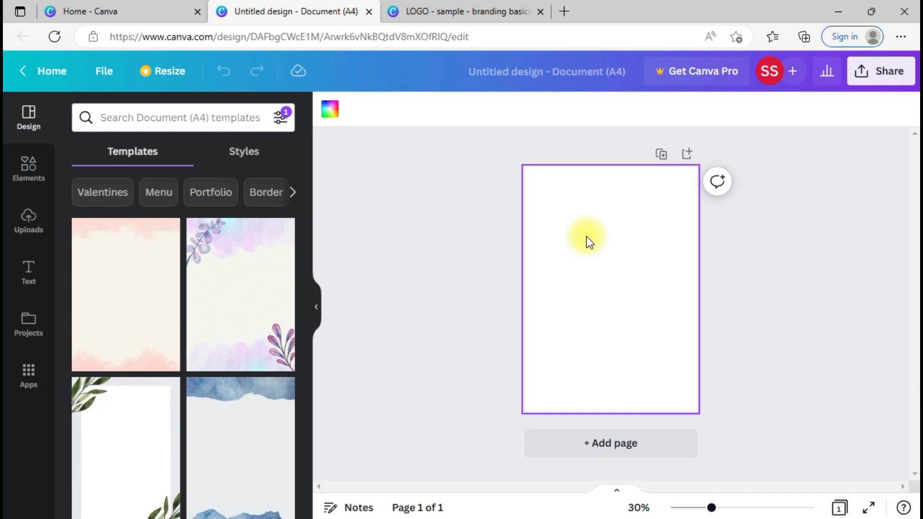
Step: Paste the name-and-star logo onto the A4 page and select it as a group
key("ctrl+v")
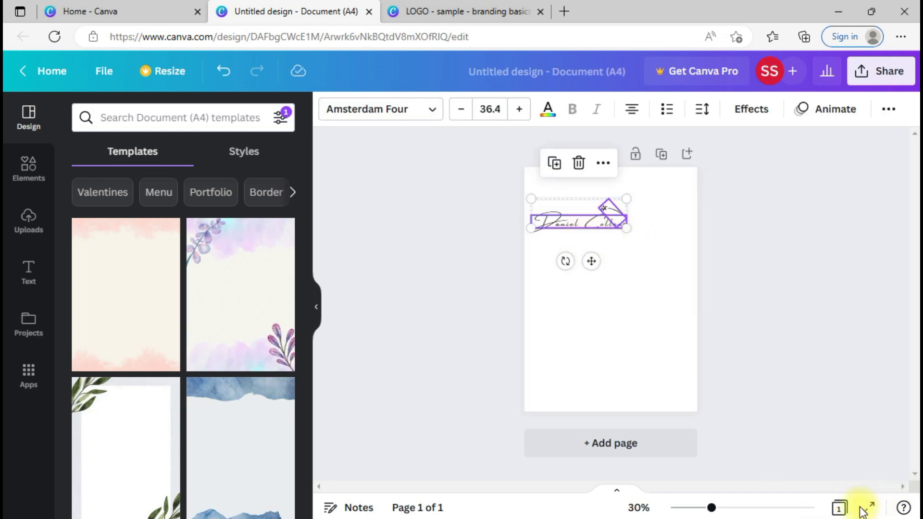
scroll(584, 326, "up", 3)
left_click_drag(912, 261, 908, 202)
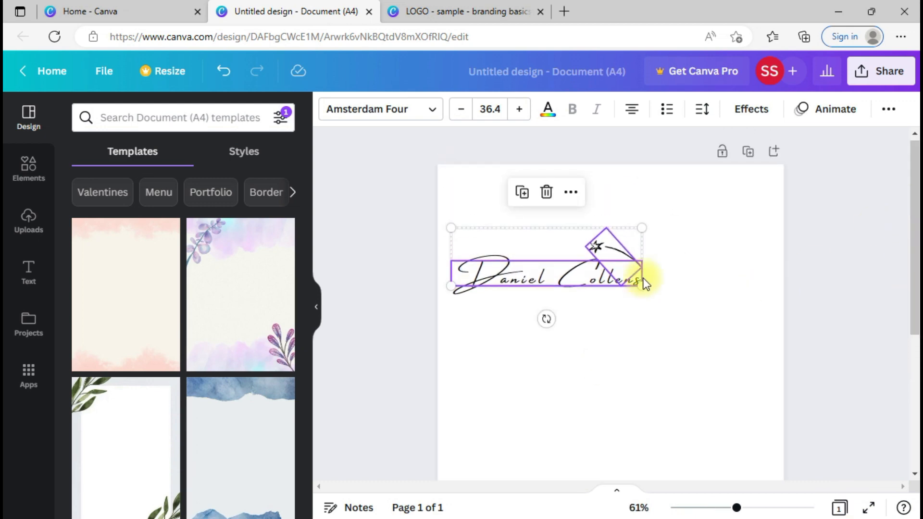
left_click(680, 284)
left_click_drag(679, 285, 521, 249)
Step: Tilt the logo to -24°, shrink it to size 25.1, and move it to the top-left
left_click_drag(546, 319, 575, 315)
left_click_drag(619, 191, 591, 253)
left_click_drag(532, 274, 521, 216)
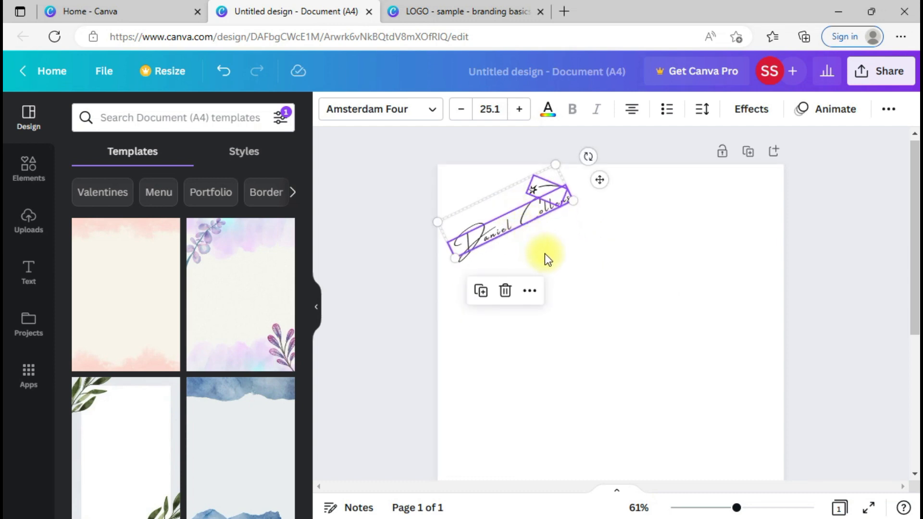
left_click_drag(598, 247, 521, 175)
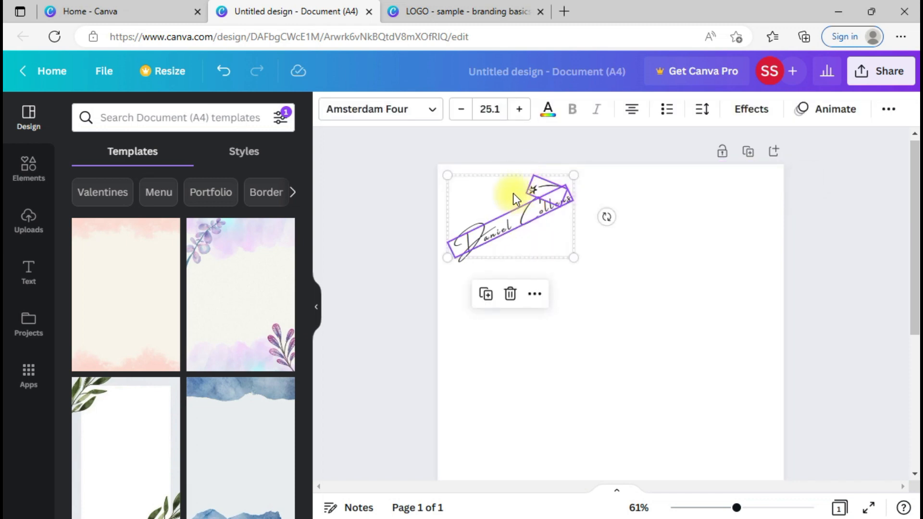
key("ctrl+d")
Step: Place logo copies lower and at upper right, then duplicate all three and shift them down-right
left_click_drag(541, 224, 532, 310)
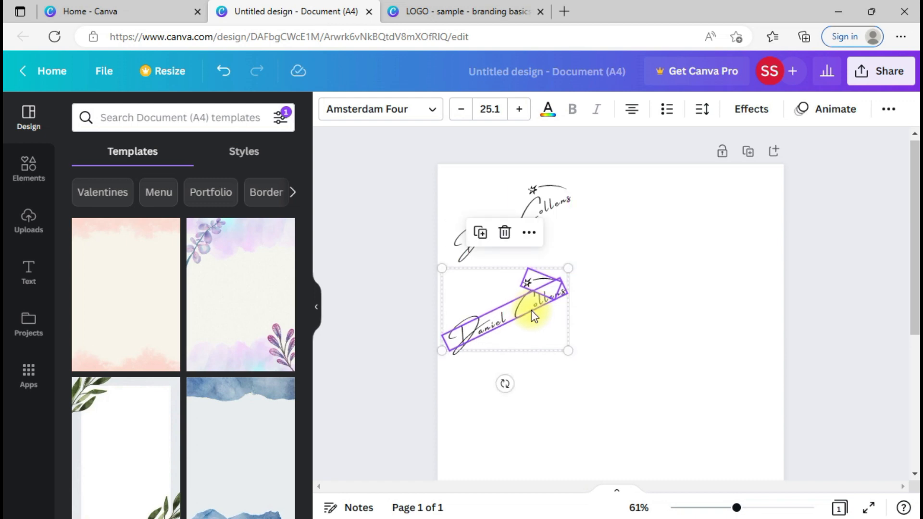
key("ctrl+v")
left_click_drag(540, 222, 723, 219)
left_click(749, 308)
left_click_drag(833, 283, 846, 350)
left_click(371, 196)
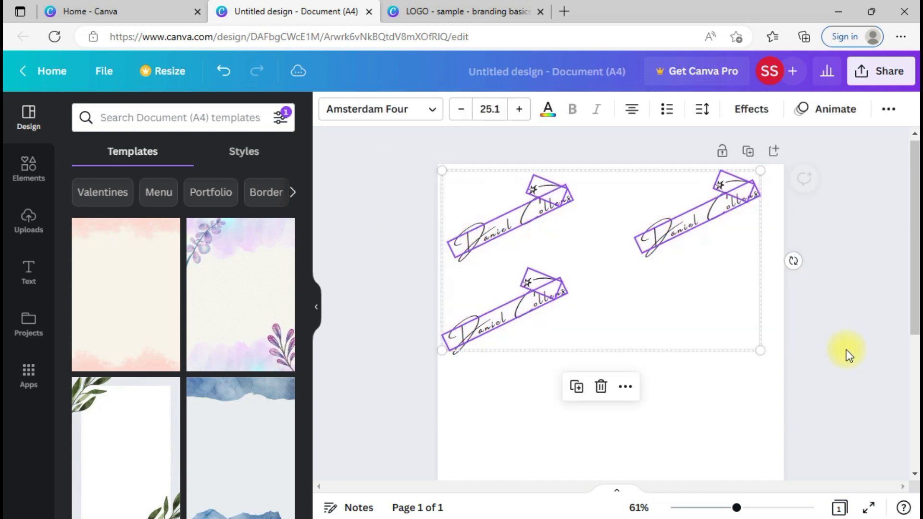
key("ctrl+d")
left_click_drag(650, 313, 691, 469)
Step: Rearrange the copies, moving the middle logo toward the upper right and another to the lower left
left_click(743, 215)
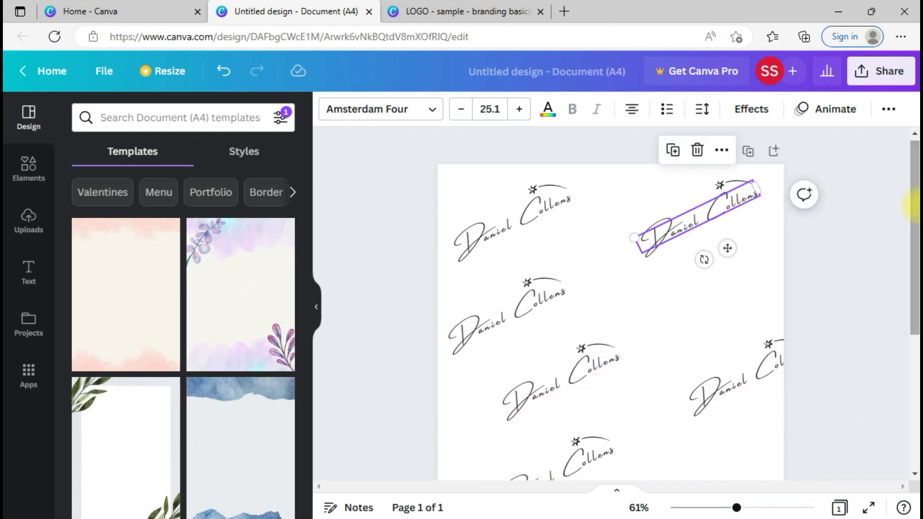
left_click_drag(913, 207, 913, 256)
left_click(728, 371)
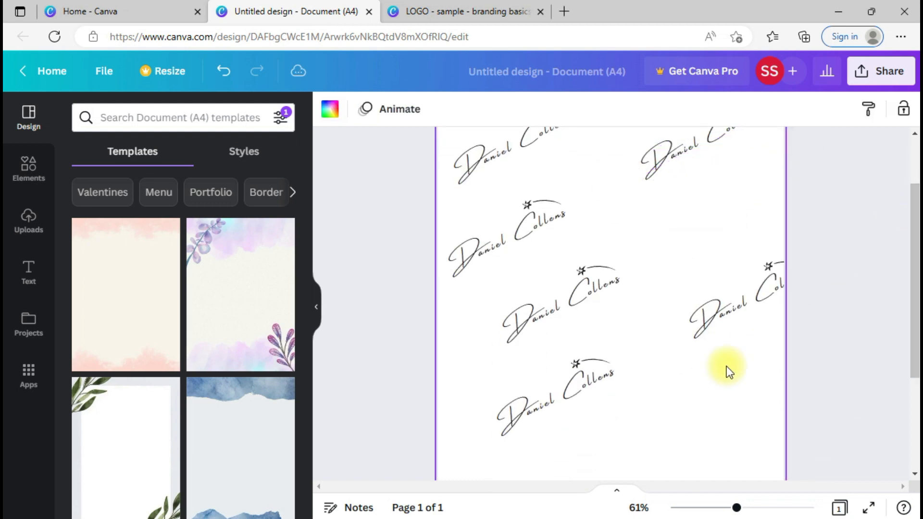
left_click_drag(914, 226, 909, 179)
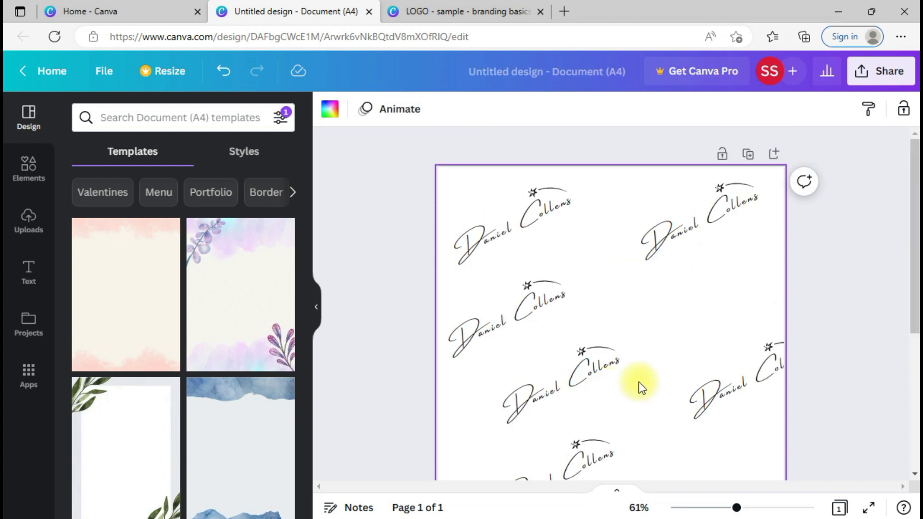
left_click(547, 353)
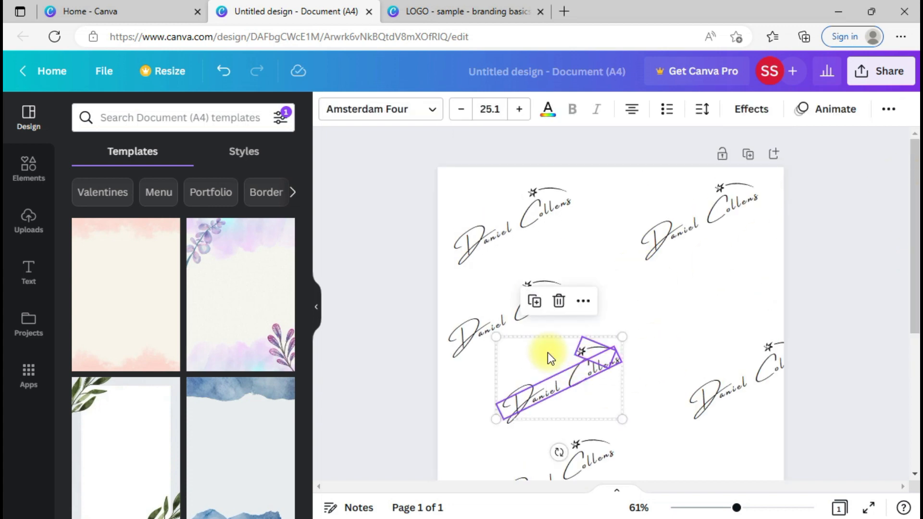
left_click_drag(587, 411, 817, 283)
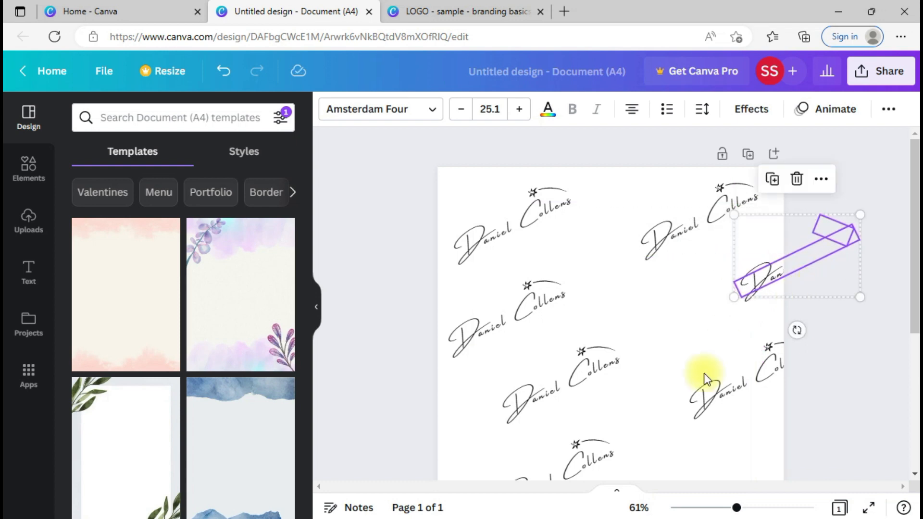
left_click(752, 449)
left_click_drag(909, 304, 914, 424)
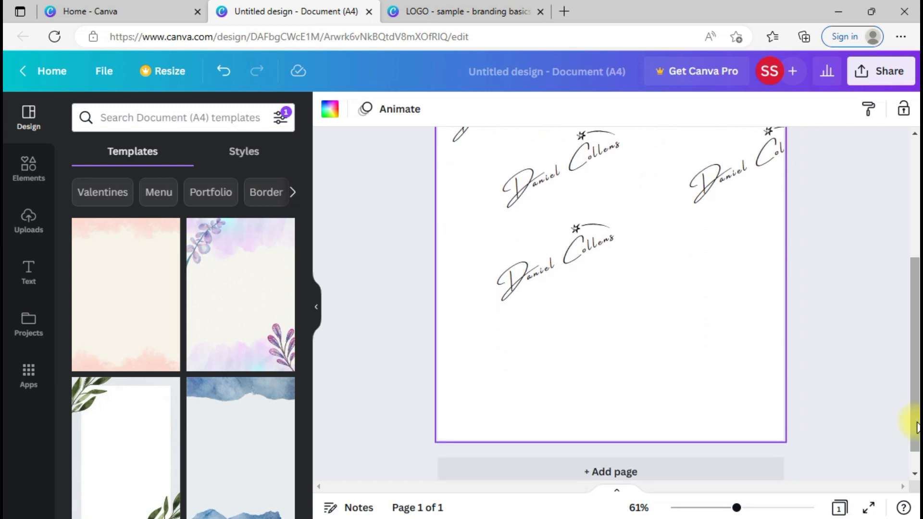
left_click_drag(629, 304, 535, 210)
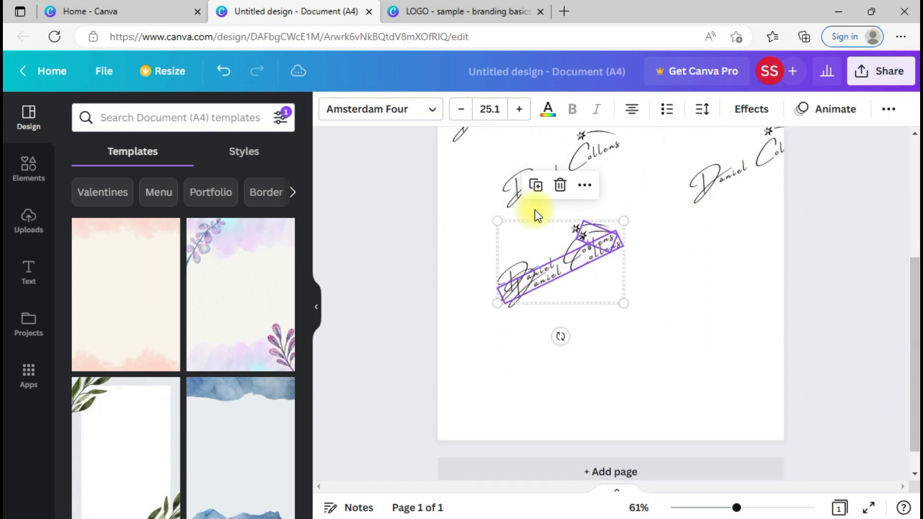
left_click_drag(608, 229, 544, 397)
Step: Paste two more logo copies at the right edge and near the bottom-right corner
key("ctrl+v")
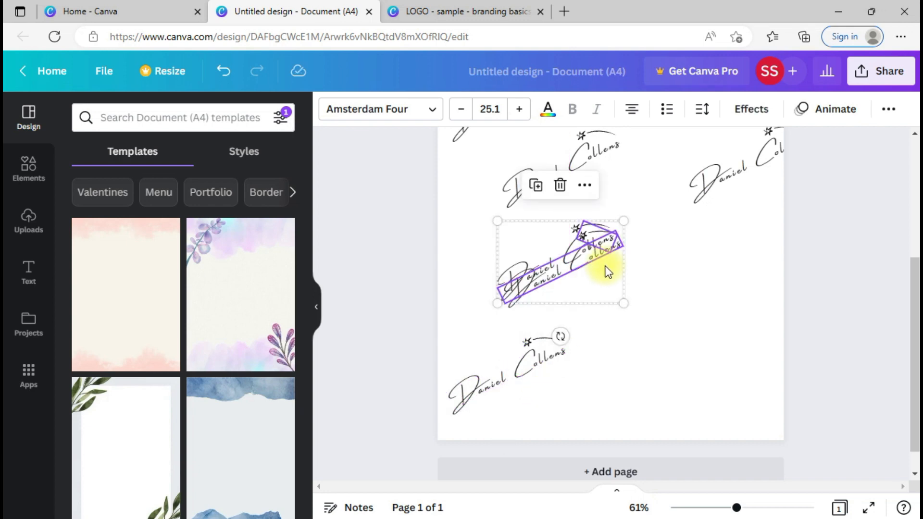
left_click_drag(606, 283, 769, 287)
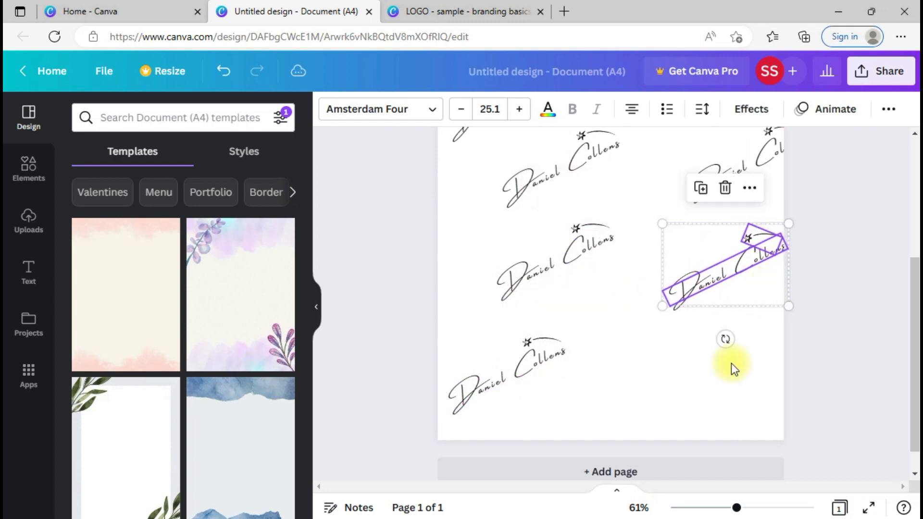
left_click(731, 377)
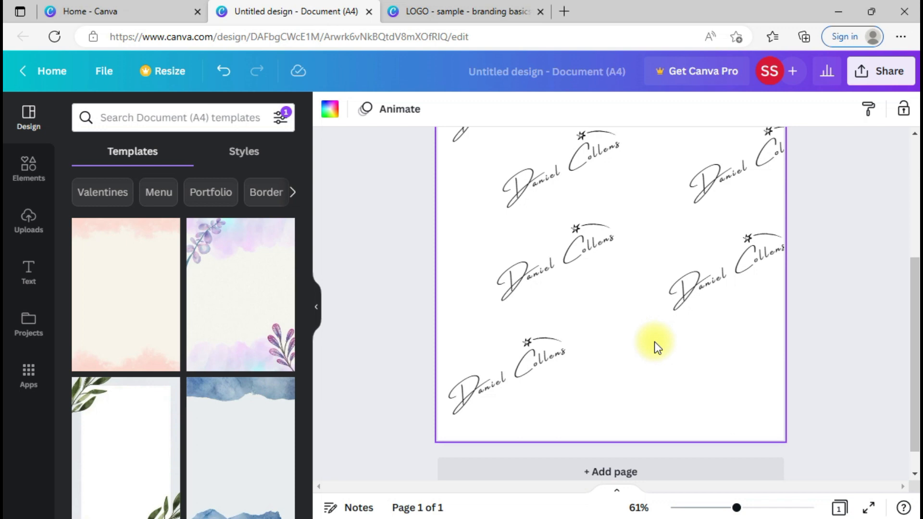
key("ctrl+v")
left_click_drag(599, 305, 699, 411)
left_click(766, 330)
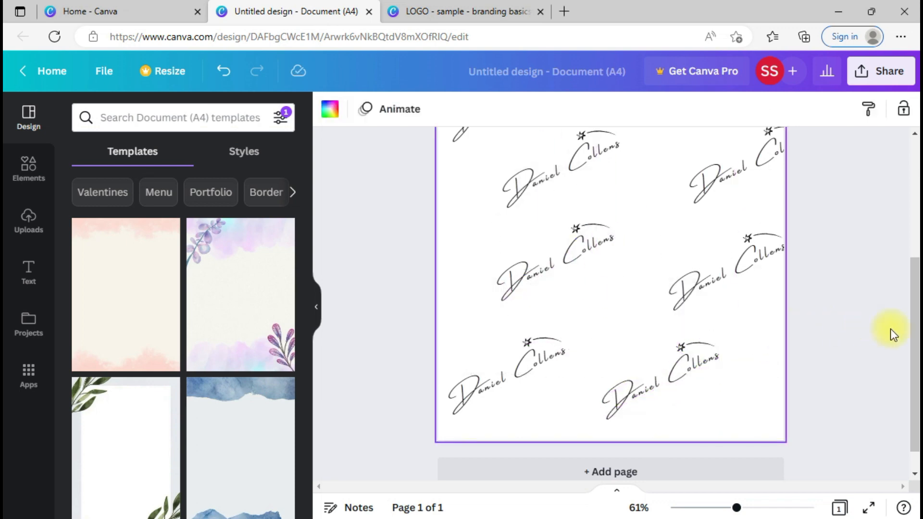
scroll(885, 332, "up", 1)
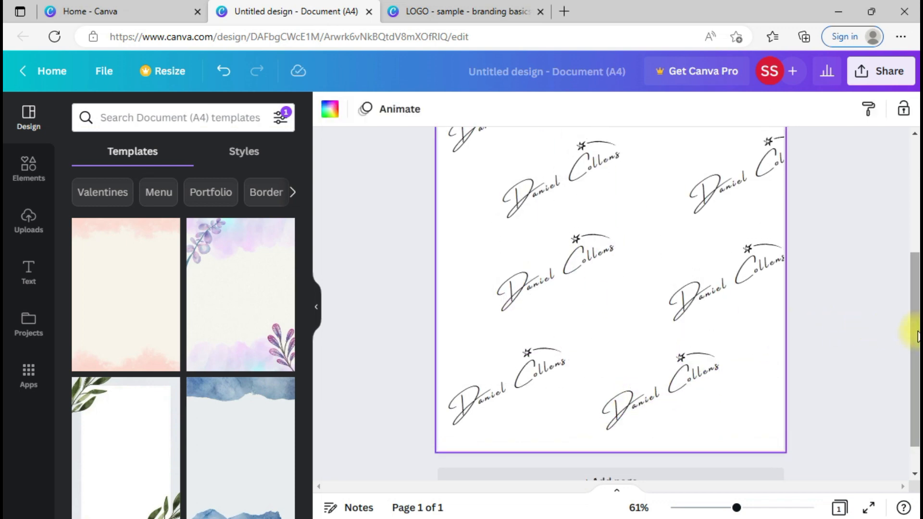
left_click(786, 425)
scroll(786, 425, "down", 3)
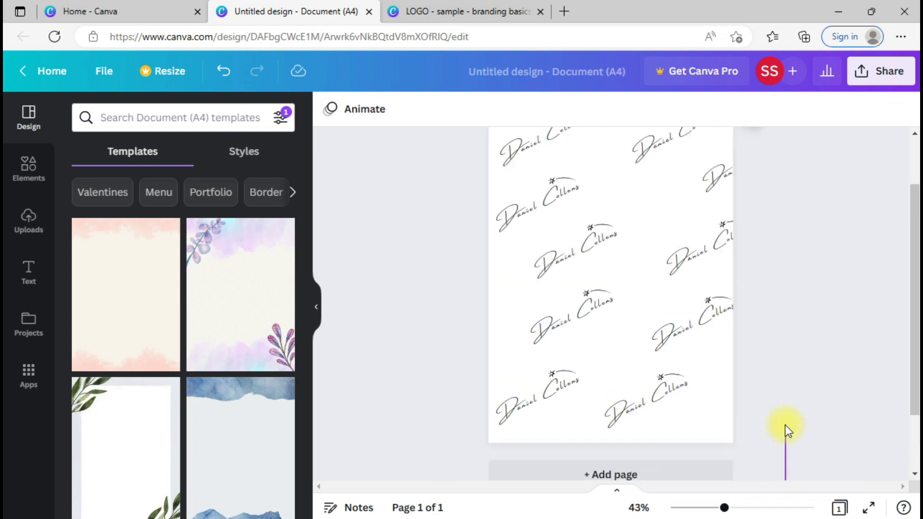
Step: Drag the cut-off upper-right logo left so it snaps to the page's right edge
scroll(786, 425, "down", 1)
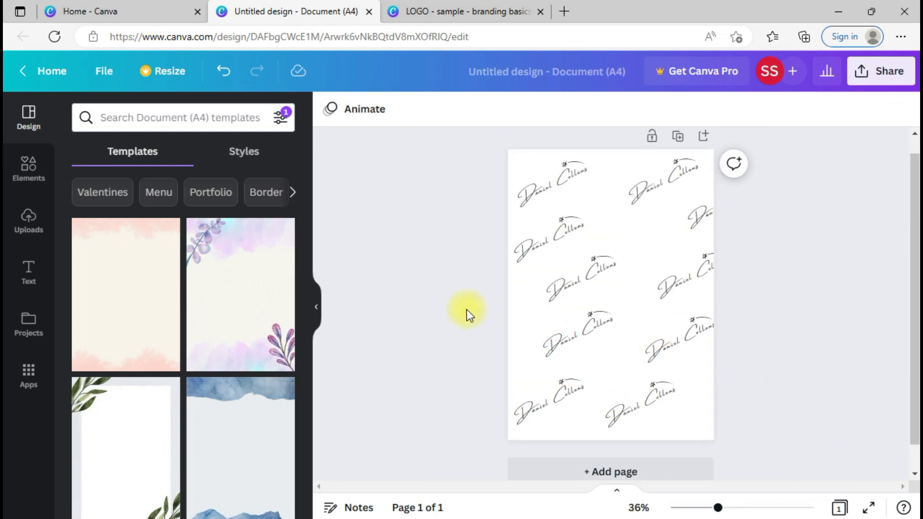
left_click_drag(472, 373, 800, 244)
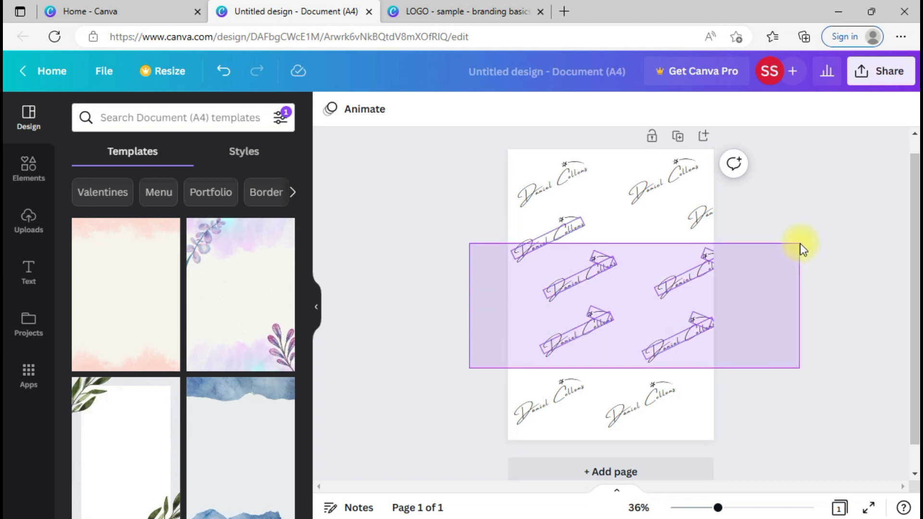
left_click(800, 244)
left_click(679, 215)
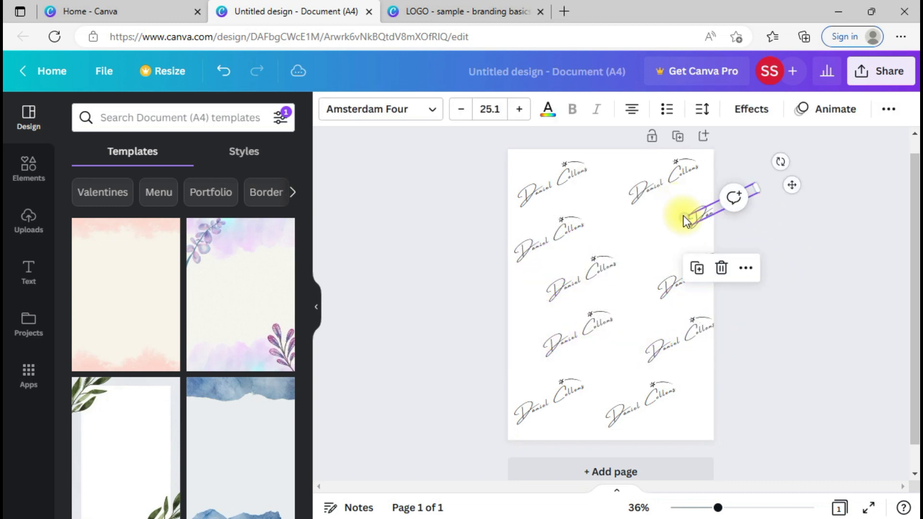
left_click_drag(691, 219, 679, 224)
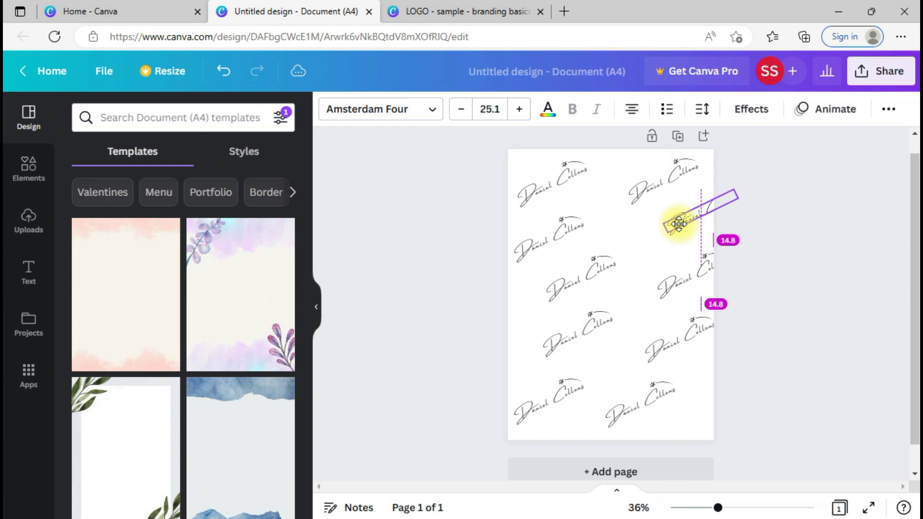
left_click_drag(679, 224, 680, 224)
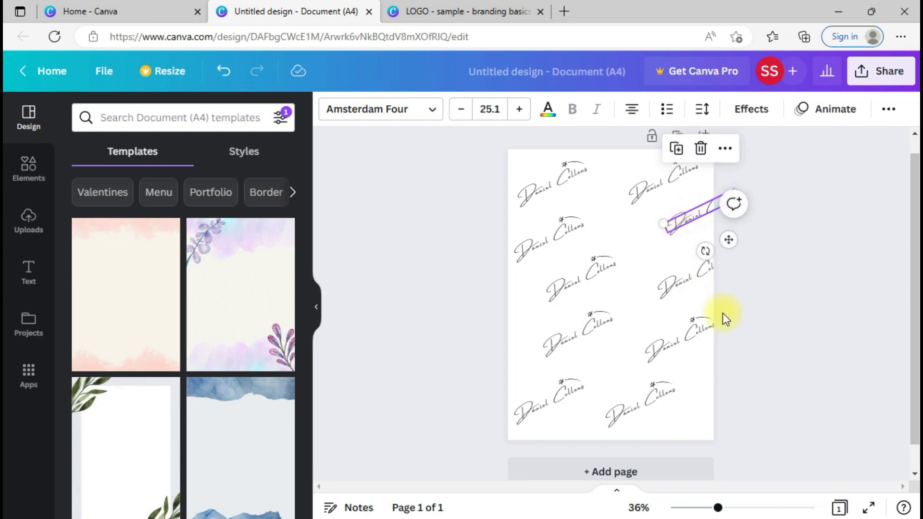
Step: Check the two top-row logos, then open the design's sharing options
left_click(723, 313)
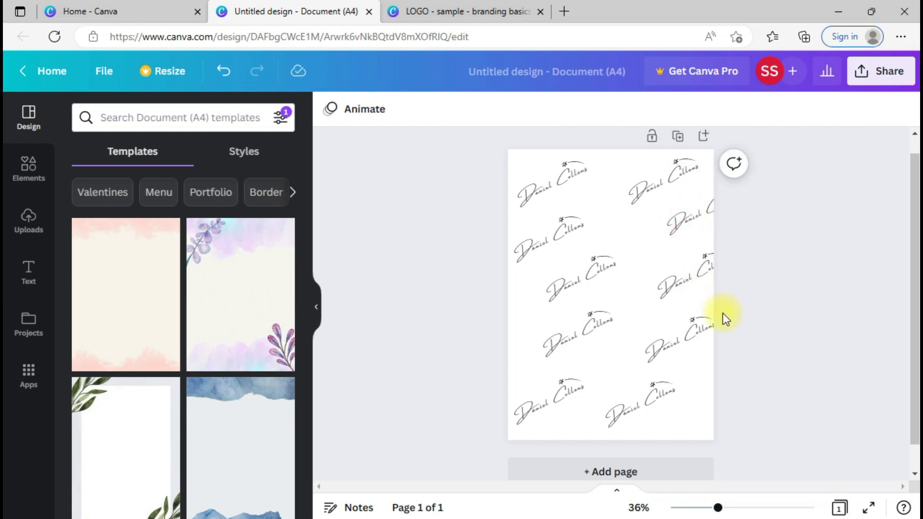
left_click_drag(483, 179, 702, 184)
left_click(476, 258)
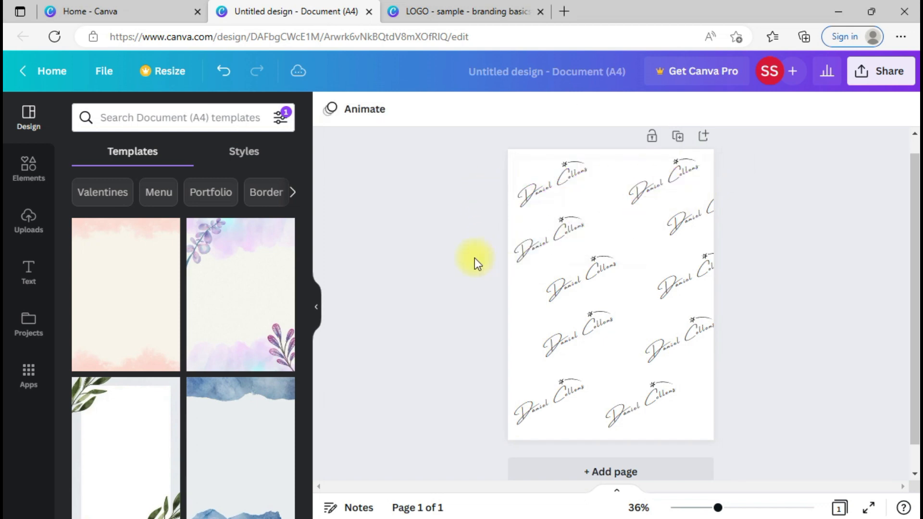
left_click(871, 77)
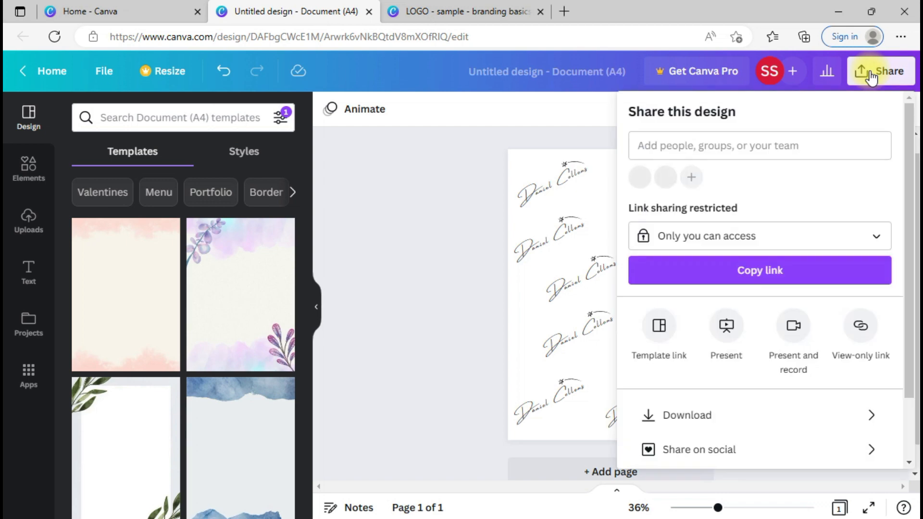
Step: Choose PDF Print as the download file type
left_click(700, 416)
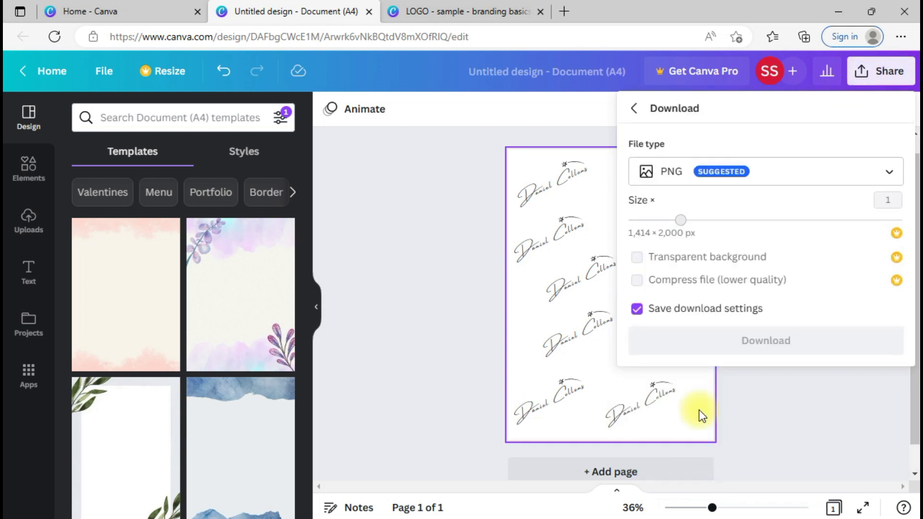
left_click(785, 183)
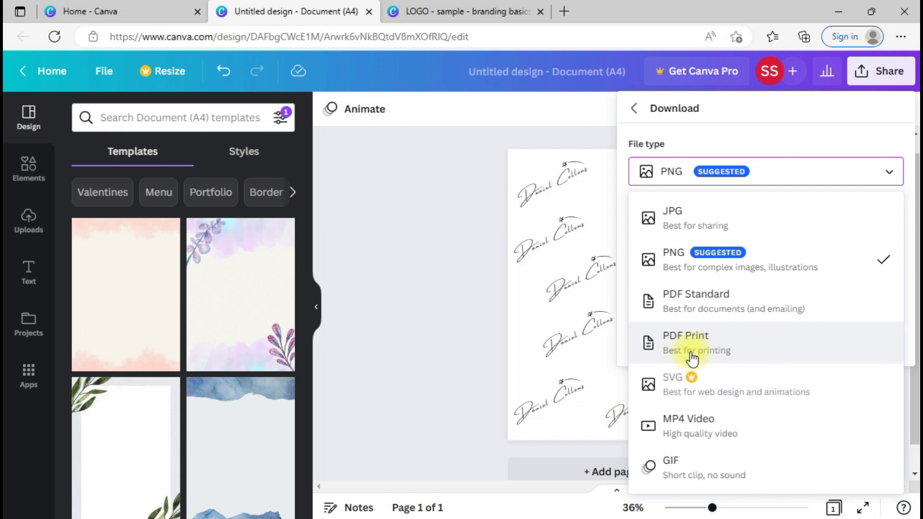
left_click(732, 361)
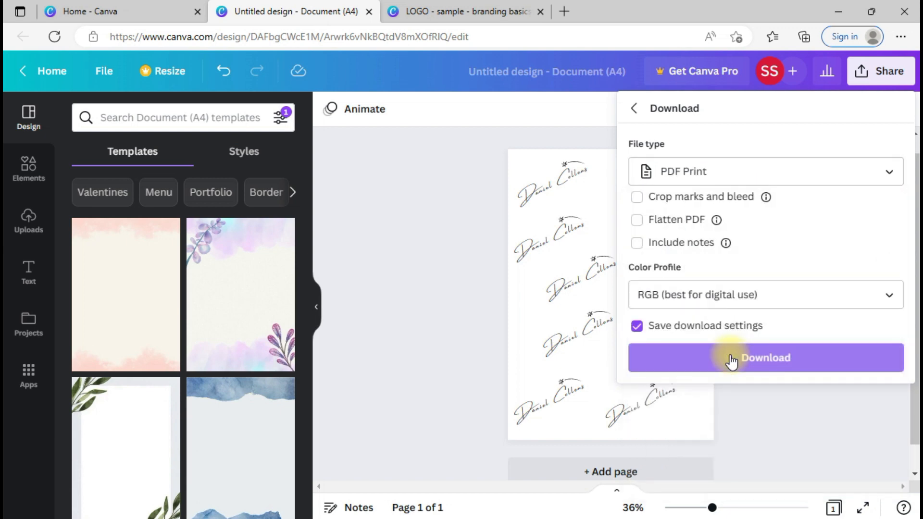
Step: Keep the RGB colour profile instead of CMYK, download, and open Untitled design.pdf
left_click(804, 302)
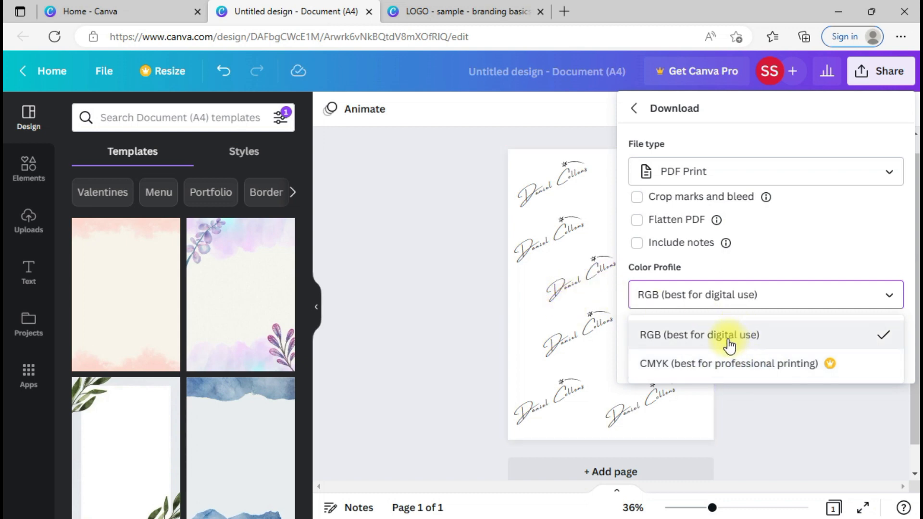
left_click(706, 365)
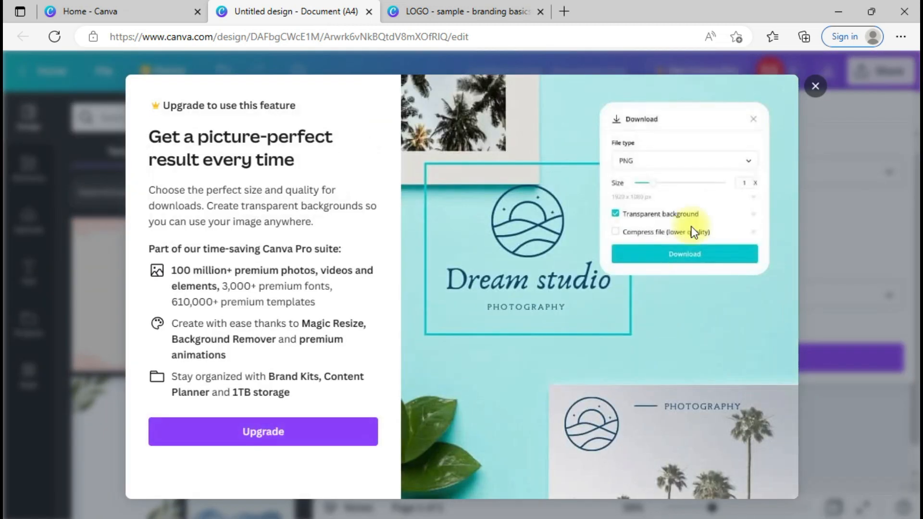
left_click(816, 86)
left_click(785, 298)
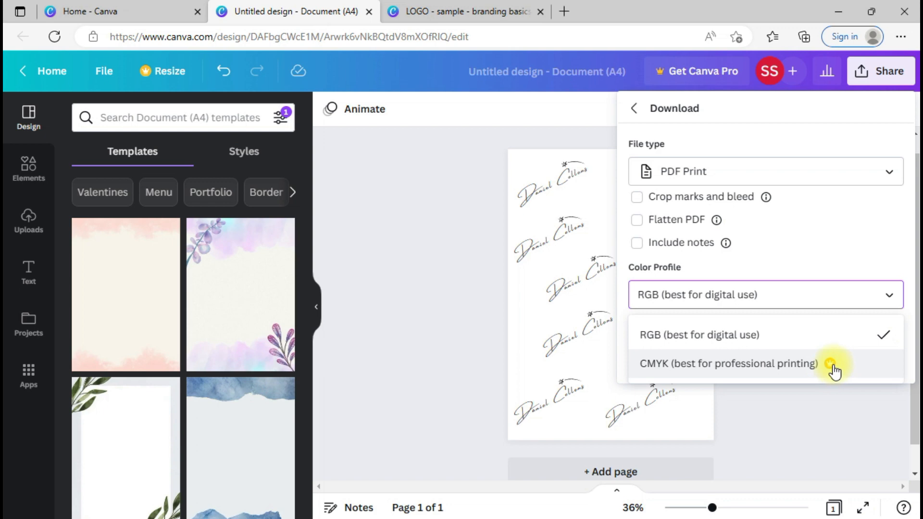
left_click(794, 353)
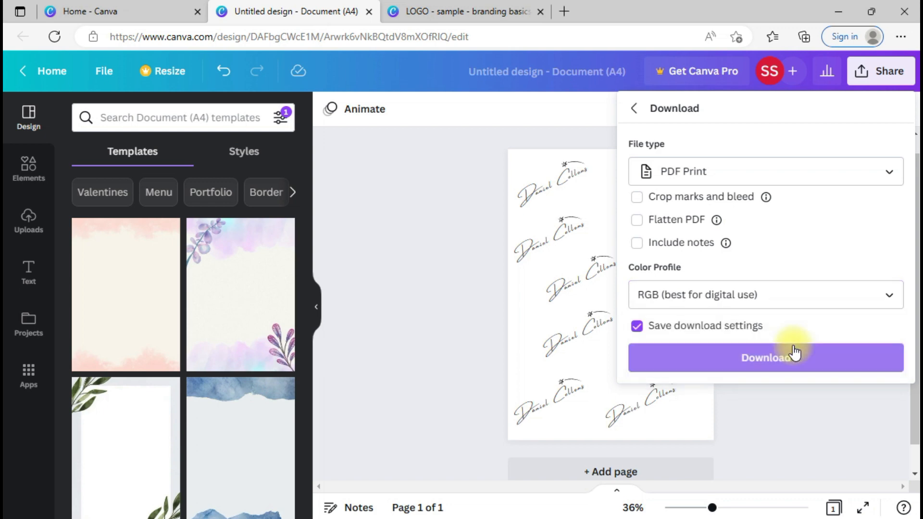
left_click(763, 369)
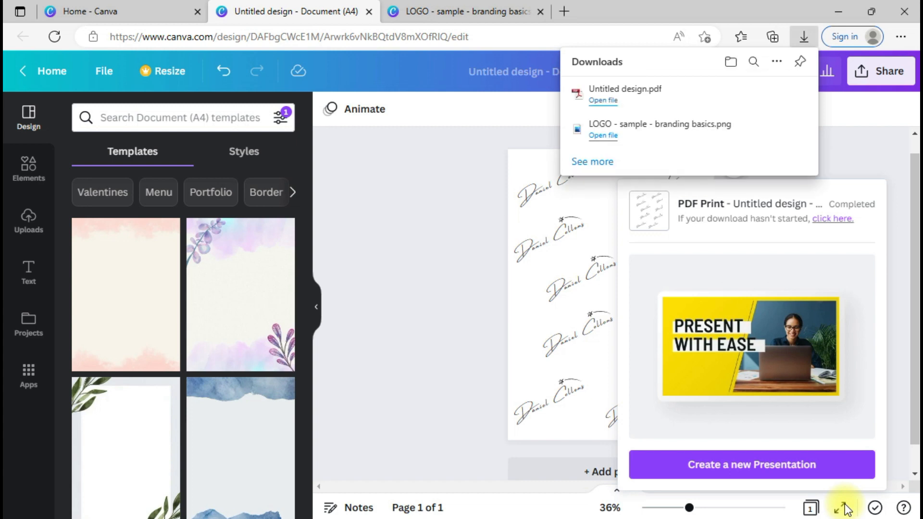
left_click(676, 93)
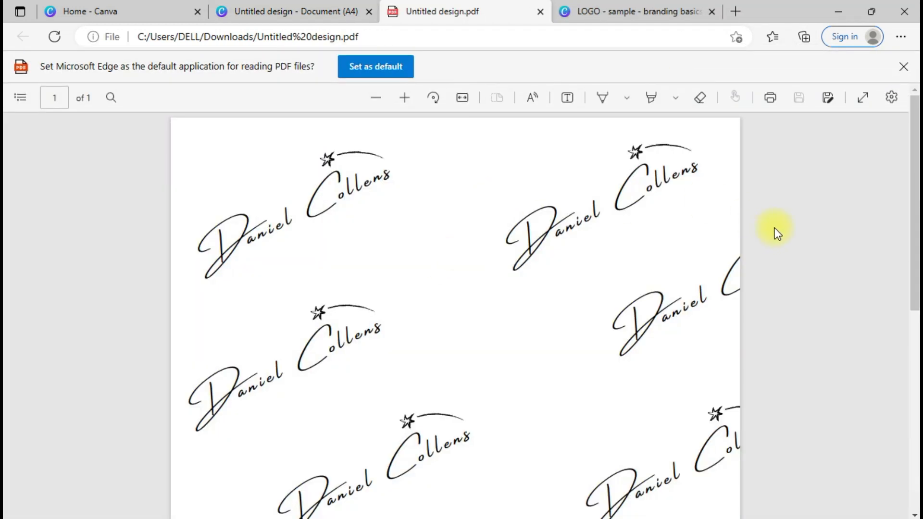
Step: Zoom the PDF out to see the whole page, then return to Canva and close the download panel
left_click(379, 102)
left_click(379, 103)
left_click(379, 103)
left_click(379, 102)
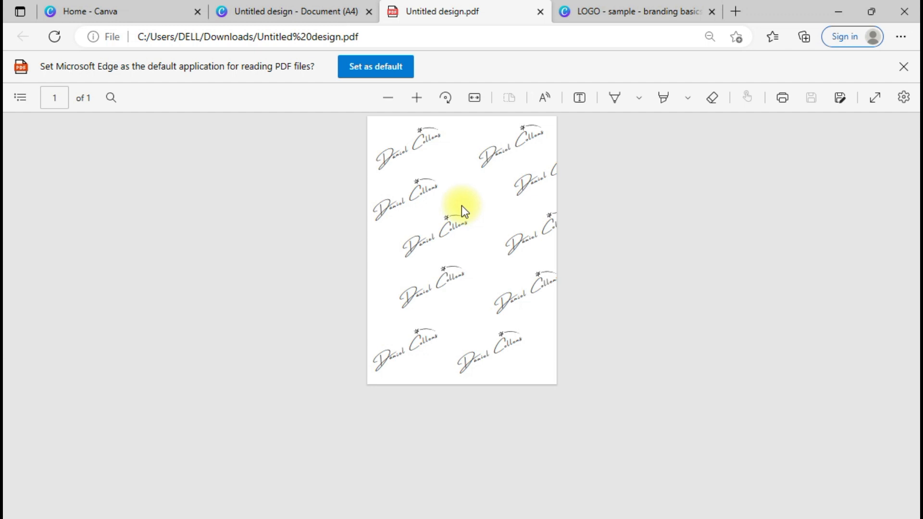
left_click(269, 10)
left_click(793, 151)
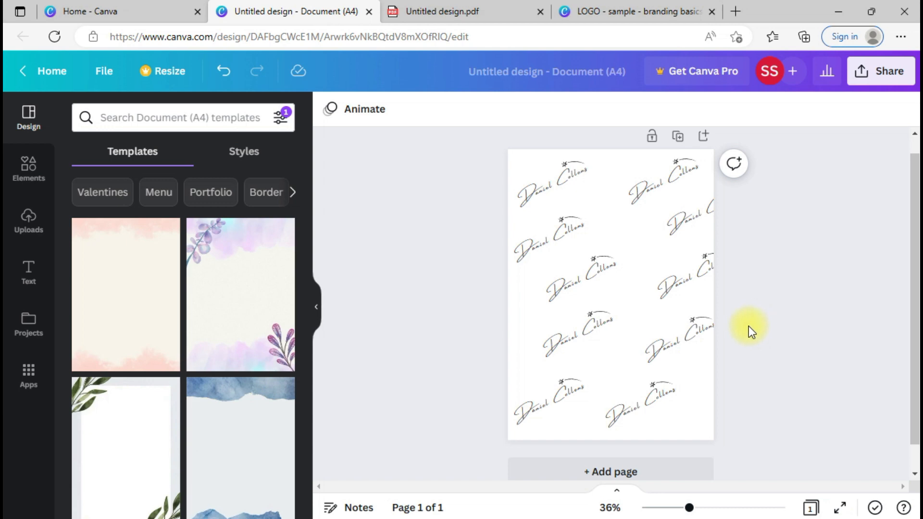
Step: Replace the design's title with 'Packaging - sample - 1'
left_click(607, 77)
key("BackSpace")
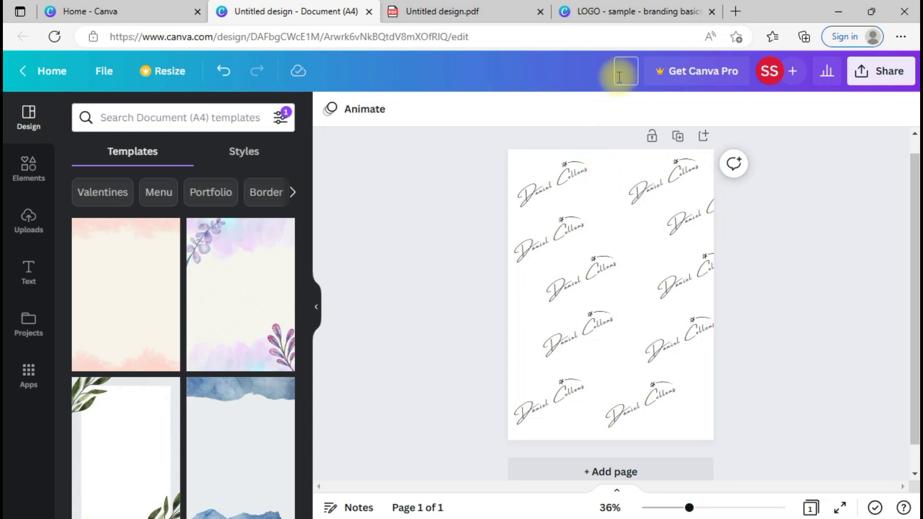
type("Packaging - sample - 1")
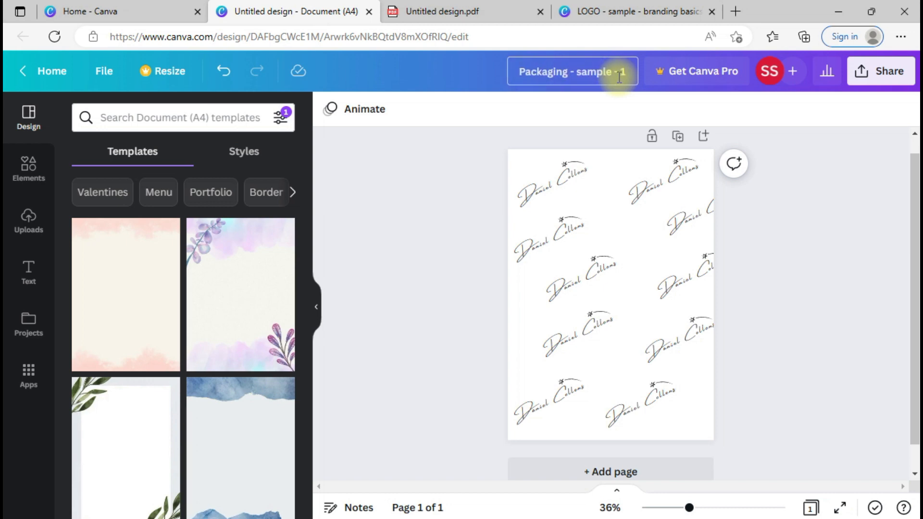
left_click(616, 110)
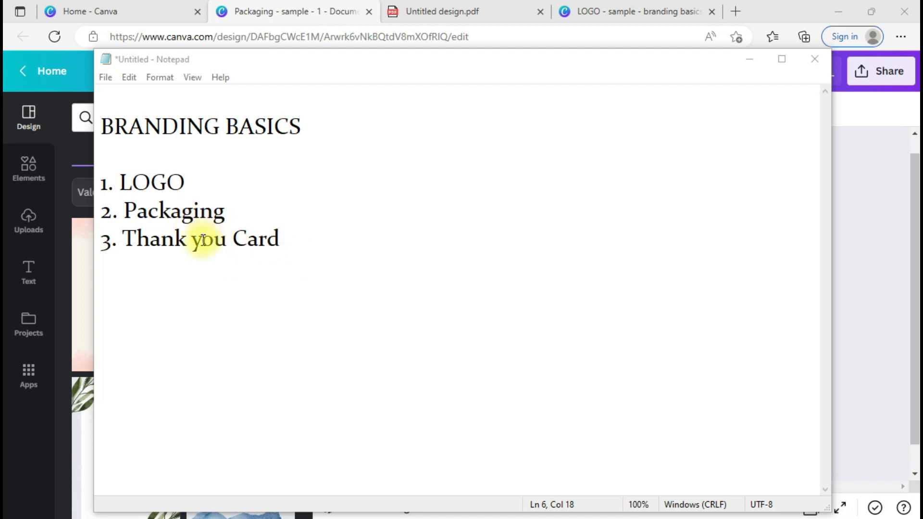
Step: Append '/Business Card' after 'Thank you Card' in item 3 of the Notepad notes
left_click(330, 241)
type("/")
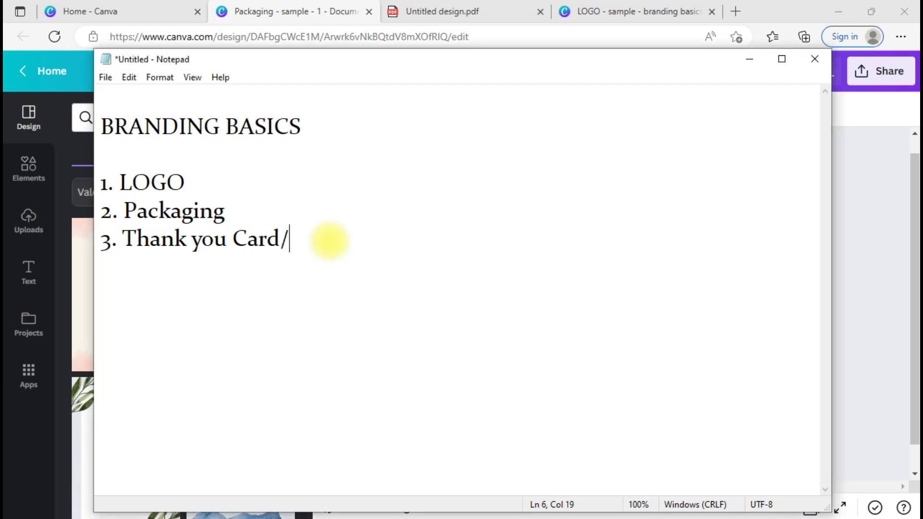
type("Business Card")
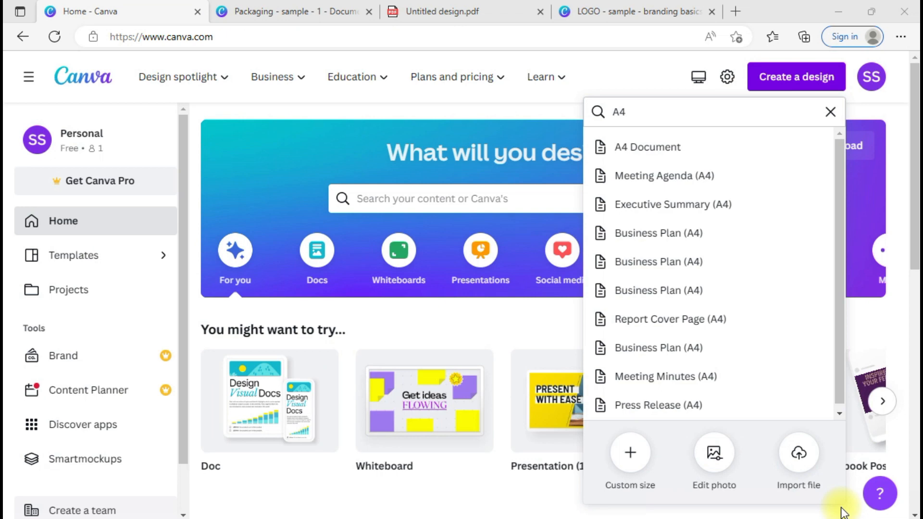
Step: Replace the 'A4' design search with 'Business Card' to list card sizes, then open a new tab
left_click(665, 109)
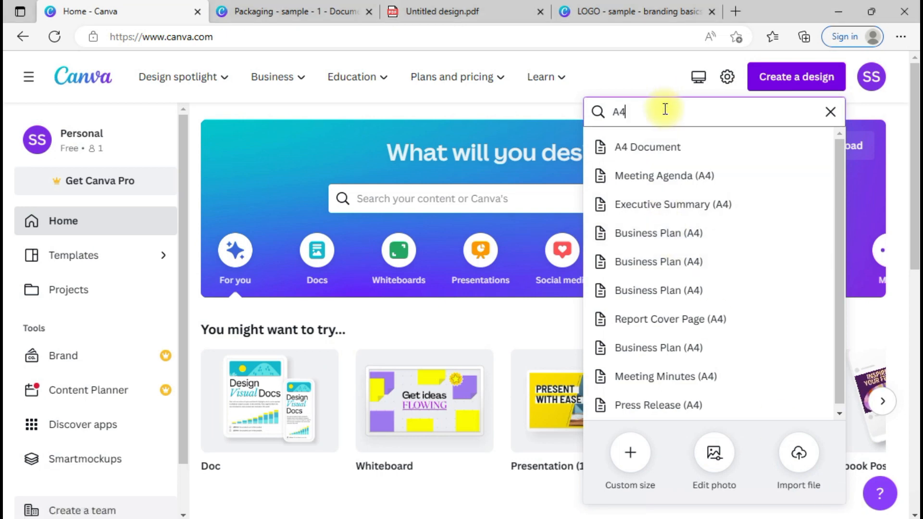
key("ctrl+a")
type("Business Ca")
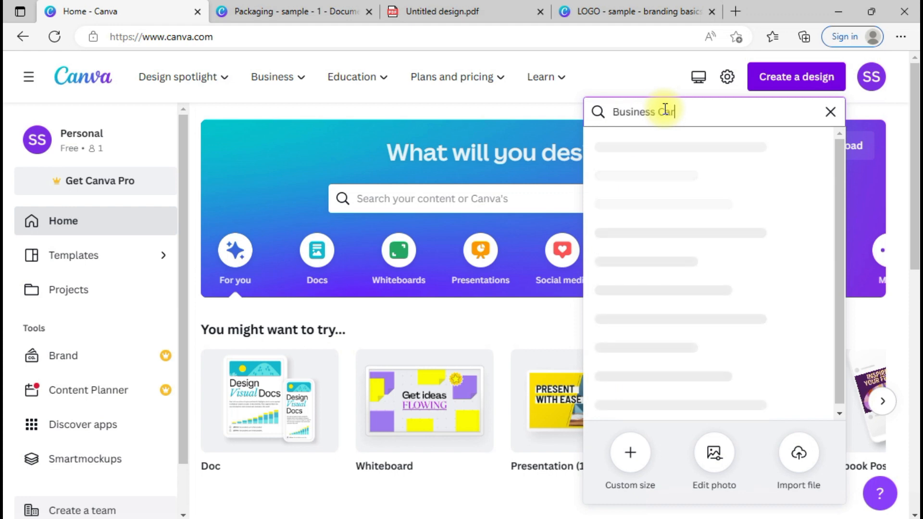
type("rd")
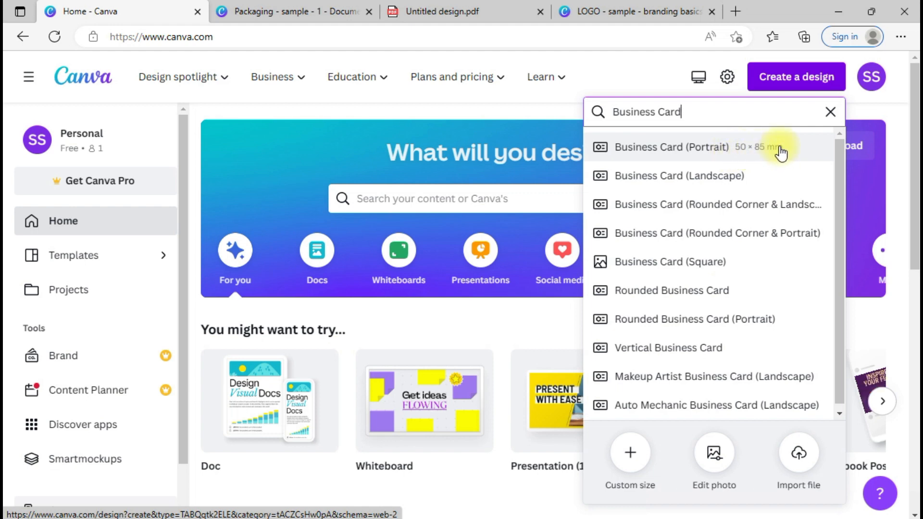
left_click(737, 8)
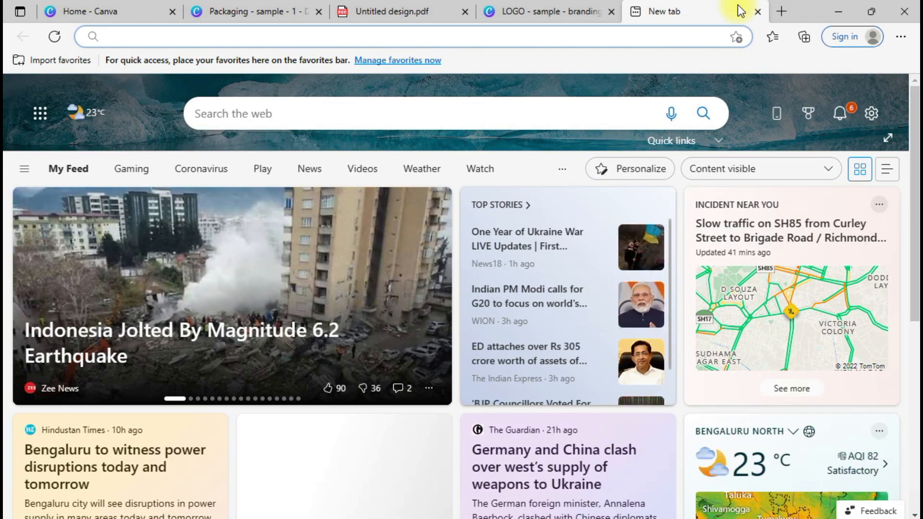
Step: Search the web for 'vistaprint' and open the Vistaprint website
type("vista")
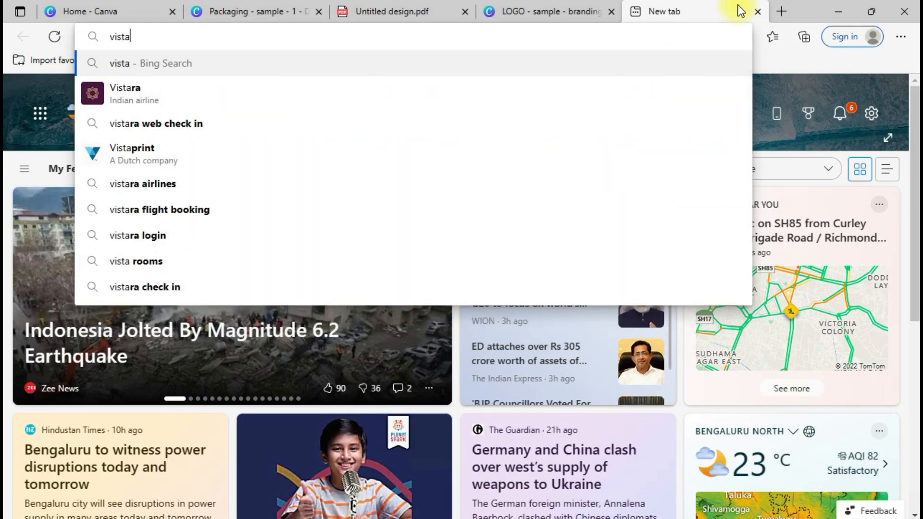
type("print")
key("Return")
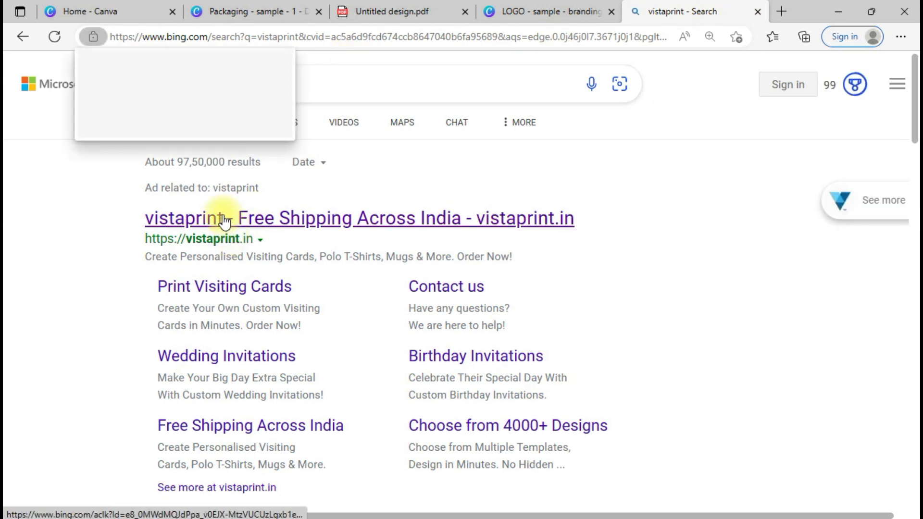
left_click(225, 221)
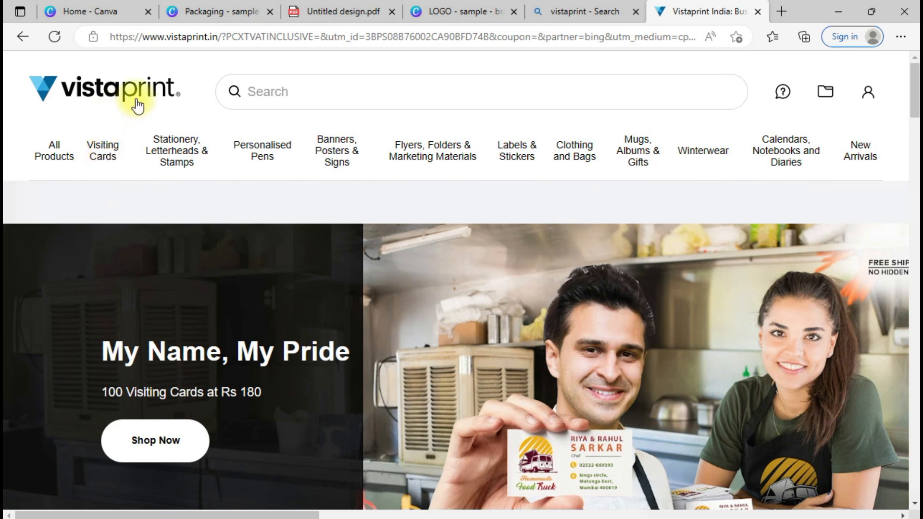
Step: Find the 8.9 cm x 5.1 cm final size on Standard Visiting Cards, then return to Canva
left_click(112, 152)
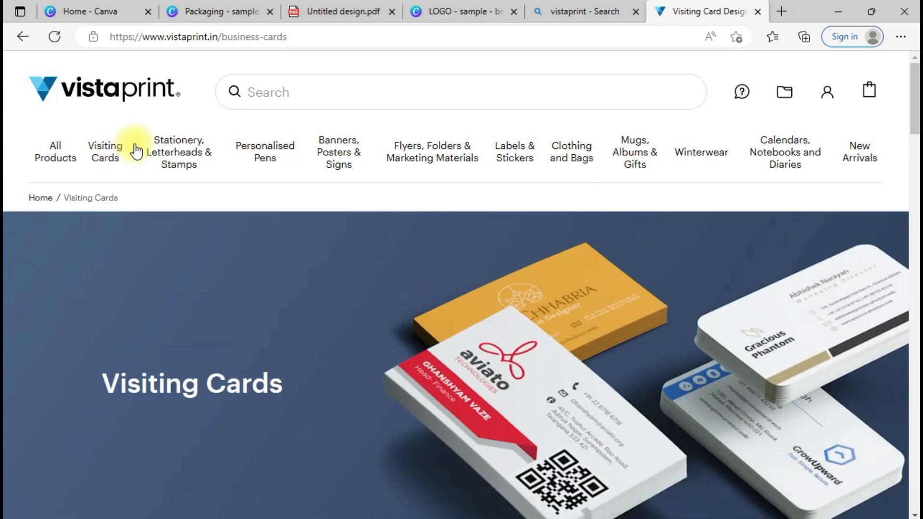
mouse_move(105, 163)
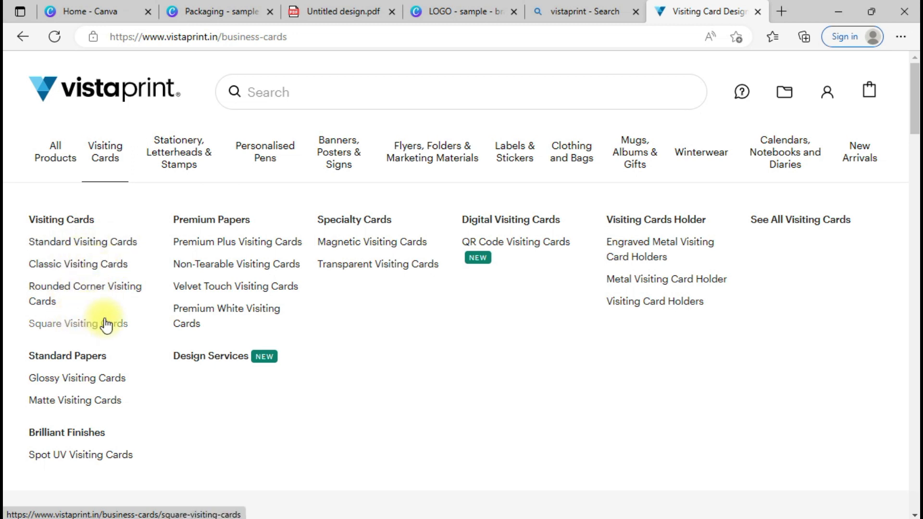
left_click(80, 246)
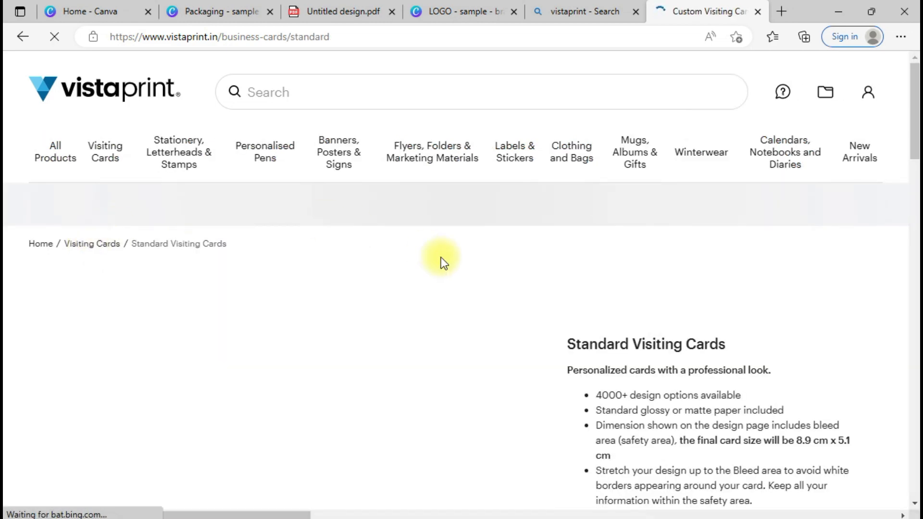
scroll(898, 319, "down", 9)
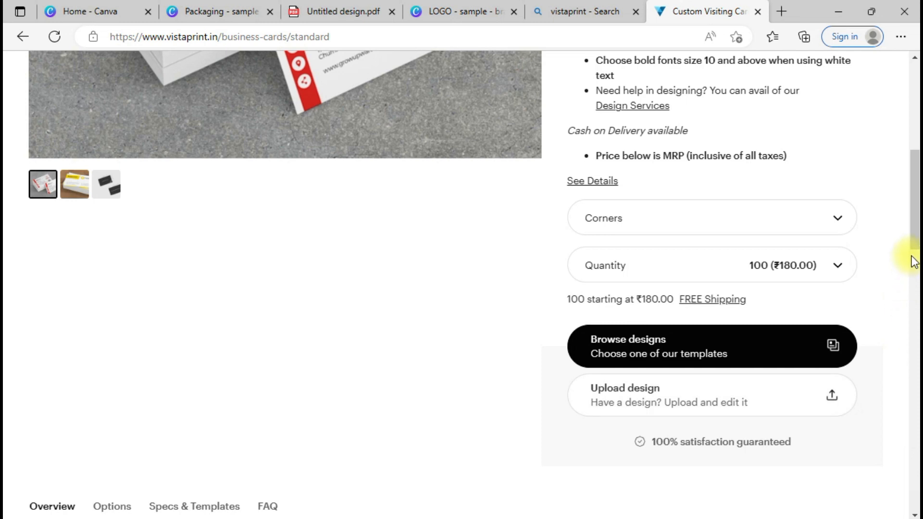
left_click_drag(913, 231, 913, 181)
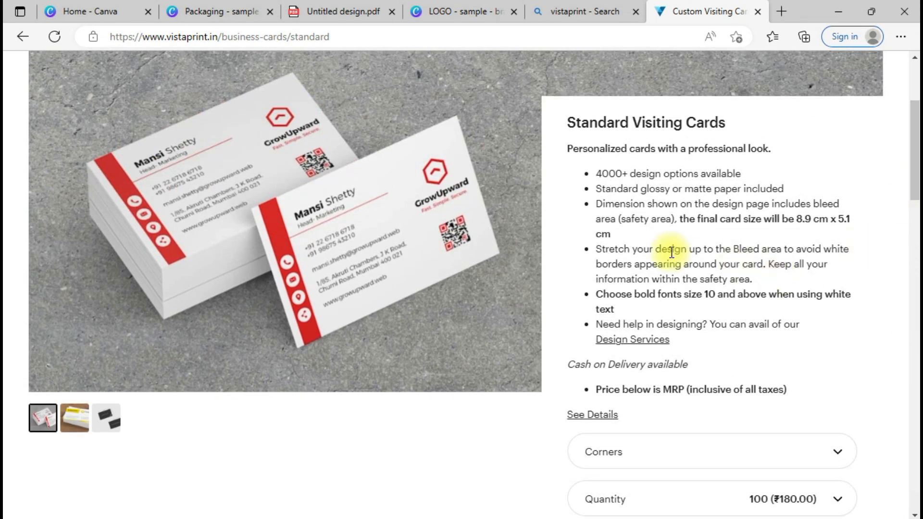
left_click_drag(613, 204, 746, 217)
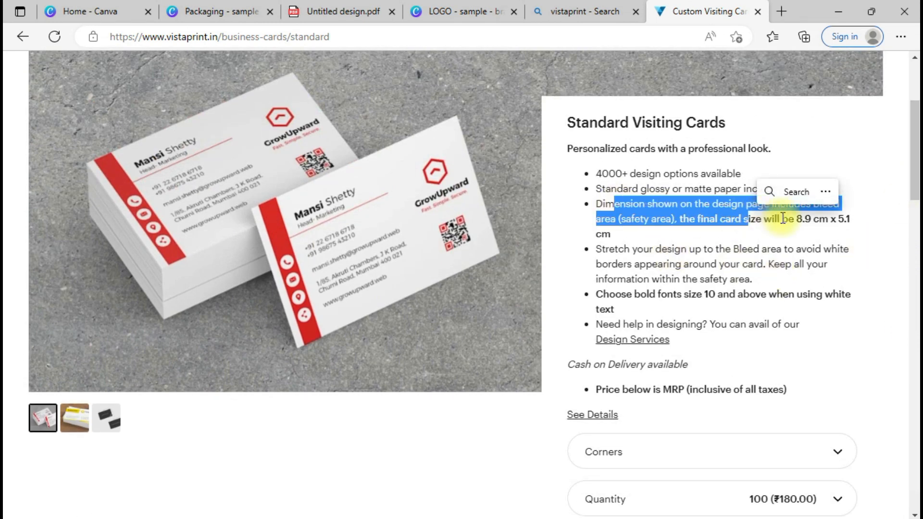
left_click(808, 221)
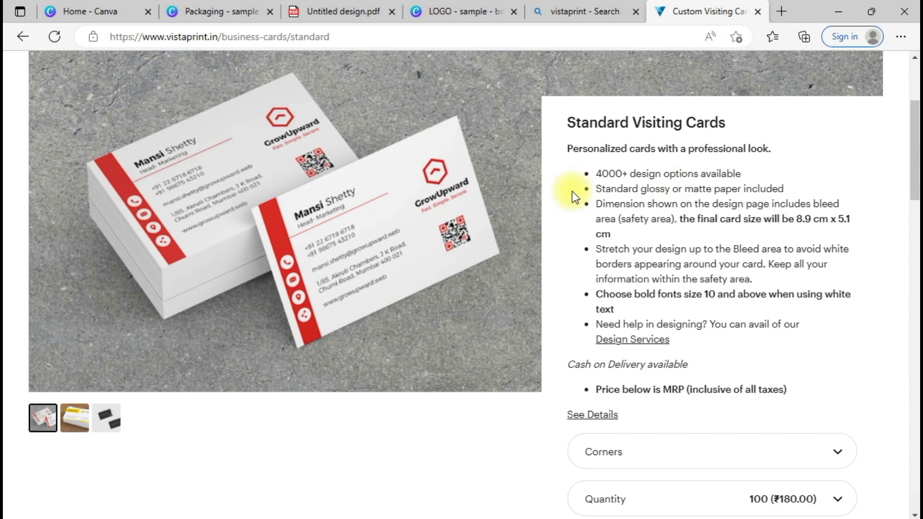
left_click(118, 7)
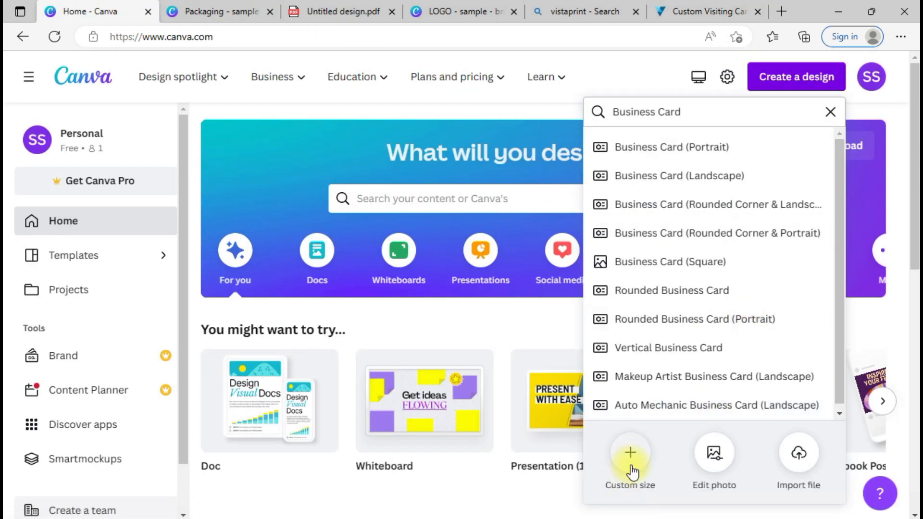
Step: Start a custom-size design in centimetres, rechecking the card size on Vistaprint
left_click(634, 462)
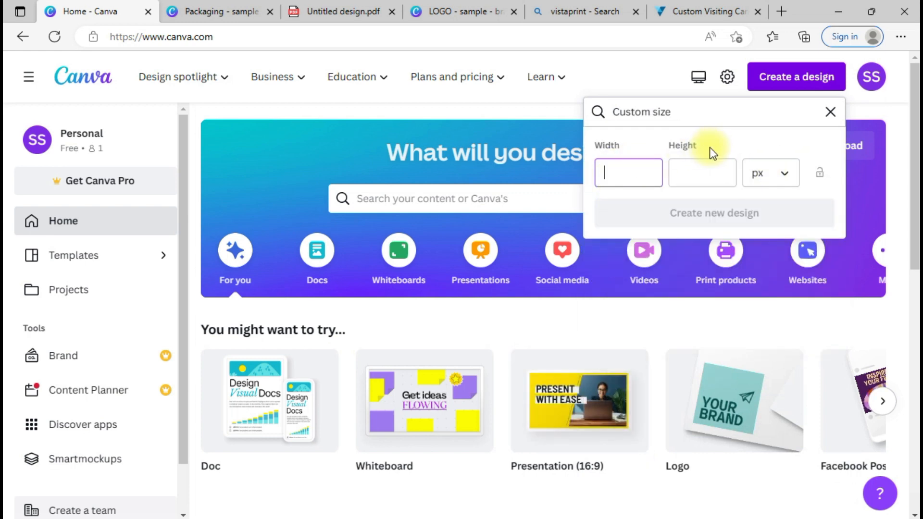
left_click(775, 181)
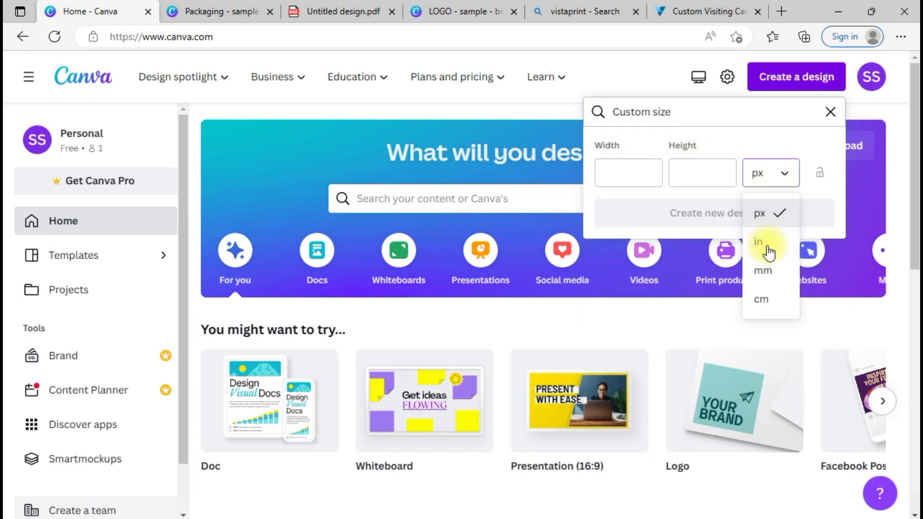
left_click(765, 298)
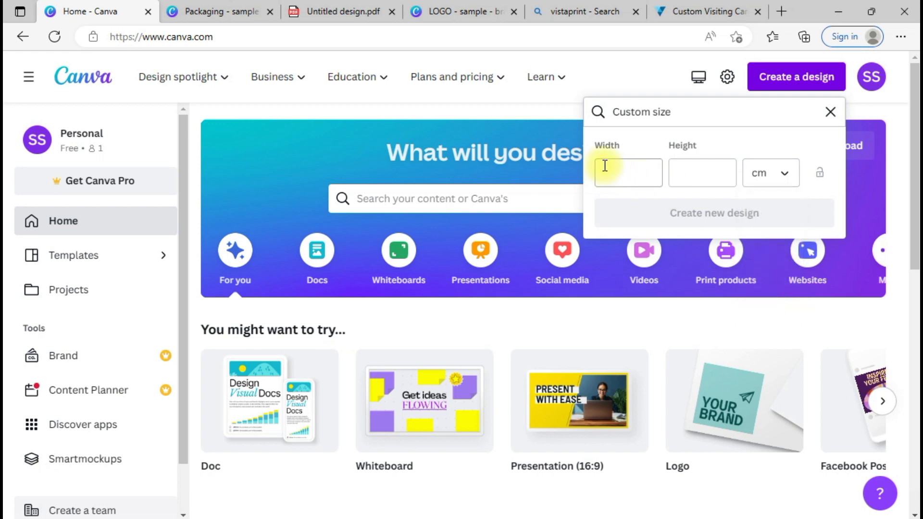
left_click(677, 7)
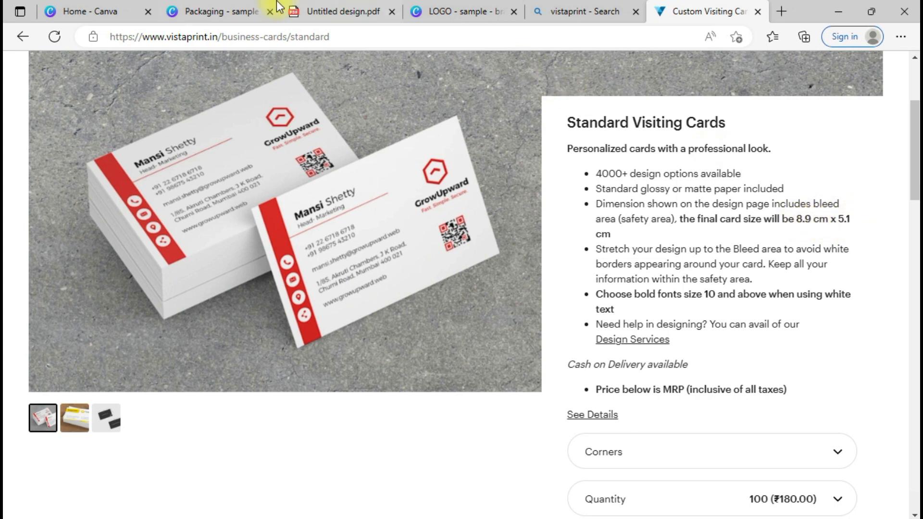
left_click(42, 8)
Step: Enter width 8.9 and height 5.1 cm and create the design
left_click(623, 174)
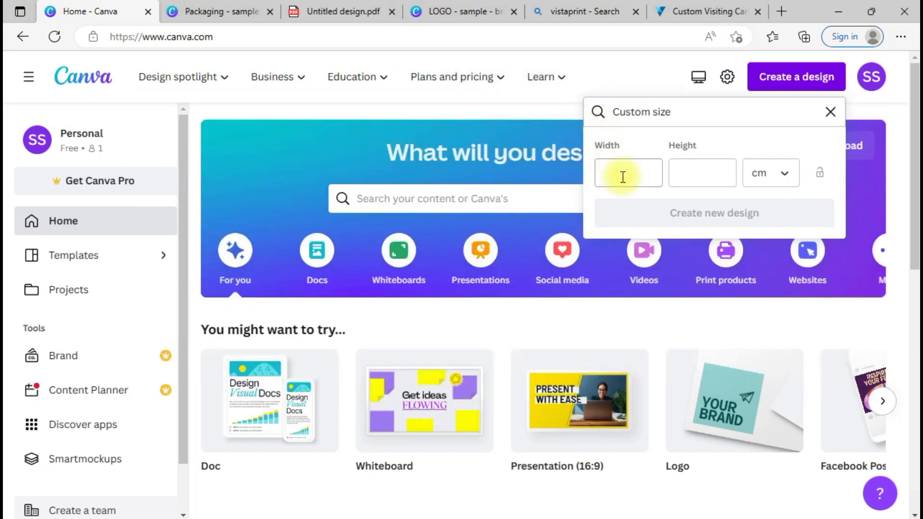
type("8.9")
key("Tab")
type("5.")
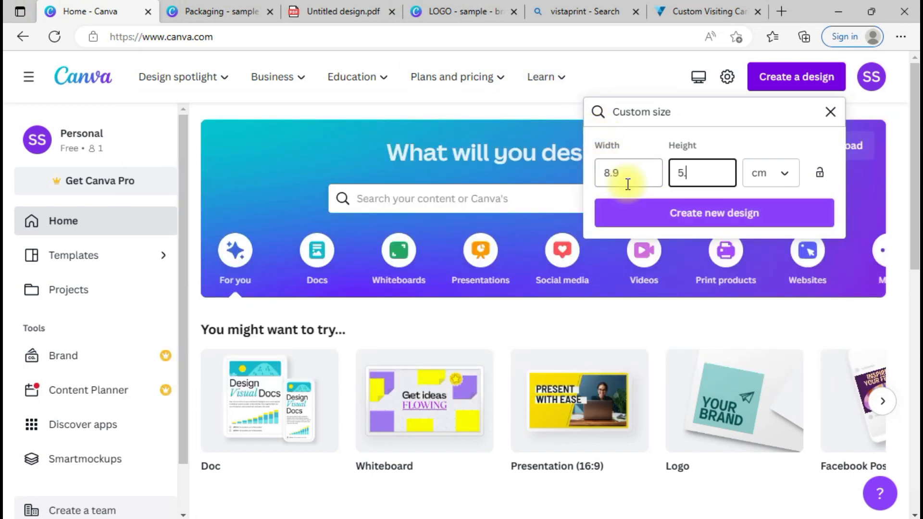
left_click(679, 212)
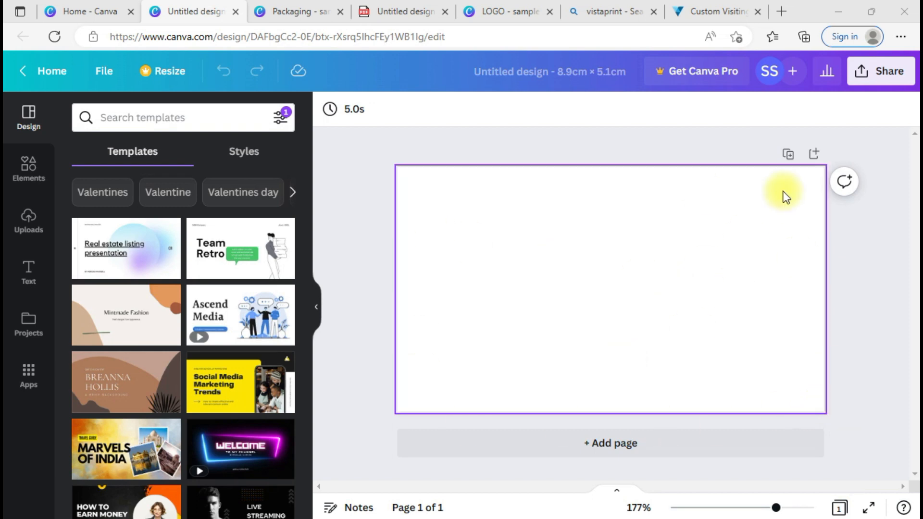
Step: Retitle the Untitled design as 'Sample Business Card - 1'
left_click(561, 70)
type("Sample ")
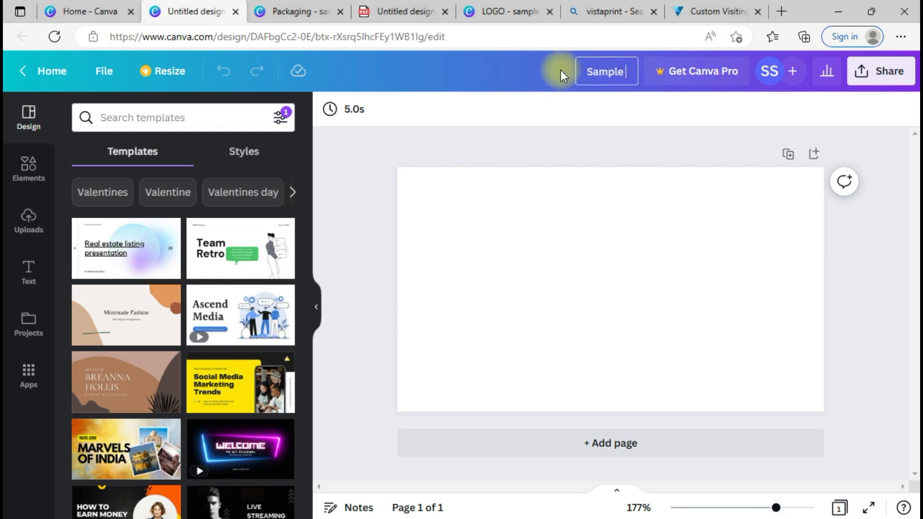
type("Business Card - 1")
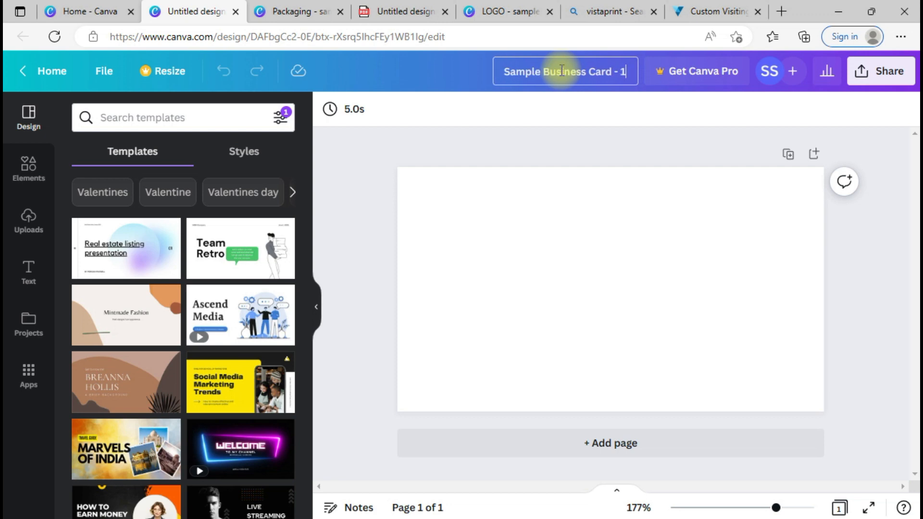
left_click(422, 143)
Step: Copy the signature-and-star logo from the Packaging design and paste it onto the card
left_click(293, 11)
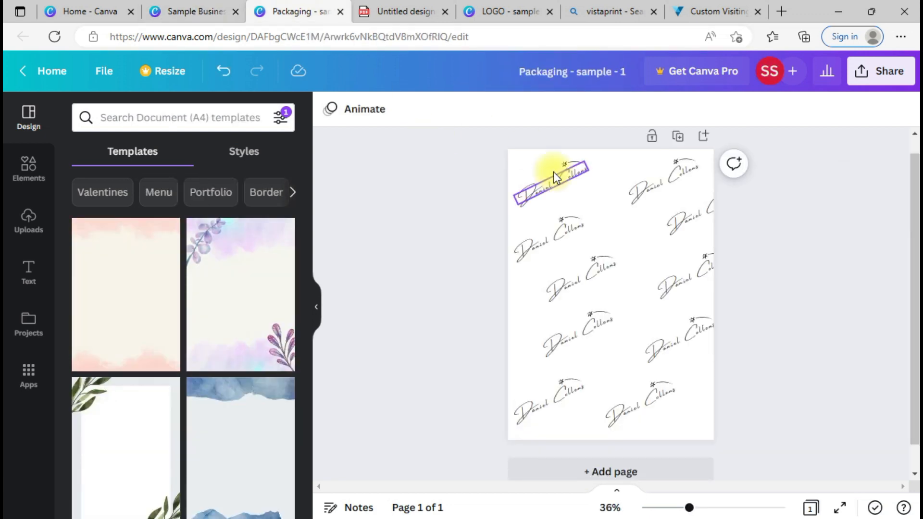
left_click_drag(481, 180, 599, 165)
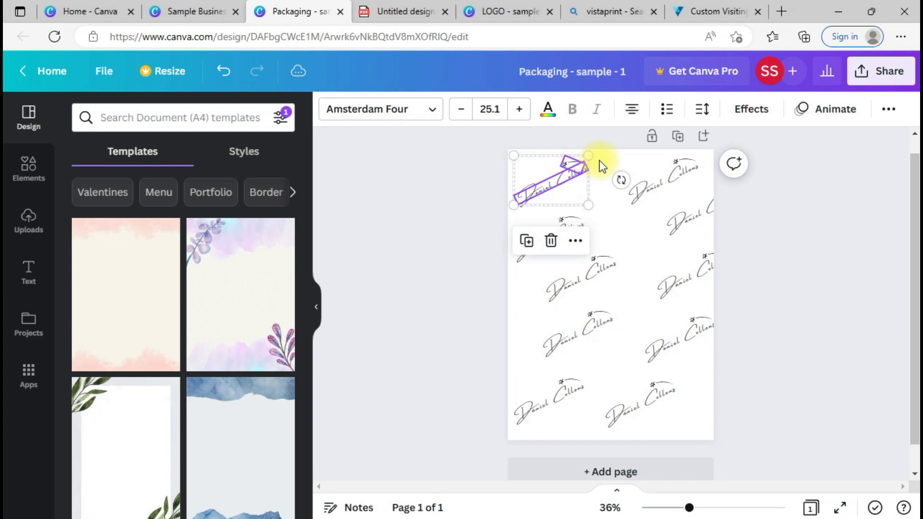
left_click(197, 8)
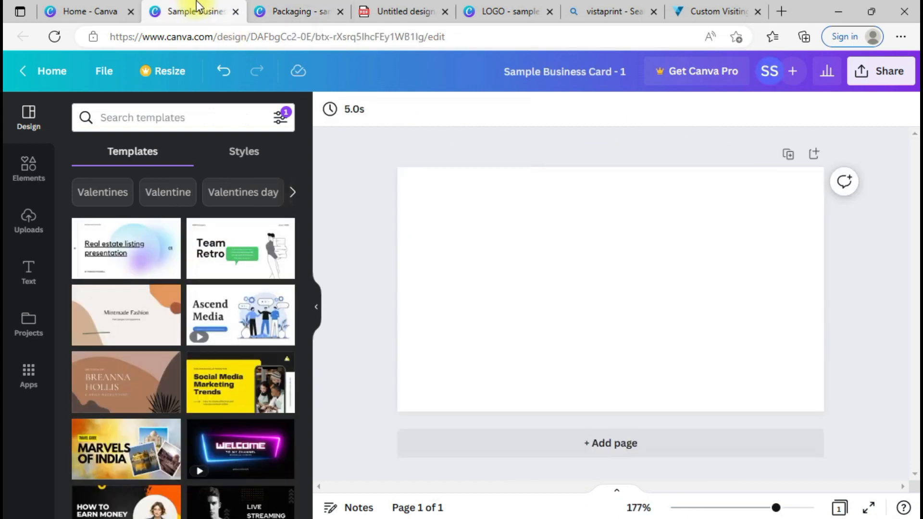
left_click(480, 253)
key("ctrl+v")
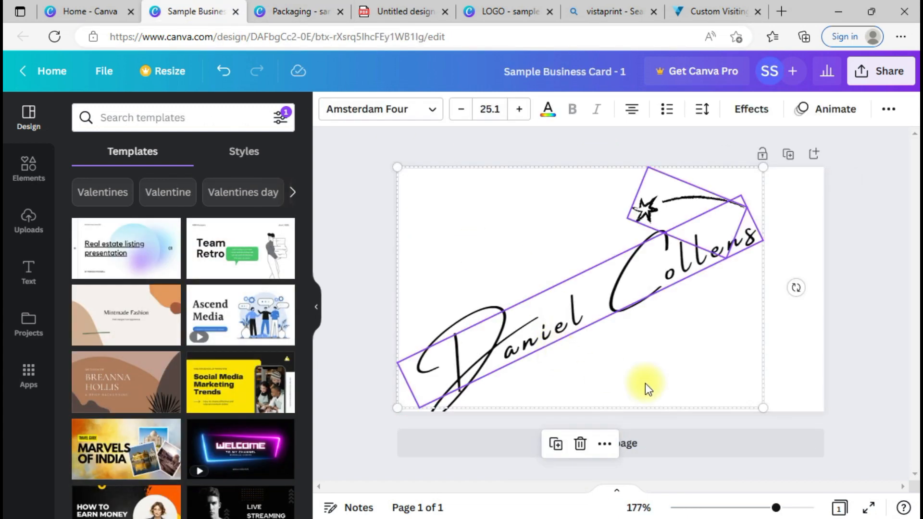
Step: Rotate the logo level, shrink it, and place it near the card's top centre
left_click_drag(581, 361, 578, 309)
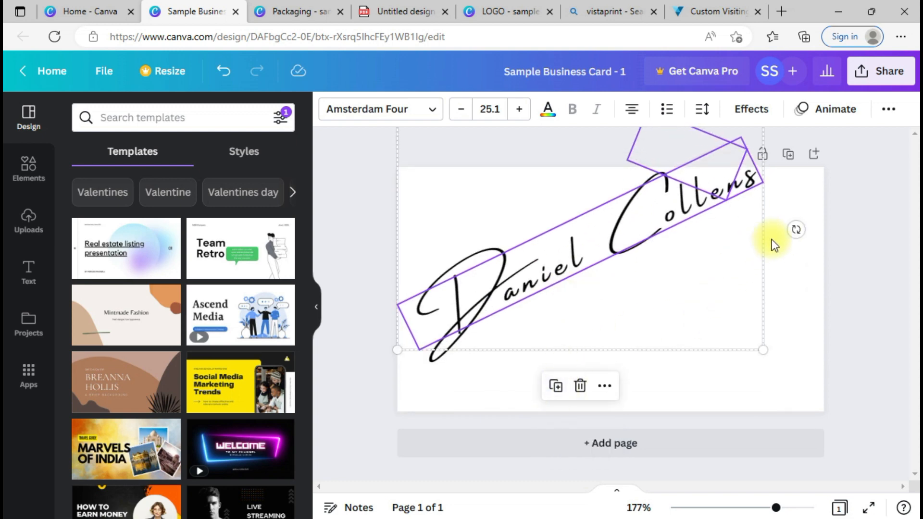
mouse_move(795, 230)
left_mouse_down()
mouse_move(747, 273)
mouse_move(661, 320)
mouse_move(619, 313)
mouse_move(651, 307)
mouse_move(619, 329)
mouse_move(633, 345)
left_mouse_up()
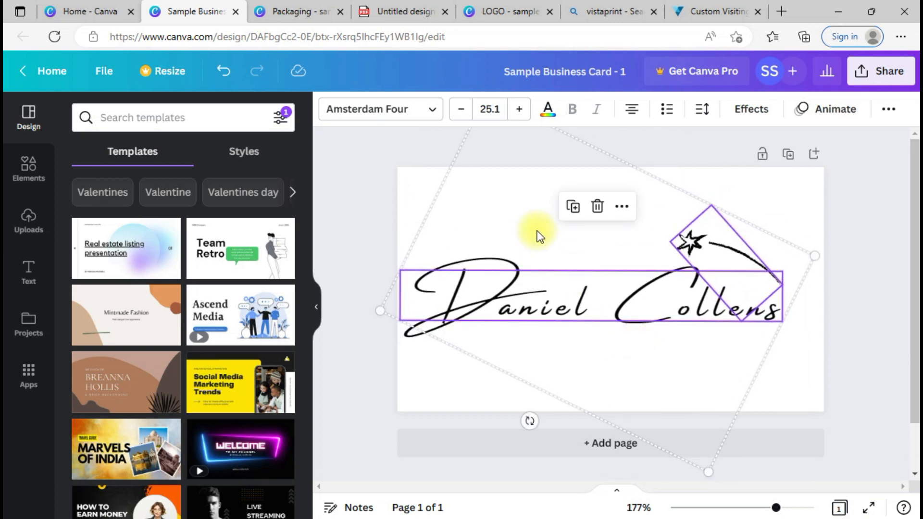
left_click_drag(540, 233, 566, 307)
mouse_move(514, 165)
left_mouse_down()
mouse_move(622, 272)
mouse_move(618, 344)
left_mouse_up()
left_click_drag(672, 412, 620, 266)
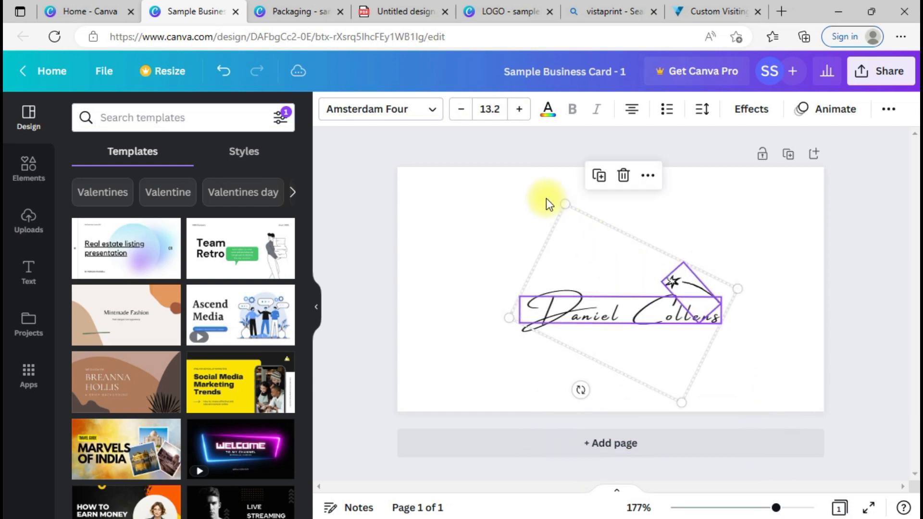
mouse_move(563, 206)
left_mouse_down()
mouse_move(607, 253)
mouse_move(598, 258)
left_mouse_up()
mouse_move(622, 304)
left_mouse_down()
mouse_move(567, 183)
mouse_move(568, 195)
mouse_move(555, 194)
mouse_move(596, 193)
mouse_move(429, 187)
mouse_move(601, 196)
left_mouse_up()
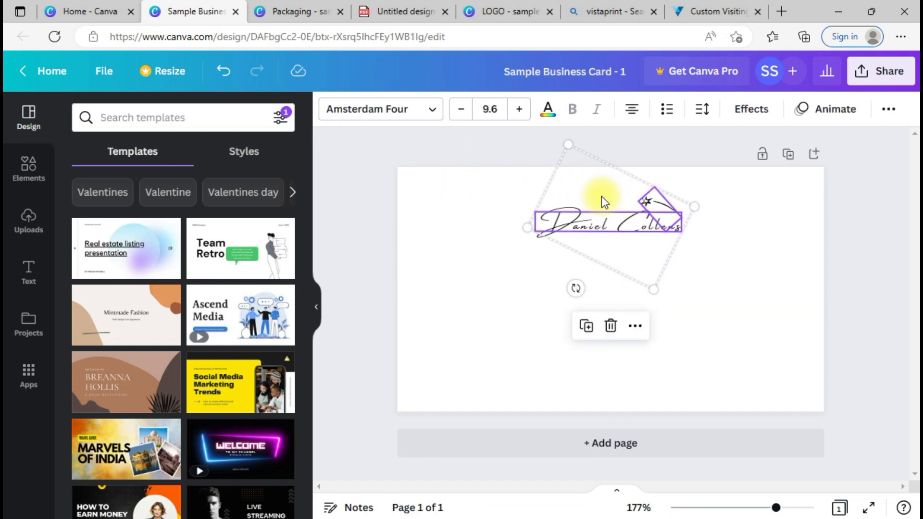
left_click(728, 305)
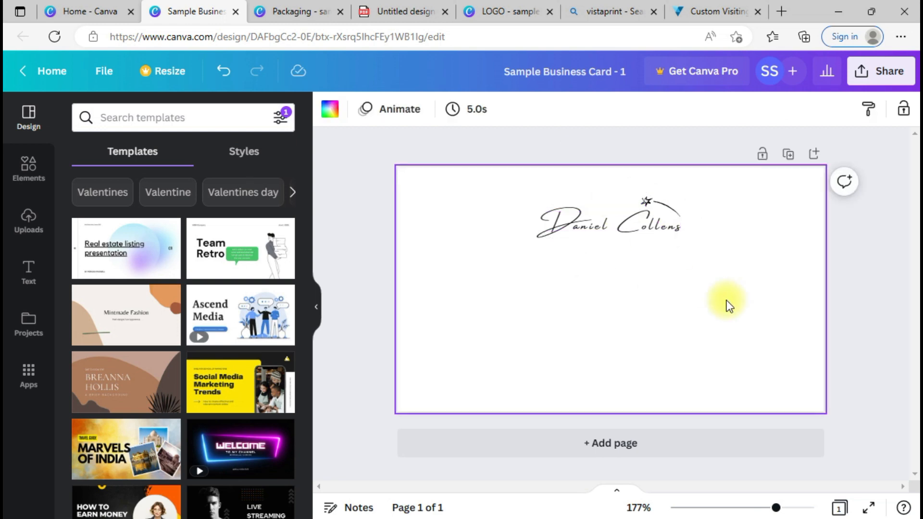
Step: Add a subheading text box and set its font to Abhaya Libre Regular
left_click(27, 271)
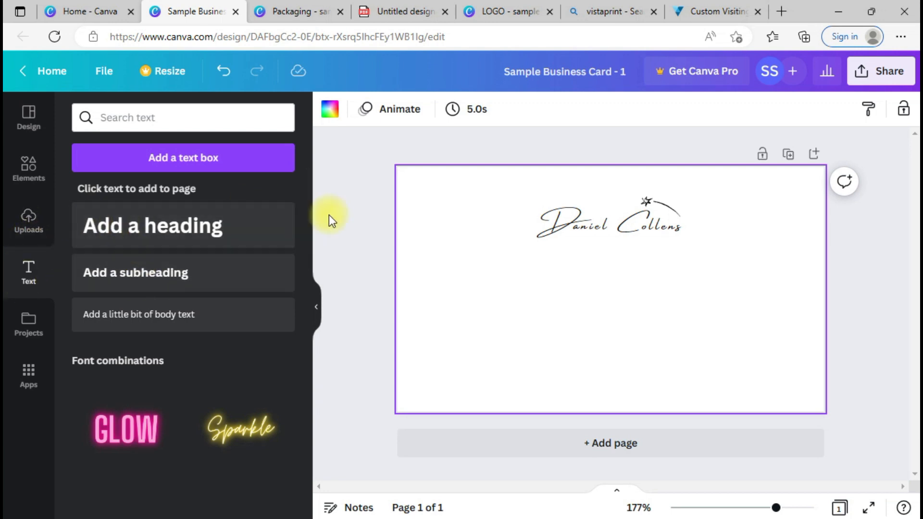
scroll(303, 215, "down", 1)
left_click_drag(306, 332, 304, 447)
scroll(252, 435, "up", 10)
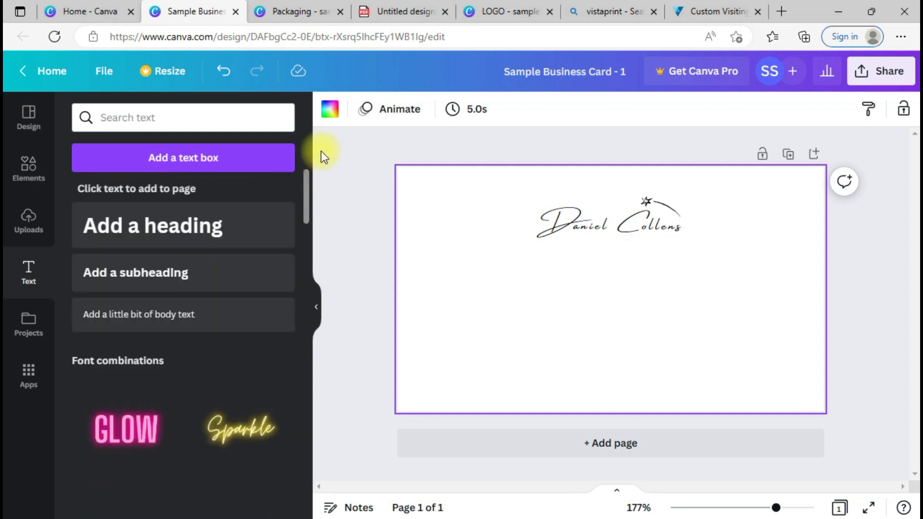
left_click(177, 276)
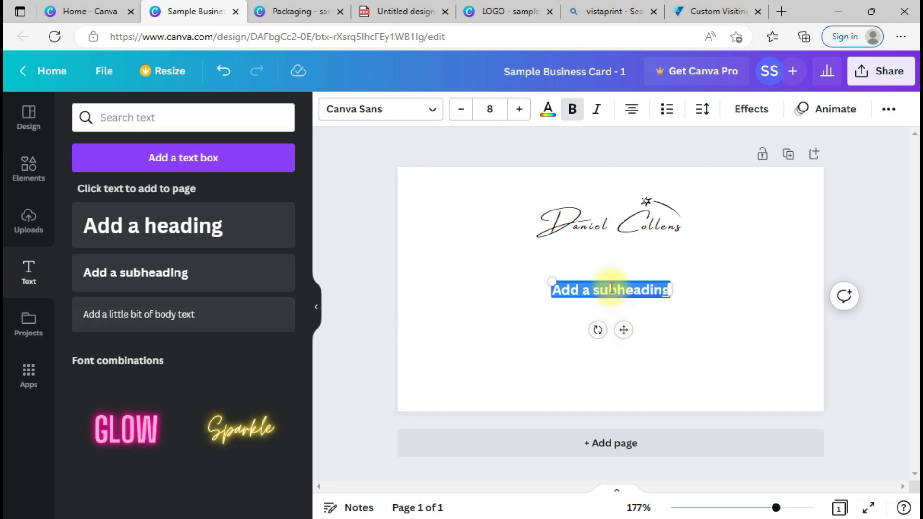
left_click(387, 116)
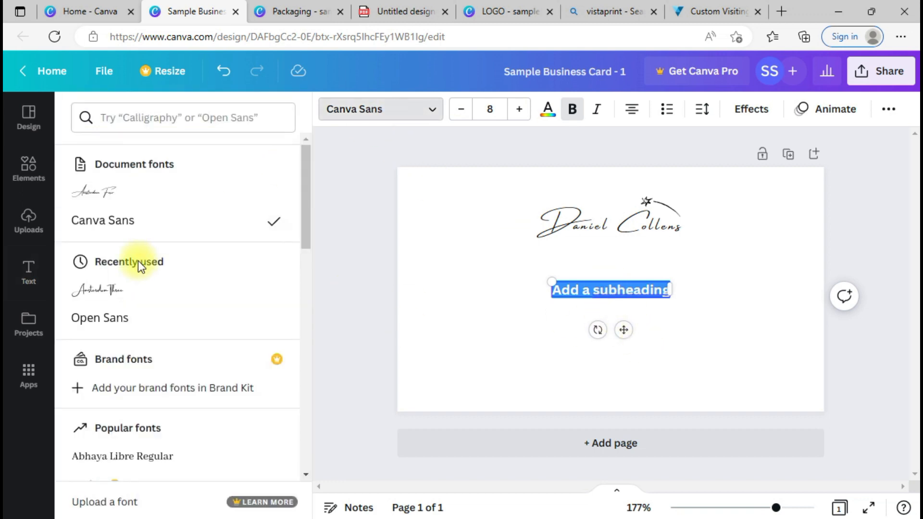
left_click(103, 330)
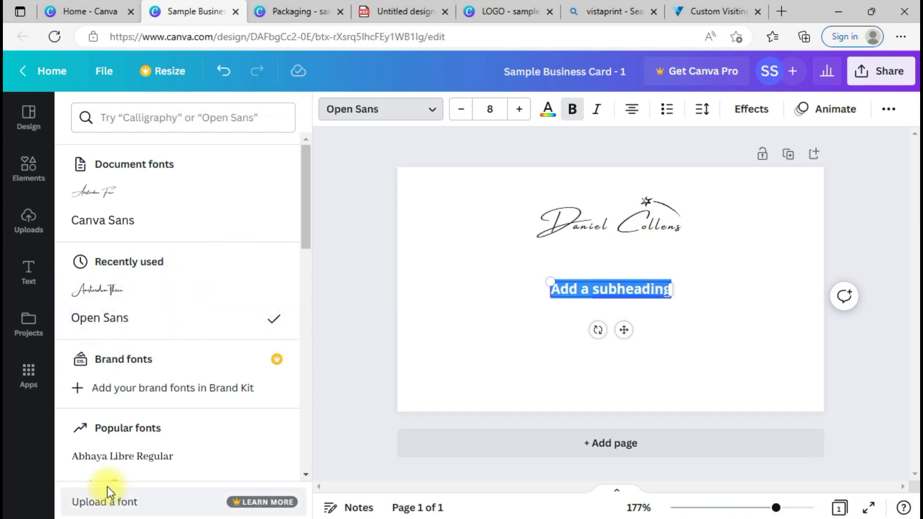
left_click(116, 469)
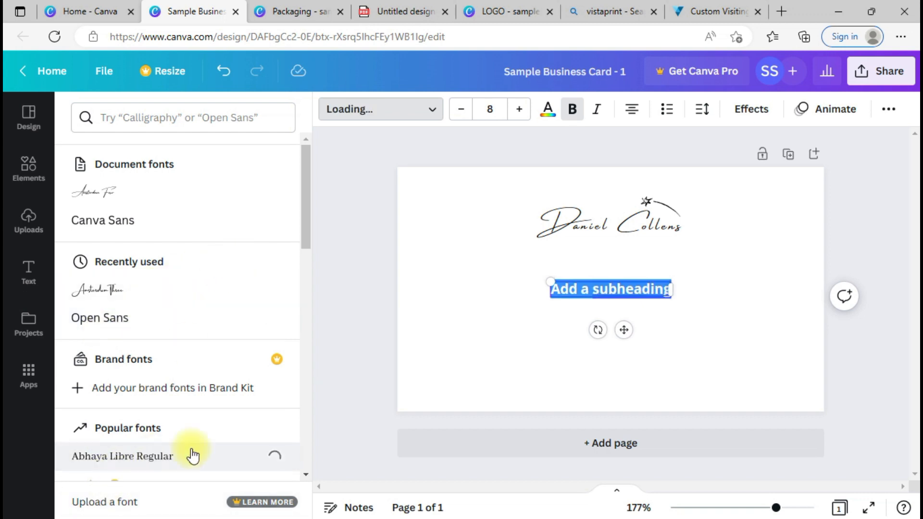
Step: Replace the subheading text with 'THANK YOU' and increase its font size
triple_click(627, 284)
type("THANK YOU")
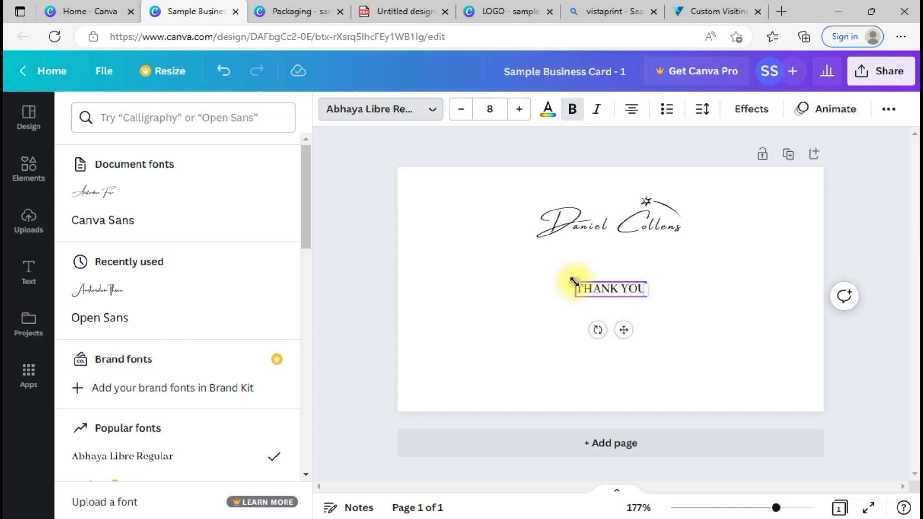
left_click_drag(575, 284, 490, 268)
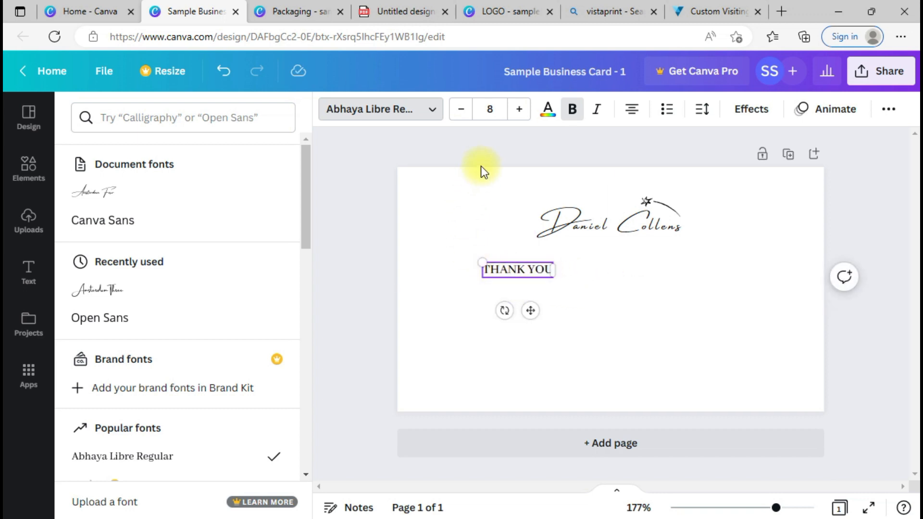
mouse_move(481, 261)
left_mouse_down()
mouse_move(377, 224)
mouse_move(476, 261)
left_mouse_up()
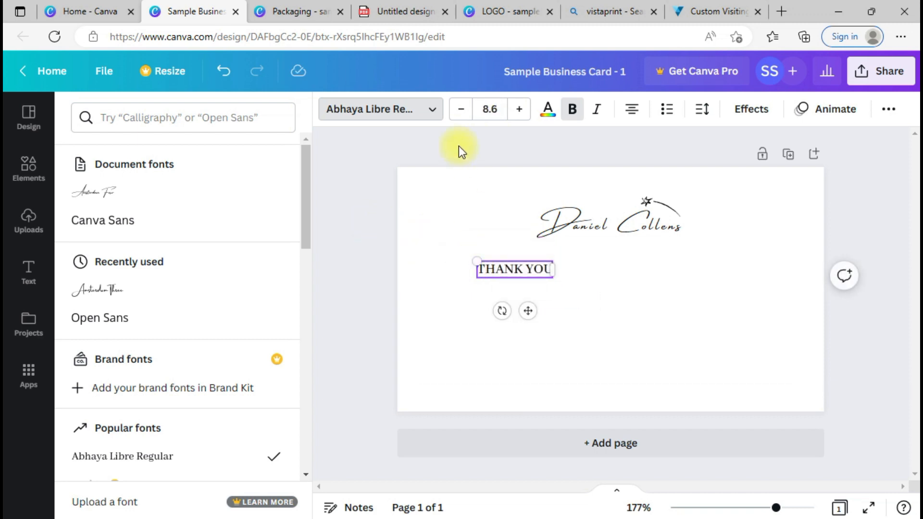
left_click(490, 111)
left_click(521, 113)
left_click(520, 114)
left_click(521, 114)
left_click(520, 113)
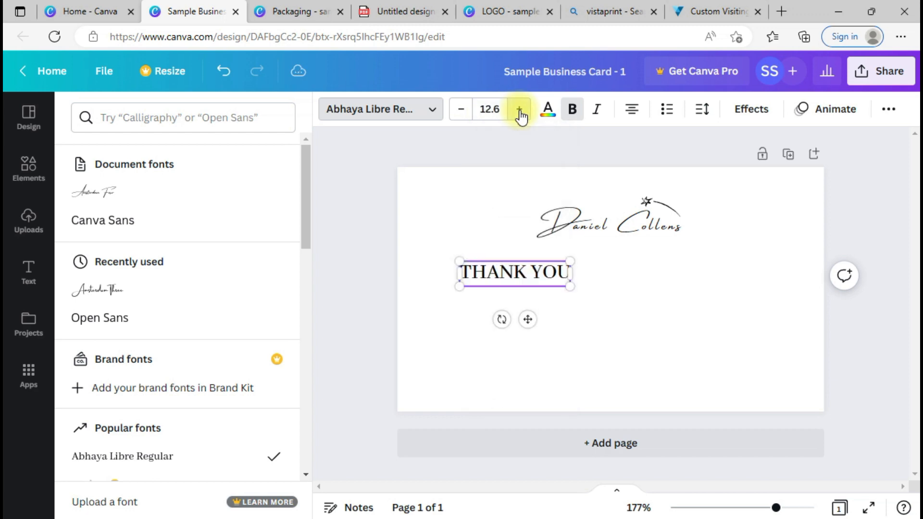
left_click(520, 111)
left_click(520, 111)
left_click(520, 111)
left_click(519, 111)
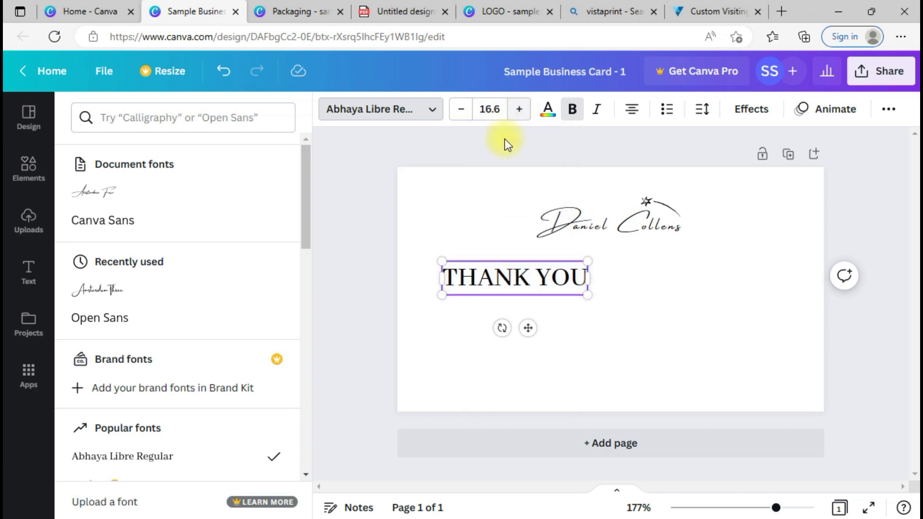
key("Escape")
Step: Move THANK YOU to the top of the card and the signature with star logo to the centre
left_click(616, 302)
left_click(558, 278)
mouse_move(558, 278)
left_mouse_down()
mouse_move(802, 256)
mouse_move(827, 204)
mouse_move(783, 186)
left_mouse_up()
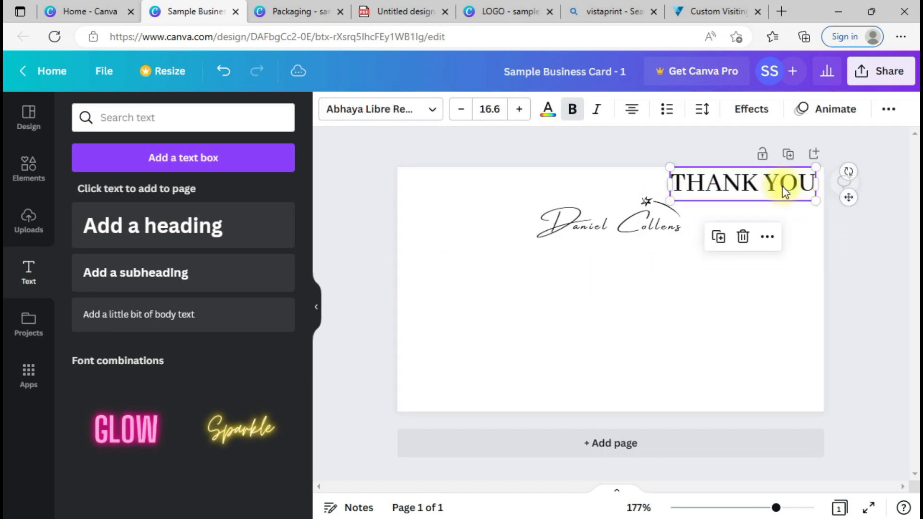
left_click(637, 198, "shift")
left_click(613, 282)
mouse_move(527, 194)
left_mouse_down()
mouse_move(674, 206)
mouse_move(645, 269)
left_mouse_up()
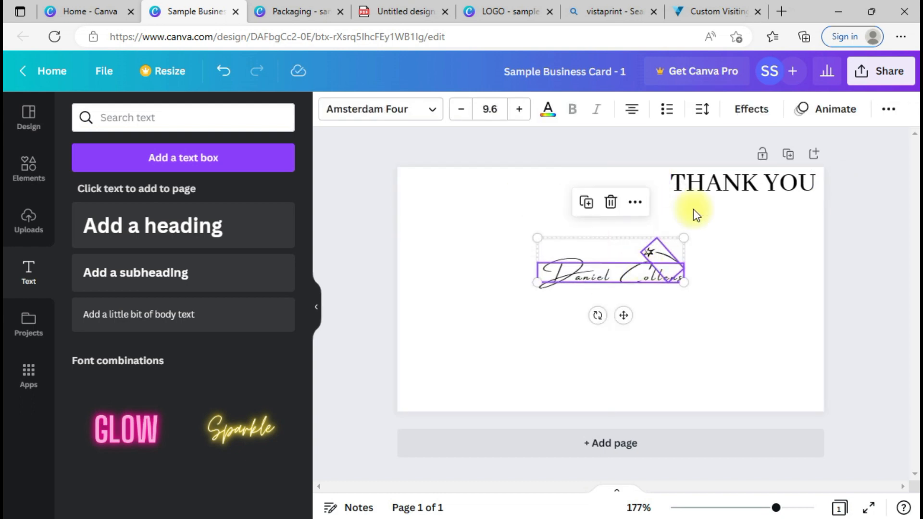
left_click_drag(728, 184, 586, 208)
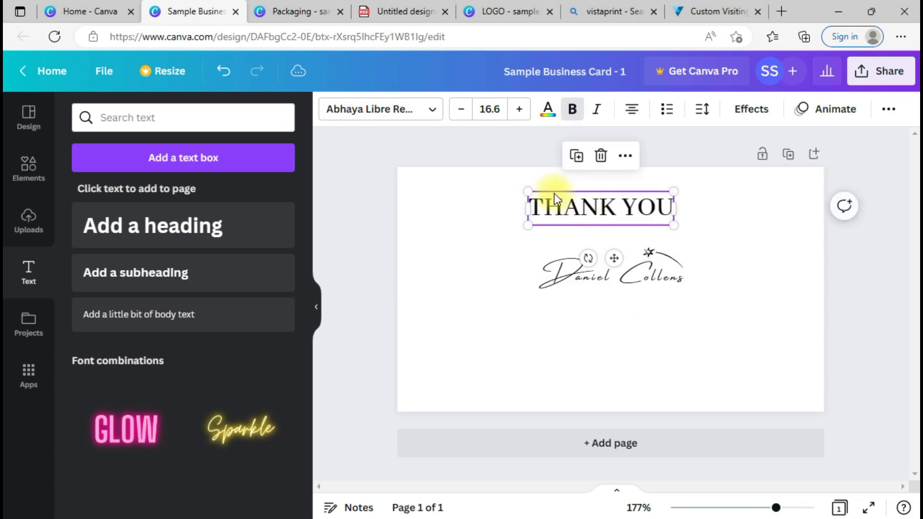
Step: Enlarge and centre the THANK YOU heading, then shrink the signature and centre it below
left_click_drag(527, 194, 581, 203)
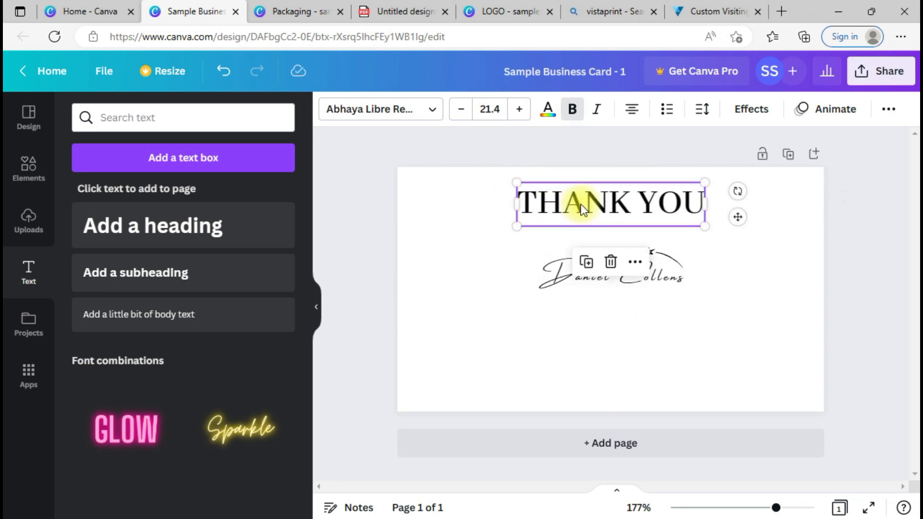
left_click(701, 306)
left_click(643, 257)
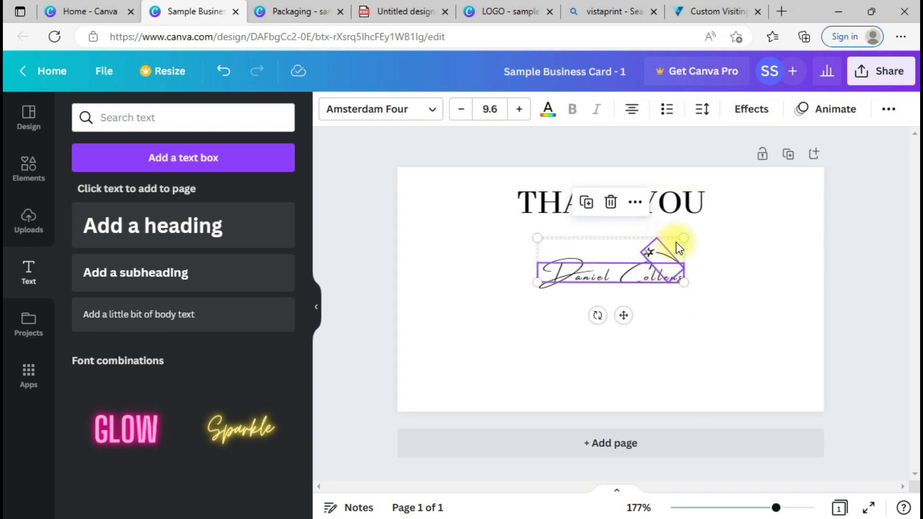
mouse_move(679, 247)
left_mouse_down()
mouse_move(660, 253)
mouse_move(620, 301)
mouse_move(633, 304)
left_mouse_up()
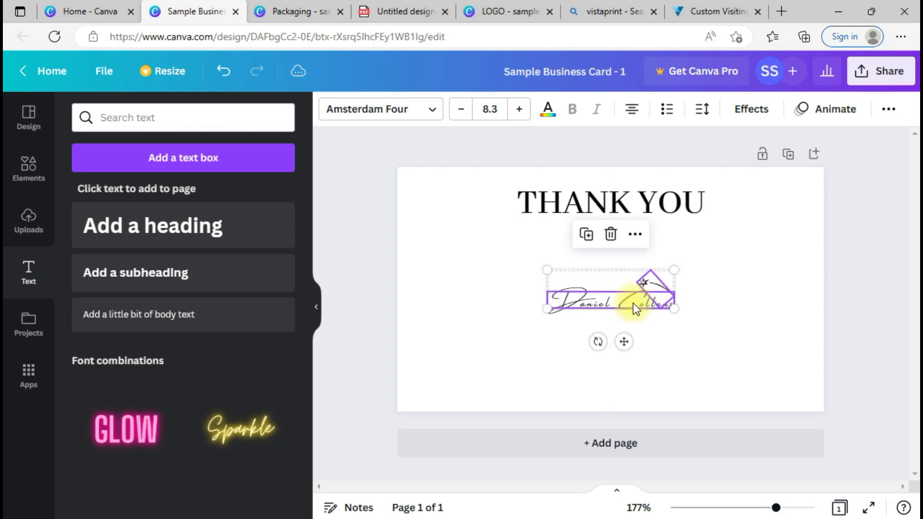
Step: Add a body text box above the signature and set it to Abhaya Libre Regular
left_click(717, 368)
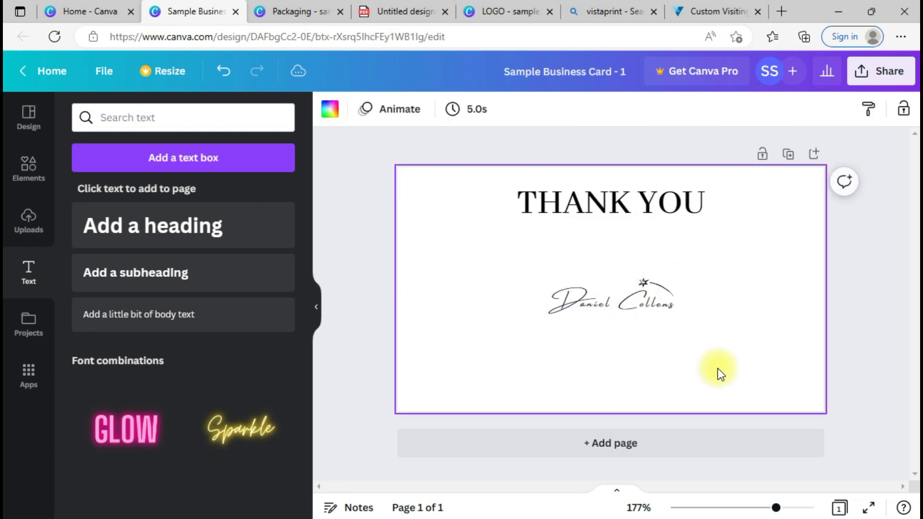
left_click(168, 329)
mouse_move(604, 297)
left_mouse_down()
mouse_move(605, 284)
mouse_move(625, 283)
left_mouse_up()
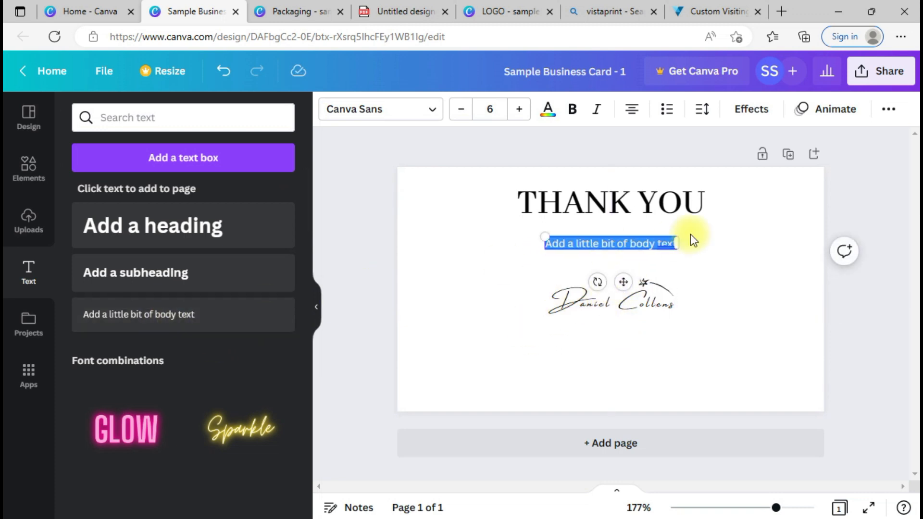
left_click(642, 253)
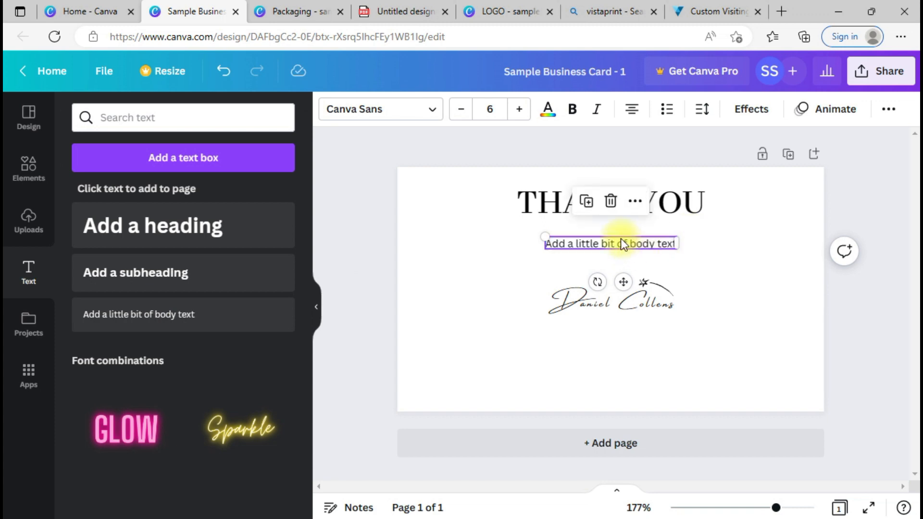
left_click(623, 244)
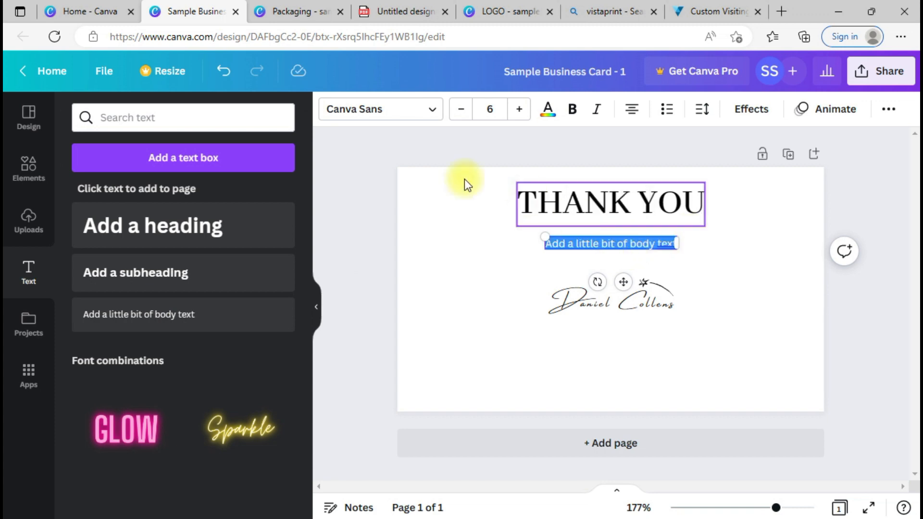
left_click(336, 111)
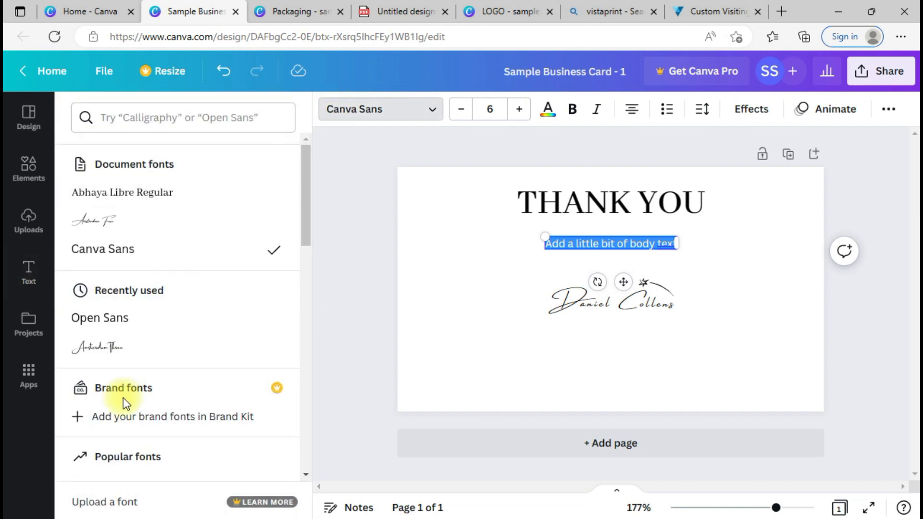
left_click(147, 194)
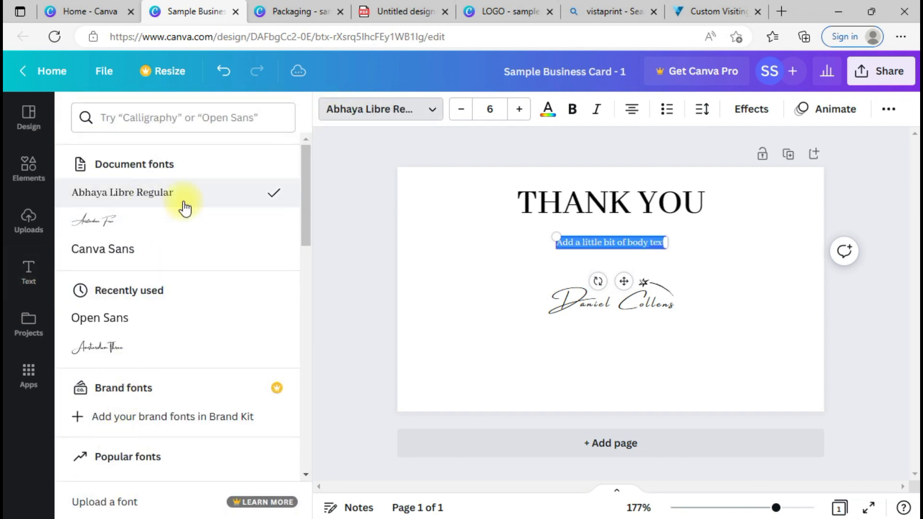
Step: Change the body text to 'For shopping from a small business' and widen its box
left_click(611, 242)
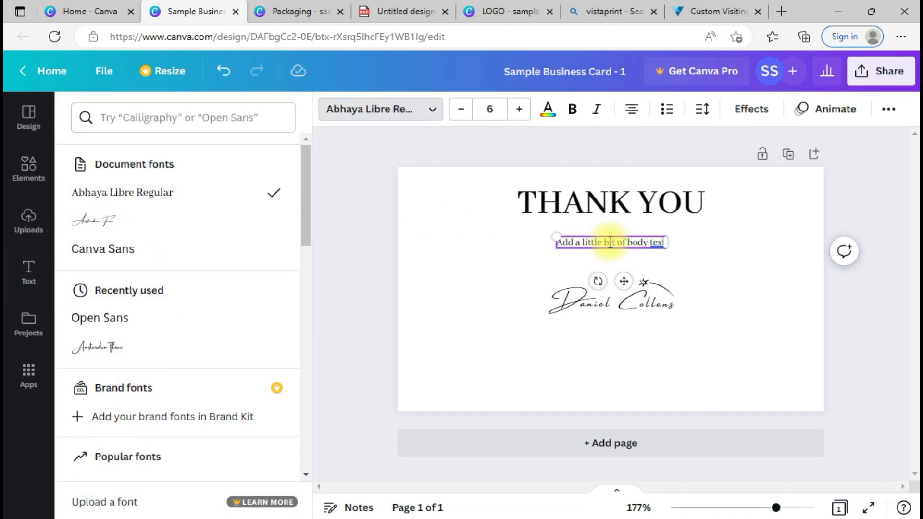
triple_click(611, 242)
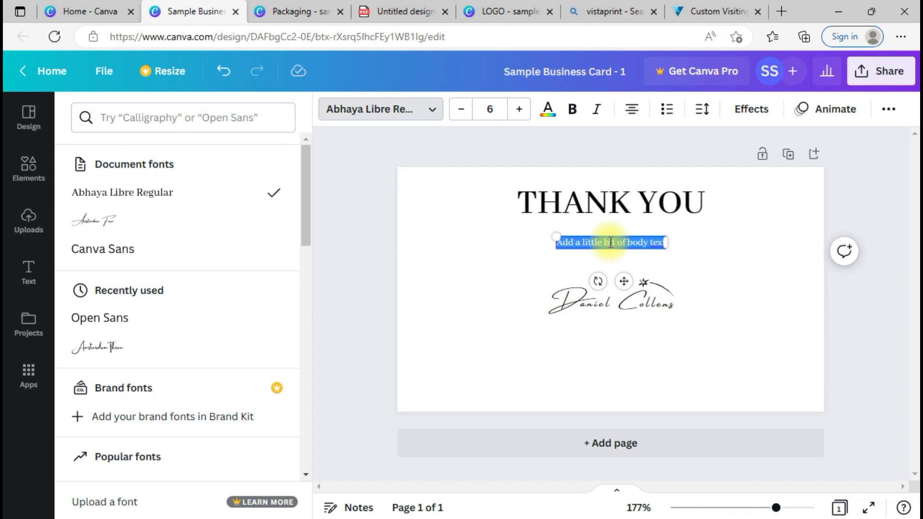
key("BackSpace")
type("For Sh")
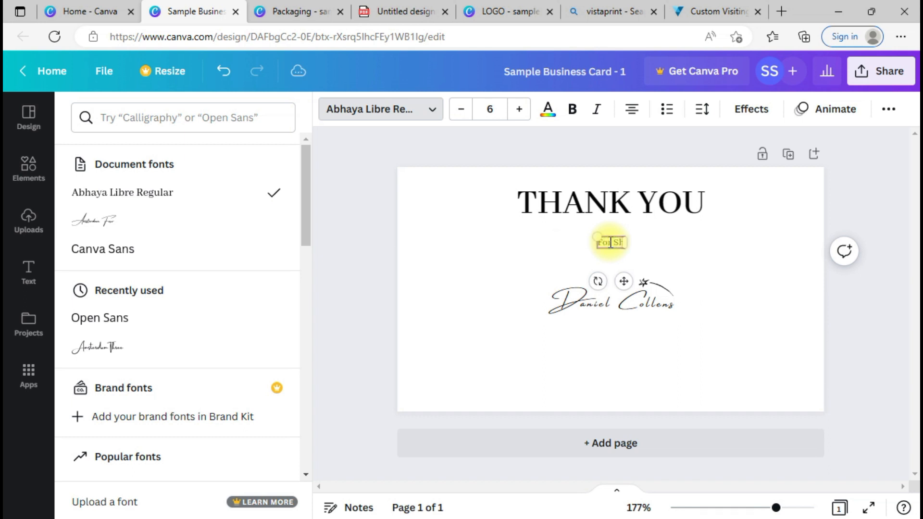
type("opping with us")
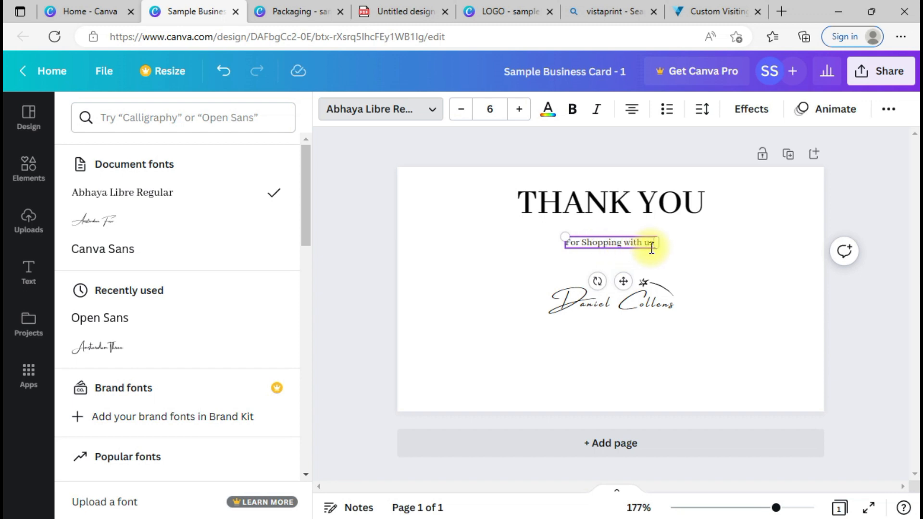
left_click_drag(656, 244, 738, 241)
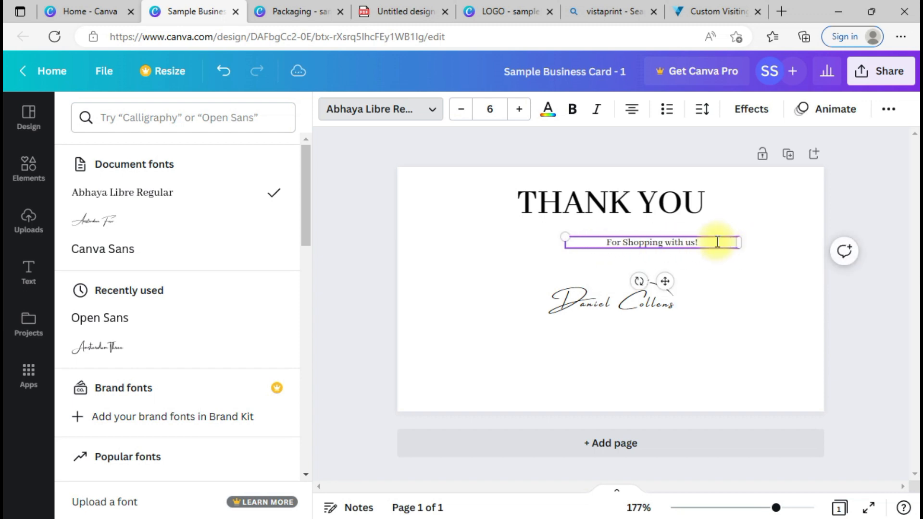
double_click(717, 241)
type("For")
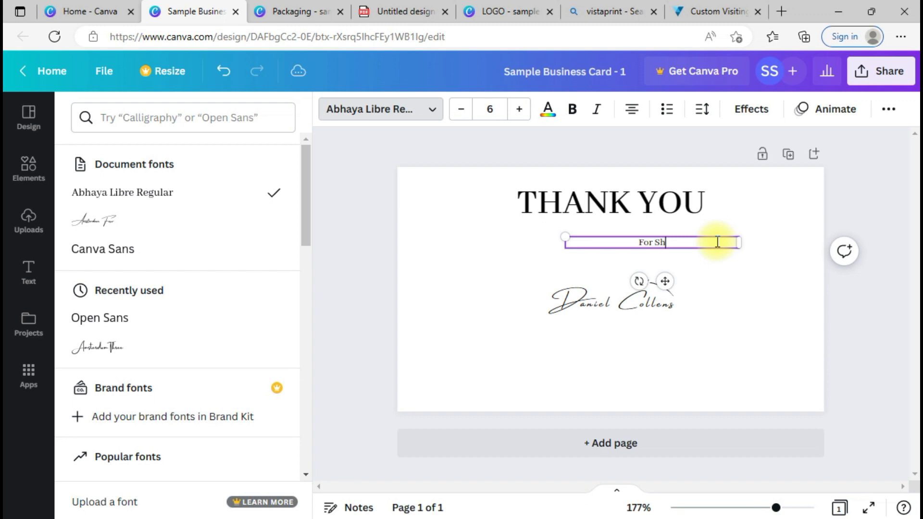
type(" shopping from")
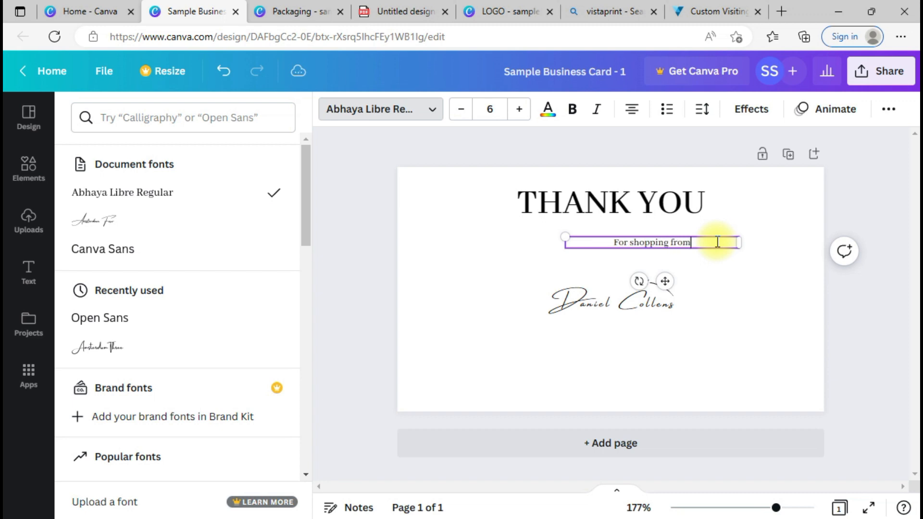
type(" a smal")
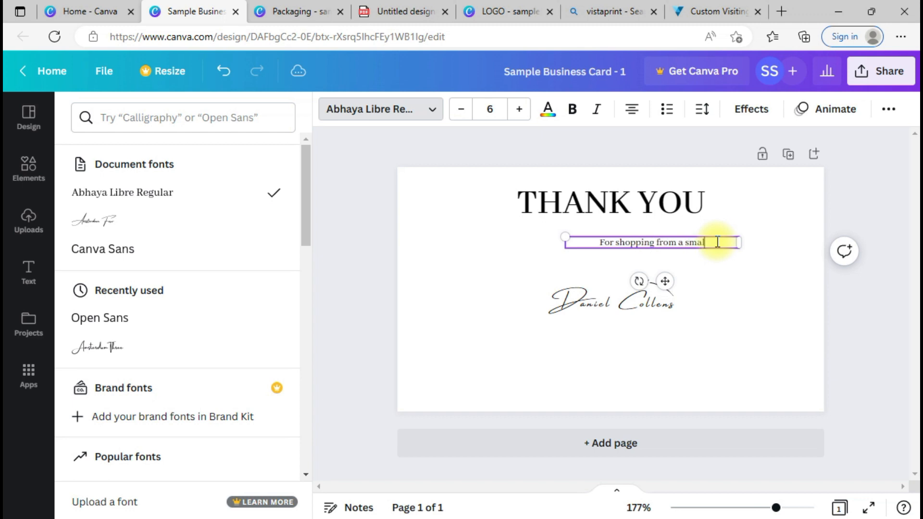
type("l businessess")
key("Escape")
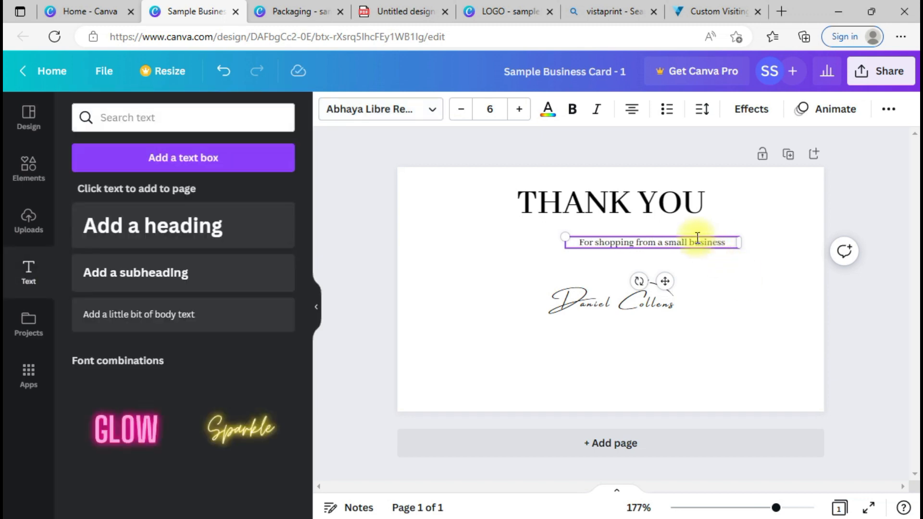
Step: Move the shopping line up under the heading and recentre the signature
left_click(708, 266)
left_click_drag(716, 244, 673, 233)
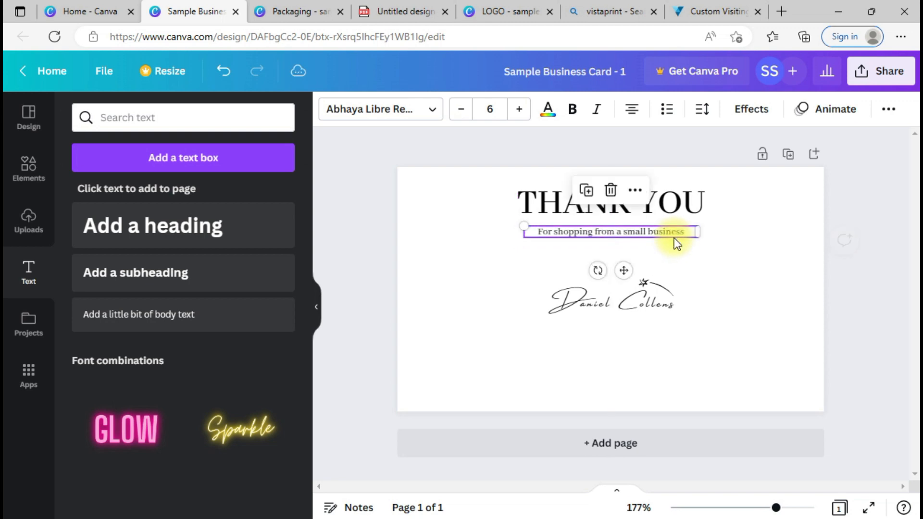
left_click(718, 287)
left_click_drag(583, 288, 591, 297)
left_click(575, 352)
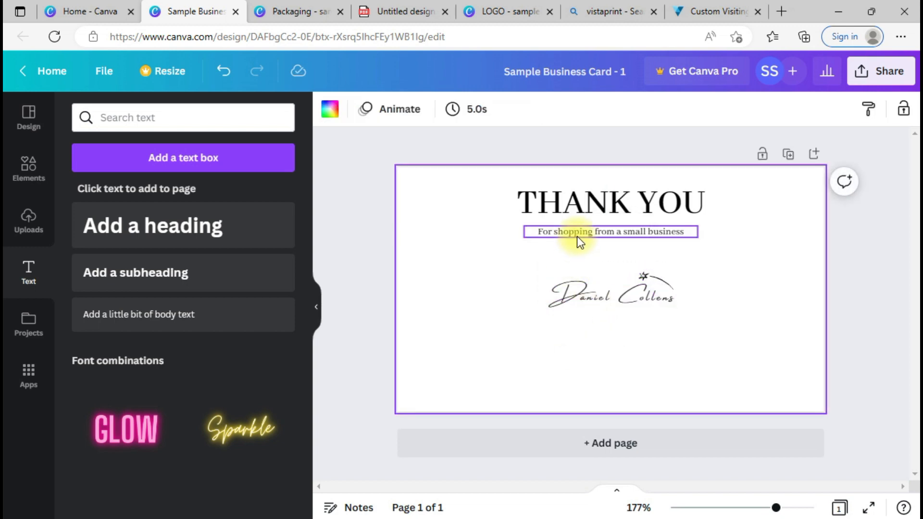
Step: Duplicate the shopping line, retype it as 'Get 10% discount on your next purchase', and centre it
left_click(577, 236)
key("ctrl+d")
left_click_drag(577, 250, 556, 251)
double_click(557, 250)
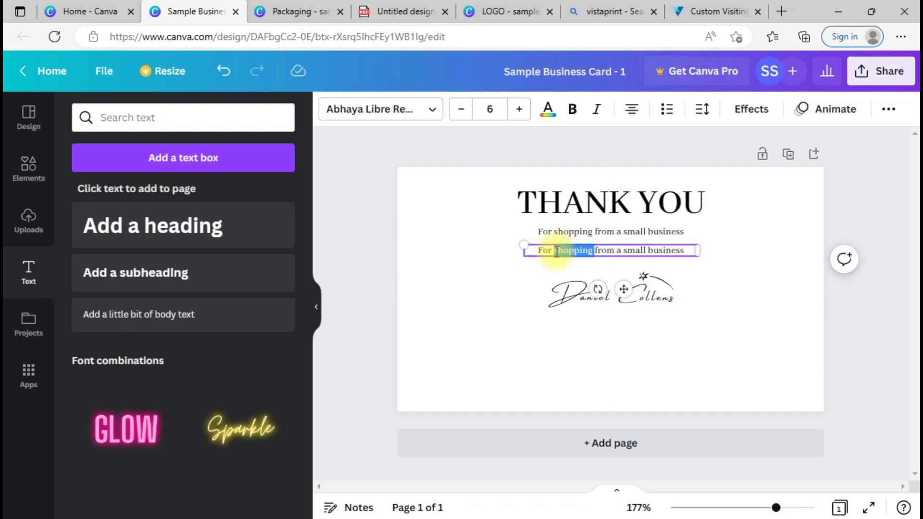
triple_click(556, 251)
type("Get ")
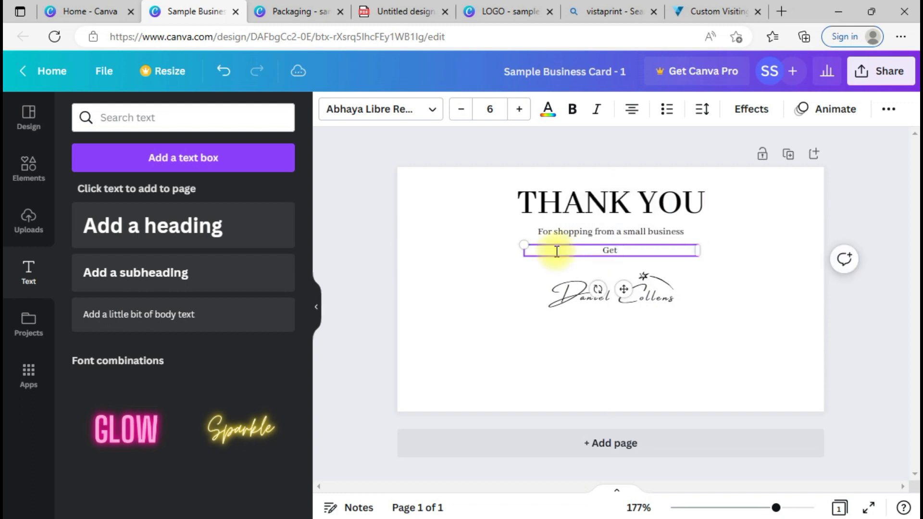
type("10% discount on your")
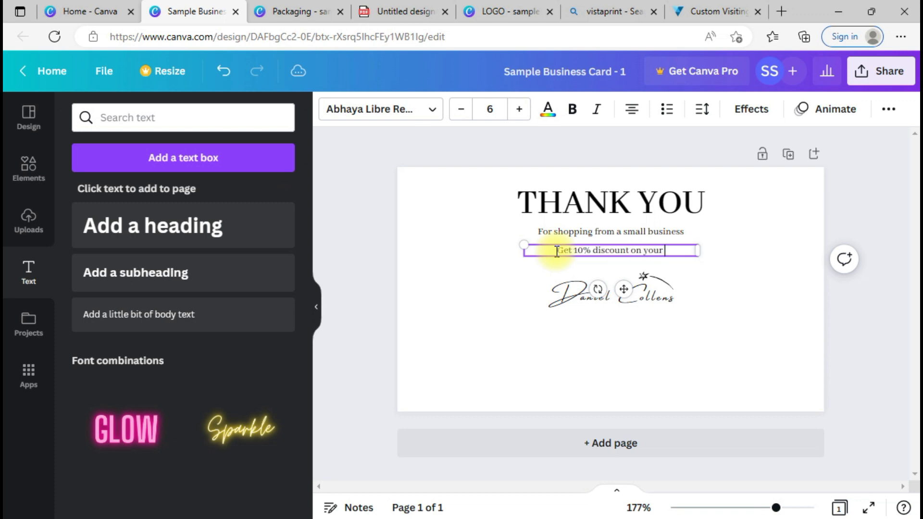
type(" next purchase")
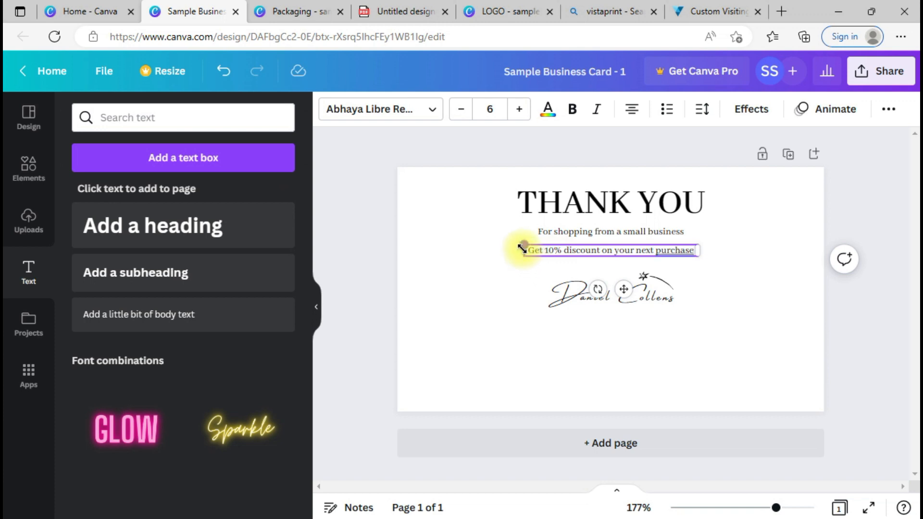
left_click_drag(522, 250, 445, 254)
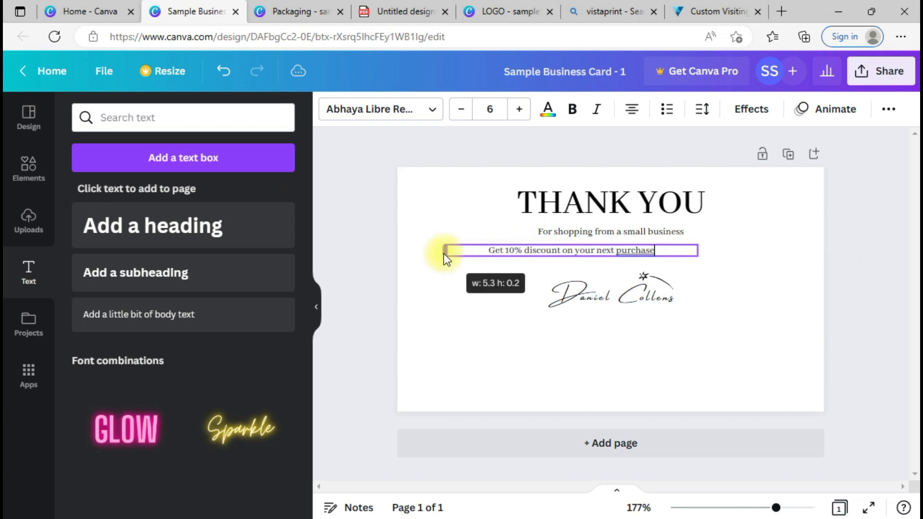
left_click(504, 274)
left_click_drag(557, 250, 606, 250)
Step: Append '. Use code FREE10' after 'purchase' in the discount line
double_click(717, 250)
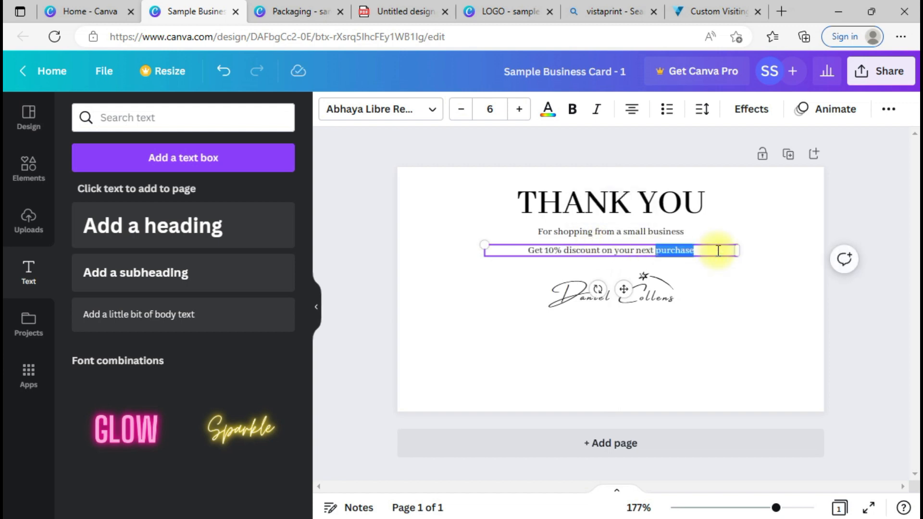
left_click(719, 250)
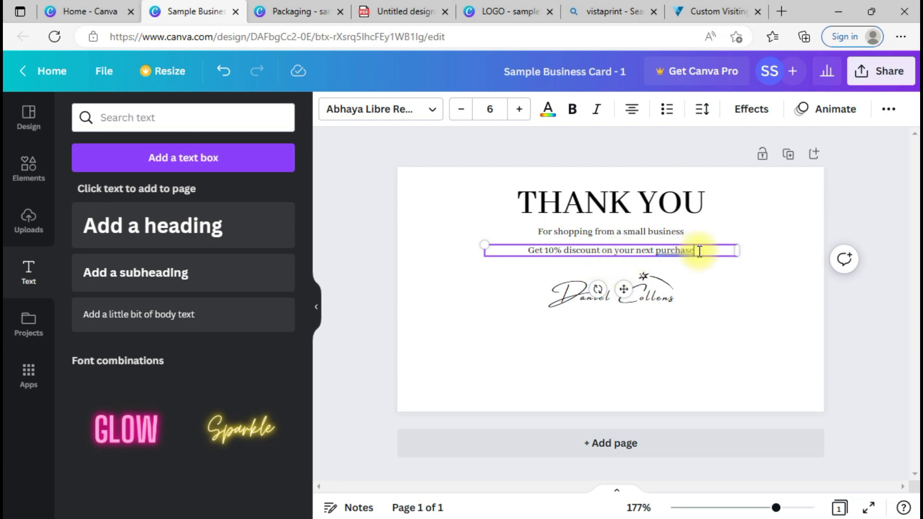
type(". use")
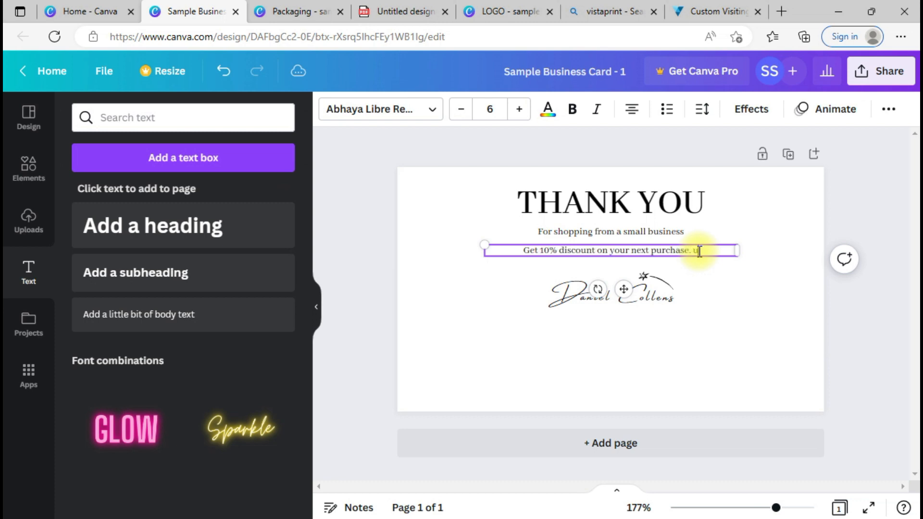
key("BackSpace")
key("BackSpace")
key("BackSpace")
key("BackSpace")
type("Use ")
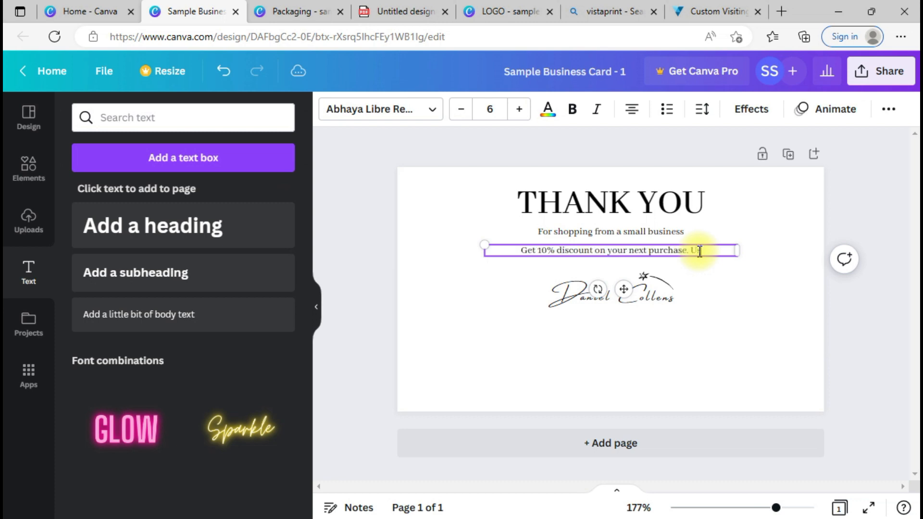
type("code")
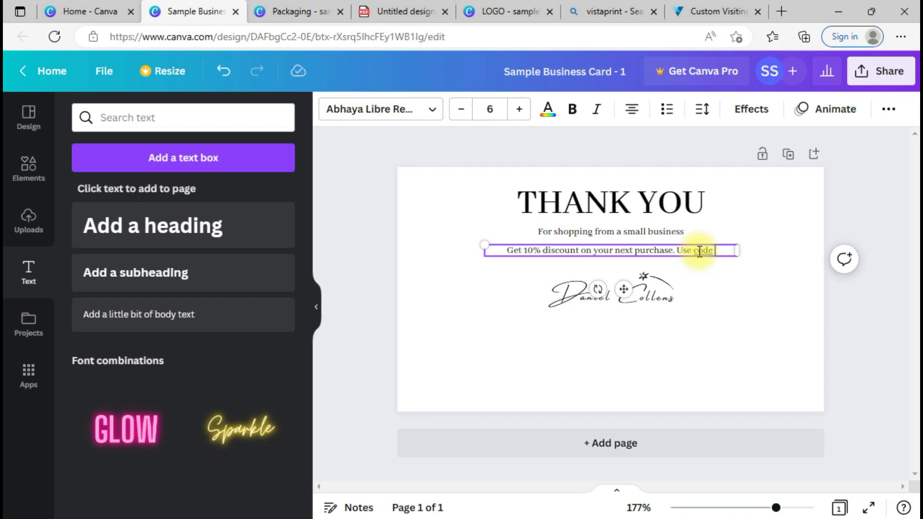
type("FREE10")
left_click(772, 303)
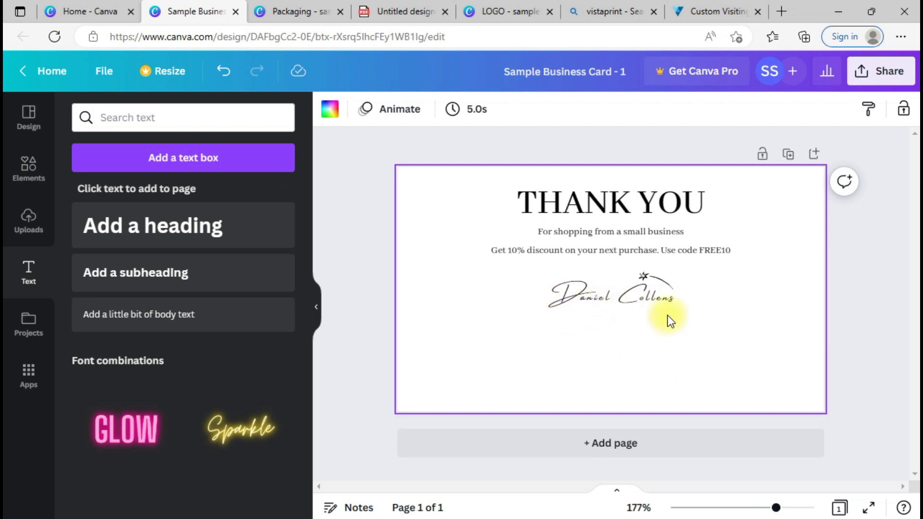
left_click(647, 279)
Step: Lower the signature logo and add a 'LUXURY T-SHIRTS' line beneath it from a discount-line copy
left_click_drag(645, 277, 644, 296)
left_click(680, 354)
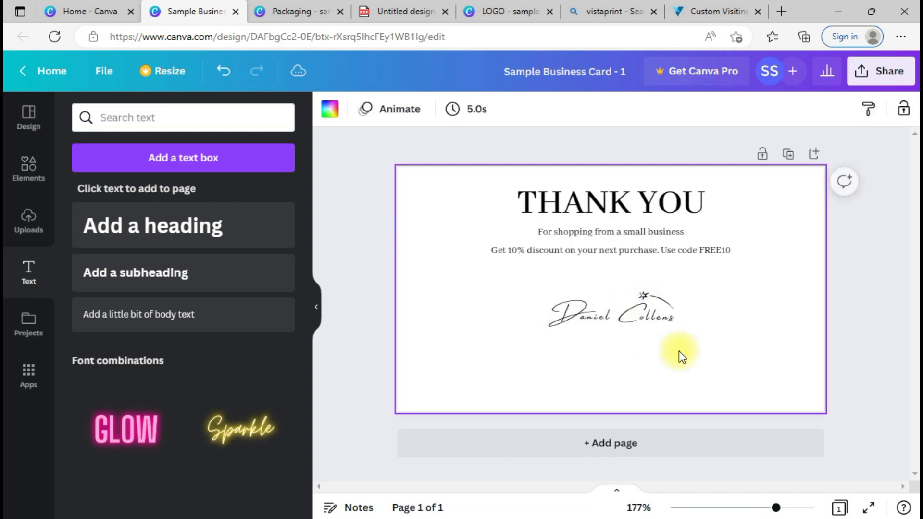
left_click(552, 259)
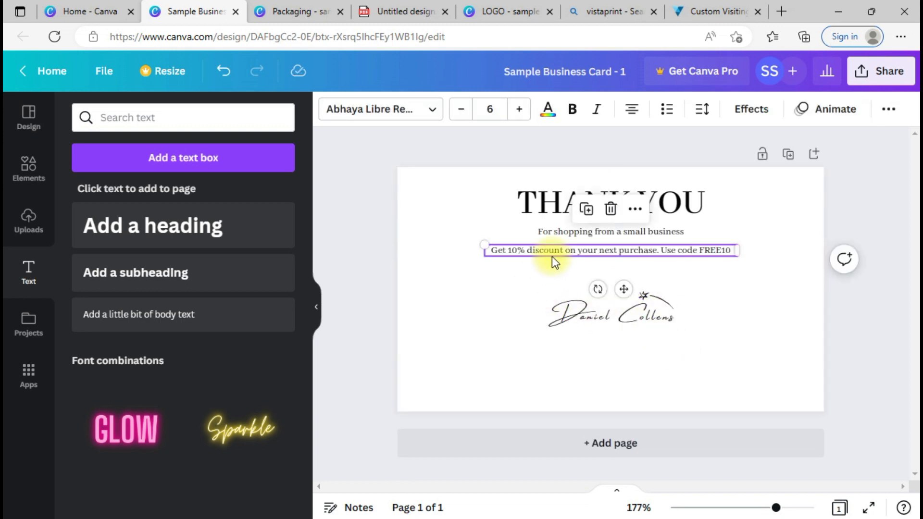
key("ctrl+d")
mouse_move(633, 266)
left_mouse_down()
mouse_move(597, 360)
mouse_move(598, 334)
mouse_move(612, 333)
left_mouse_up()
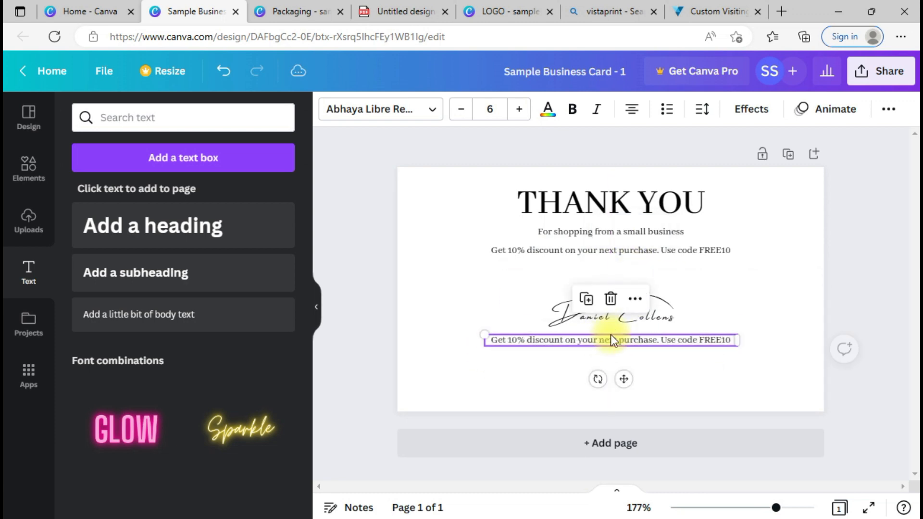
double_click(595, 343)
triple_click(596, 342)
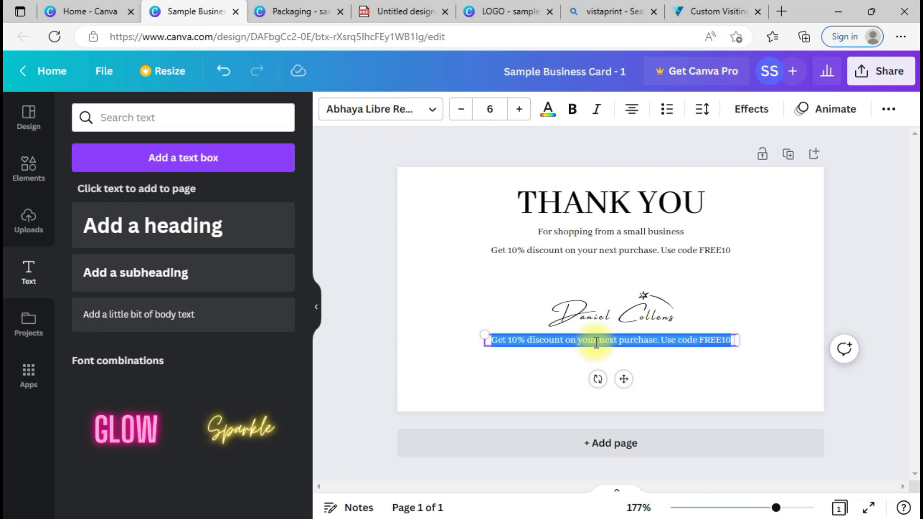
type("LUXURY")
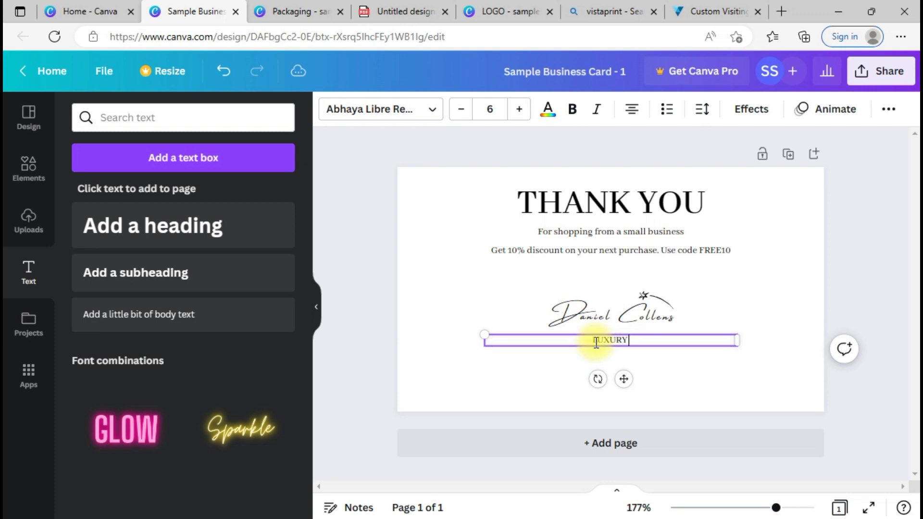
type(" T-SHIRTS")
left_click(653, 371)
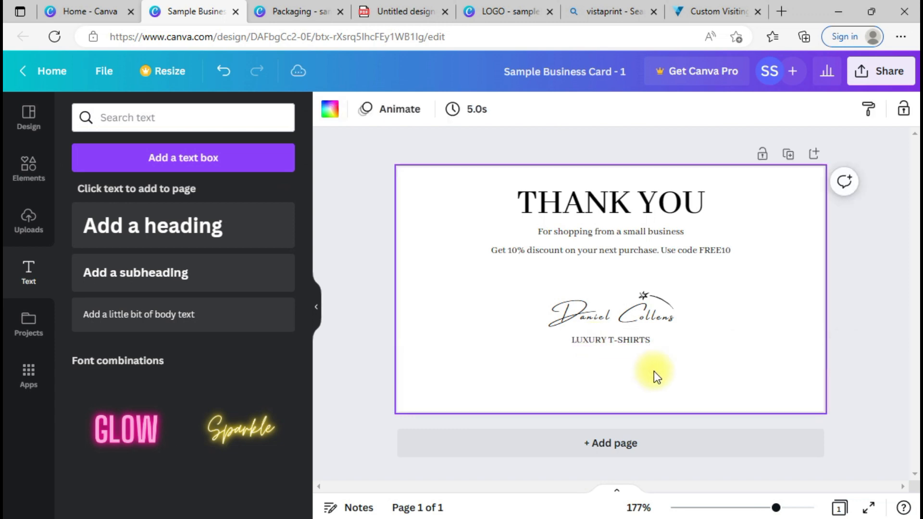
left_click(648, 339)
left_click_drag(648, 339, 648, 335)
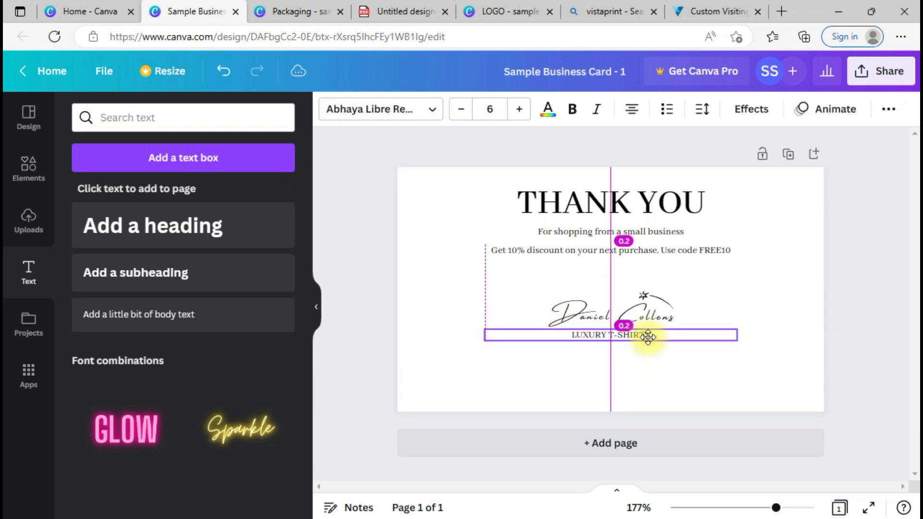
left_click(659, 365)
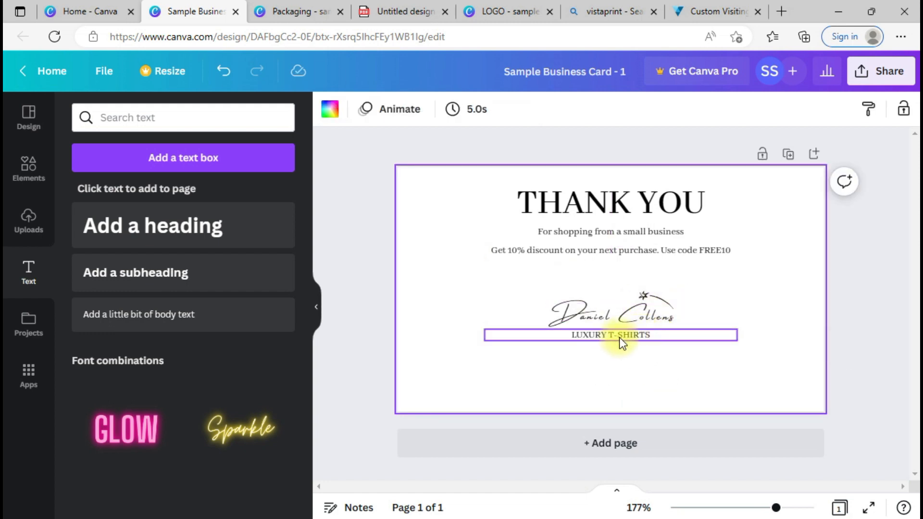
Step: Place another discount-line copy below LUXURY T-SHIRTS and paste the shop's address and e-mail into it
left_click(593, 333)
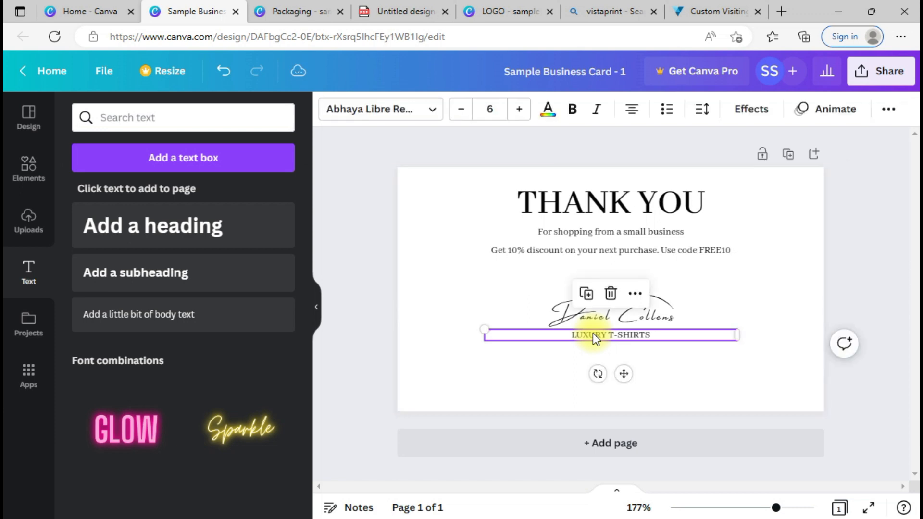
left_click(588, 255)
key("ctrl+d")
left_click_drag(599, 273, 579, 357)
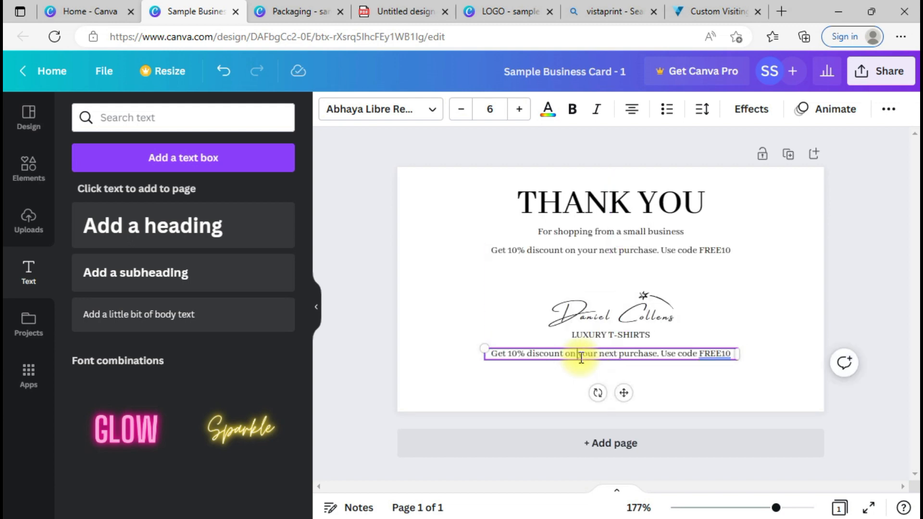
left_click(581, 356)
key("ctrl+v")
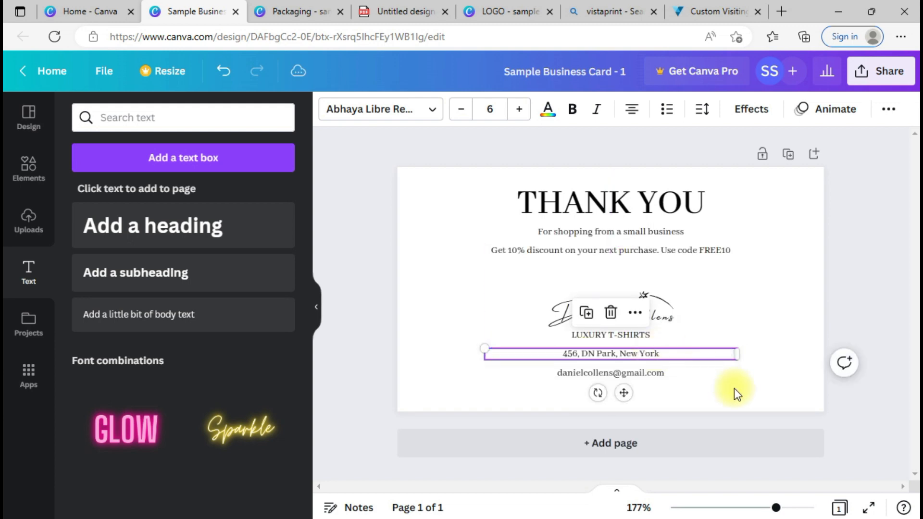
left_click(652, 378)
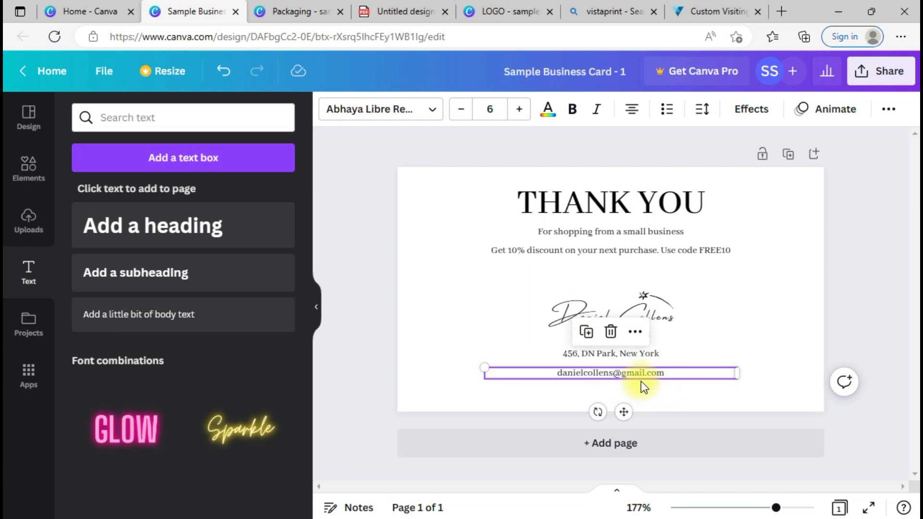
left_click(654, 390)
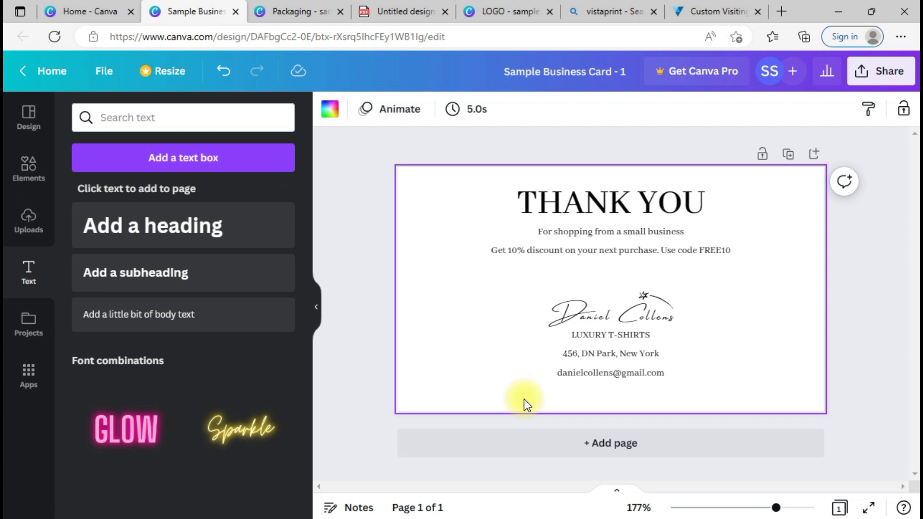
Step: Search the Elements library for 'instagram' and filter the results to Graphics
left_click(24, 180)
left_click(114, 117)
type("instagram")
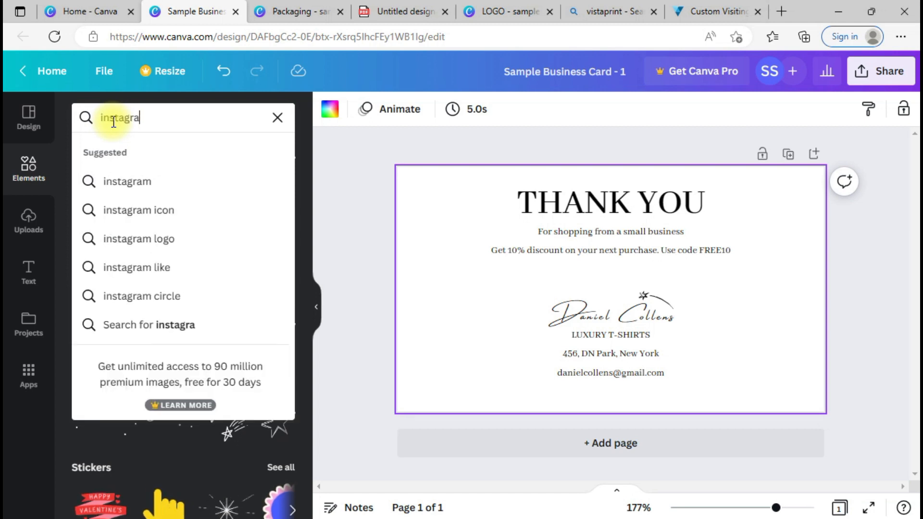
key("Return")
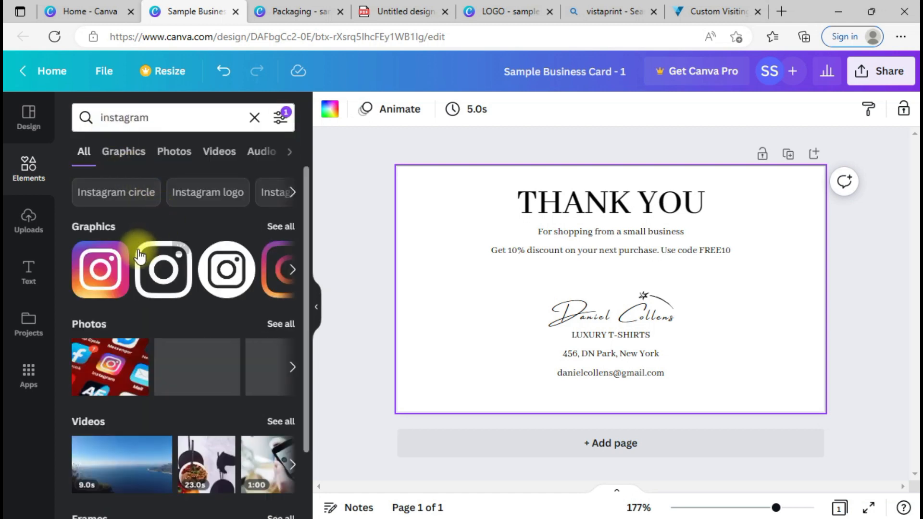
left_click(122, 153)
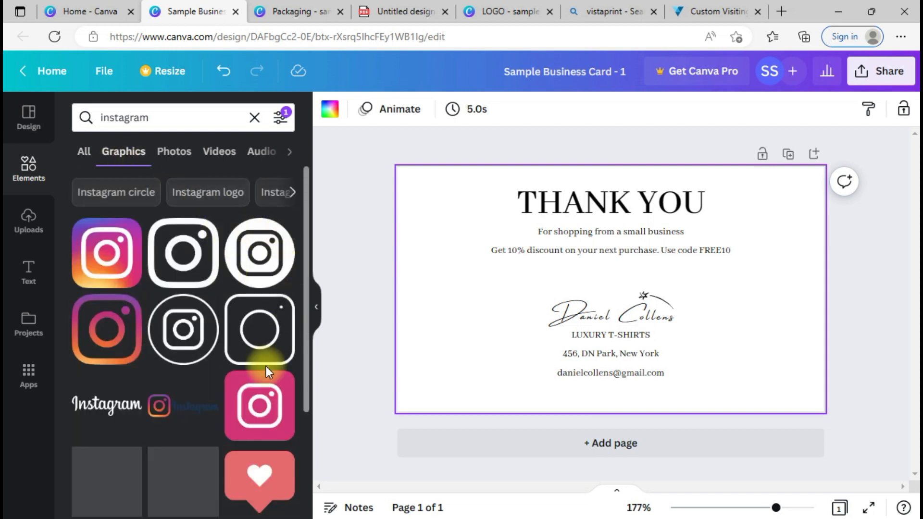
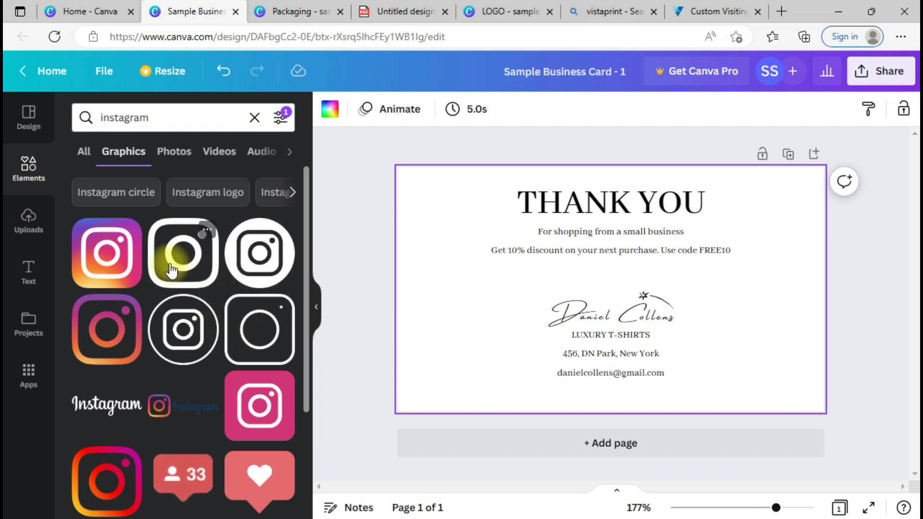
Step: Add the outline Instagram icon, recolour it black and shrink it to a small size
left_click(247, 345)
left_click_drag(629, 273, 451, 295)
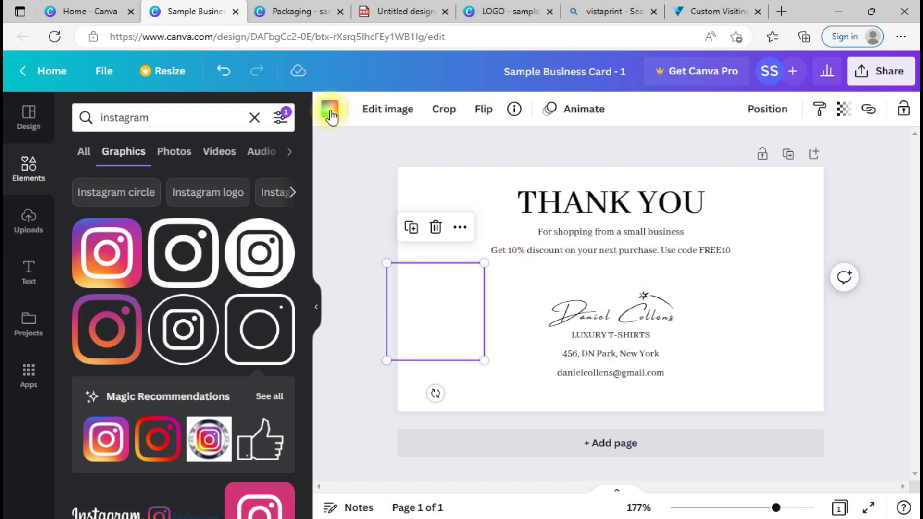
left_click(330, 112)
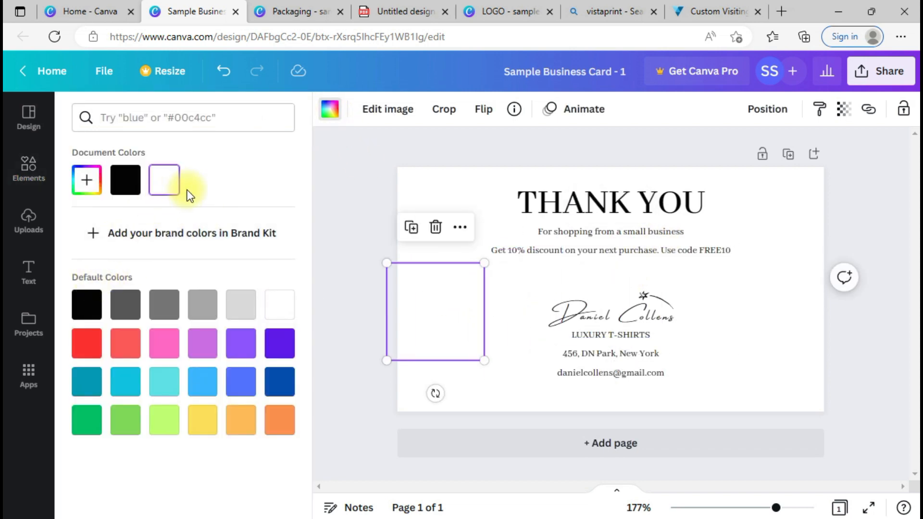
left_click(125, 182)
left_click_drag(387, 260, 480, 337)
left_click(479, 356)
Step: Position the small Instagram icon just below the e-mail line
left_click_drag(491, 394, 590, 430)
left_click(712, 377)
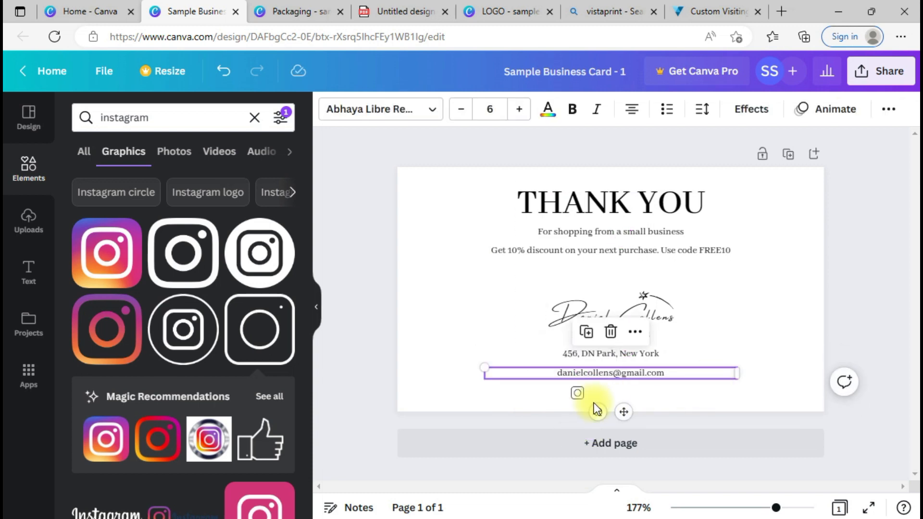
left_click(579, 396)
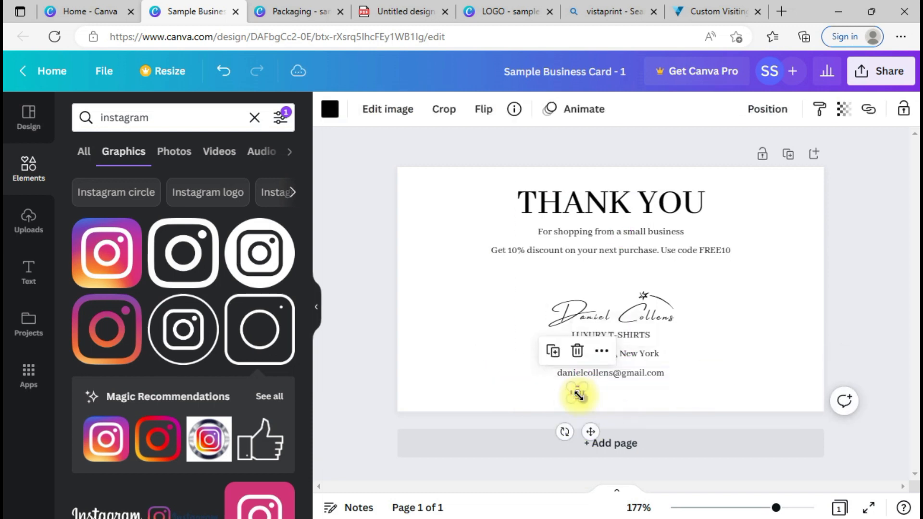
left_click(641, 375)
key("ctrl+d")
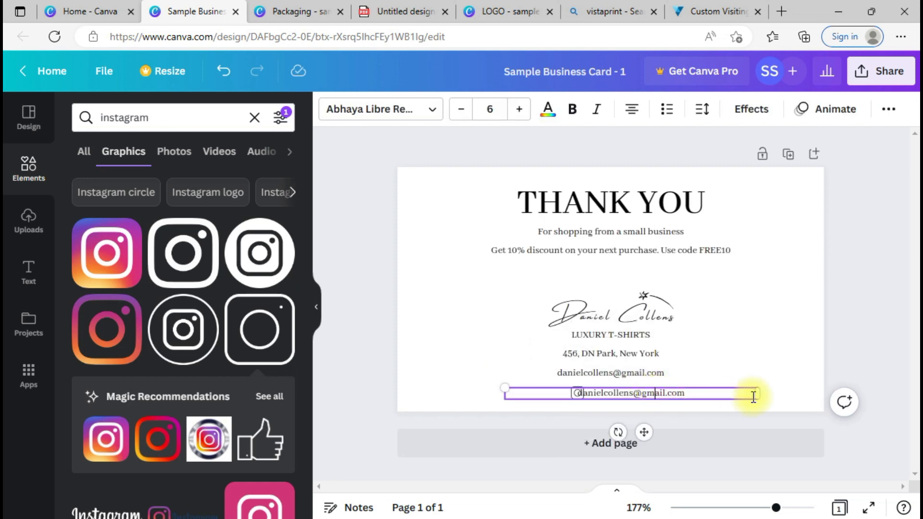
left_click_drag(762, 392, 626, 393)
left_click_drag(575, 439, 663, 434)
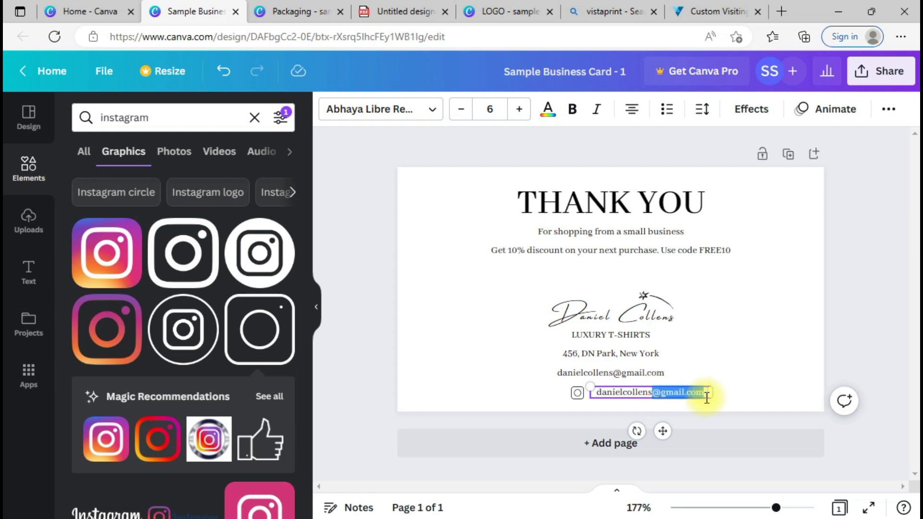
key("BackSpace")
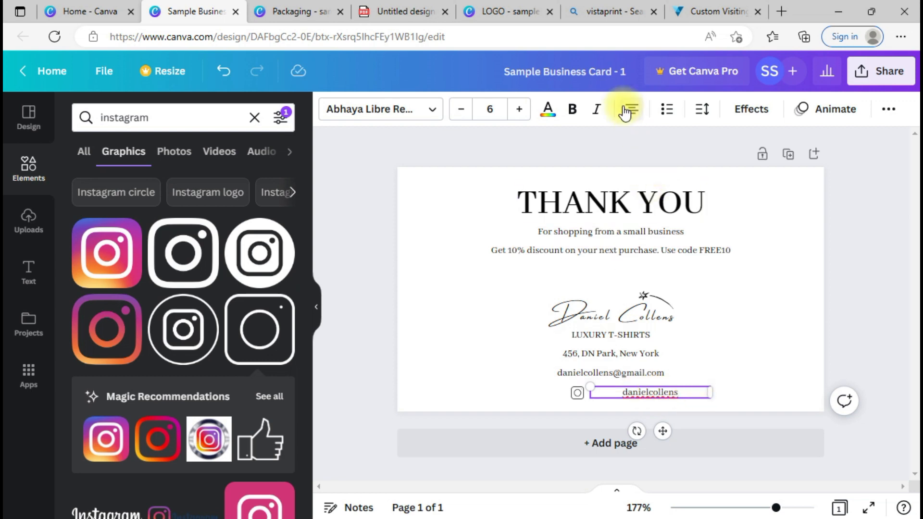
Step: Set the username text's alignment to left
left_click(630, 109)
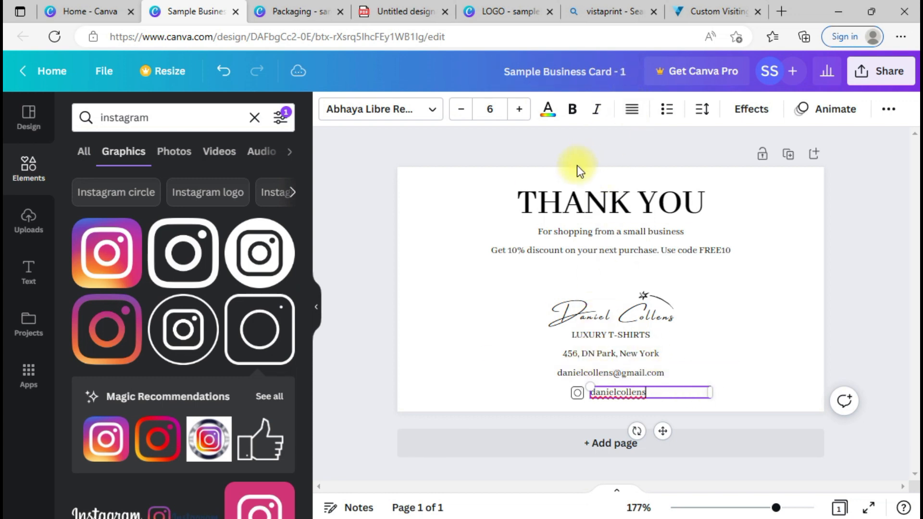
left_click(637, 114)
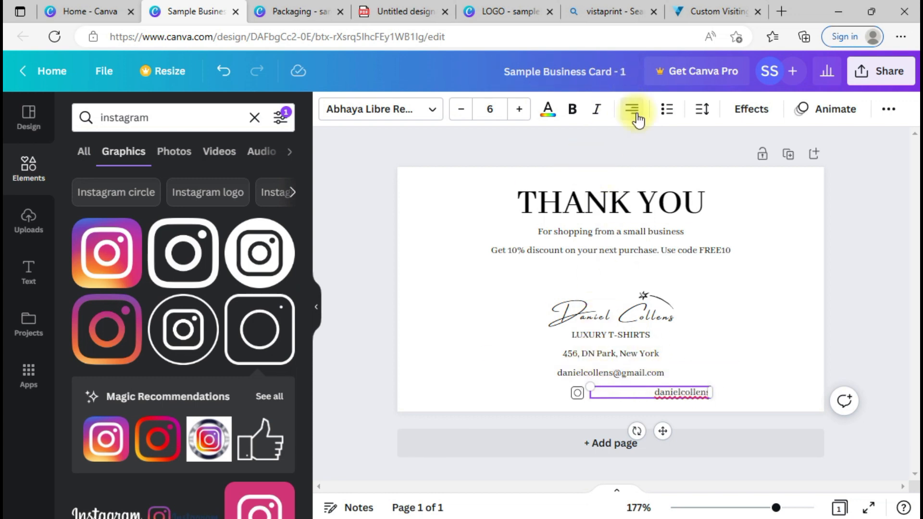
left_click(637, 116)
left_click(637, 115)
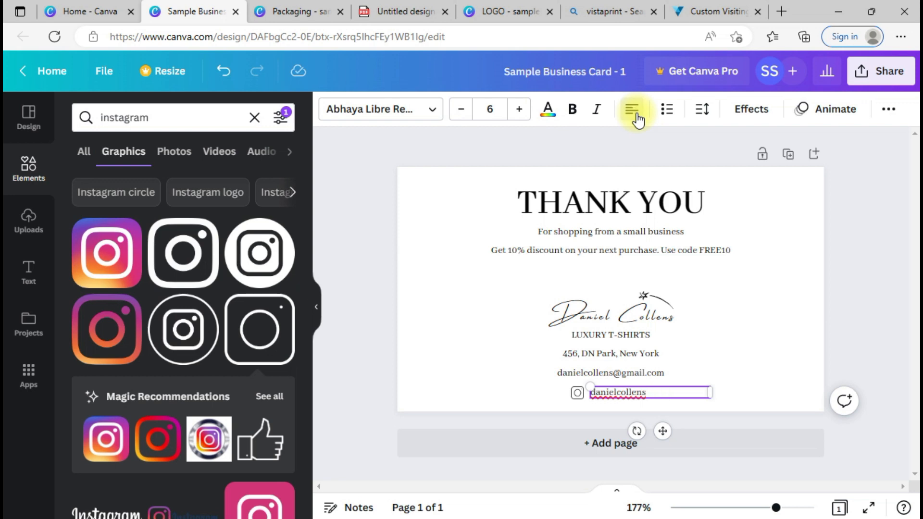
left_click(637, 115)
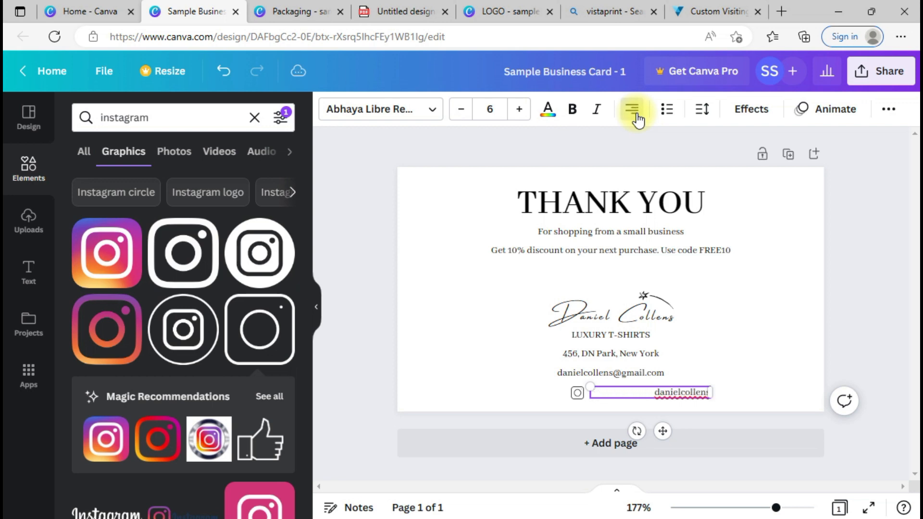
left_click(637, 115)
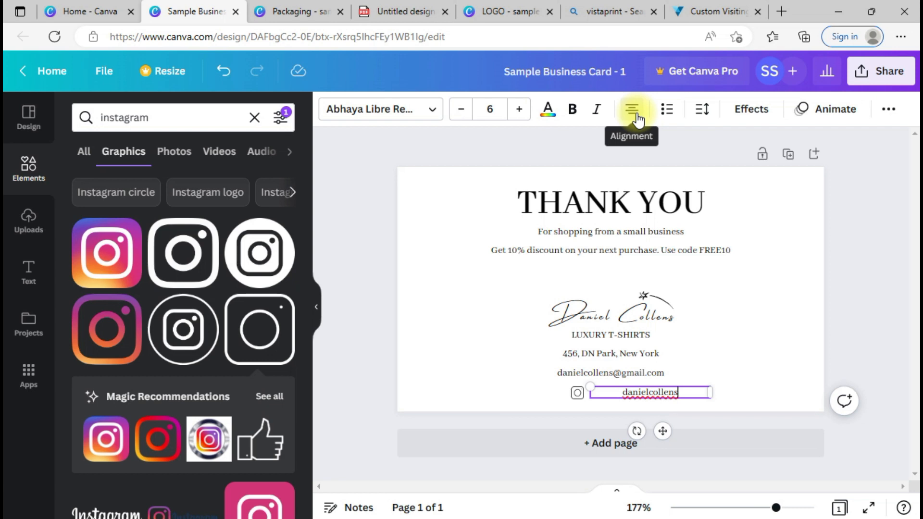
left_click(637, 116)
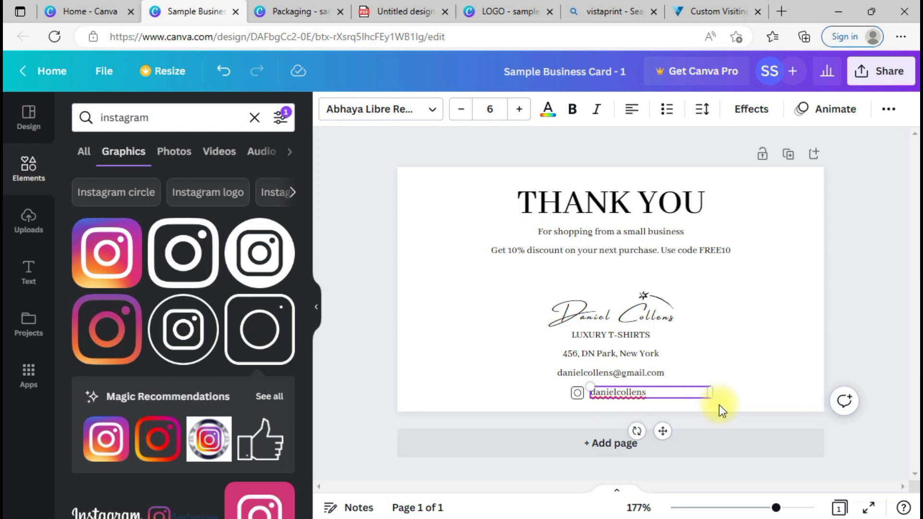
left_click(730, 397)
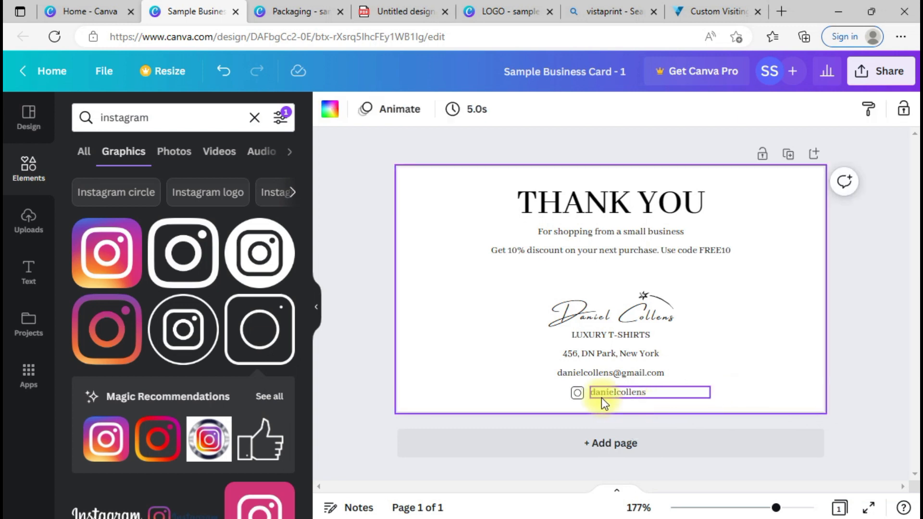
Step: Nudge and shrink the Instagram icon, and shift the username text slightly right
left_click(578, 393)
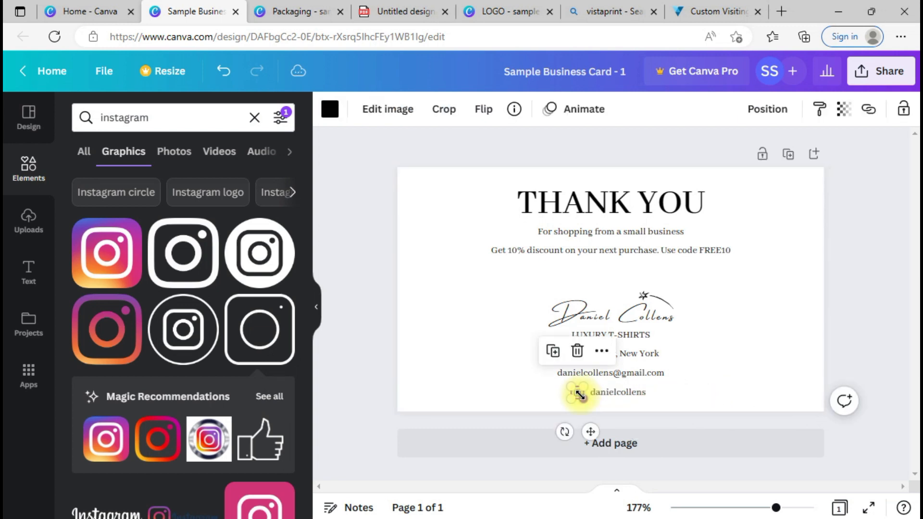
key("Right")
key("Right")
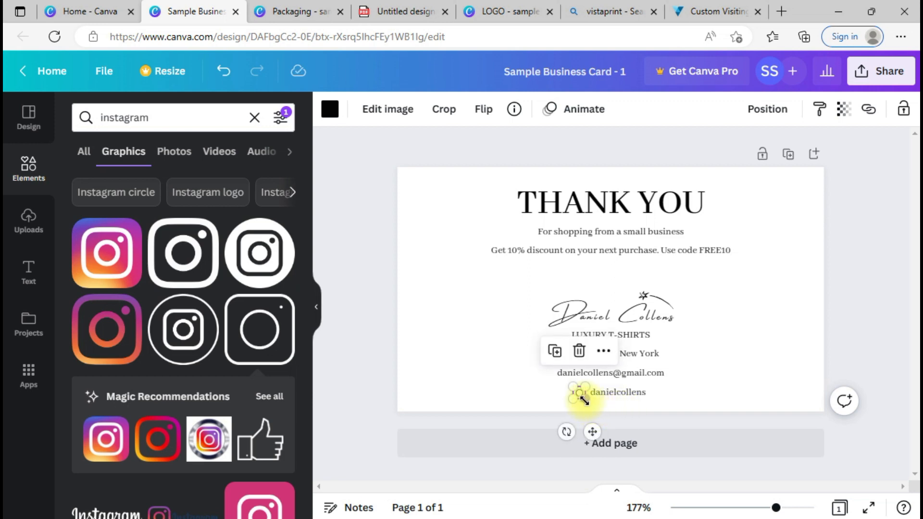
left_click_drag(583, 397, 581, 397)
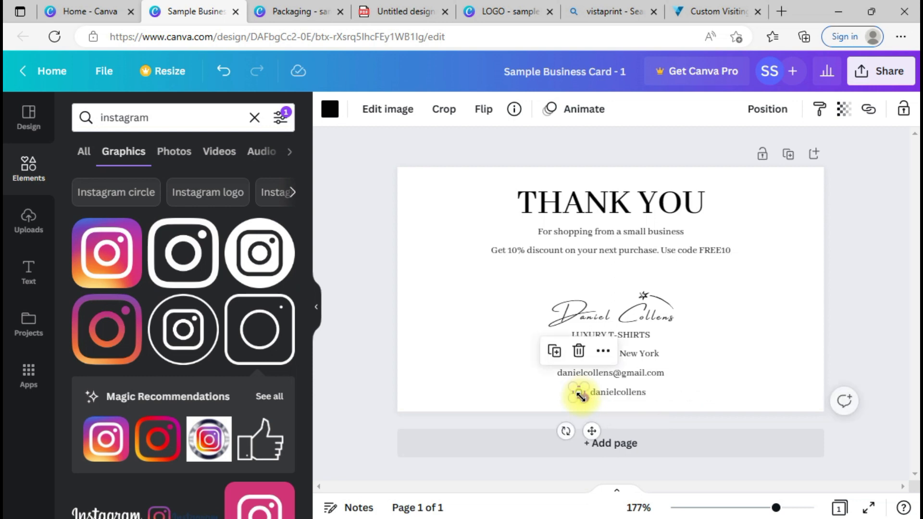
left_click(665, 402)
left_click(608, 393)
mouse_move(609, 393)
left_mouse_down()
mouse_move(602, 392)
mouse_move(613, 393)
left_mouse_up()
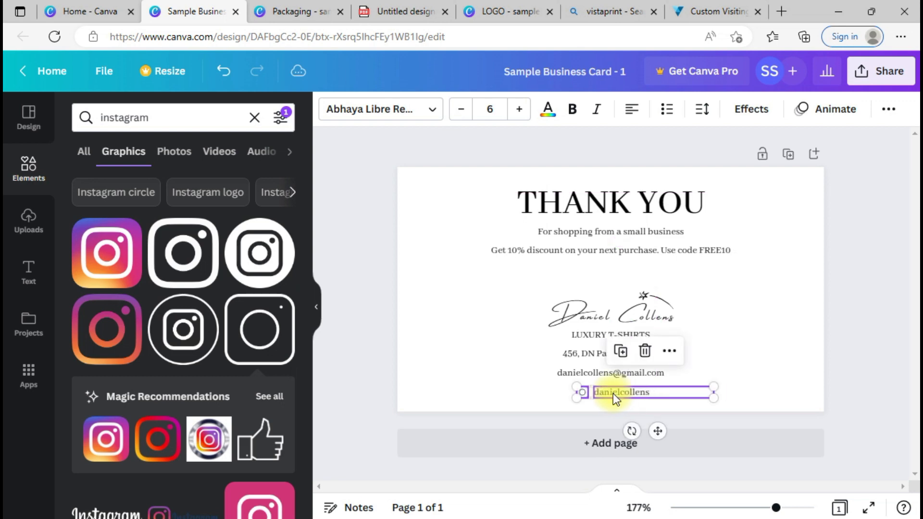
left_click(764, 359)
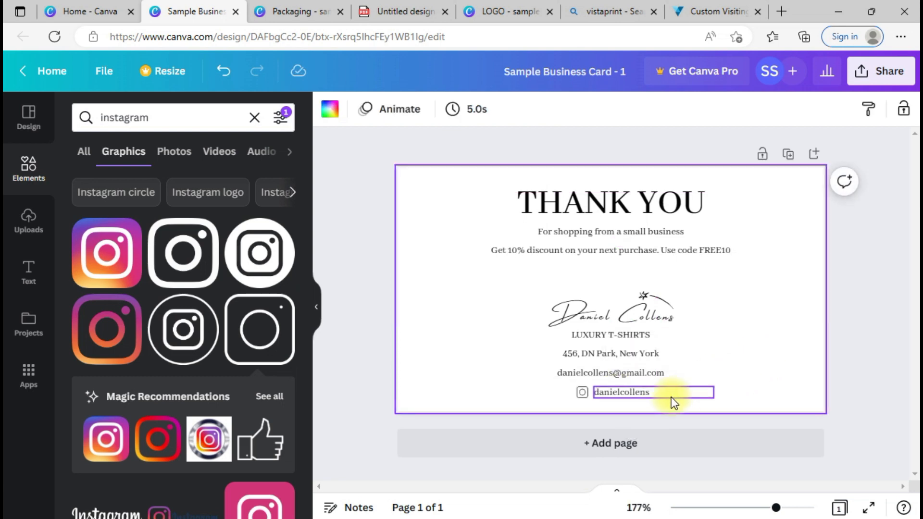
Step: Narrow the username text box and move the icon-and-username pair further left
left_click_drag(673, 396, 583, 396)
key("ctrl+z")
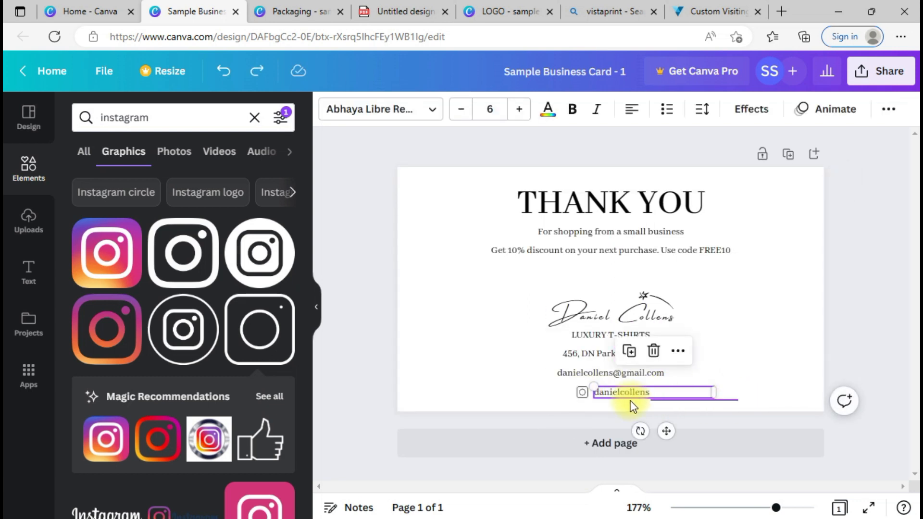
left_click(754, 391)
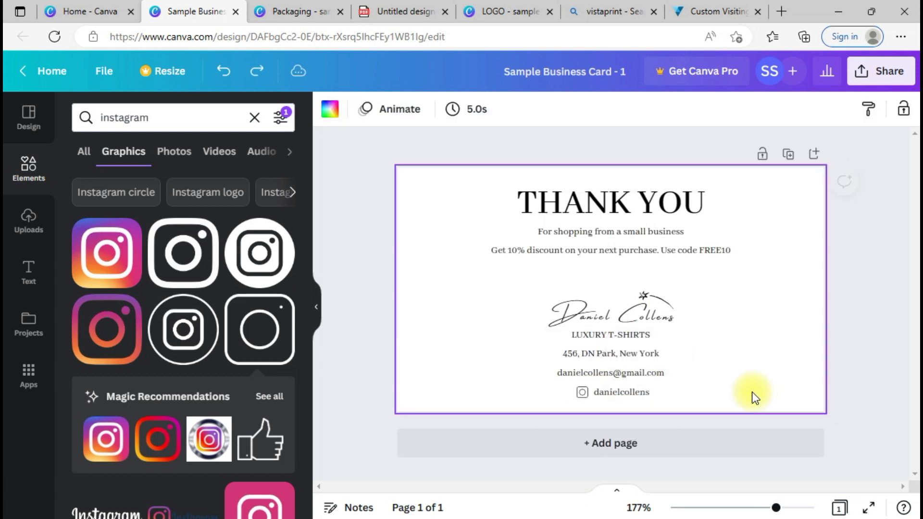
left_click(690, 394)
left_click_drag(715, 392, 659, 392)
left_click(703, 399)
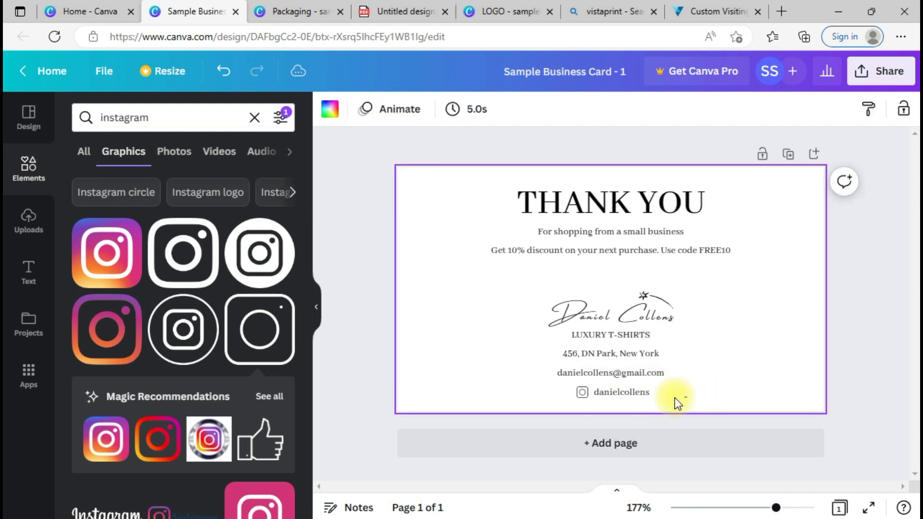
left_click(577, 390)
left_click_drag(585, 398, 535, 396)
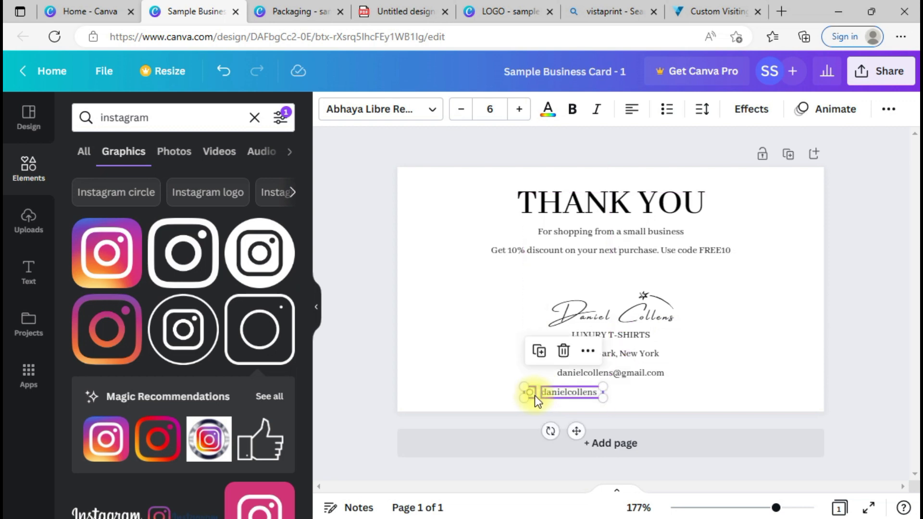
left_click(686, 403)
Step: Search Elements for 'facebook' and browse the Facebook graphic results
double_click(122, 116)
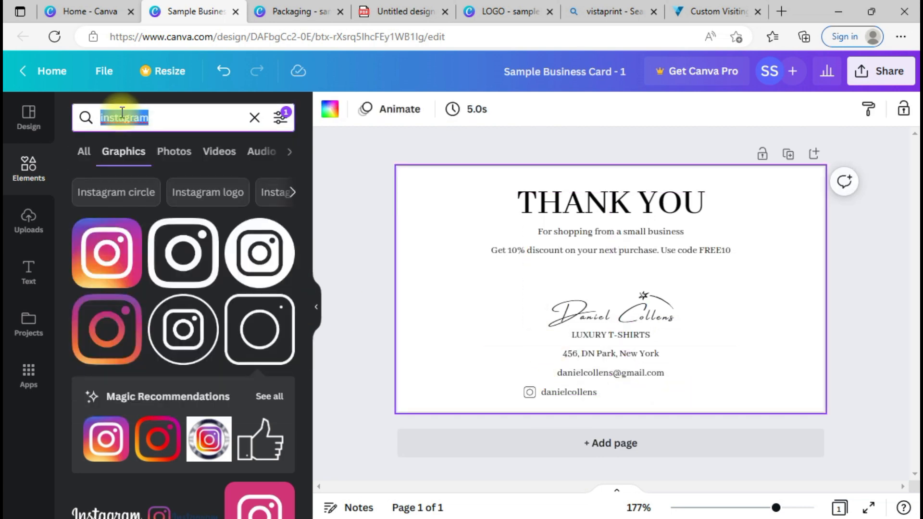
type("facebook")
key("Return")
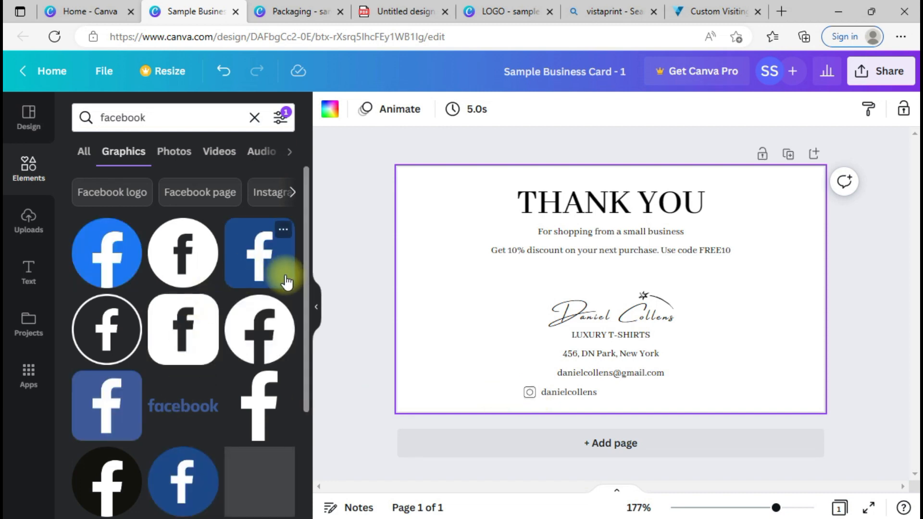
left_click_drag(304, 246, 315, 358)
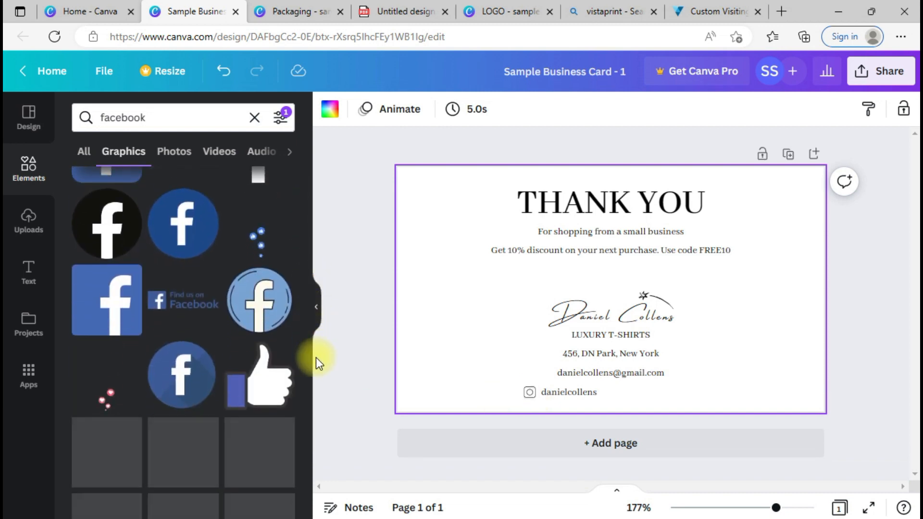
left_click_drag(307, 325, 313, 417)
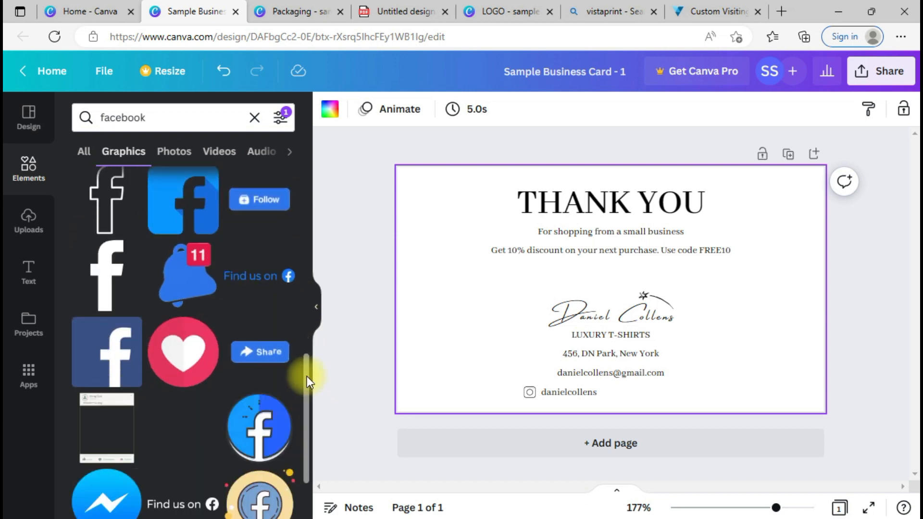
left_click_drag(307, 385, 316, 518)
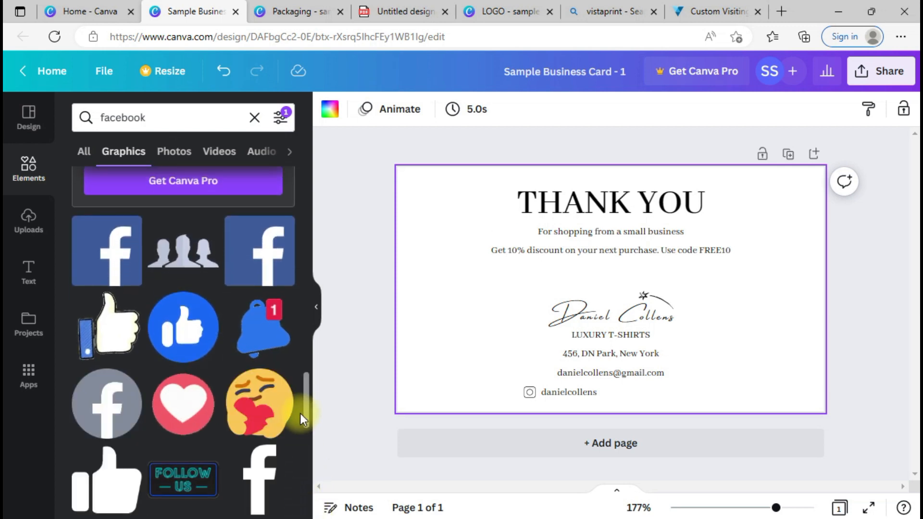
left_click_drag(307, 396, 311, 435)
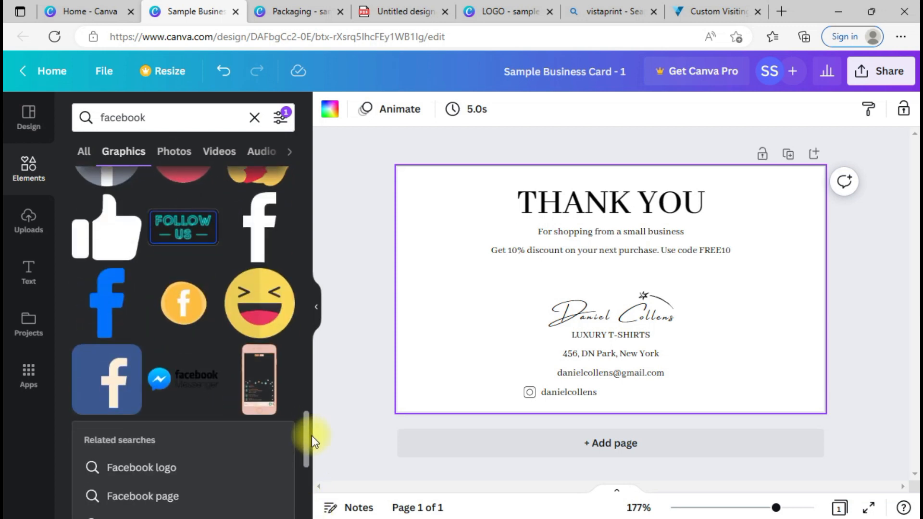
left_click_drag(299, 329, 299, 189)
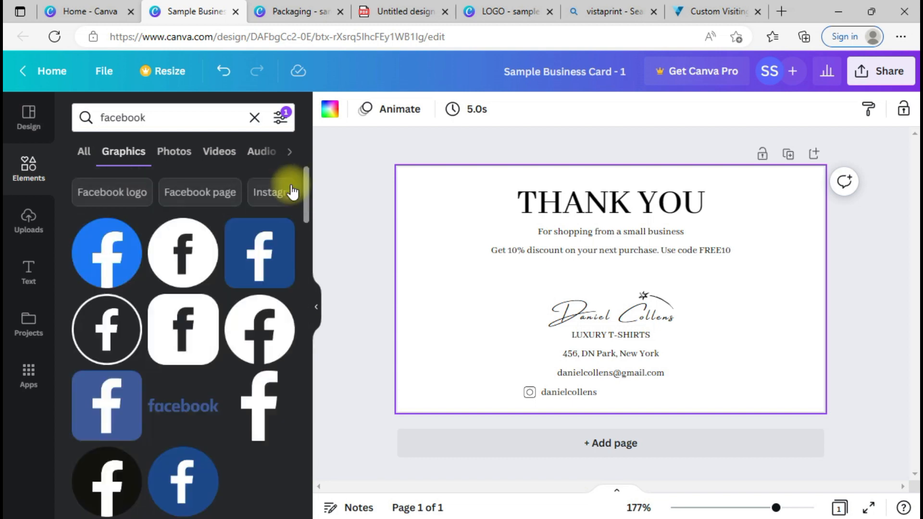
Step: Add a Facebook icon, shrink it and place it beside the Instagram username
left_click(177, 329)
mouse_move(643, 296)
left_mouse_down()
mouse_move(694, 284)
mouse_move(759, 307)
left_mouse_up()
left_click_drag(783, 273, 721, 374)
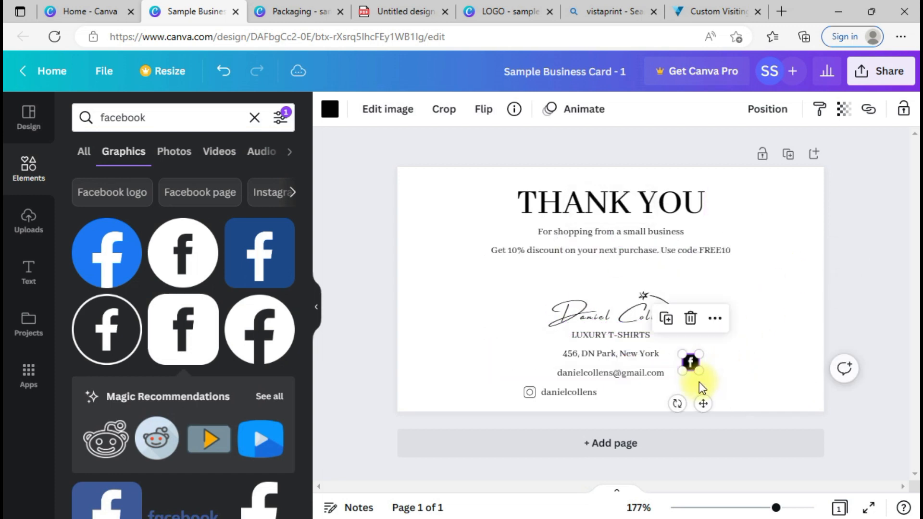
left_click_drag(697, 404, 632, 435)
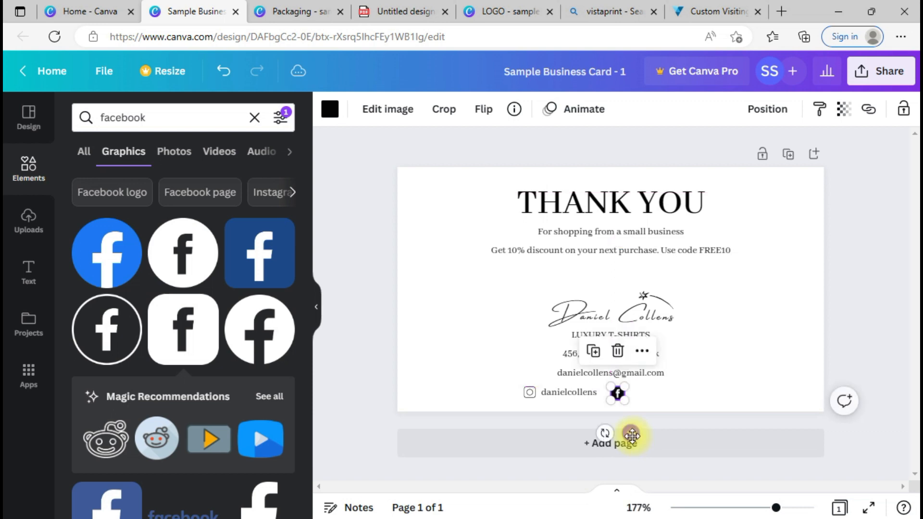
Step: Copy the username handle beside the Facebook icon, edit it with an 'FB' suffix, widen to one line
left_click(566, 395)
key("ctrl+d")
left_click_drag(592, 412, 659, 391)
double_click(659, 391)
left_click(686, 392)
key("Return")
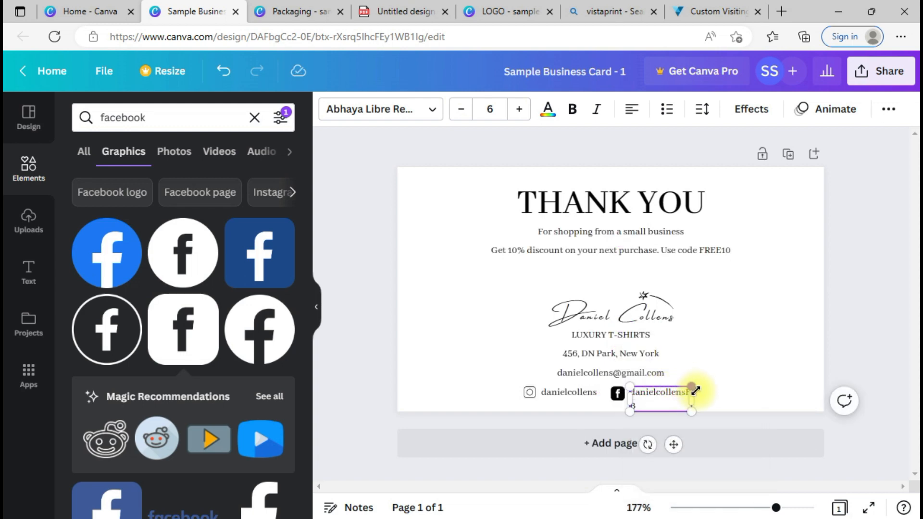
left_click_drag(696, 398, 711, 396)
left_click(731, 366)
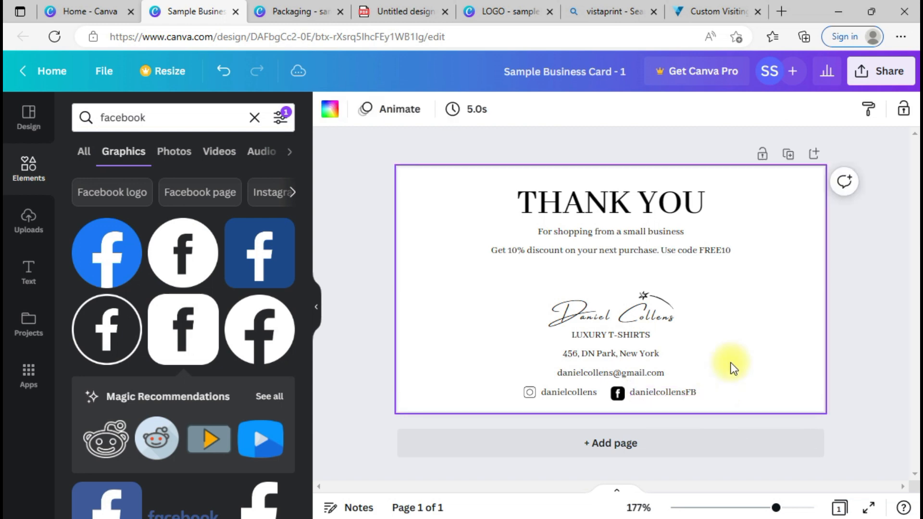
left_click_drag(686, 397, 686, 397)
left_click(730, 338)
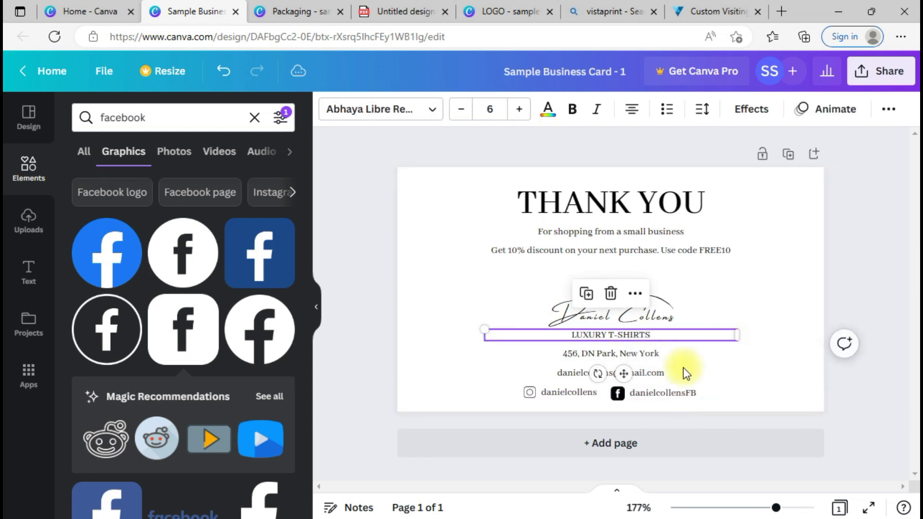
Step: Delete the old icon beside the username and search Elements for 'instagram'
left_click(529, 393)
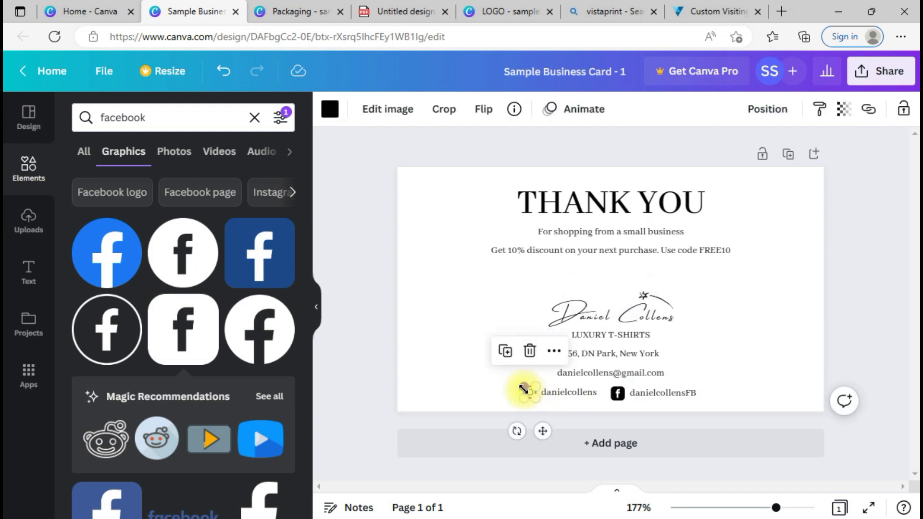
key("Delete")
double_click(137, 121)
type("insta")
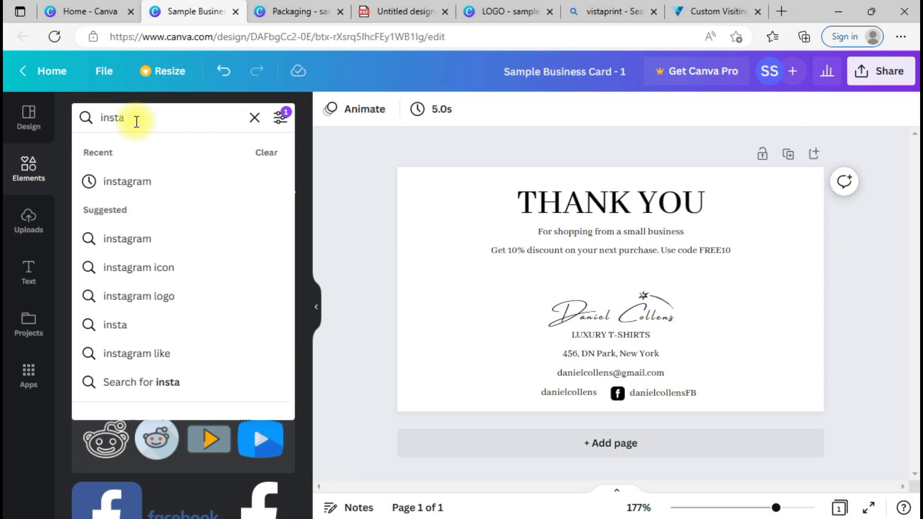
type("gram")
key("Return")
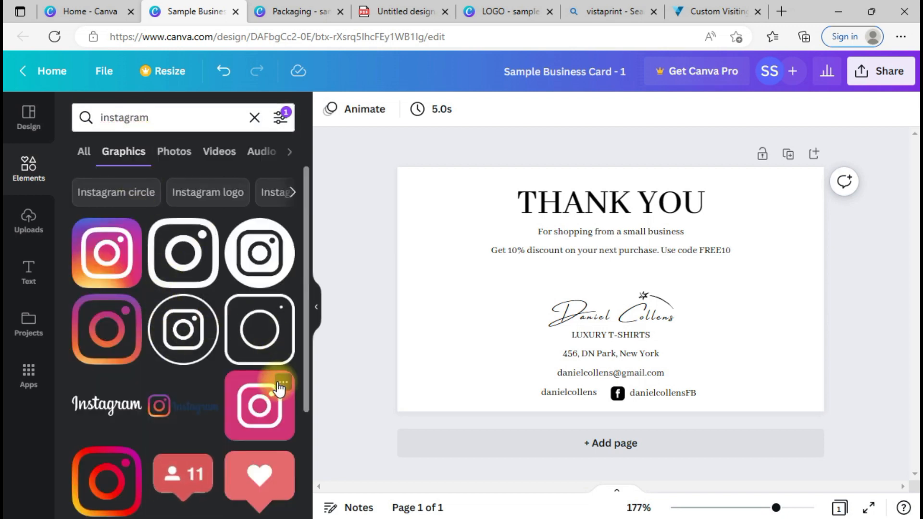
scroll(308, 313, "down", 4)
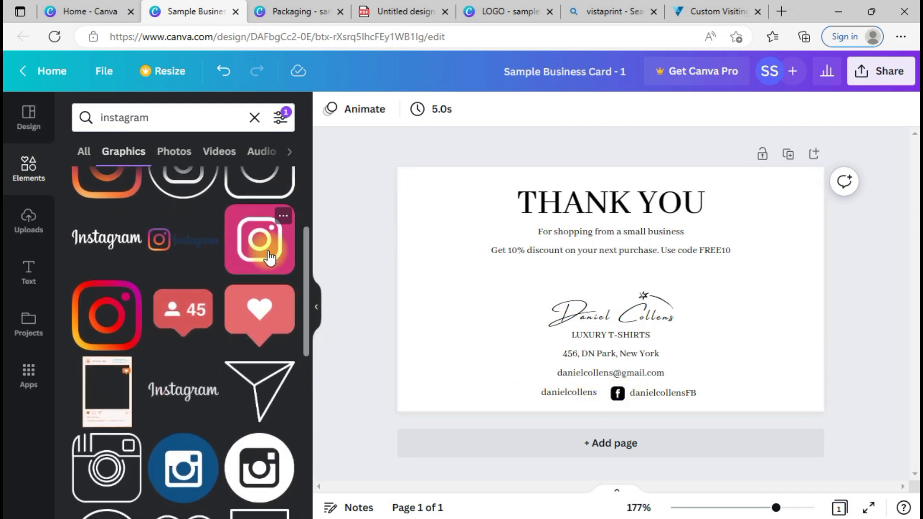
left_click_drag(305, 257, 314, 402)
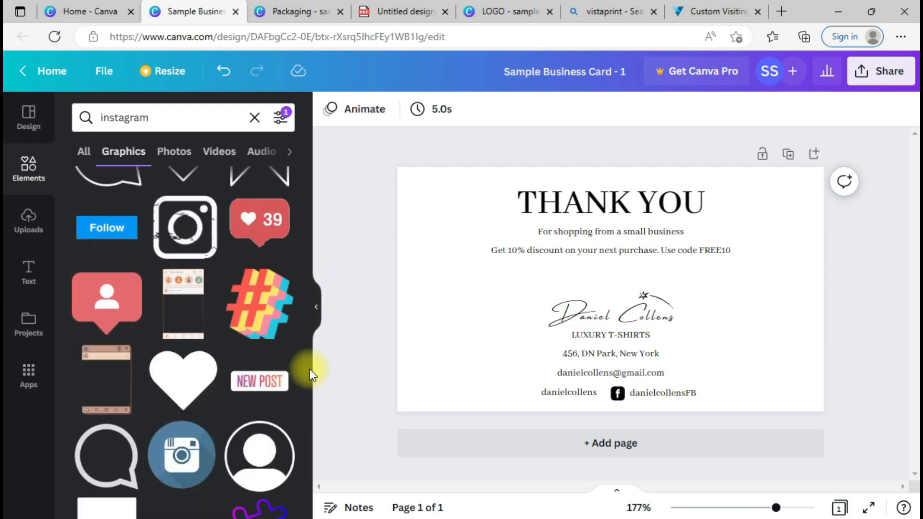
left_click_drag(304, 365, 301, 265)
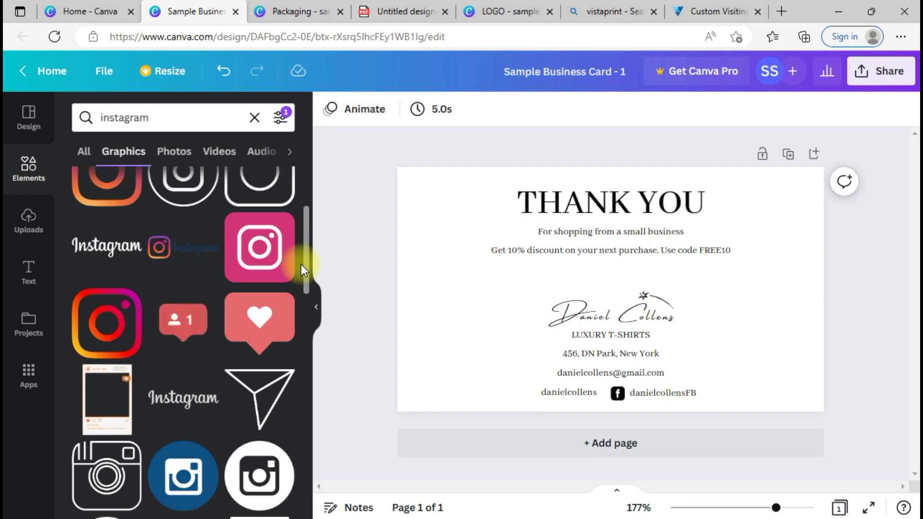
Step: Add the pink Instagram logo, recolour it black, shrink it and place it before the username
left_click(281, 247)
left_click_drag(630, 281, 430, 285)
left_click_drag(472, 292, 472, 291)
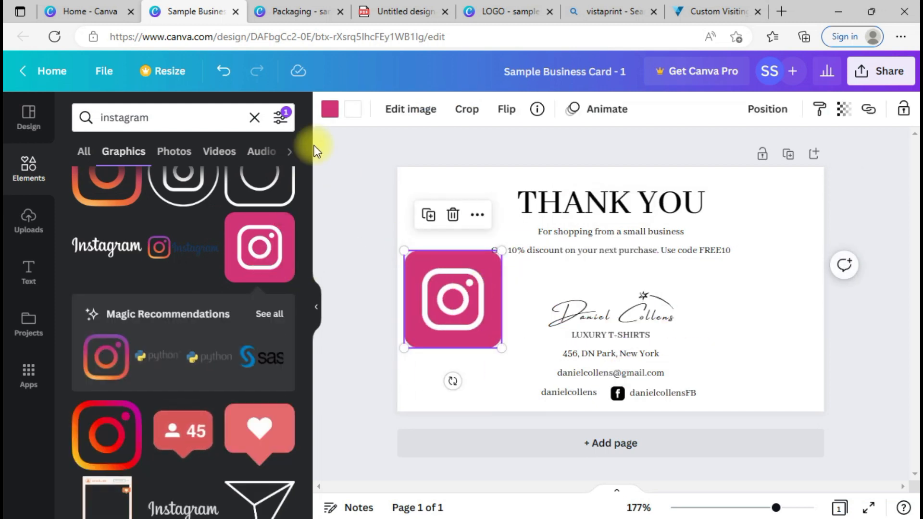
left_click(330, 109)
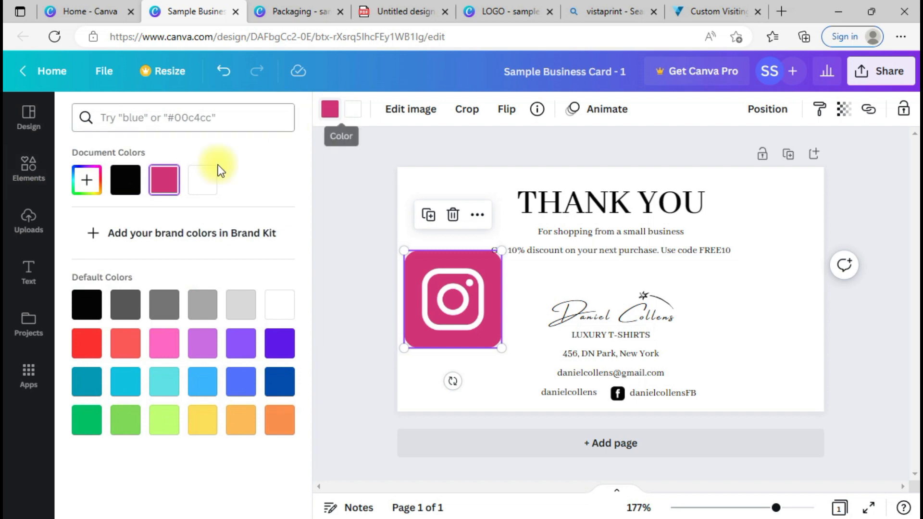
left_click(122, 181)
left_click_drag(405, 249, 480, 342)
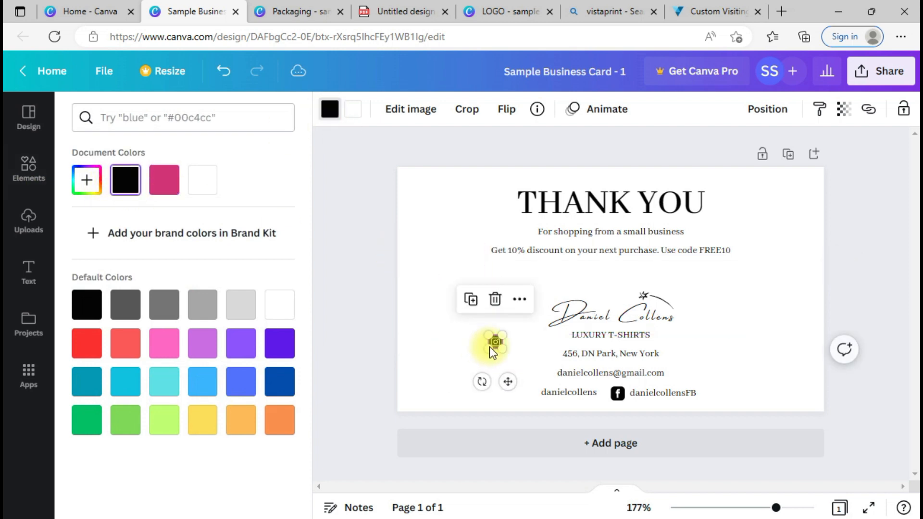
left_click_drag(507, 380, 540, 429)
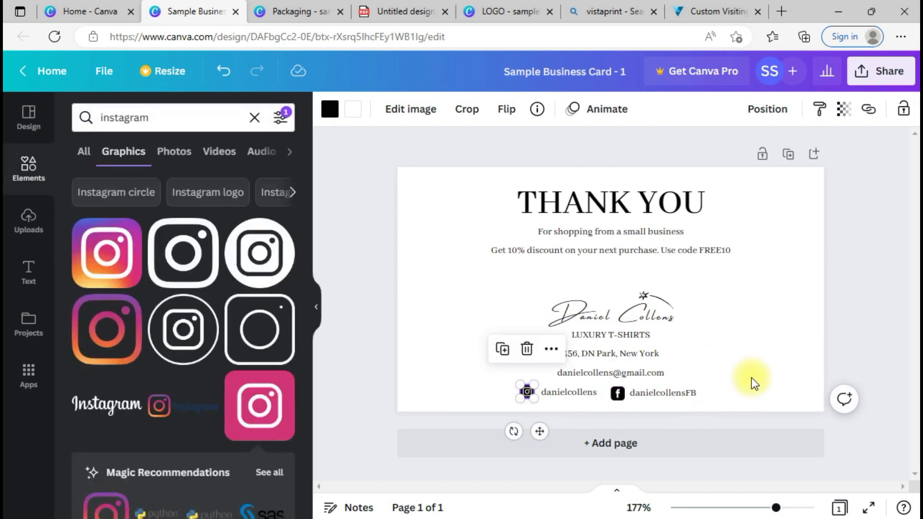
left_click(752, 376)
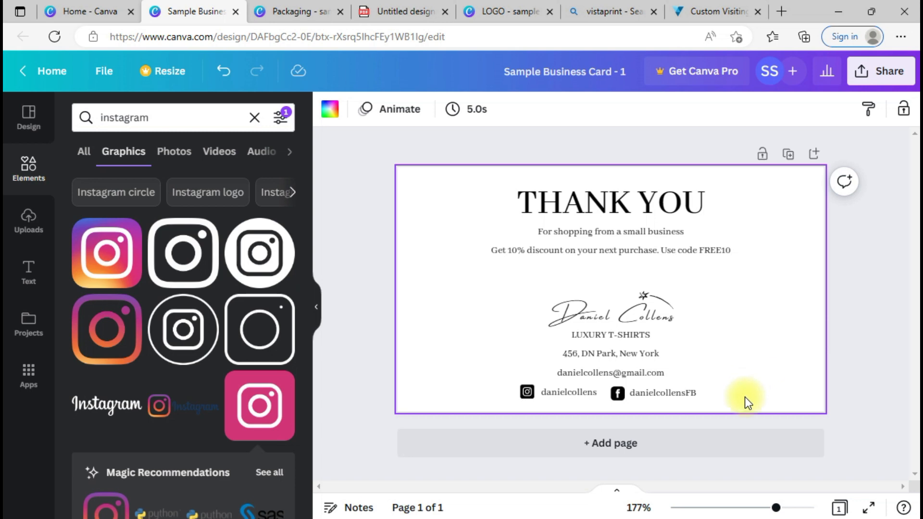
left_click_drag(744, 399, 460, 299)
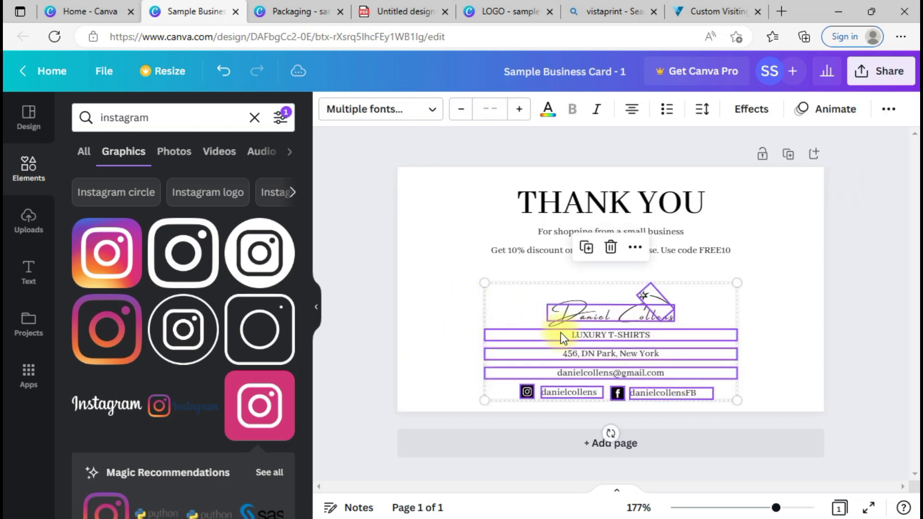
Step: Raise the contact block slightly and line the Instagram group up with the social row
left_click_drag(563, 340, 563, 334)
left_click(625, 406)
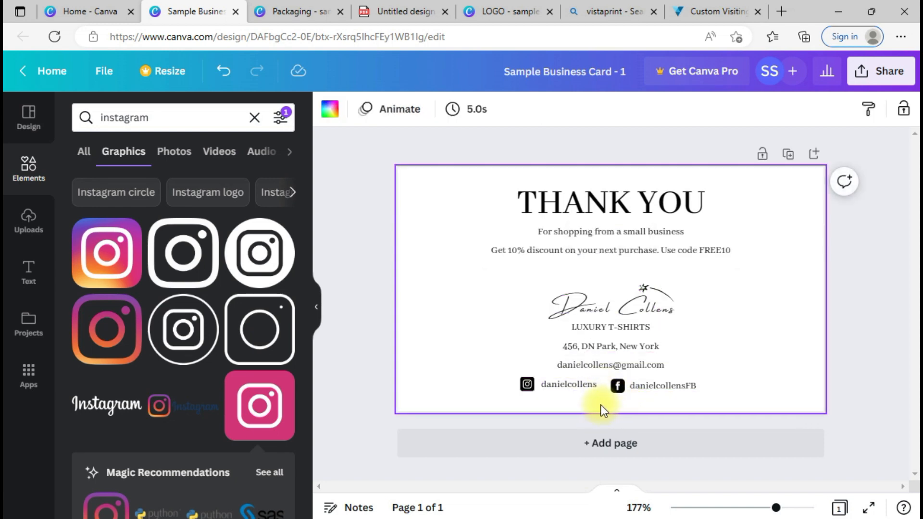
left_click(558, 384)
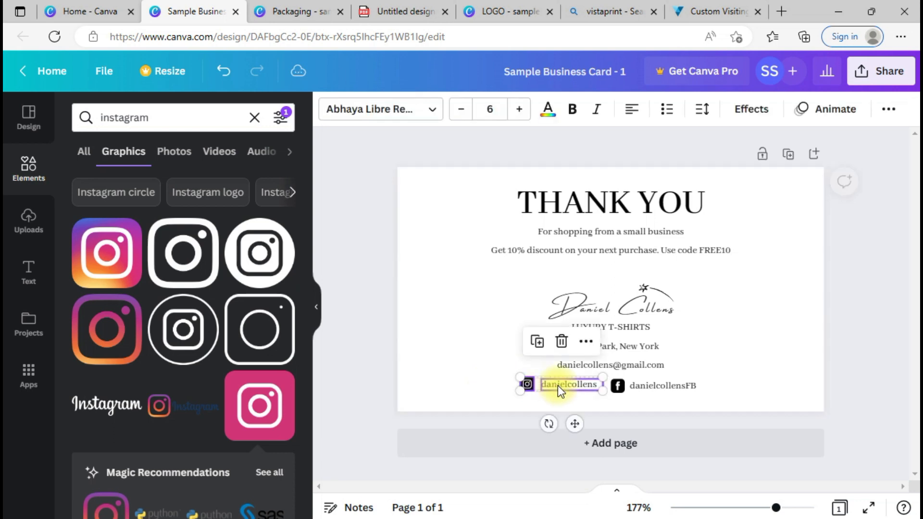
left_click_drag(572, 388, 569, 386)
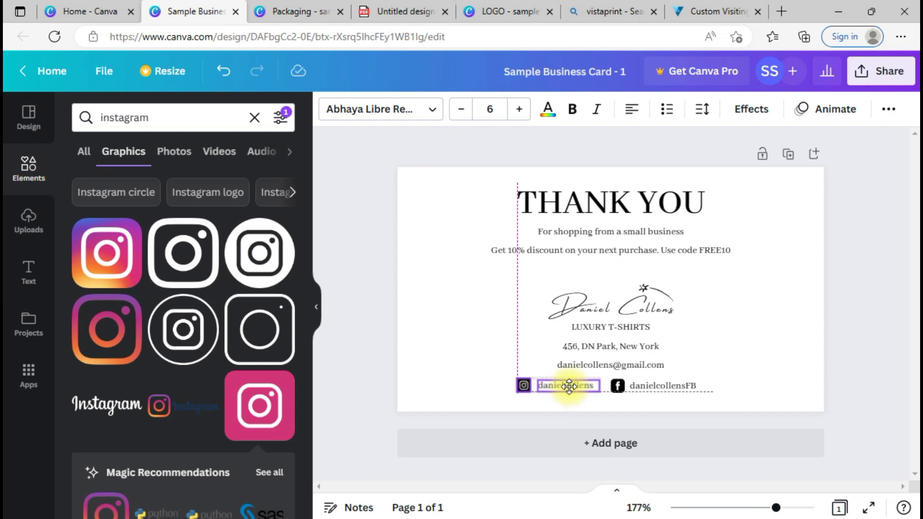
left_click_drag(569, 387, 569, 387)
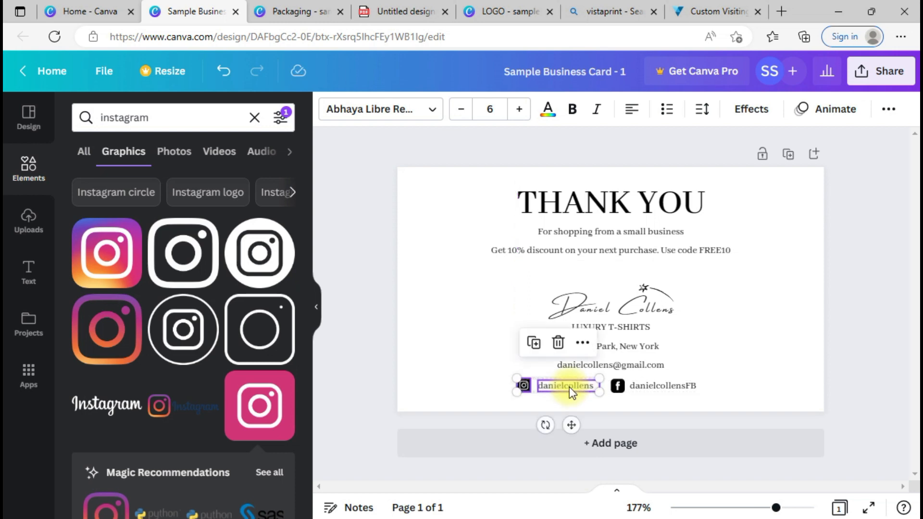
left_click(771, 359)
Step: Enlarge the signature and contact block slightly from its corner
left_click_drag(742, 391, 552, 391)
left_click(749, 319)
left_click(722, 358)
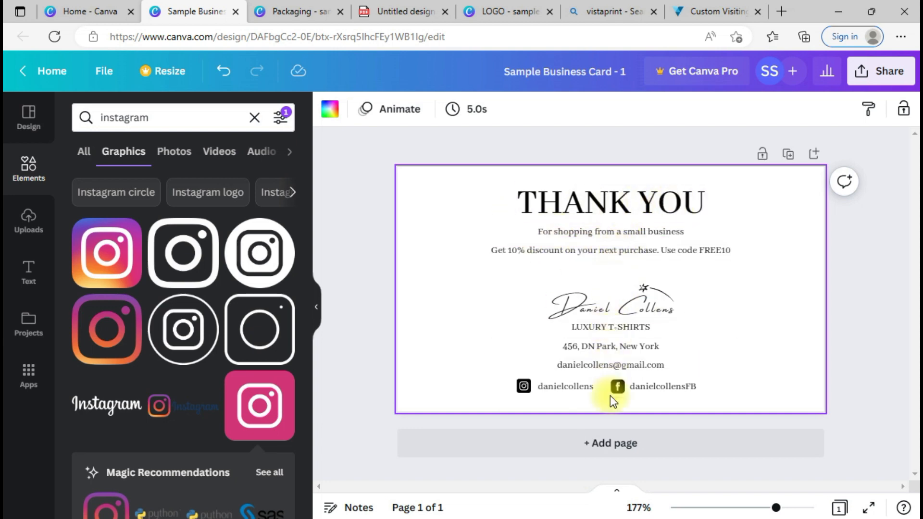
mouse_move(775, 396)
left_mouse_down()
mouse_move(533, 301)
mouse_move(505, 281)
left_mouse_up()
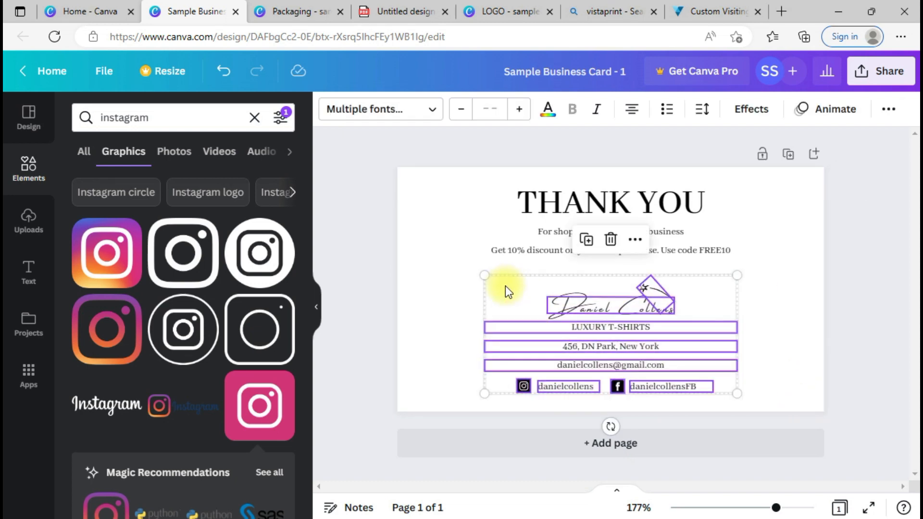
mouse_move(484, 275)
left_mouse_down()
mouse_move(449, 227)
mouse_move(351, 212)
mouse_move(552, 237)
mouse_move(557, 253)
mouse_move(486, 265)
left_mouse_up()
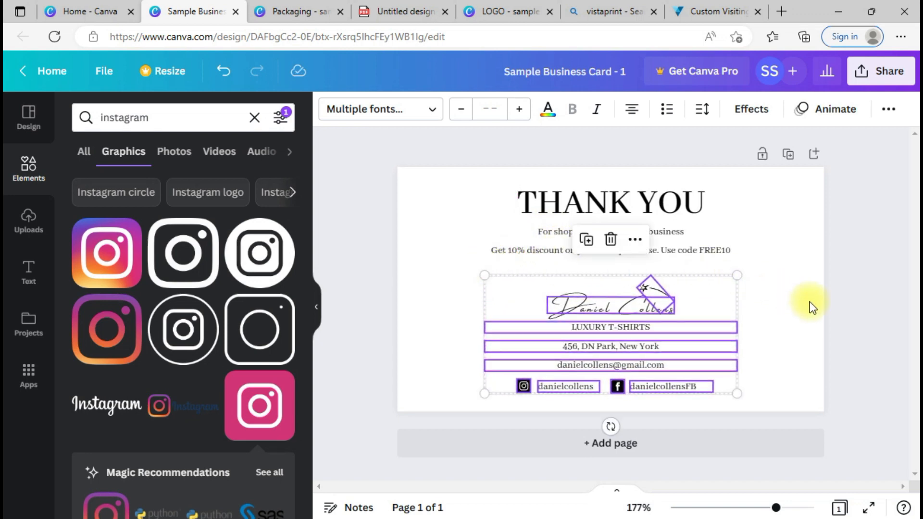
left_click(809, 301)
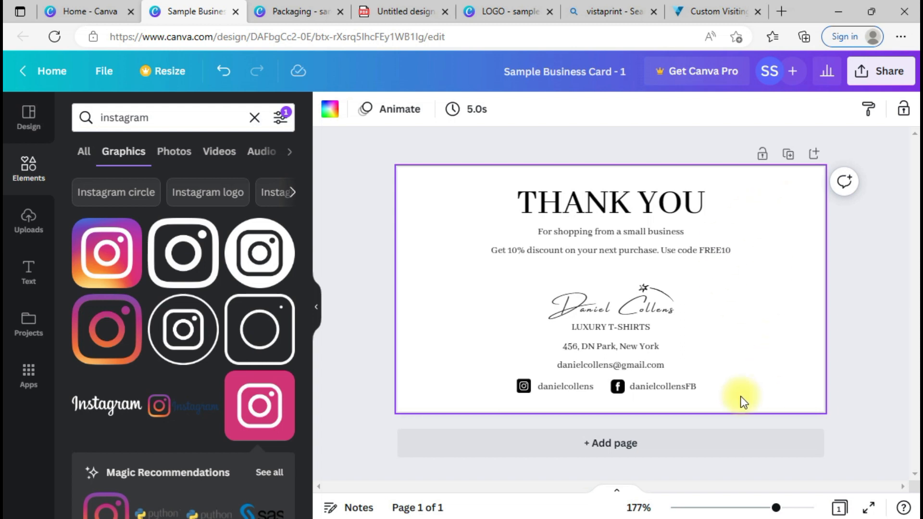
Step: Remove the accidentally pasted duplicate of the username text
left_click(607, 252)
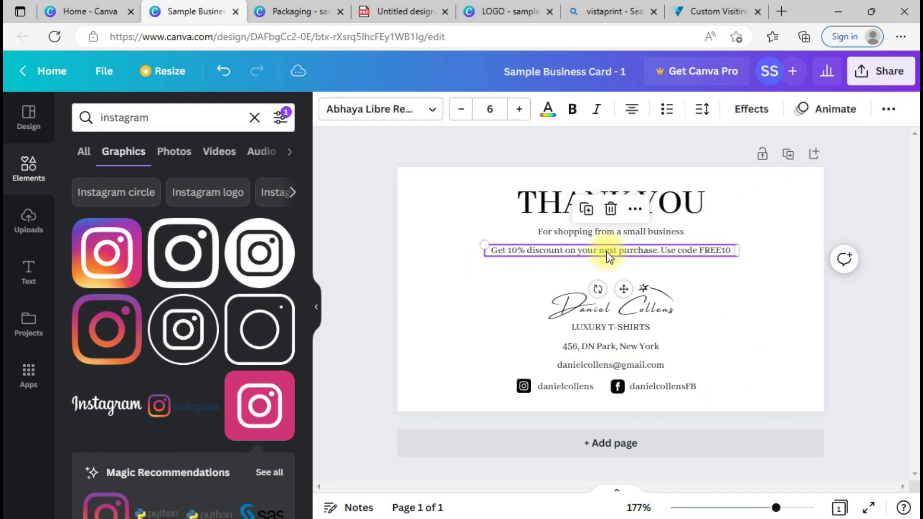
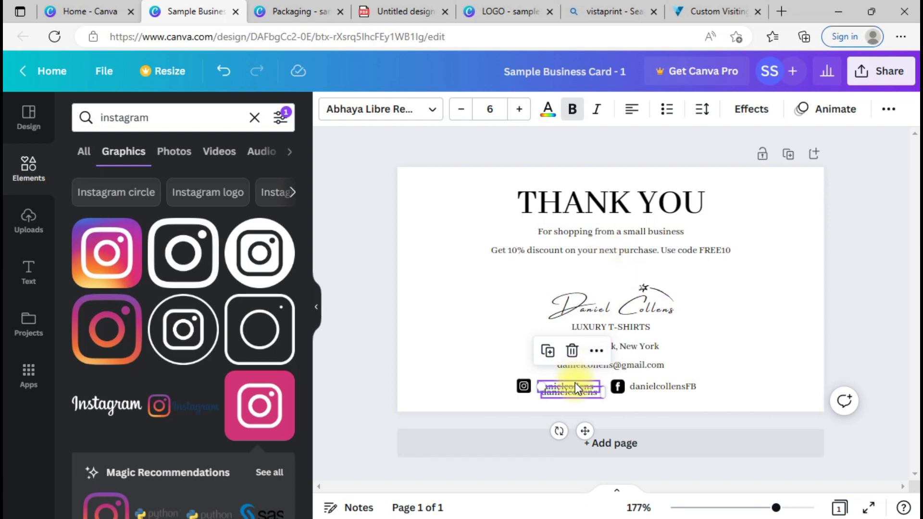
key("Delete")
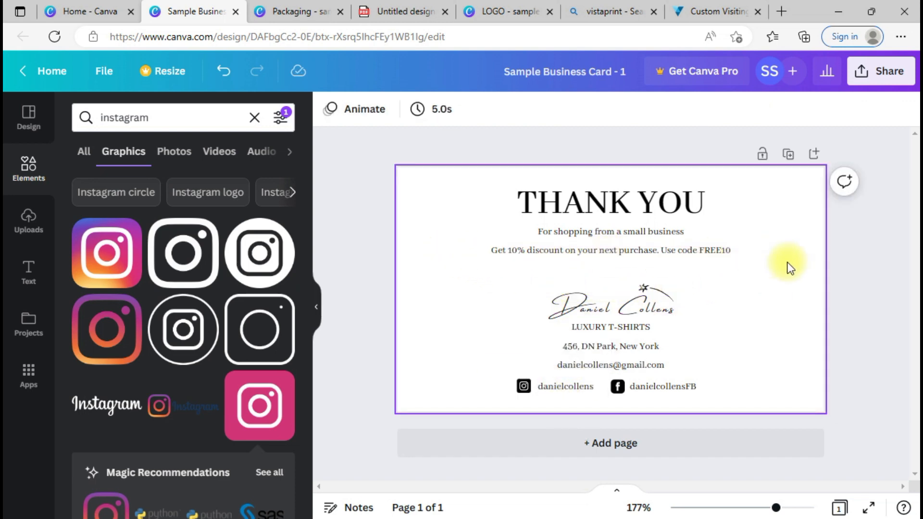
Step: Move THANK YOU and its two lines lower, shifting the THANK YOU heading left
mouse_move(760, 314)
left_mouse_down()
mouse_move(513, 194)
mouse_move(518, 186)
mouse_move(544, 206)
left_mouse_up()
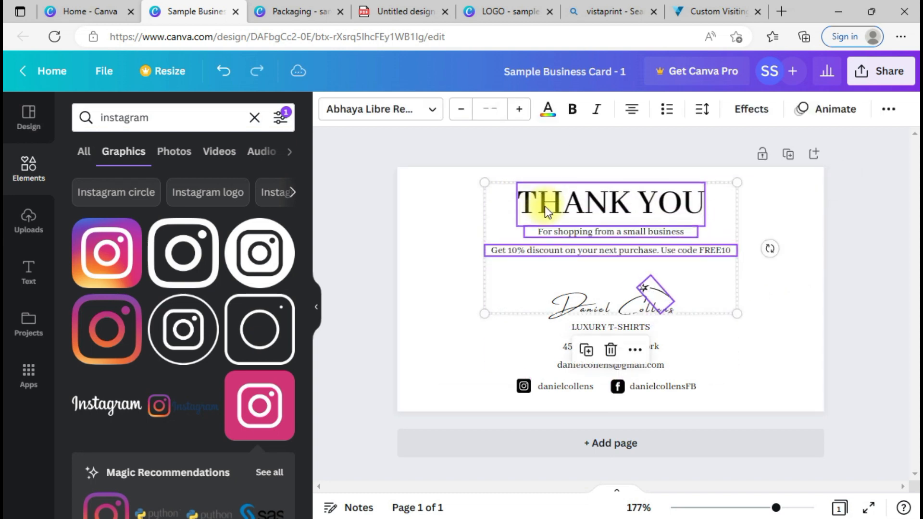
left_click(807, 253)
left_click_drag(741, 258, 541, 223)
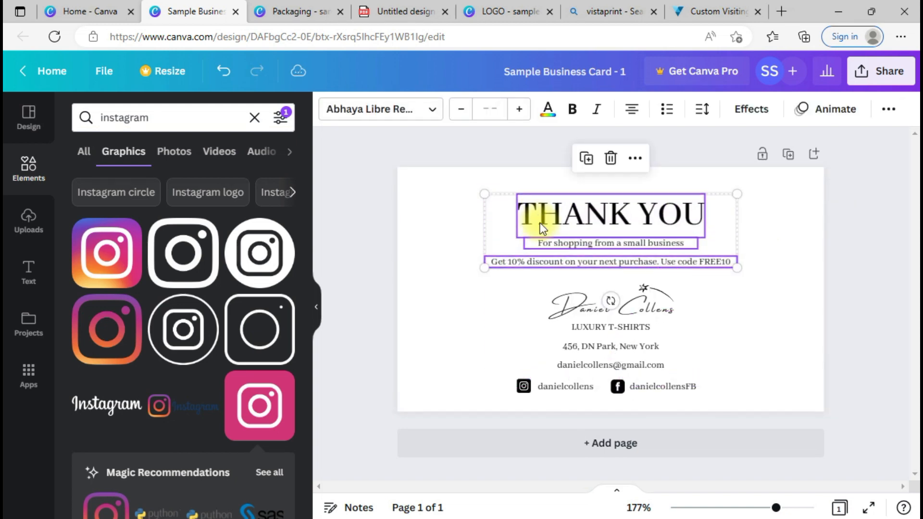
left_click(597, 183)
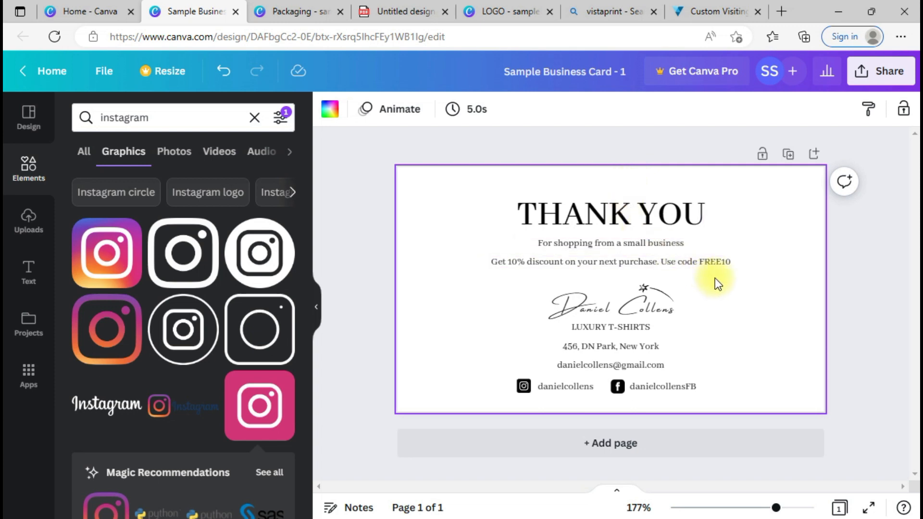
left_click_drag(651, 204, 583, 209)
left_click(751, 230)
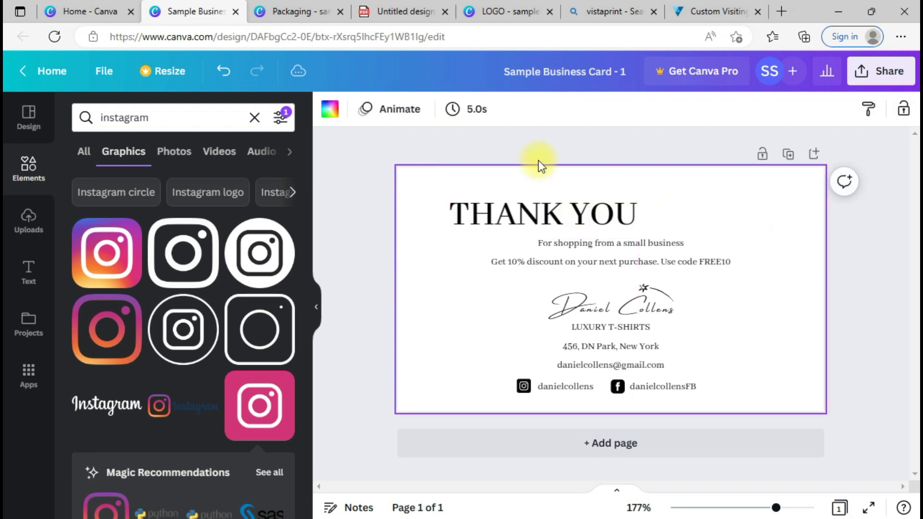
Step: Add a straight line from a 'lines' search and set its line weight to 1
double_click(111, 121)
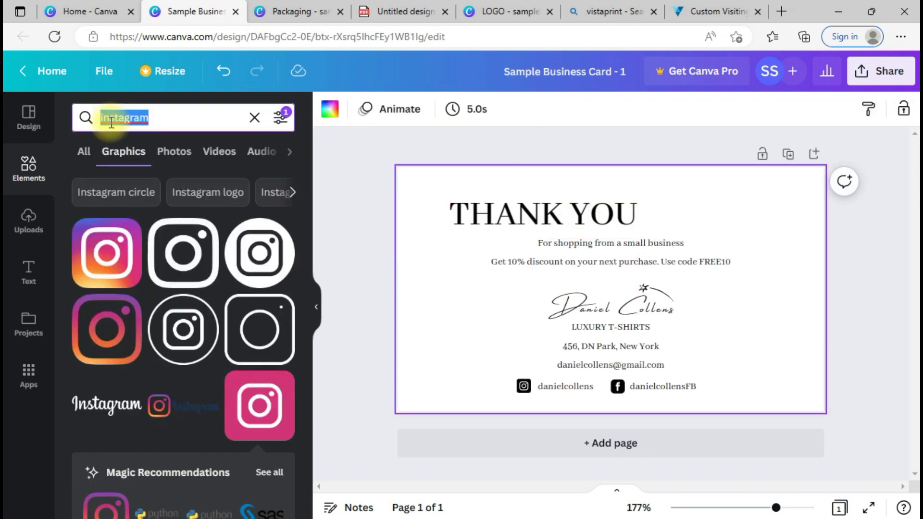
type("lines")
key("Return")
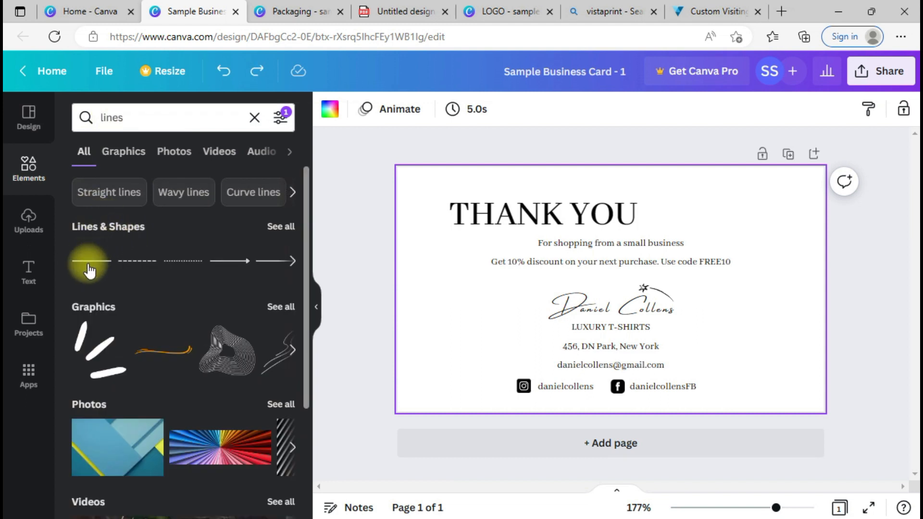
left_click(89, 269)
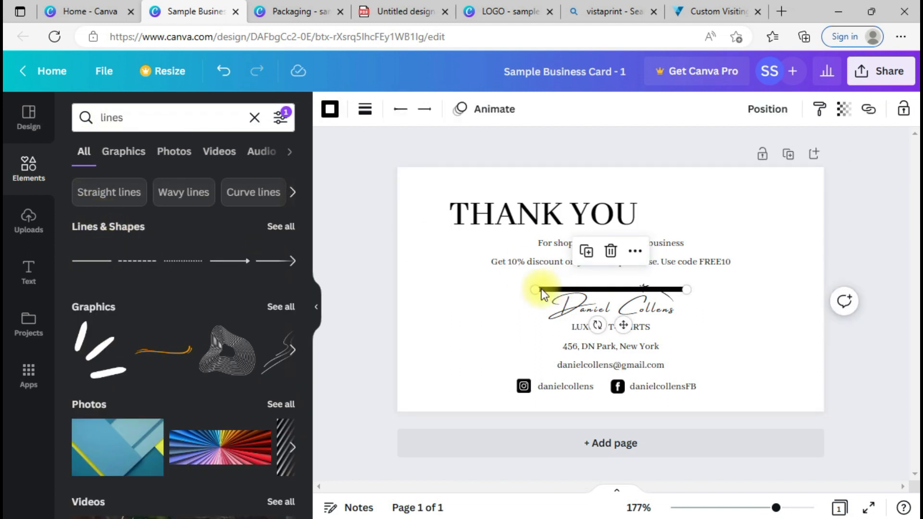
mouse_move(551, 297)
left_mouse_down()
mouse_move(486, 271)
mouse_move(456, 303)
left_mouse_up()
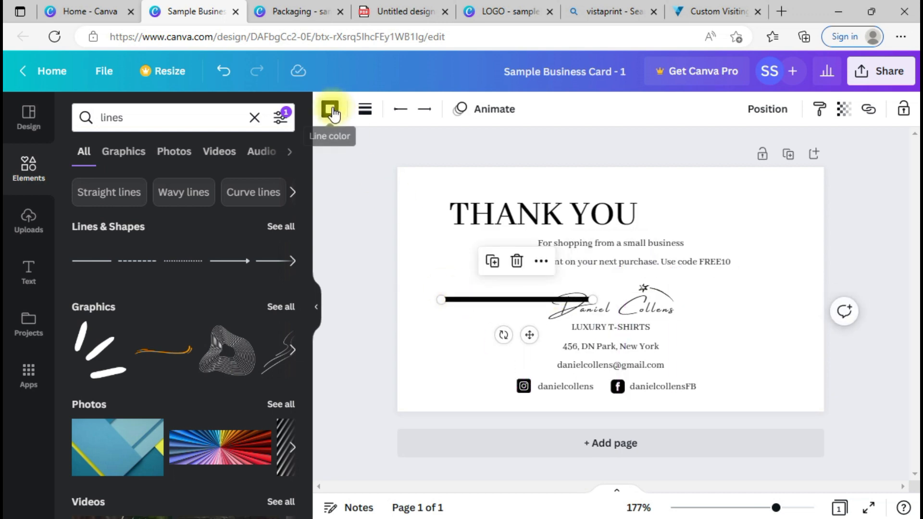
left_click(365, 118)
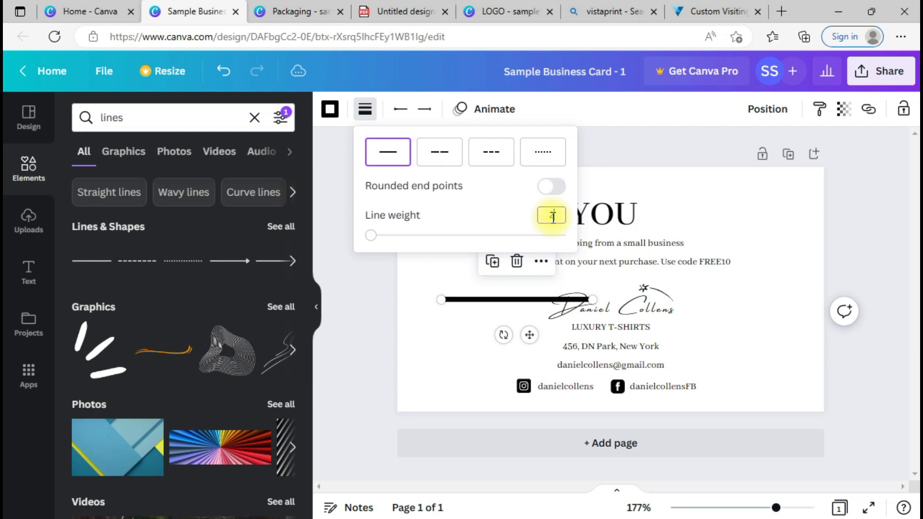
left_click(472, 215)
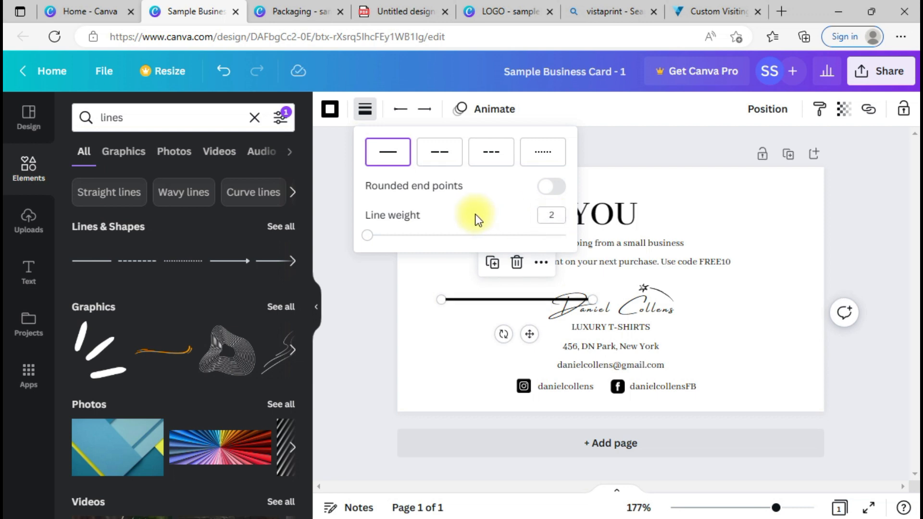
left_click(558, 212)
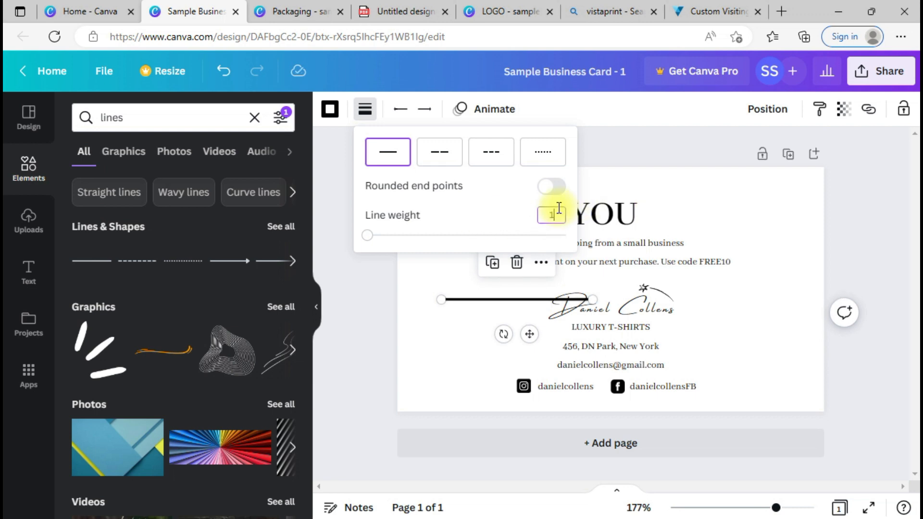
type("1")
left_click(497, 208)
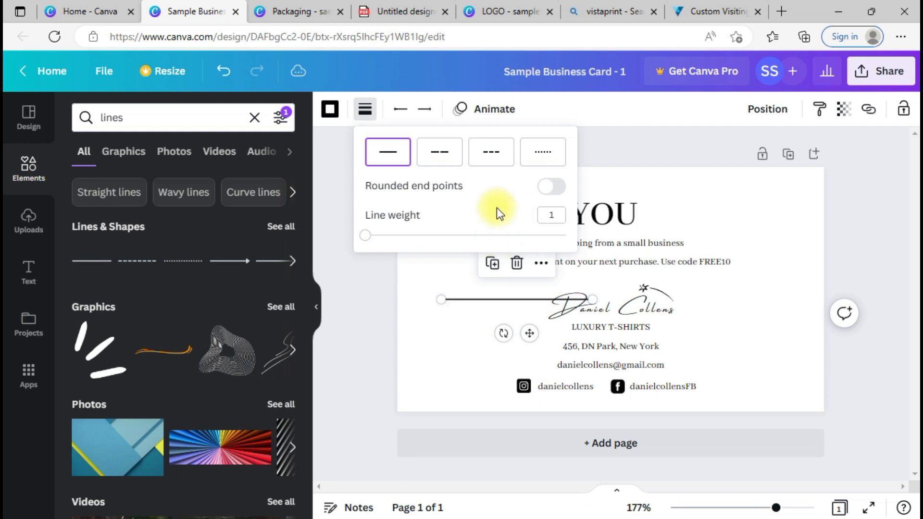
Step: Fit the line to the right of THANK YOU and add a blank second page
left_click_drag(529, 334, 728, 260)
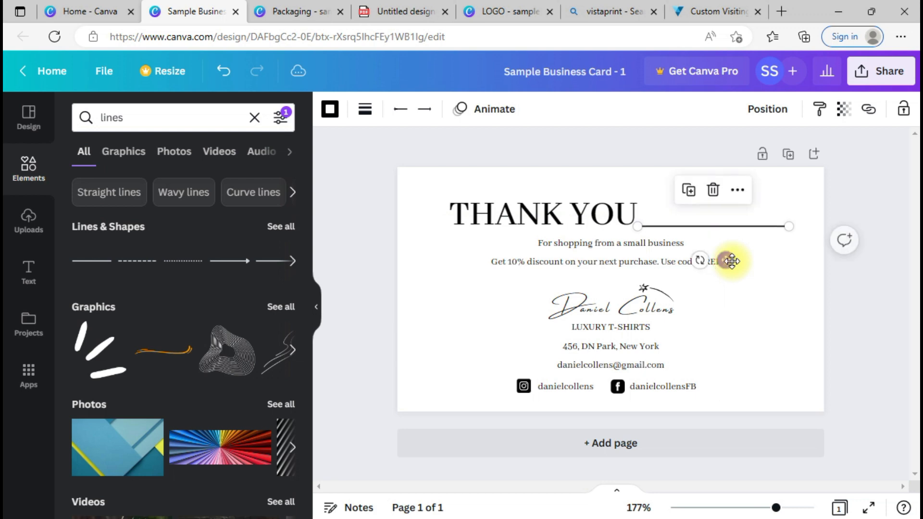
left_click(801, 260)
left_click(784, 227)
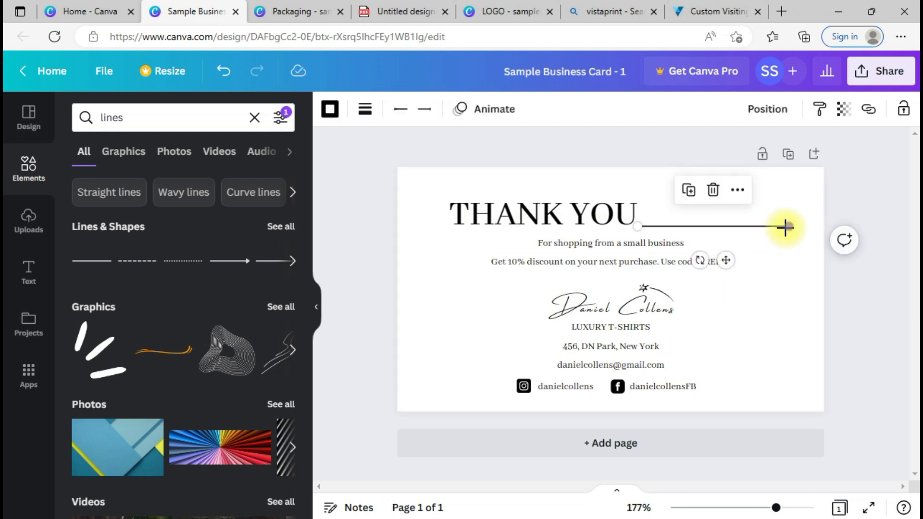
left_click_drag(785, 227, 772, 228)
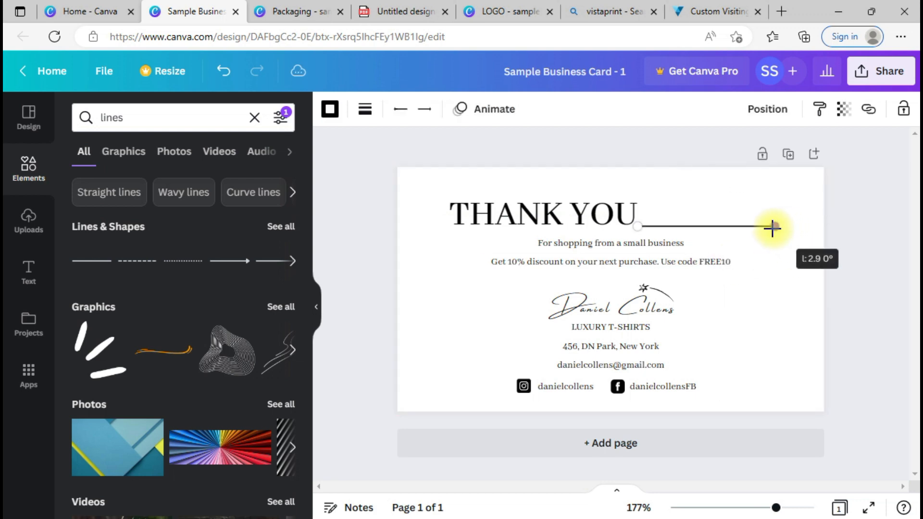
left_click(781, 268)
left_click(729, 229)
left_click_drag(729, 230, 741, 234)
left_click(789, 317)
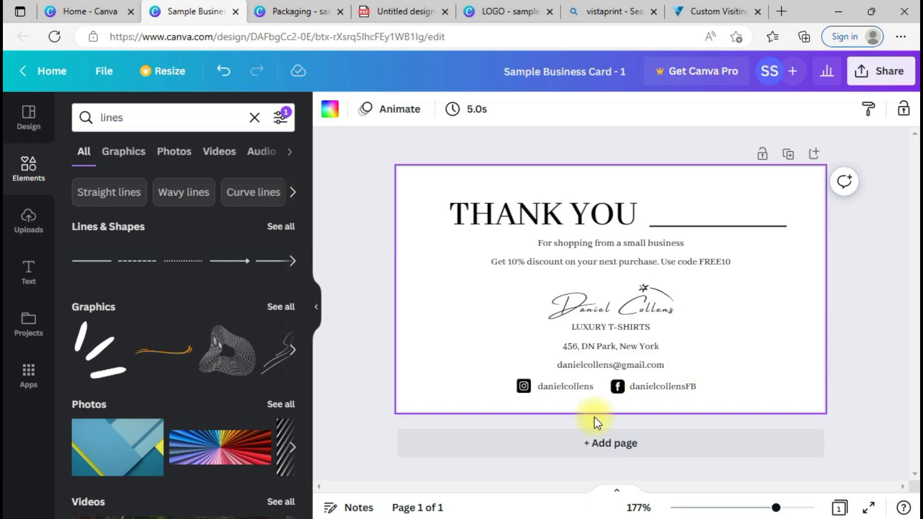
left_click(562, 457)
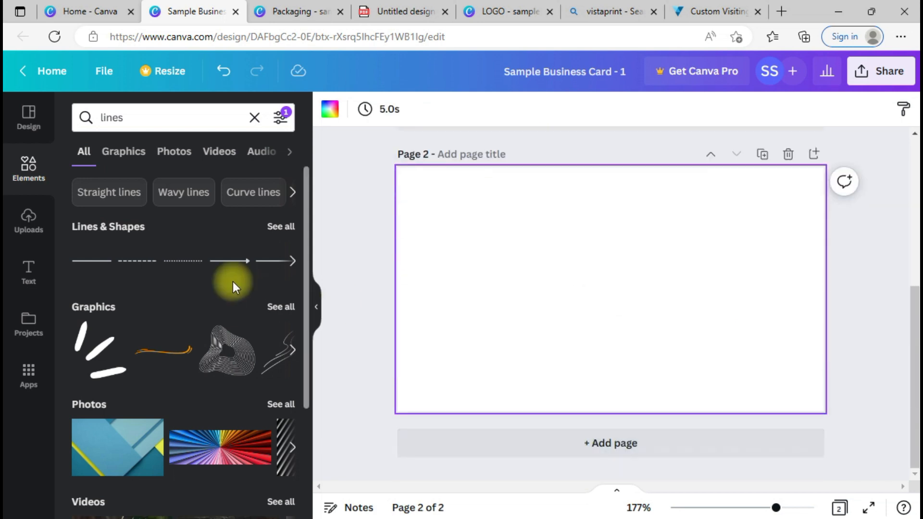
Step: From the Home page, search 'Thank you Card' and create a portrait Thank You Note Card design
left_click(102, 7)
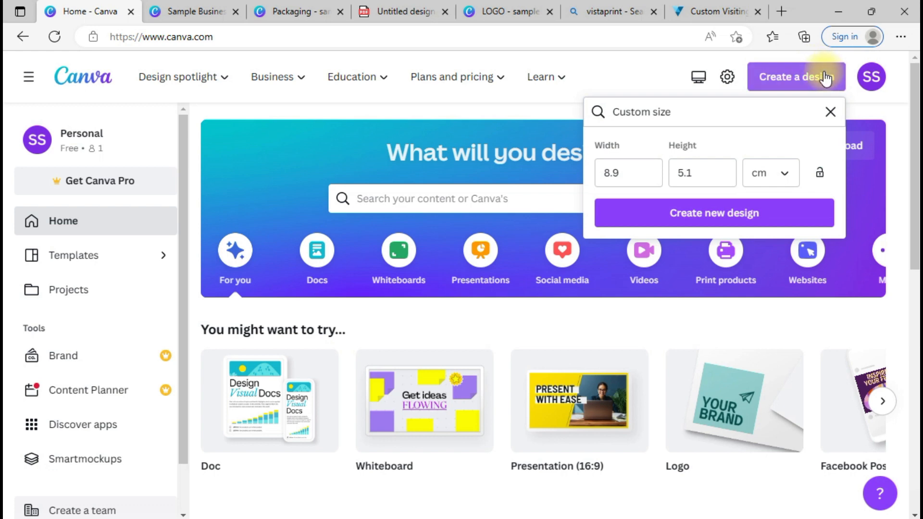
left_click(817, 77)
left_click(768, 95)
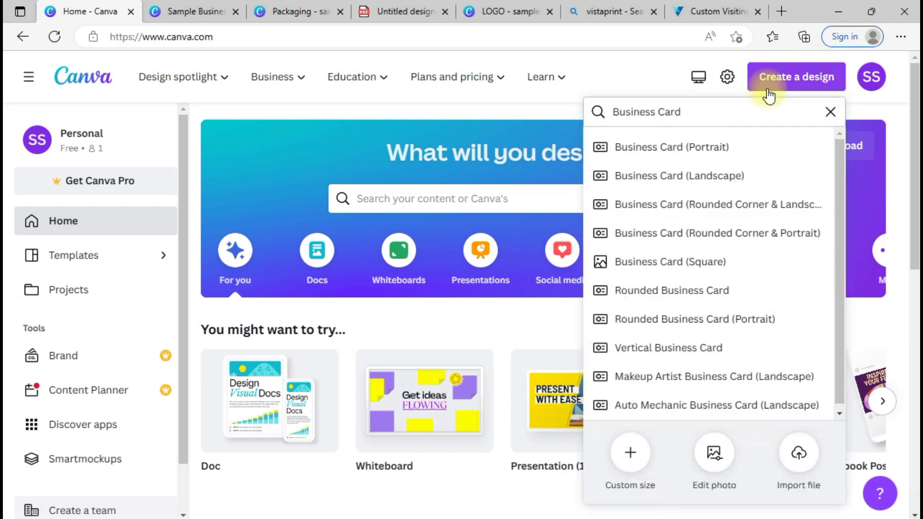
triple_click(675, 118)
type("Thank")
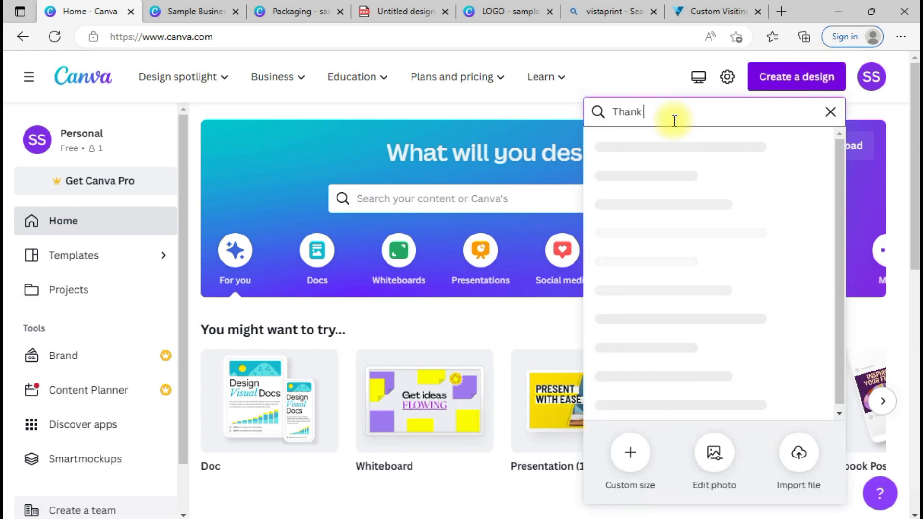
type(" you Card")
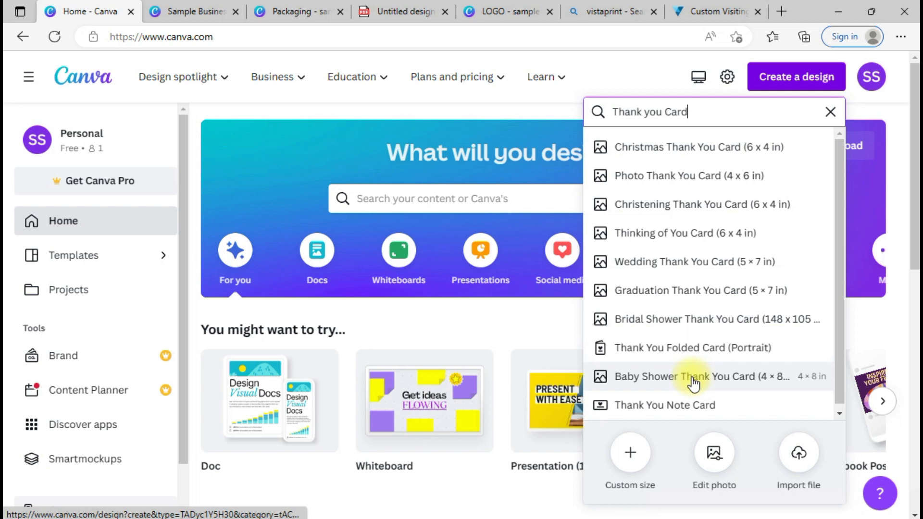
left_click(685, 413)
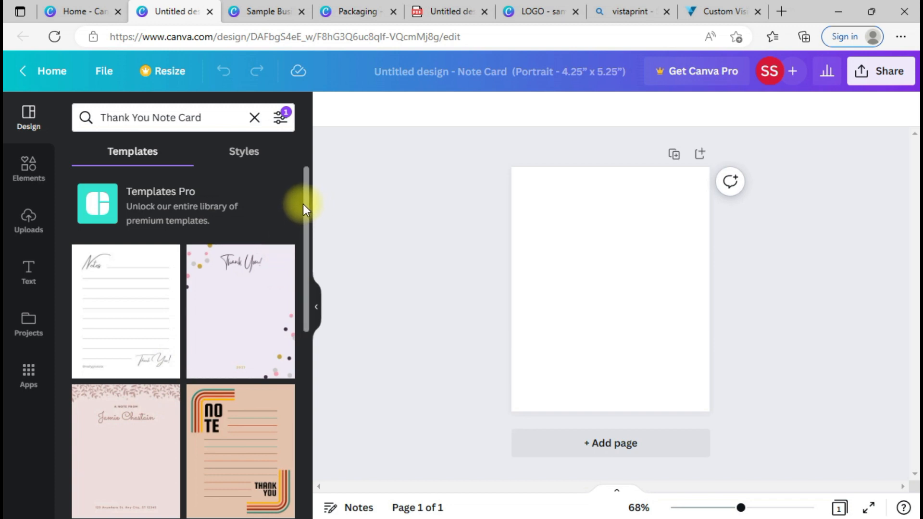
Step: Browse the Note Card templates, then return to the Canva home page
scroll(309, 221, "down", 5)
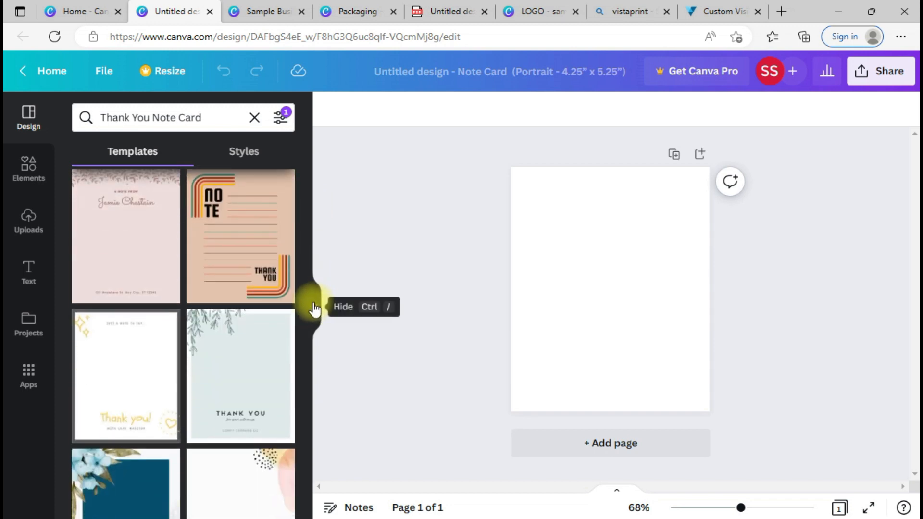
left_click_drag(306, 272, 312, 440)
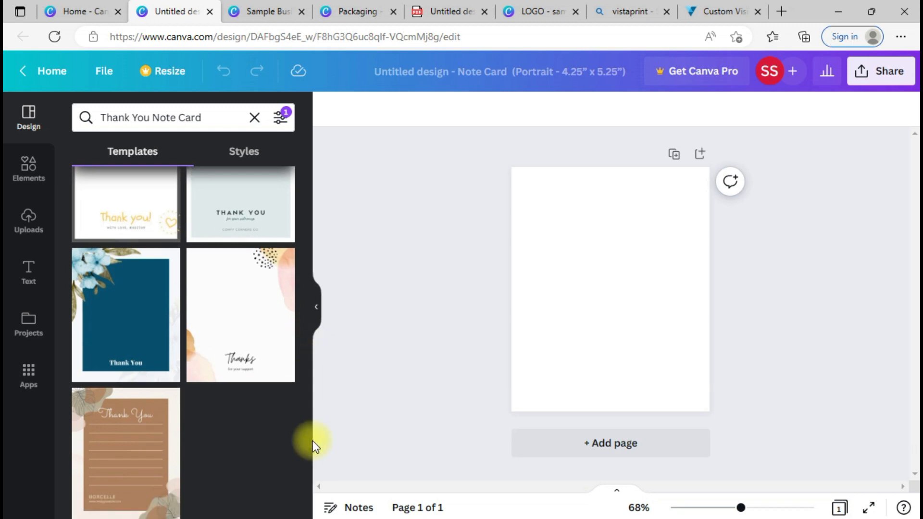
left_click(81, 1)
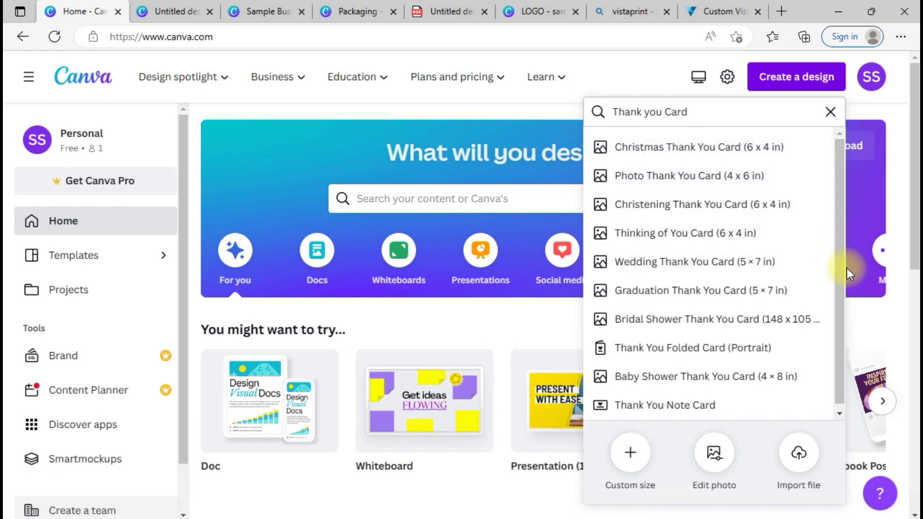
Step: Create a 4 × 6 in Photo Thank You Card design, then go back to Sample Business Card - 1
left_click_drag(842, 277, 841, 373)
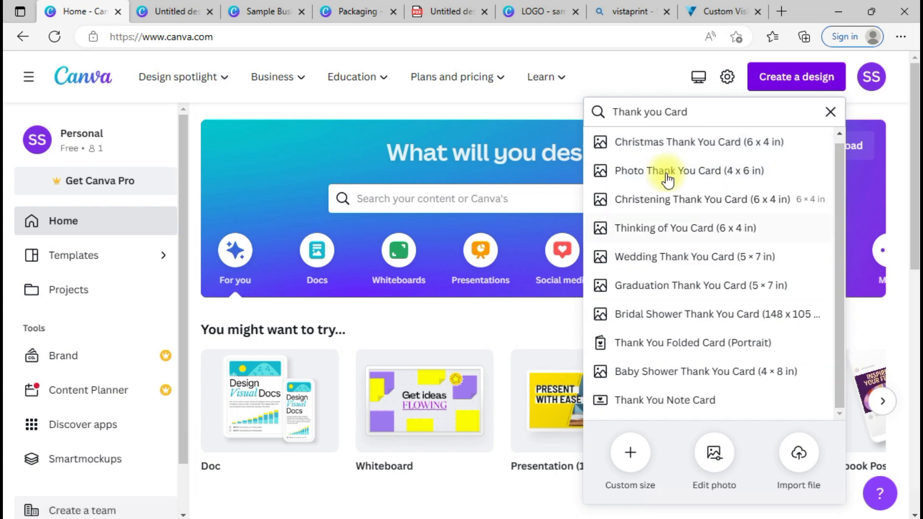
left_click(701, 173)
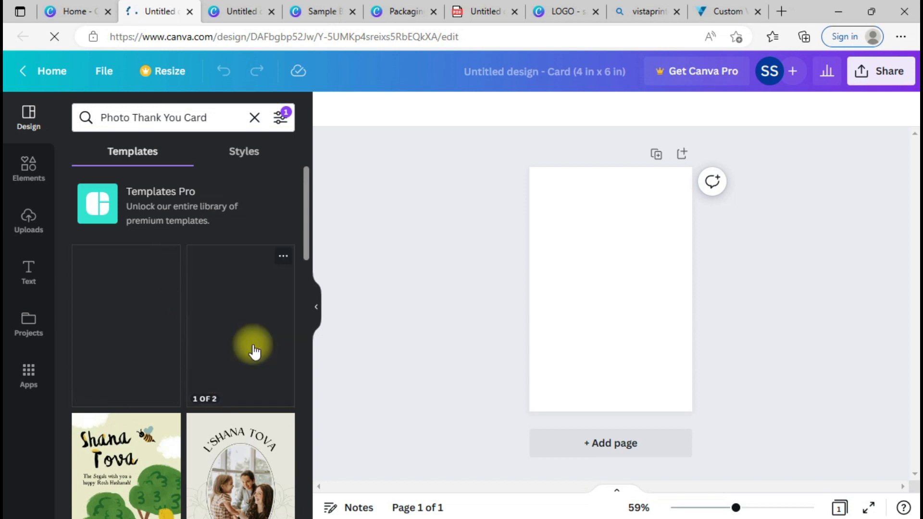
left_click_drag(308, 228, 309, 365)
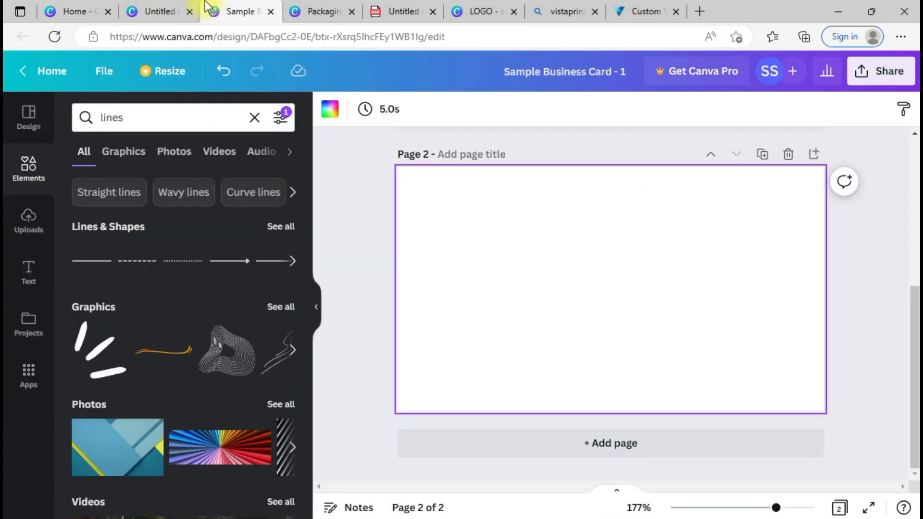
left_click(255, 7)
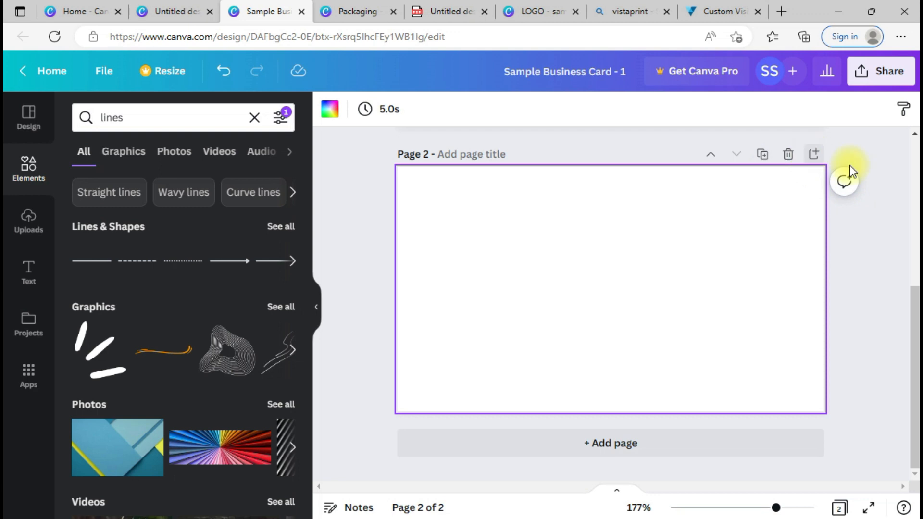
Step: Duplicate the THANK YOU card page and delete the blank Page 3, leaving two pages
scroll(912, 209, "up", 5)
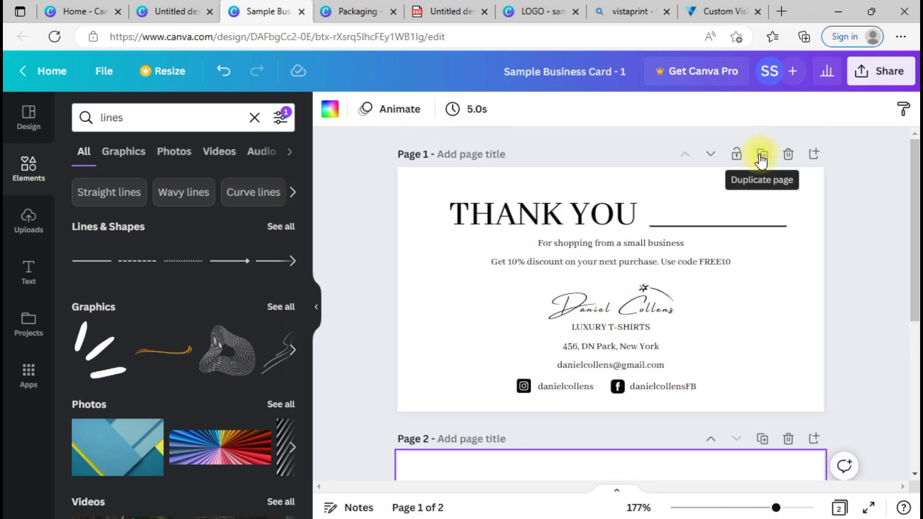
left_click(761, 156)
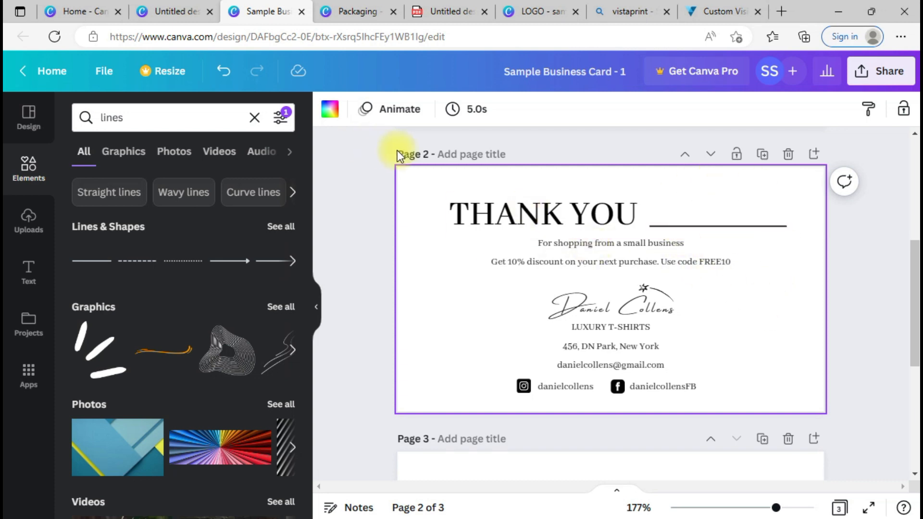
scroll(918, 177, "up", 5)
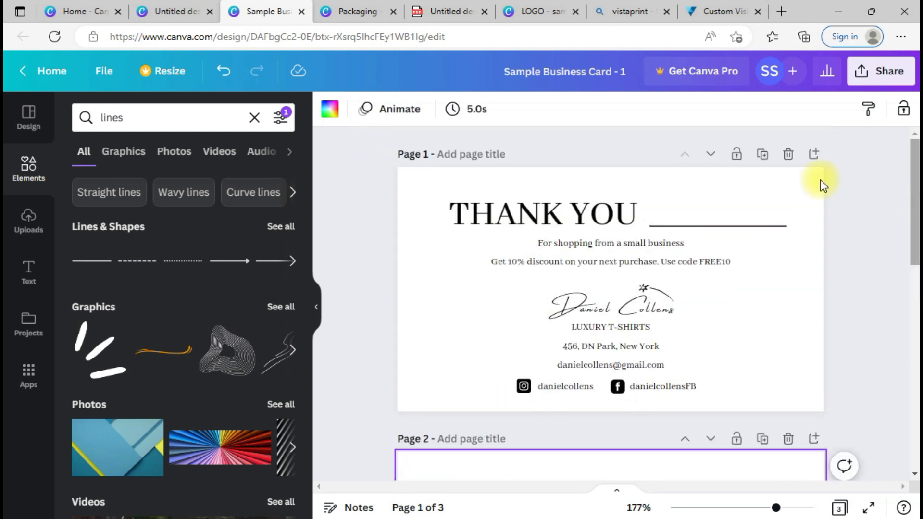
left_click_drag(913, 202, 906, 491)
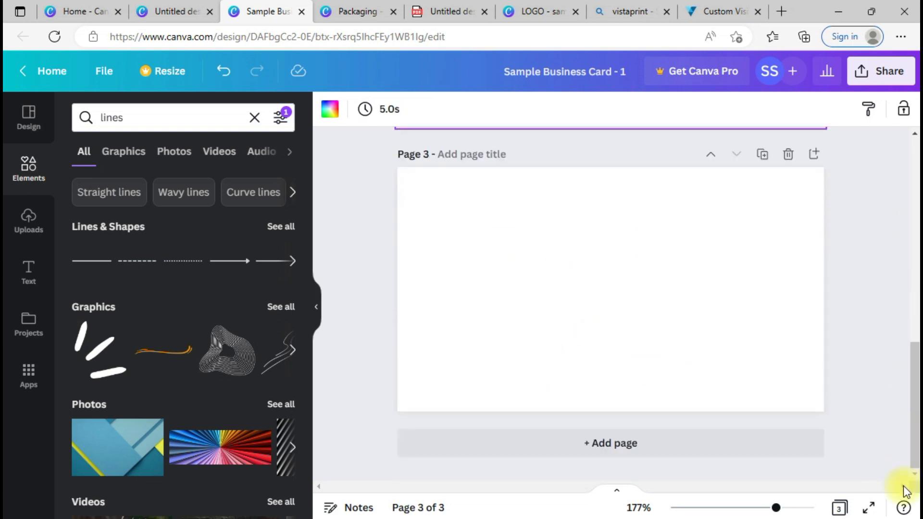
left_click(788, 154)
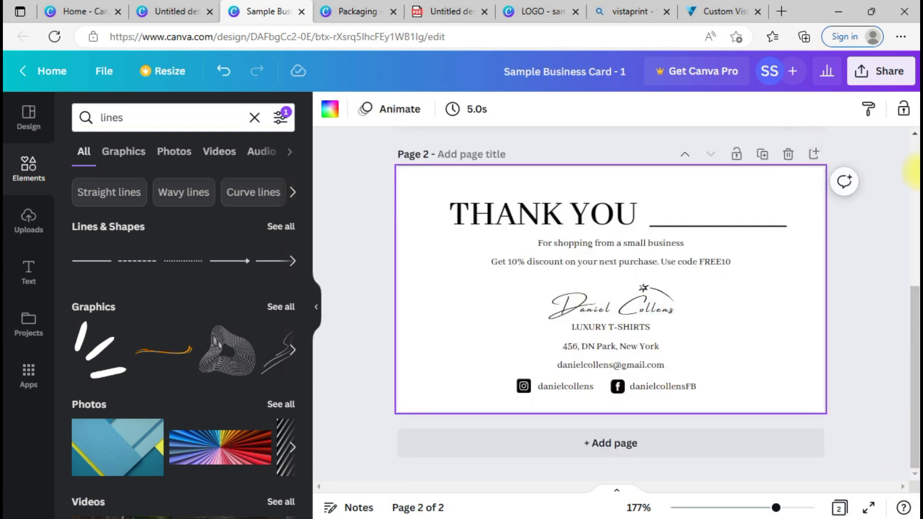
left_click_drag(913, 173, 914, 368)
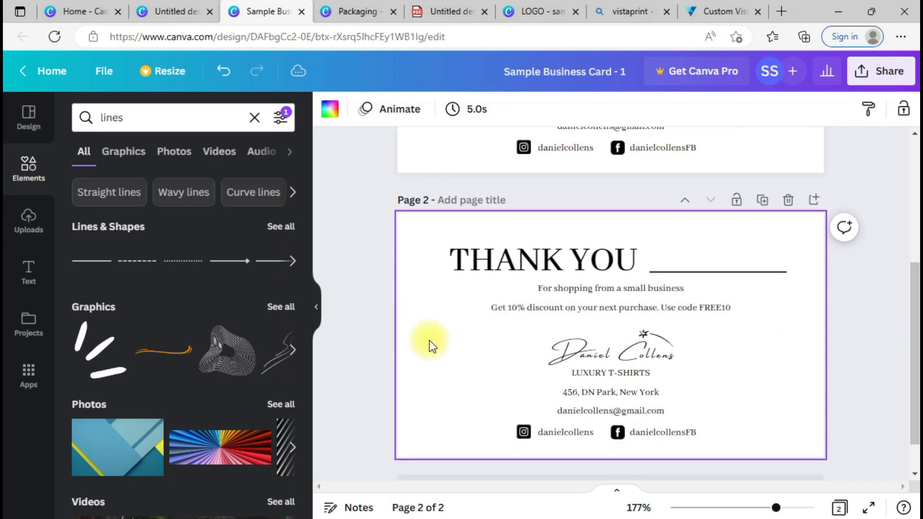
Step: Try light grey, yellow, light blue and dark teal backgrounds on page 2, revert to white, then delete it
left_click(323, 115)
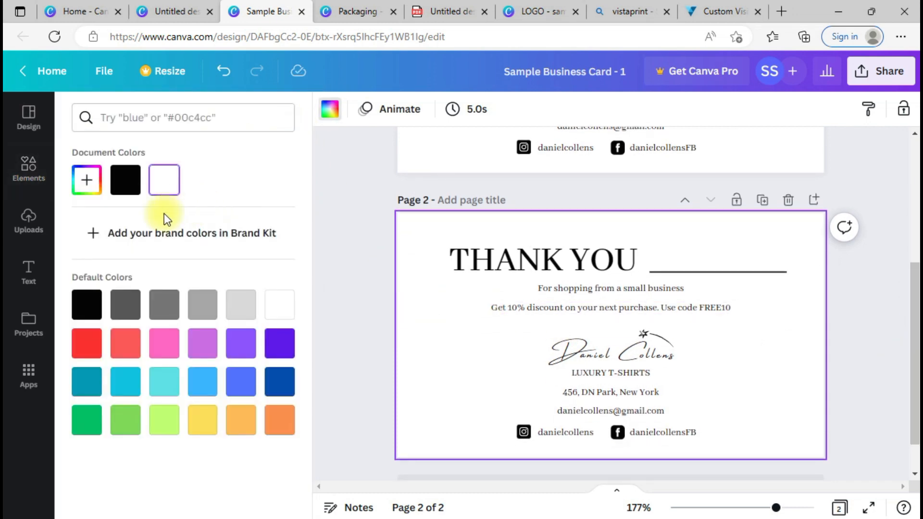
left_click(240, 317)
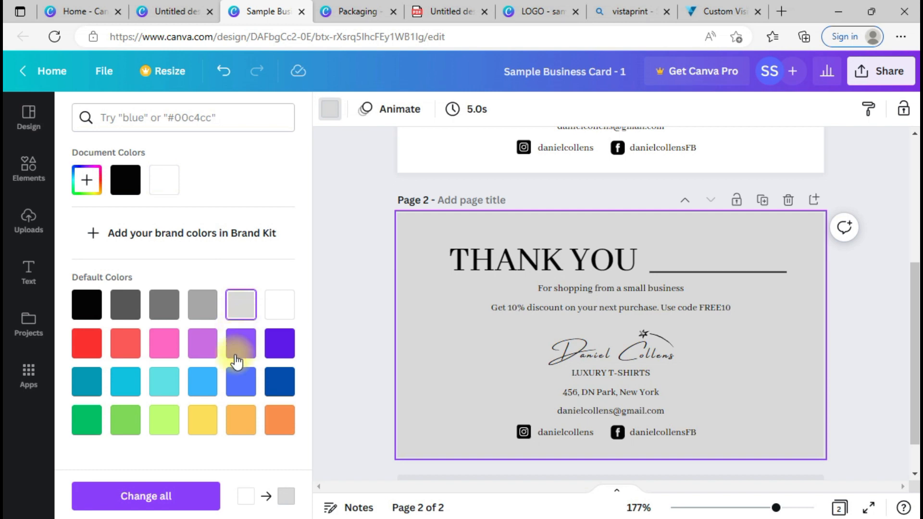
left_click(211, 423)
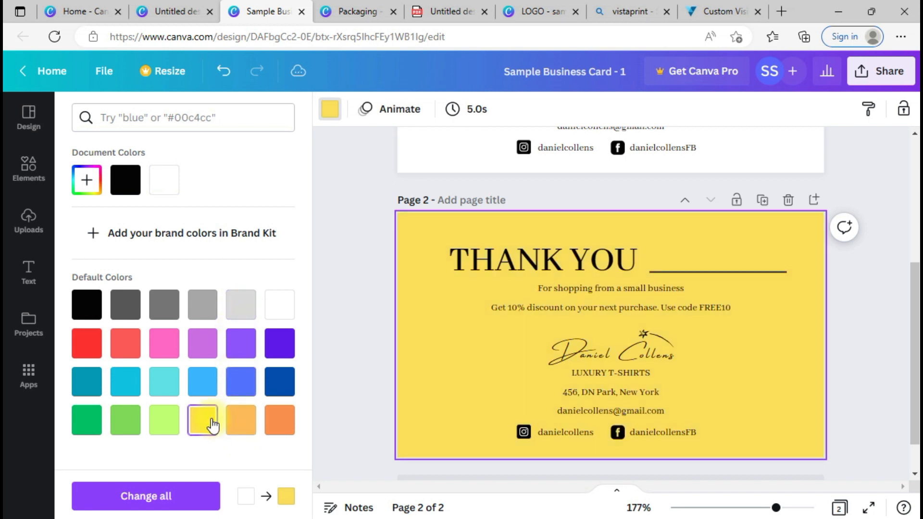
left_click(161, 391)
left_click(201, 383)
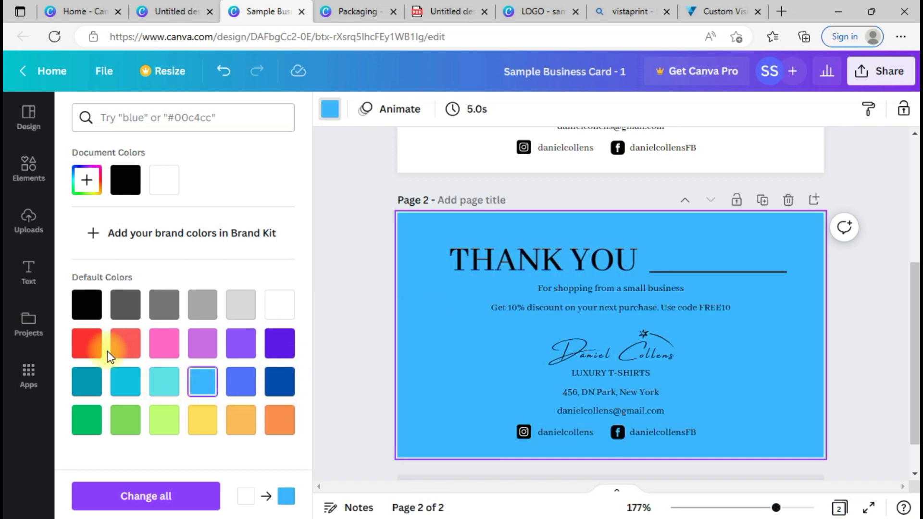
left_click(82, 393)
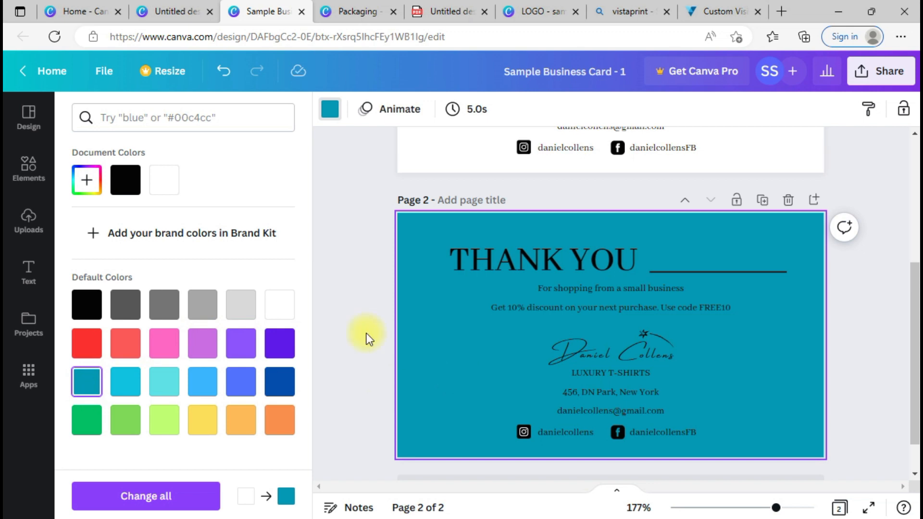
left_click(278, 305)
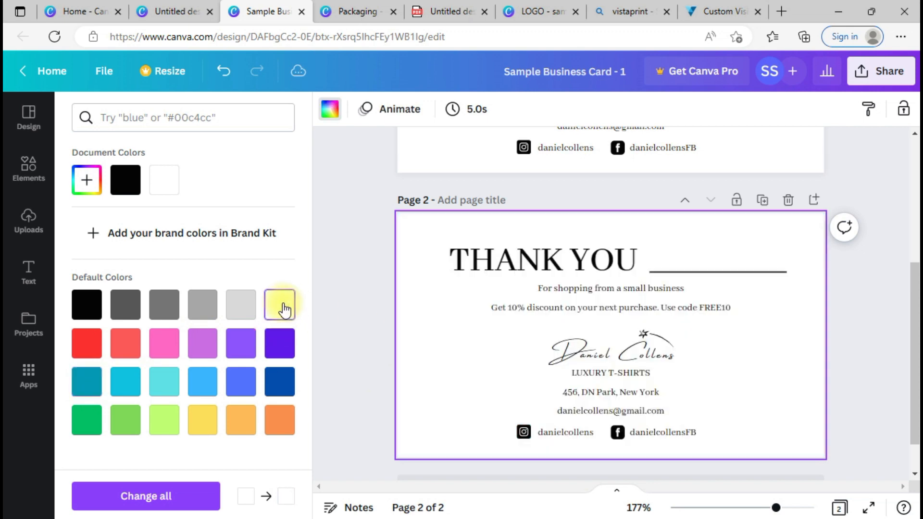
left_click(793, 204)
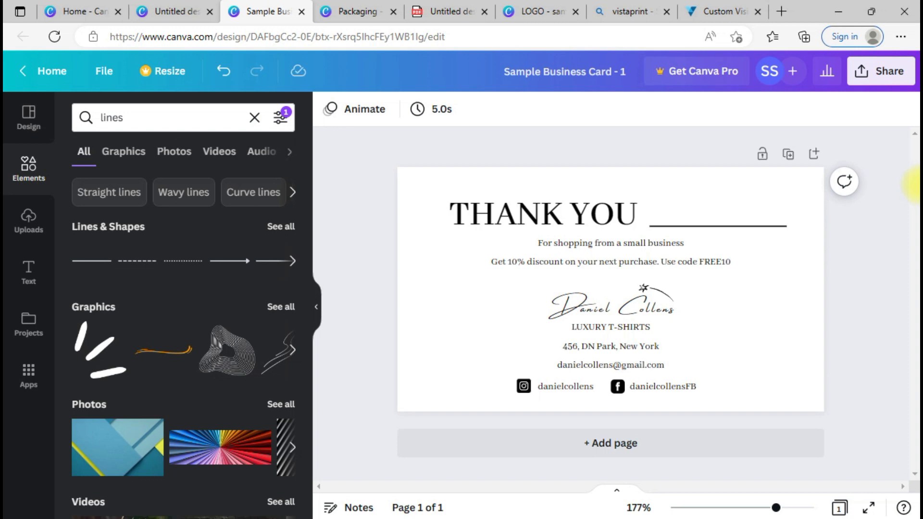
Step: Download the thank-you card page as a 1,051 × 602 px PNG through Share > Download
left_click(769, 333)
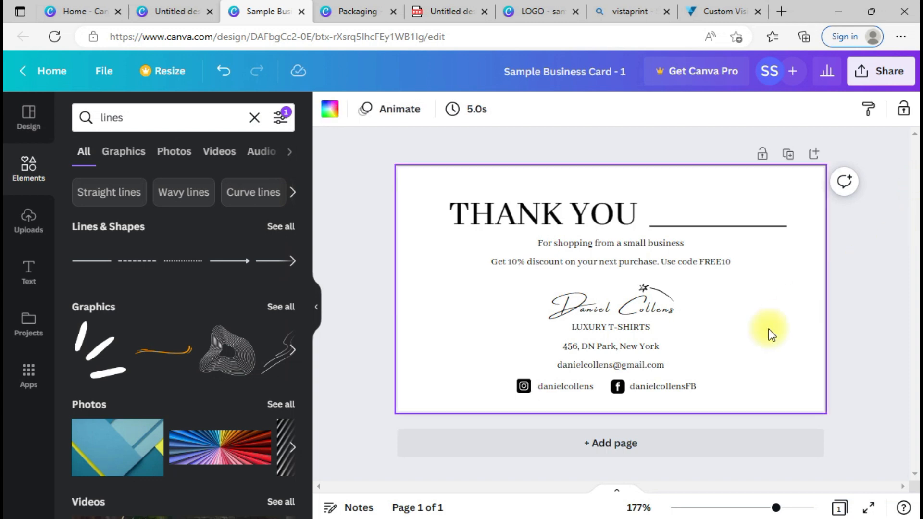
left_click(895, 73)
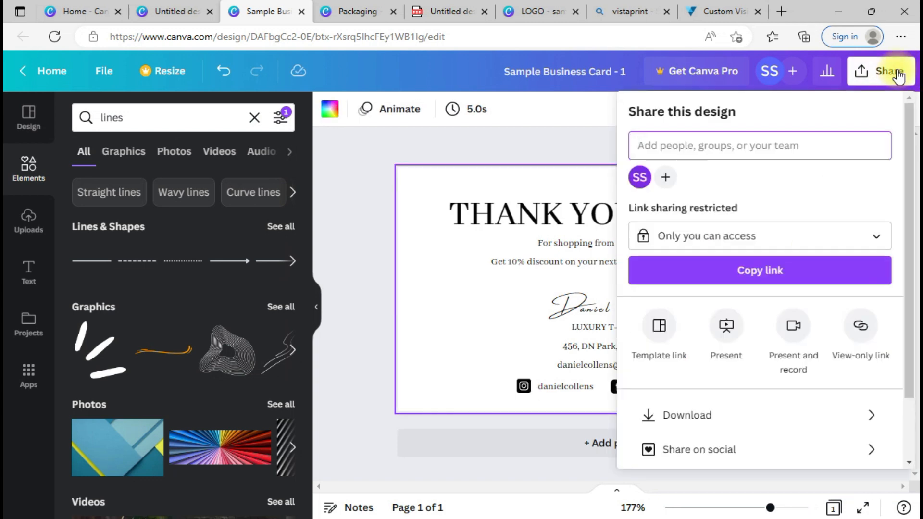
left_click(697, 423)
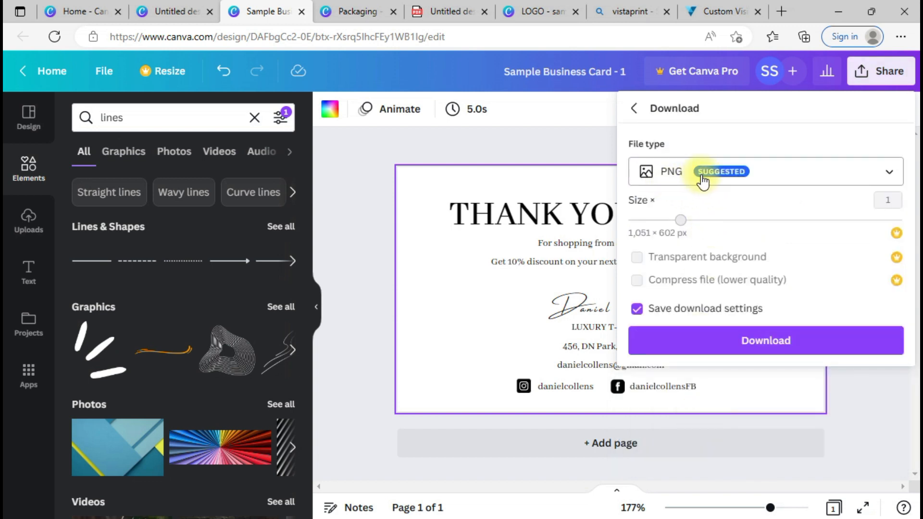
left_click(764, 343)
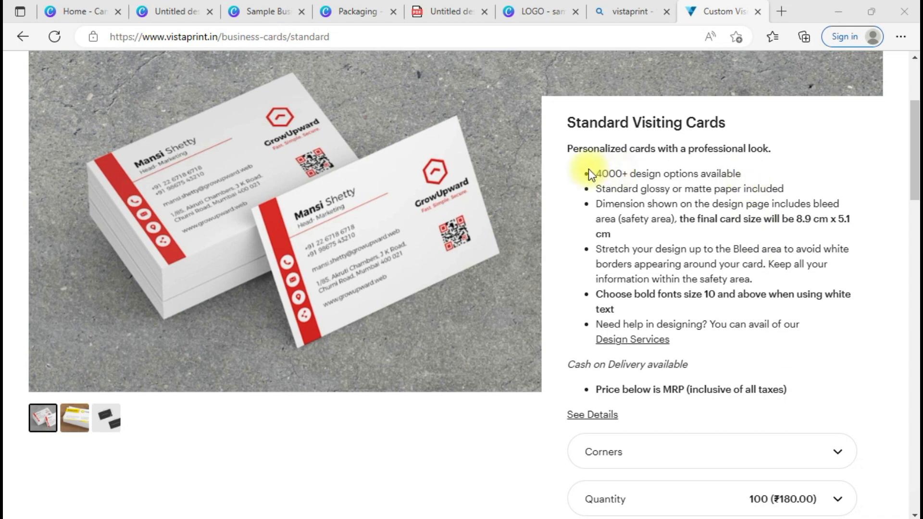
Step: Choose Standard corners and a quantity of 100 cards (₹180.00), then start Upload design
left_click(914, 82)
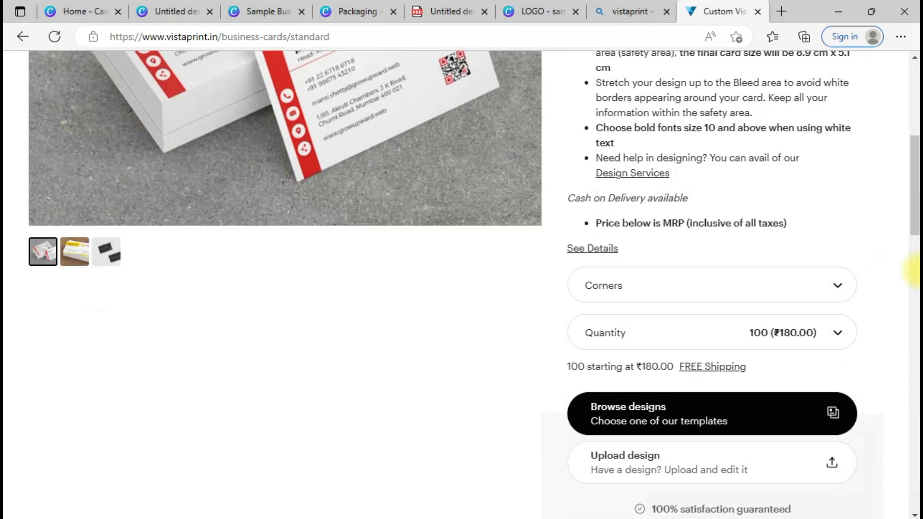
left_click(912, 268)
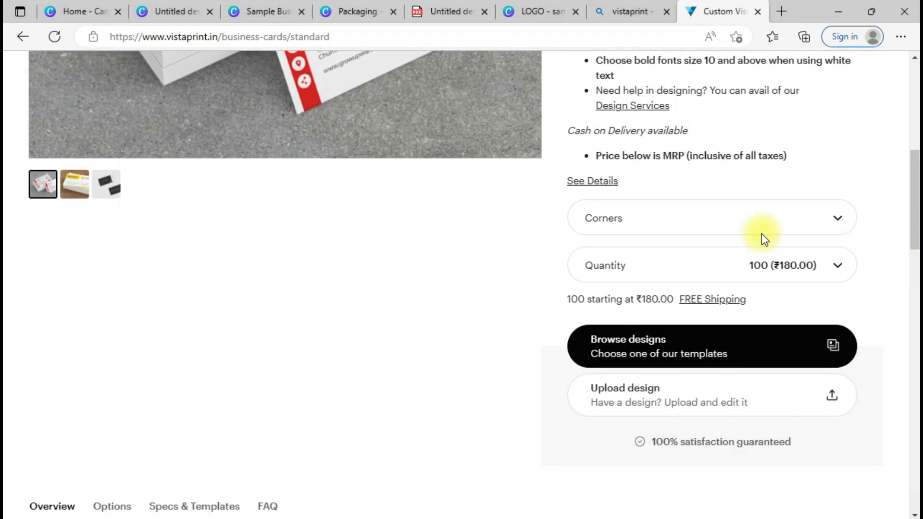
left_click(707, 223)
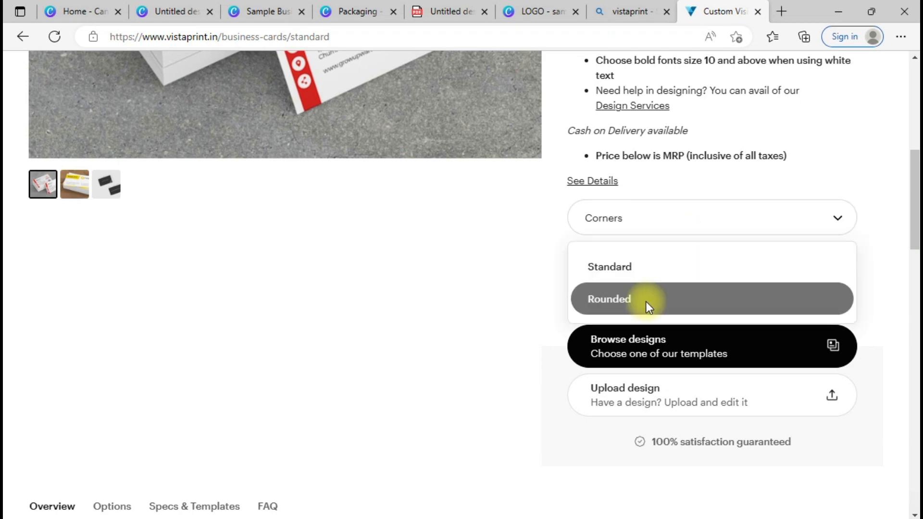
left_click(662, 278)
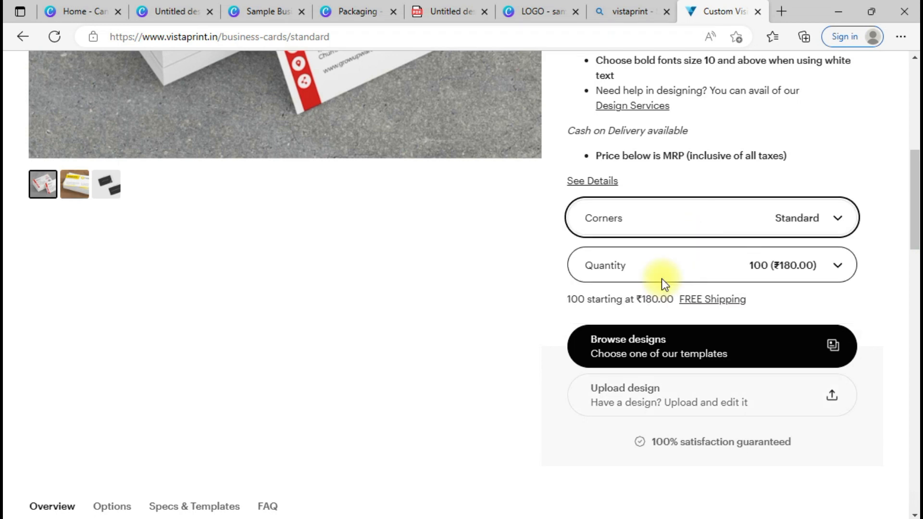
left_click(756, 272)
scroll(756, 273, "down", 3)
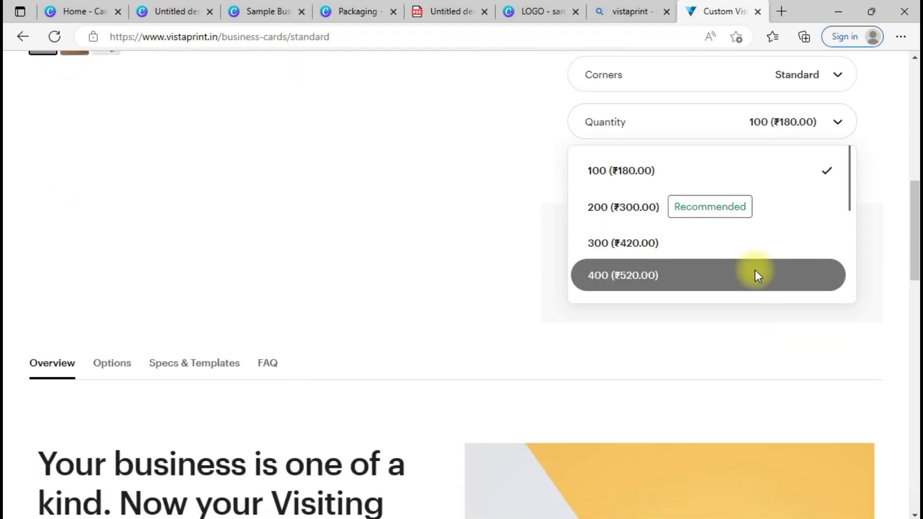
left_click(697, 171)
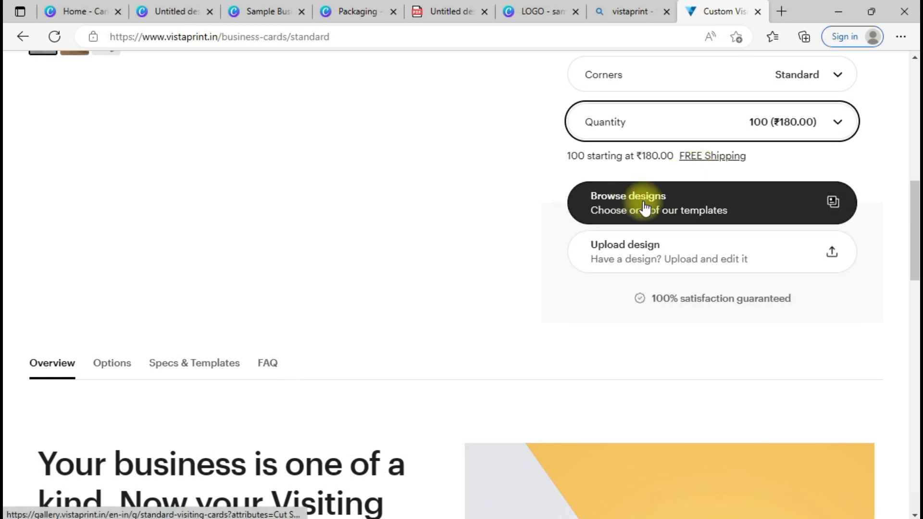
left_click(628, 263)
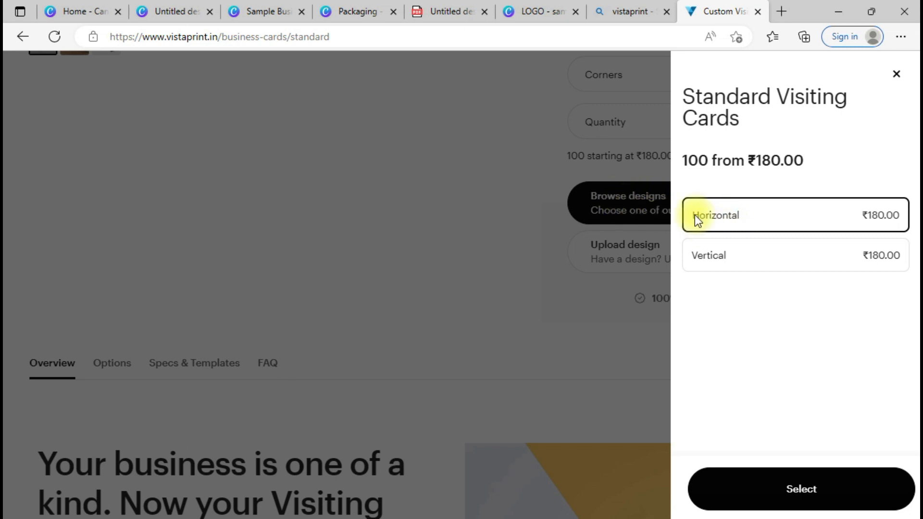
Step: Pick Horizontal orientation and upload Sample Business Card - 1 from Downloads as the front design
left_click(798, 489)
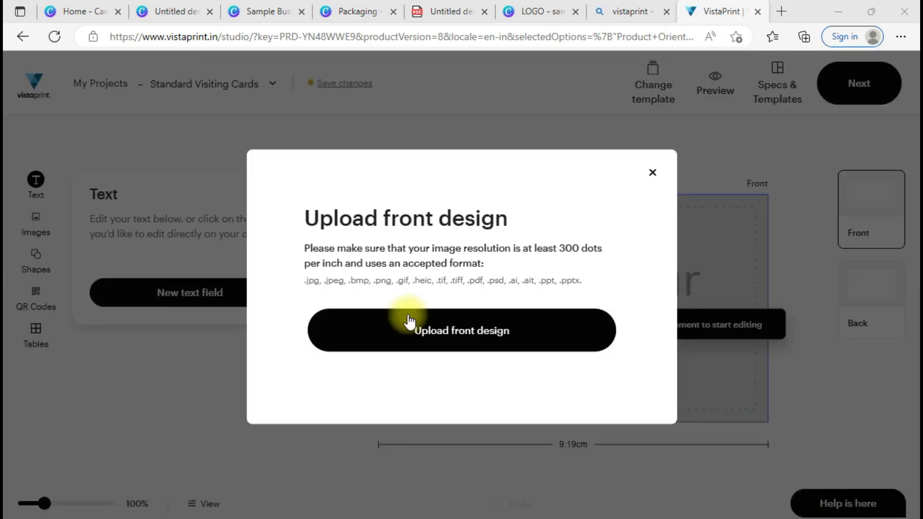
left_click(456, 337)
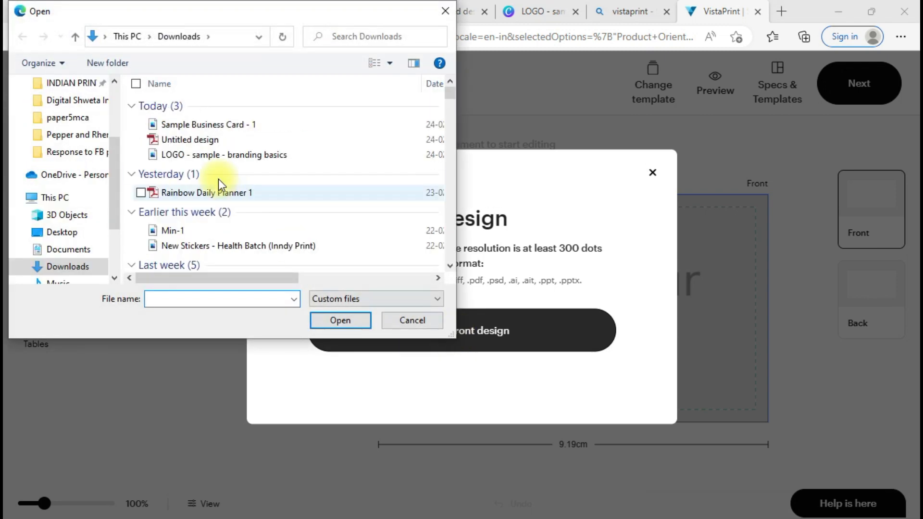
left_click(227, 125)
double_click(227, 125)
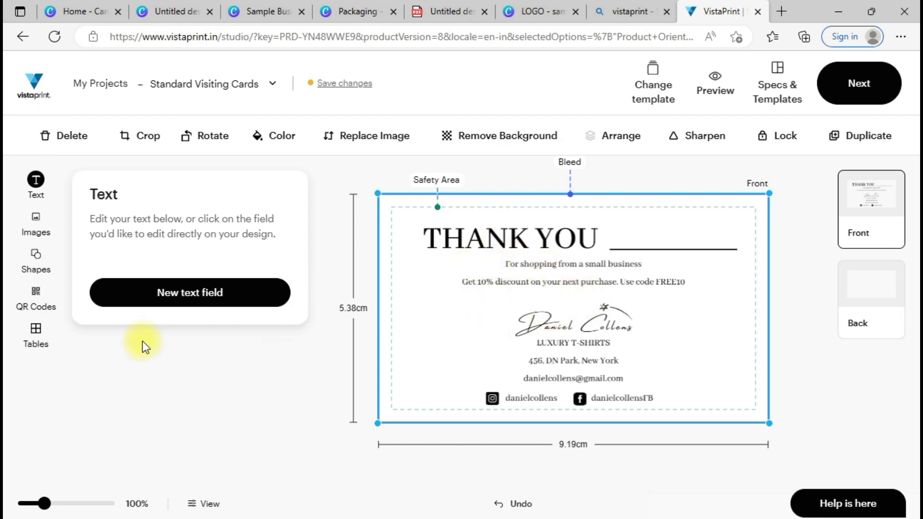
left_click(815, 348)
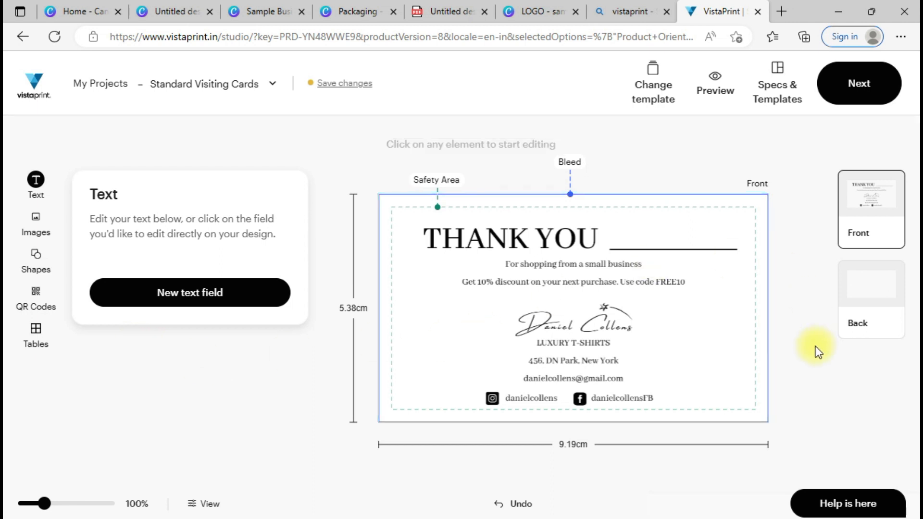
Step: Move past the Add the Back panel without a back side to reach Design Review
left_click(858, 93)
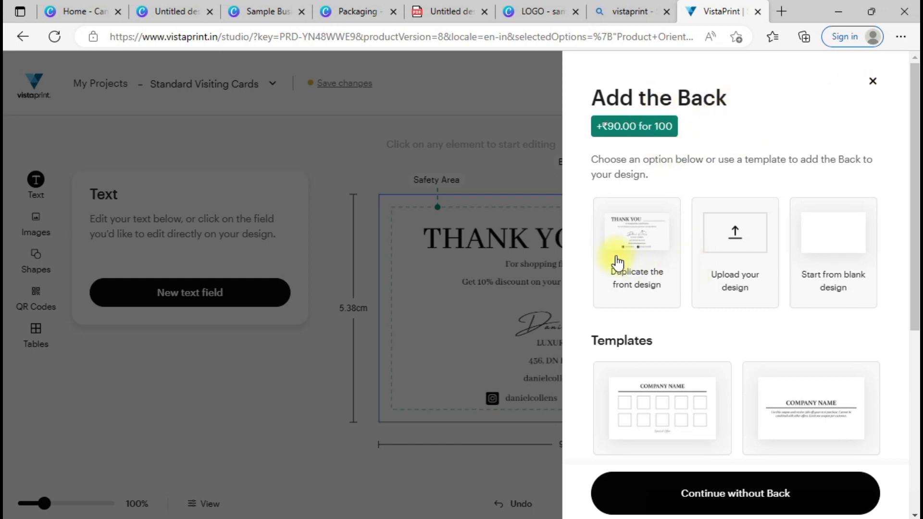
left_click_drag(916, 207, 897, 473)
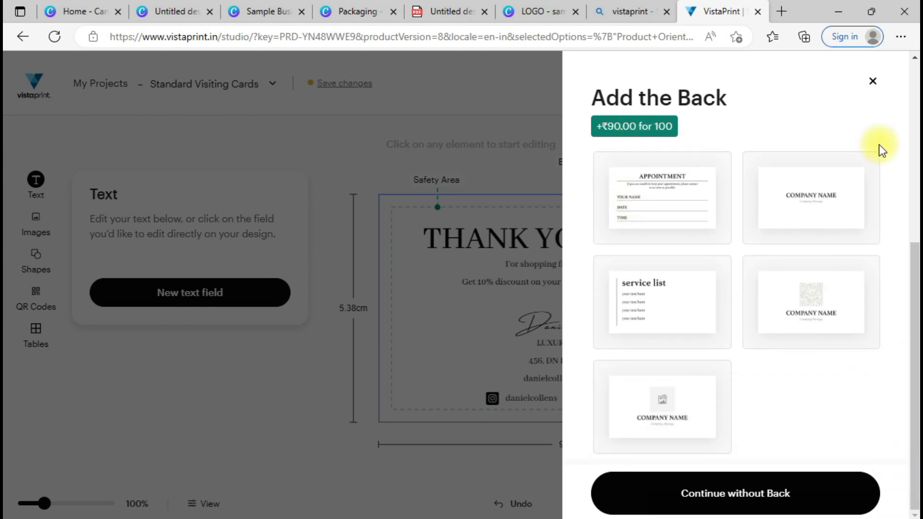
left_click(734, 487)
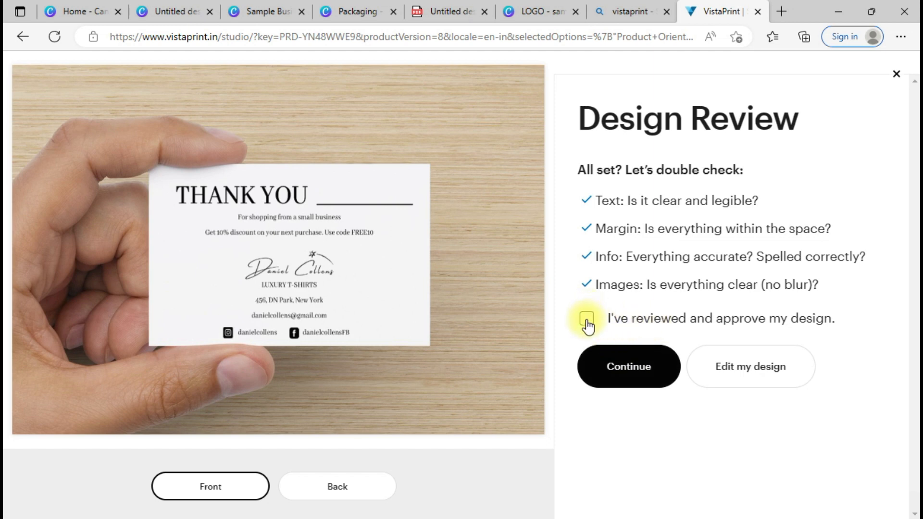
Step: Approve the design, confirm 100 cards at ₹180.00, and add them to the cart
left_click(627, 373)
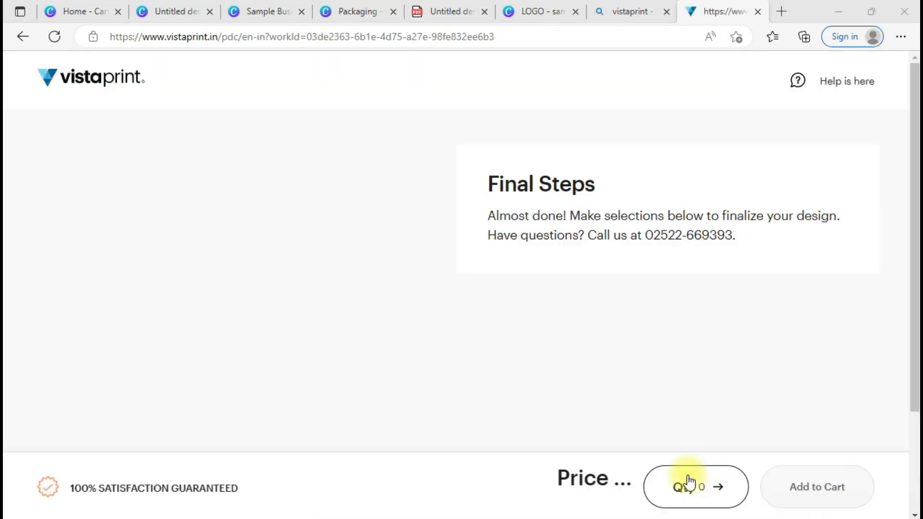
left_click(688, 482)
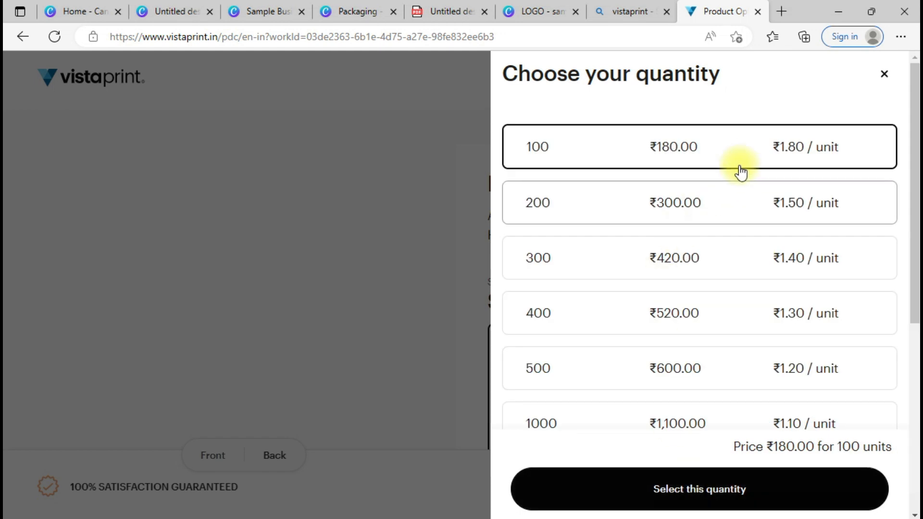
left_click(748, 154)
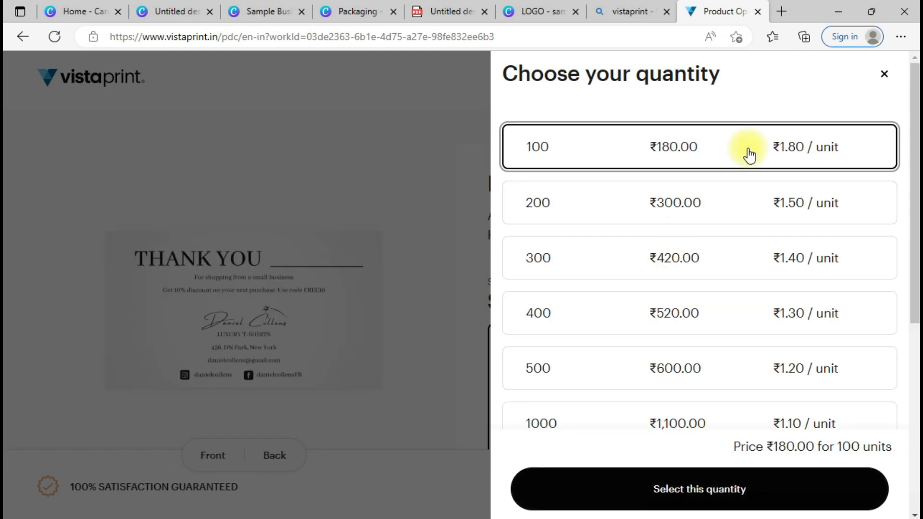
left_click(618, 495)
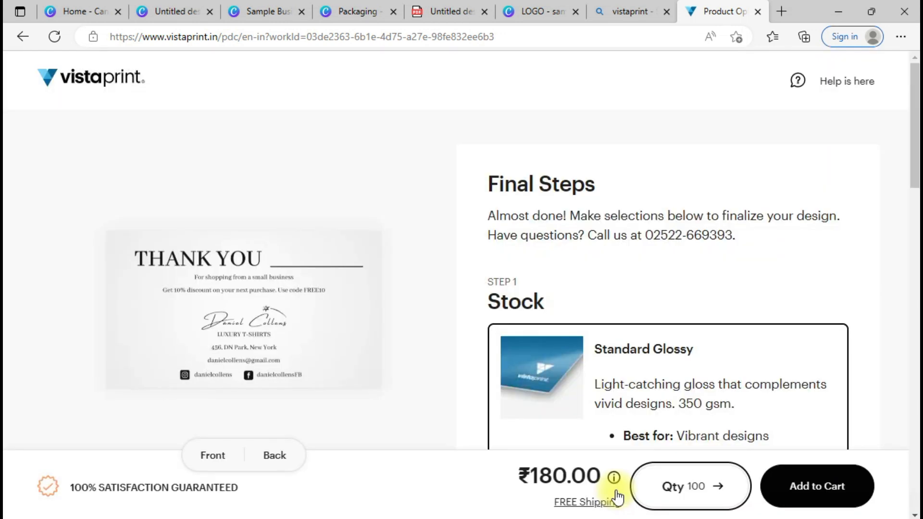
left_click(782, 487)
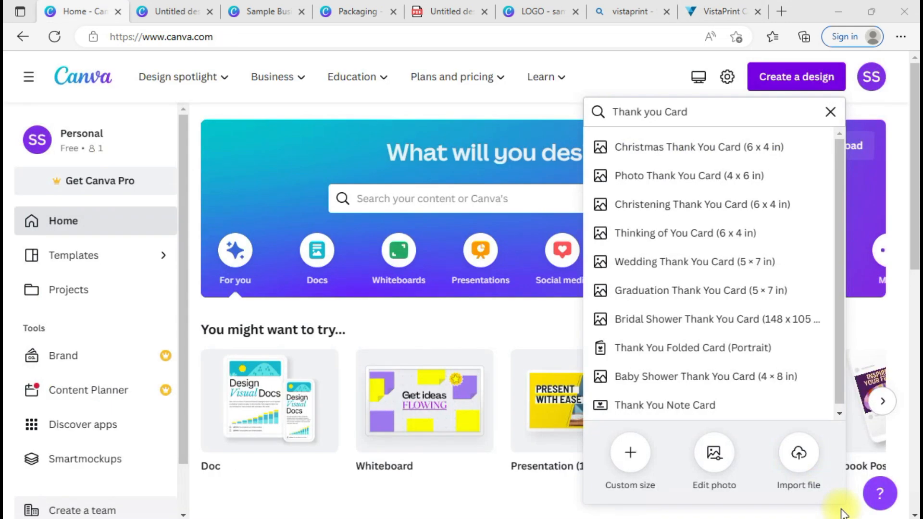
Step: Add '4. Social Media - Banners, Posts, Logo' to the Notepad branding list, then minimize Notepad
key("alt+Tab")
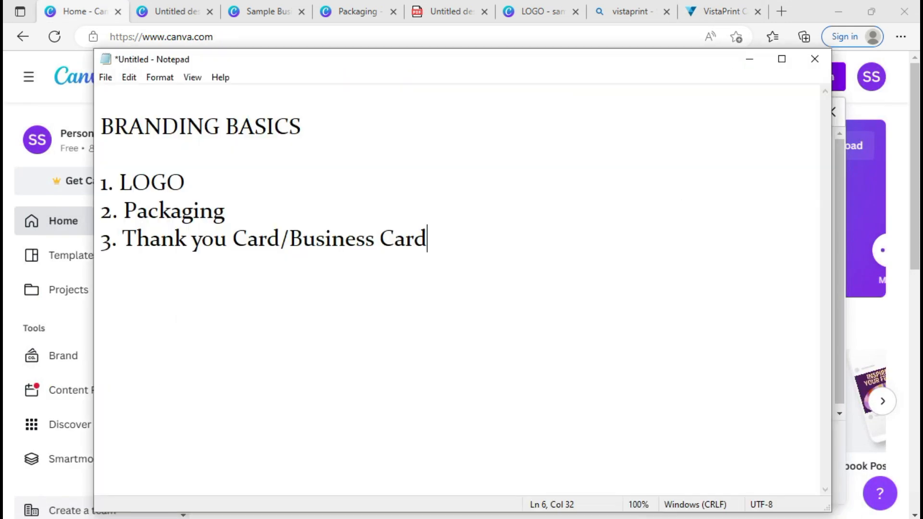
key("Return")
type("4. ")
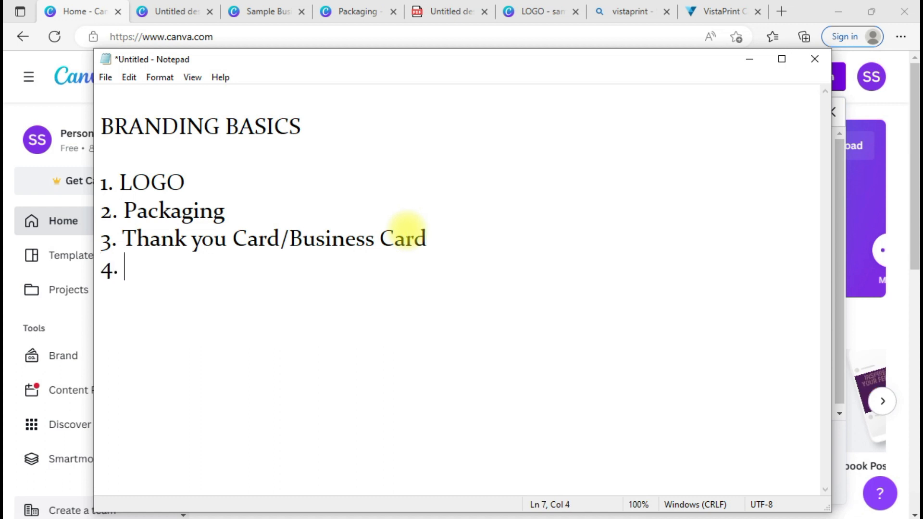
type("Social")
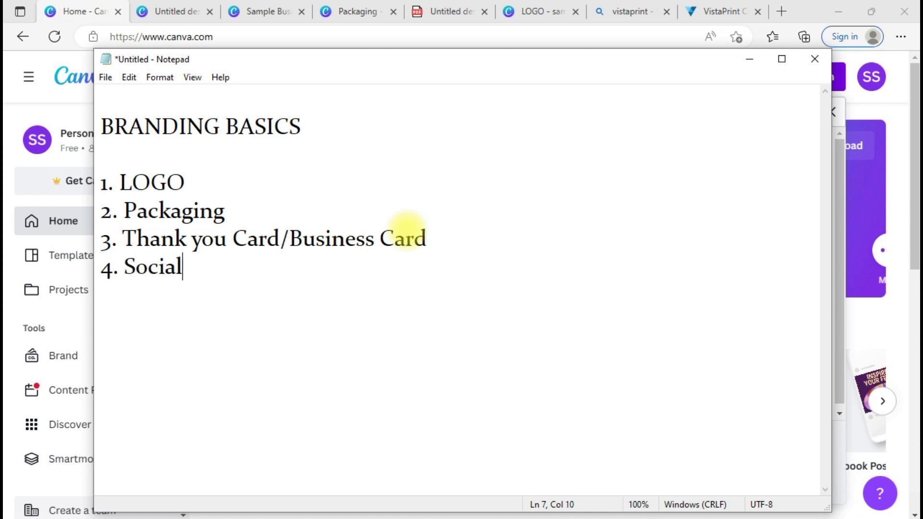
type(" Media - Banners, Posts,")
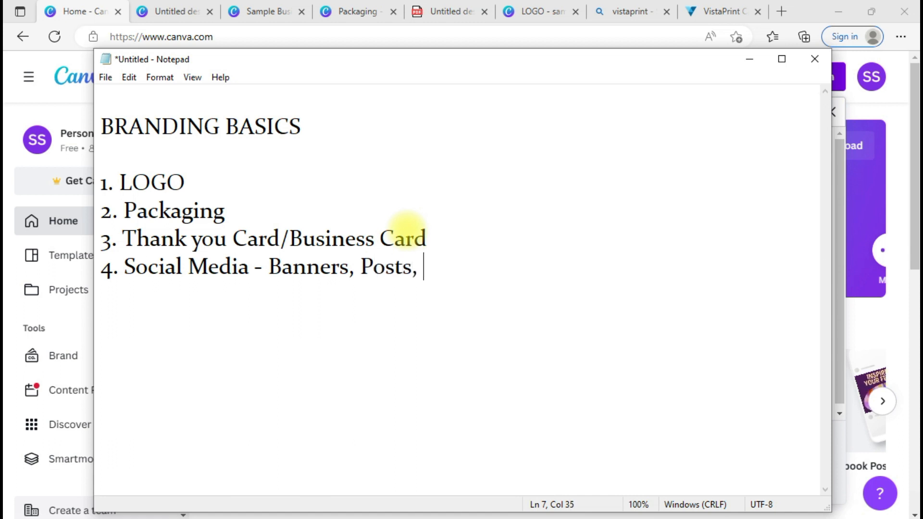
type("ogo,")
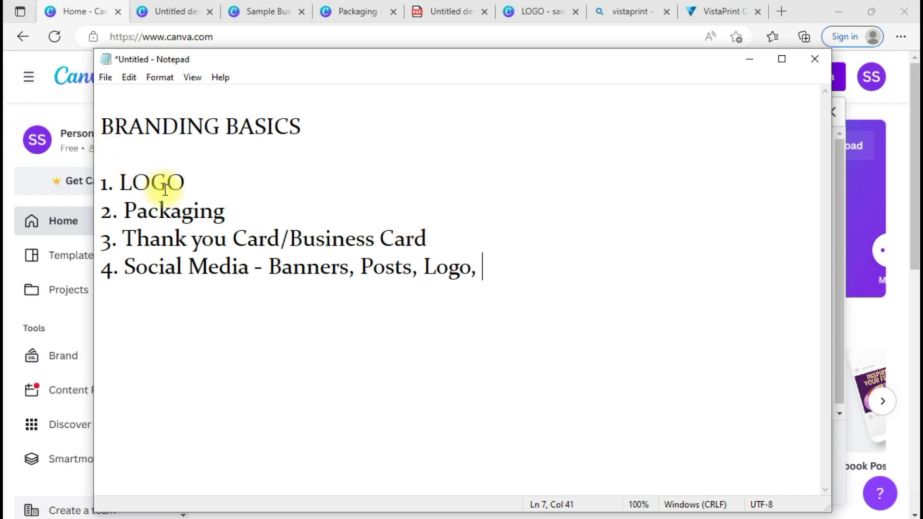
left_click(452, 287)
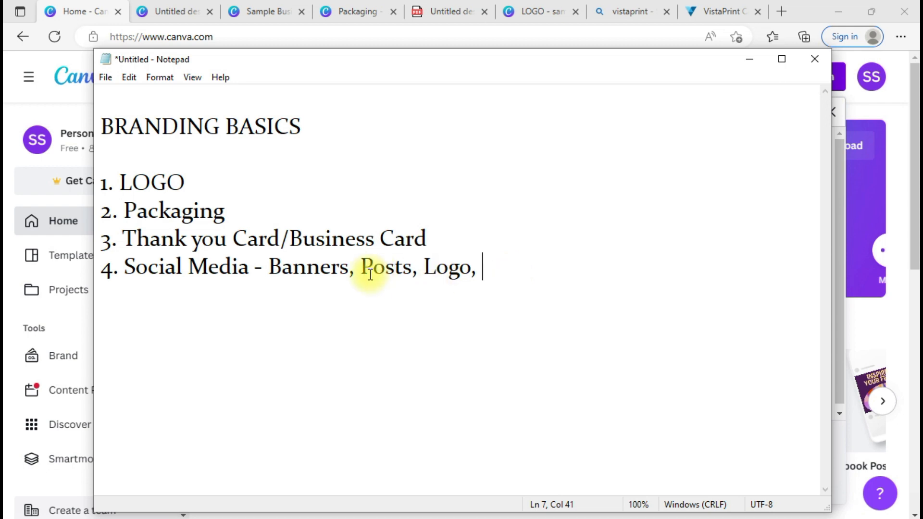
left_click(750, 58)
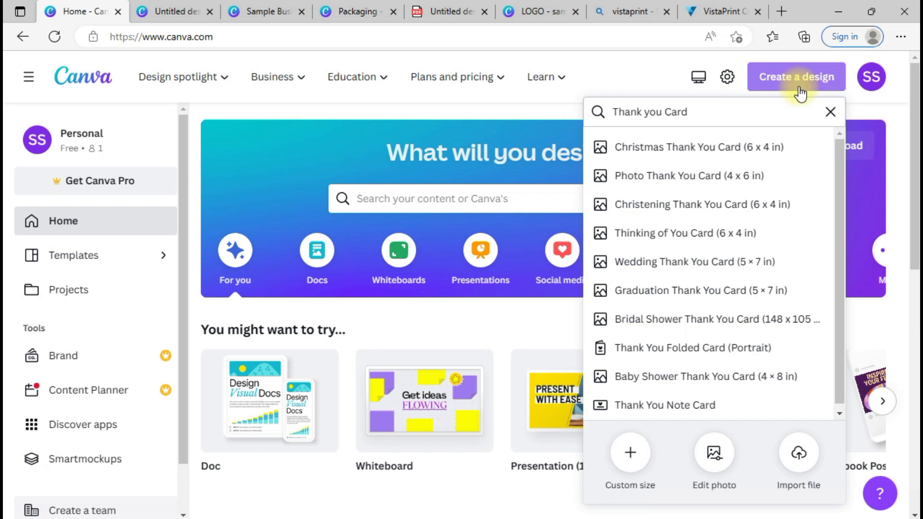
Step: Search Create a design for 'Banner' and open a blank Medium Banner (US) landscape design
triple_click(706, 117)
type("Banner")
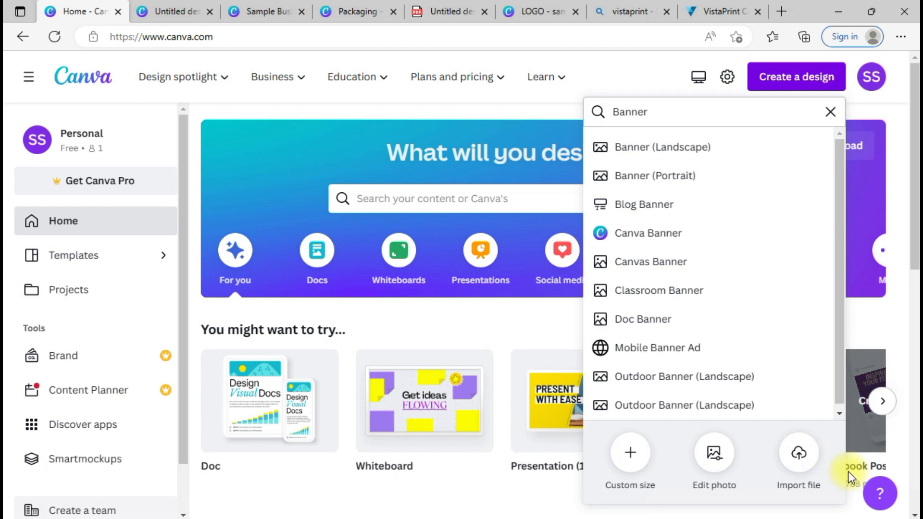
left_click(846, 518)
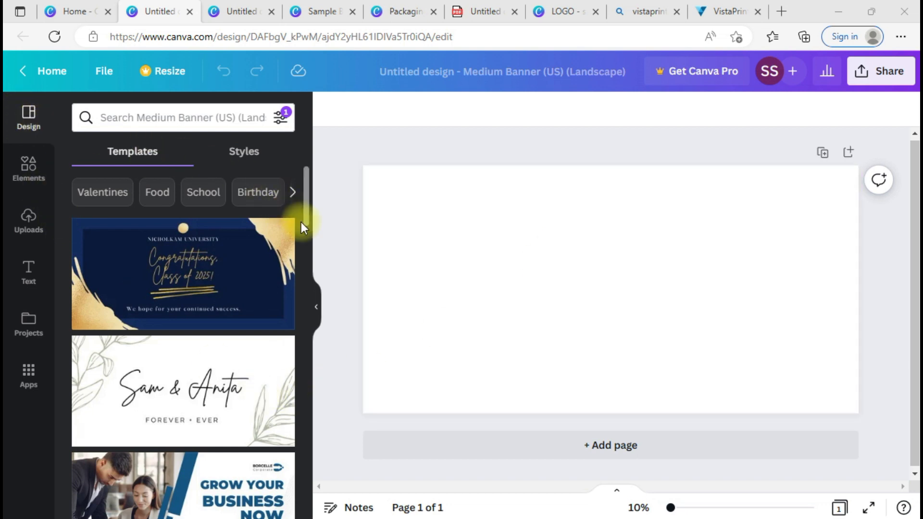
Step: Scroll the templates and apply the Sam & Anita template to the blank banner
left_click_drag(308, 189, 307, 299)
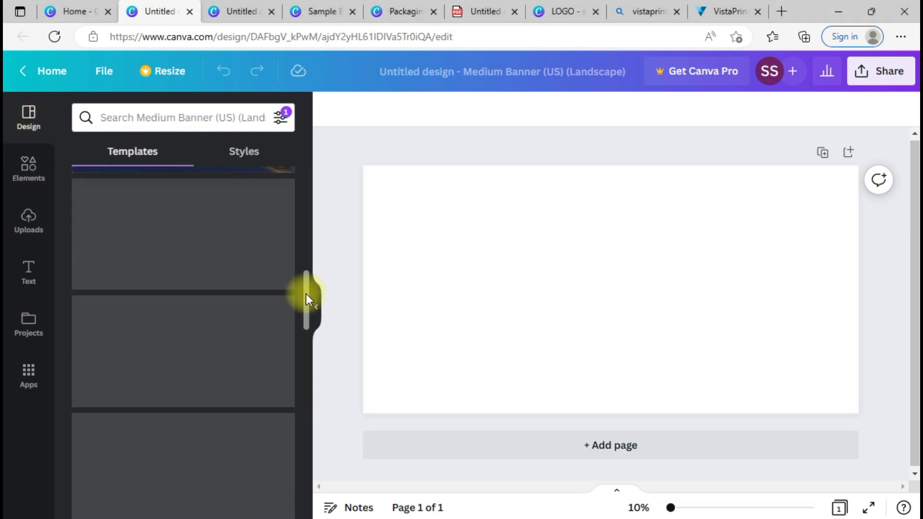
left_click_drag(308, 299, 285, 351)
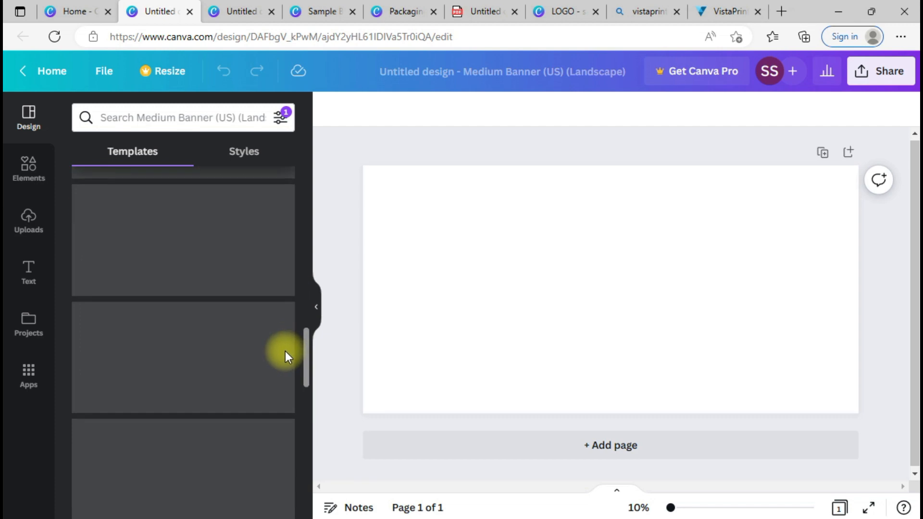
left_click_drag(305, 351, 311, 498)
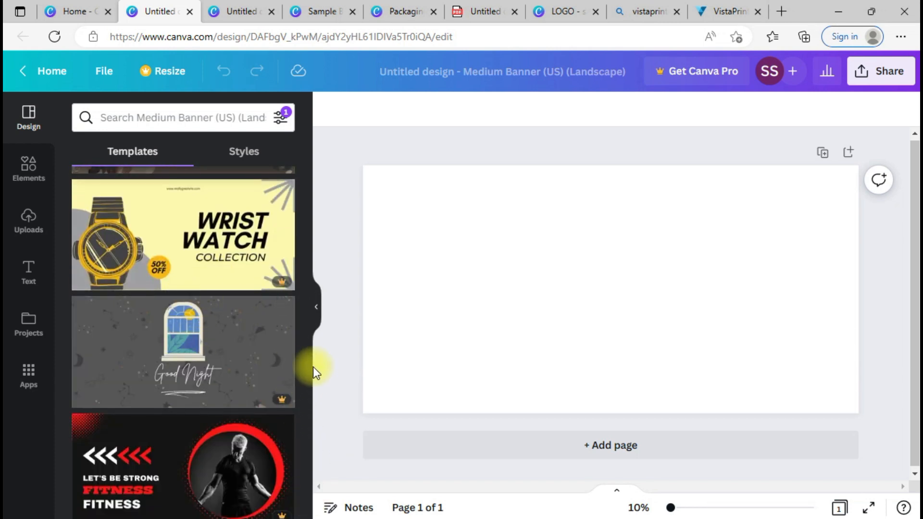
left_click_drag(305, 355, 284, 200)
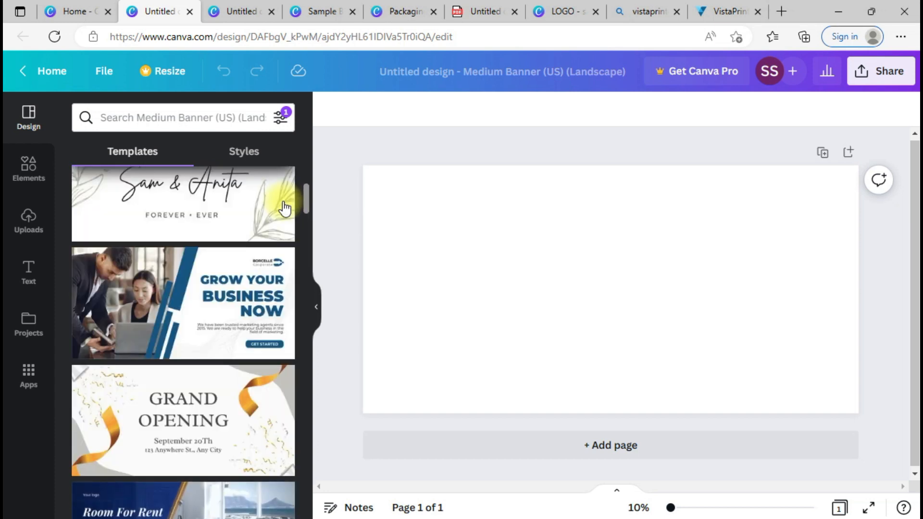
left_click(244, 201)
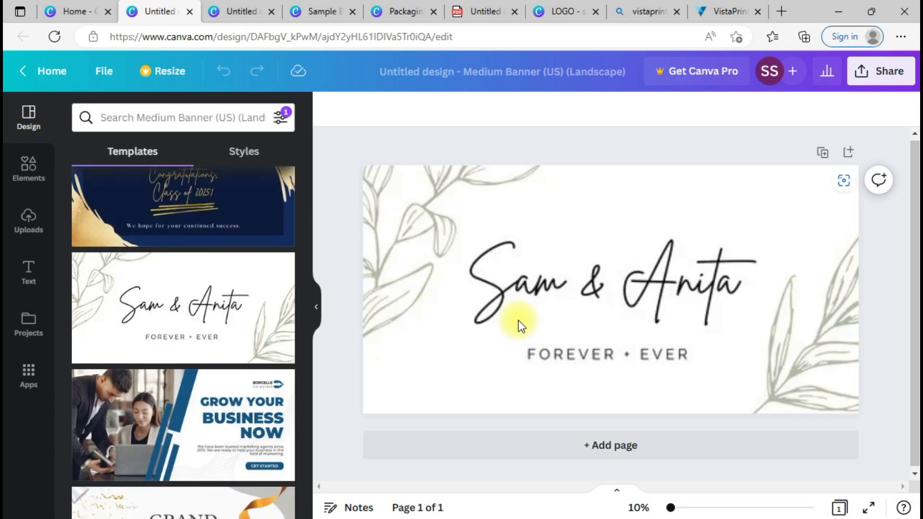
Step: Delete the Sam & Anita title and change the subtitle to LUXURY T-SHIRTS
left_click(611, 300)
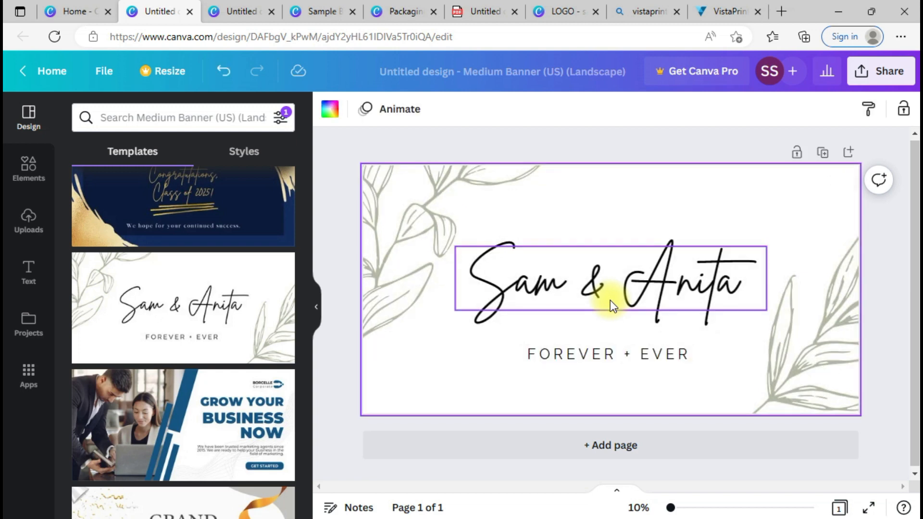
left_click(610, 300)
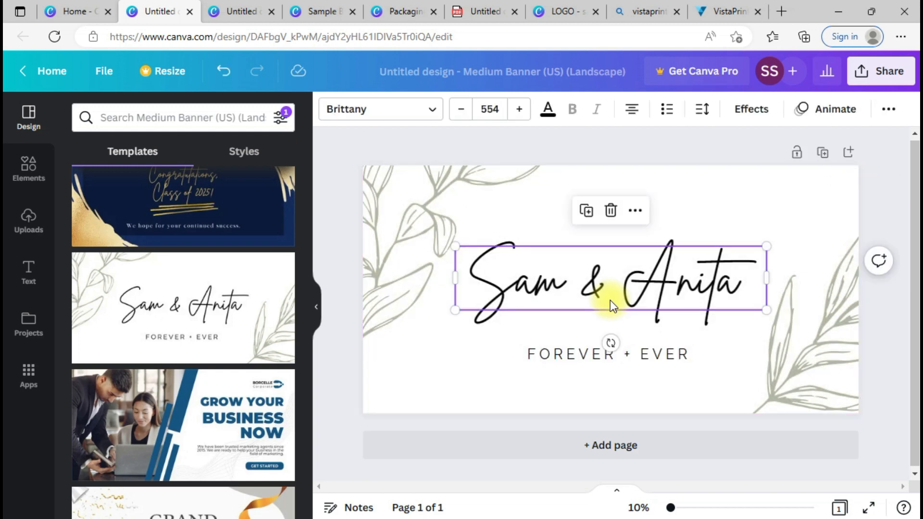
key("Delete")
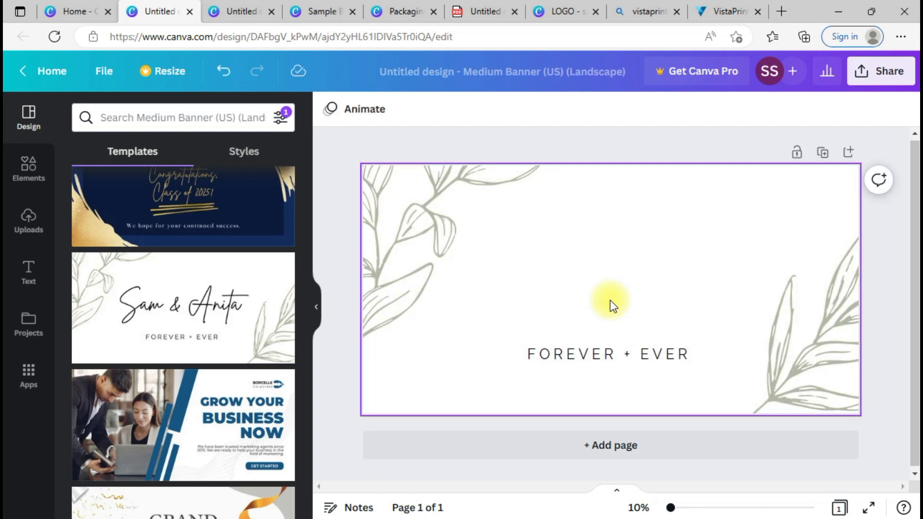
left_click(549, 361)
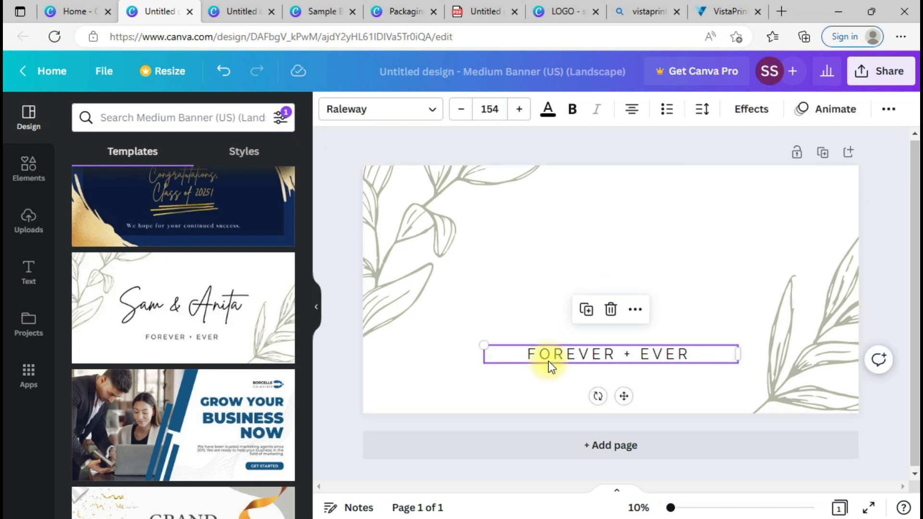
double_click(550, 361)
type("LU")
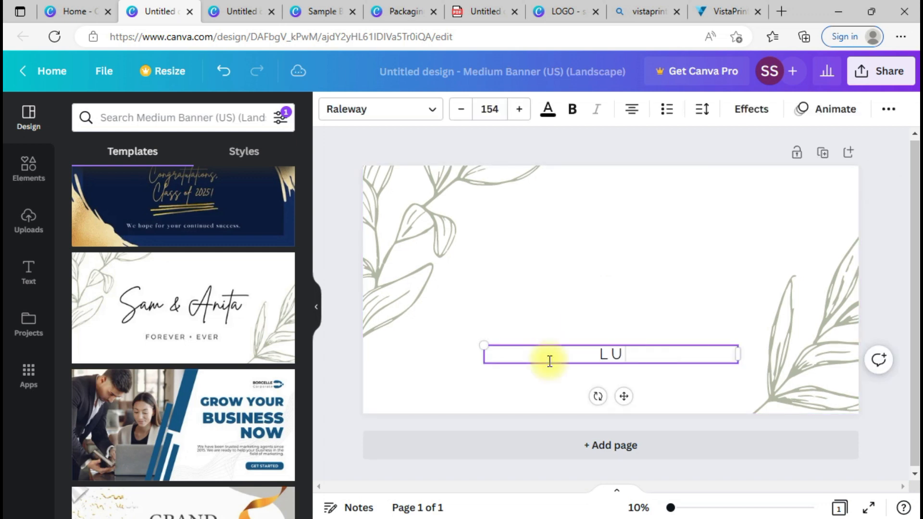
type("XXU\\\\")
key("BackSpace")
key("BackSpace")
key("BackSpace")
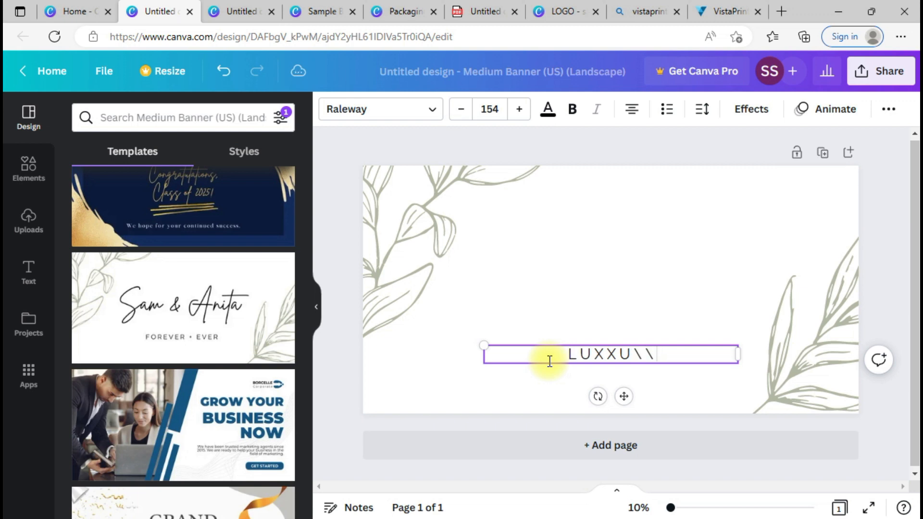
type("RY")
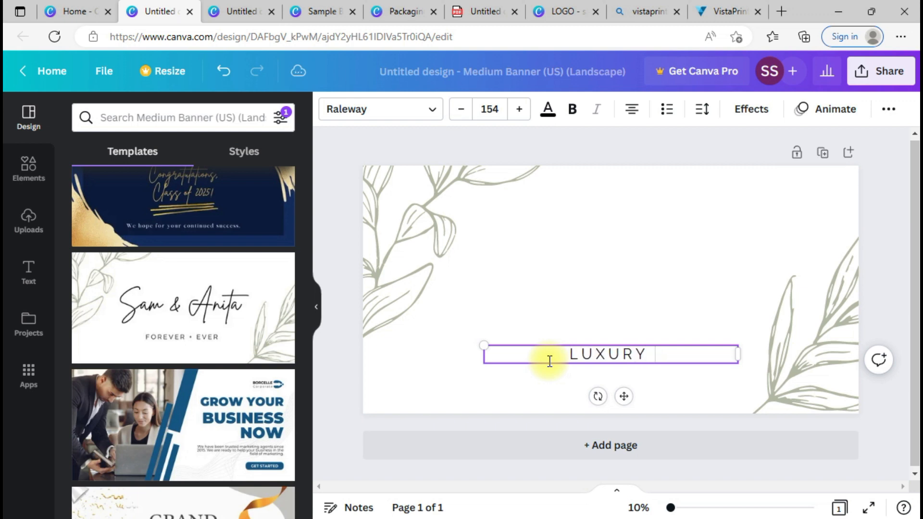
type(" T-SHIRTS")
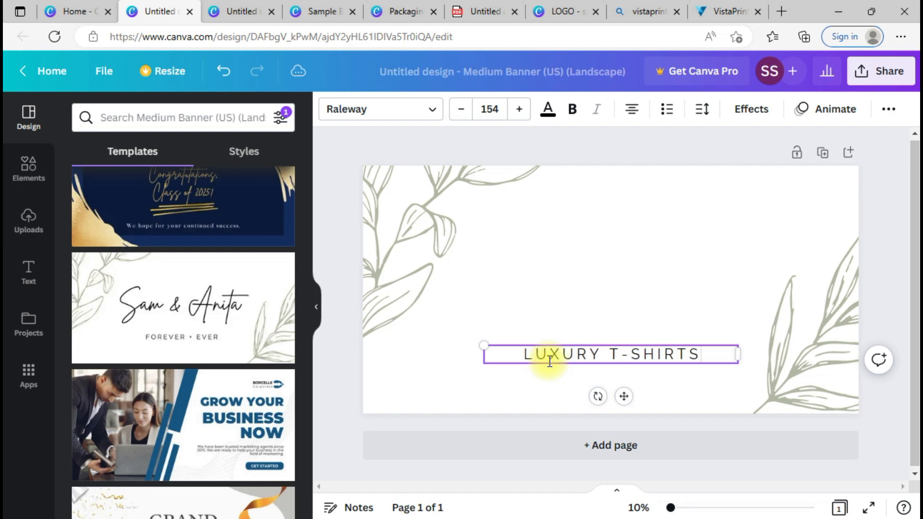
left_click(555, 319)
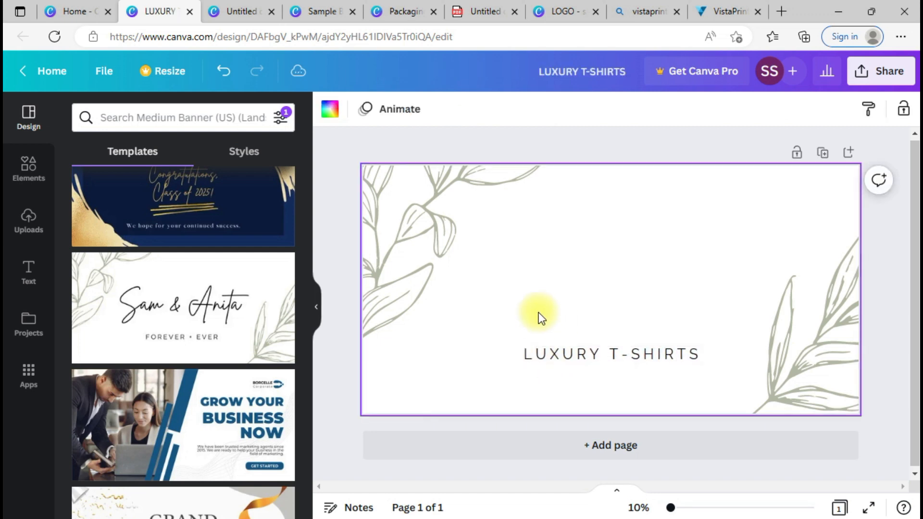
Step: Delete the top-left and right-side leaf graphics from the banner
left_click(411, 250)
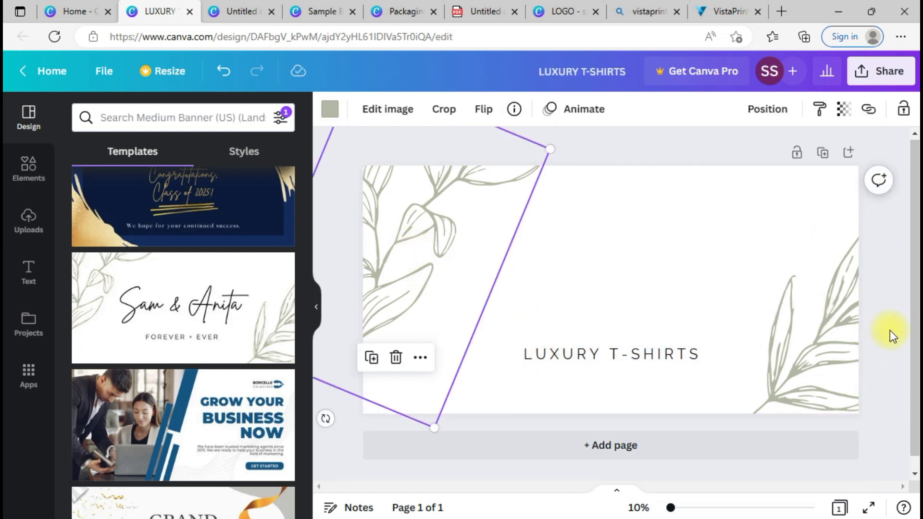
left_click(847, 331)
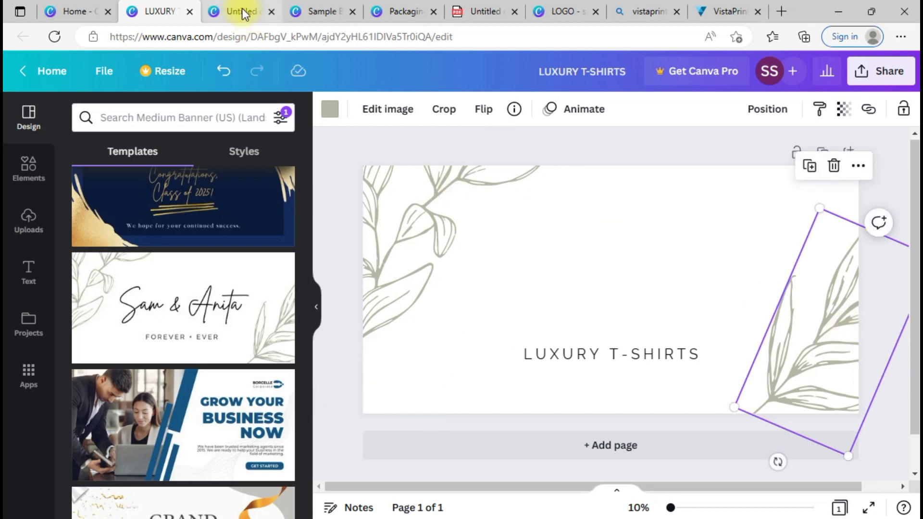
left_click(383, 179)
key("Delete")
left_click(778, 358)
key("Delete")
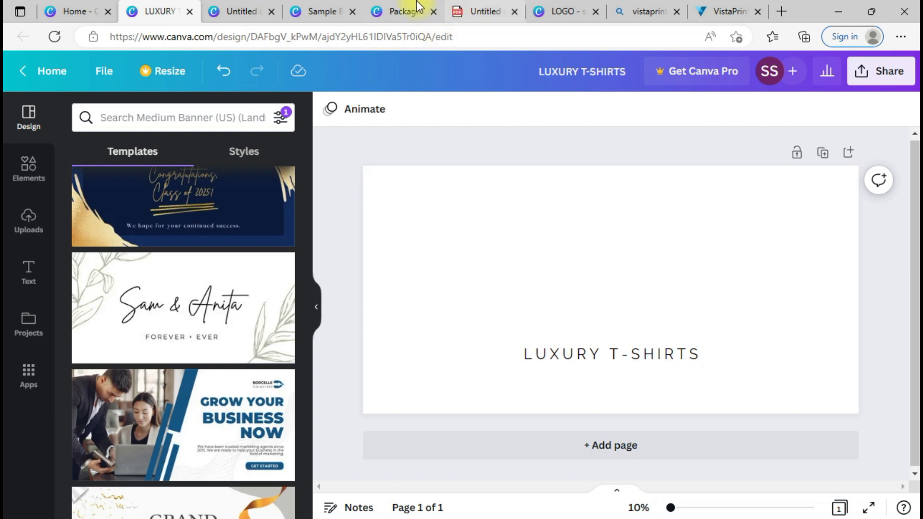
left_click(546, 7)
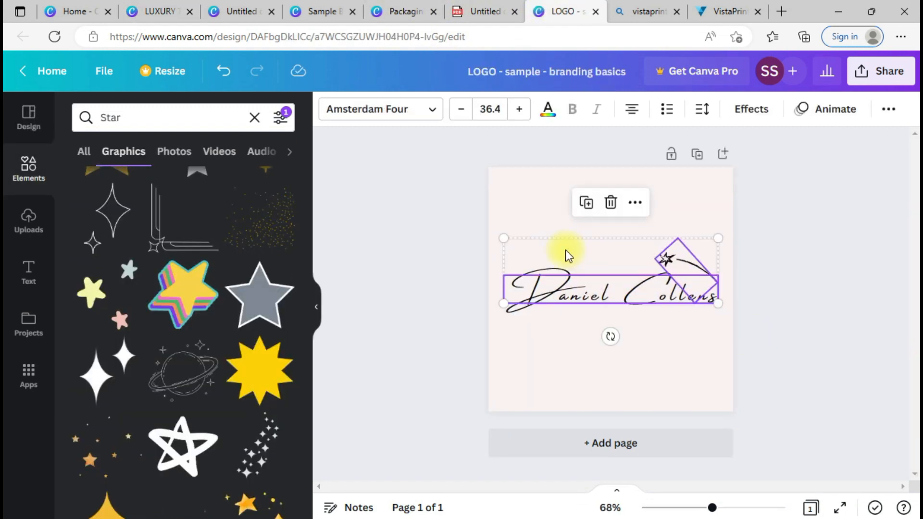
left_click(152, 9)
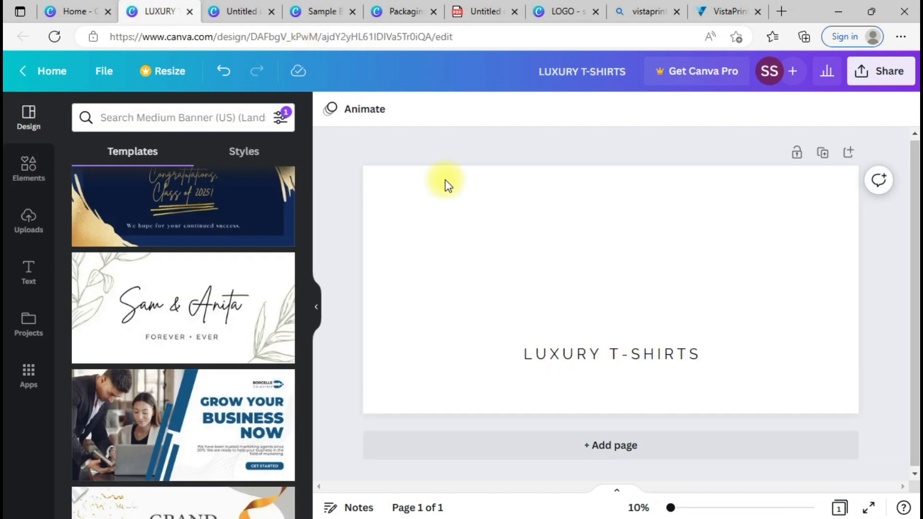
left_click(462, 202)
key("ctrl+v")
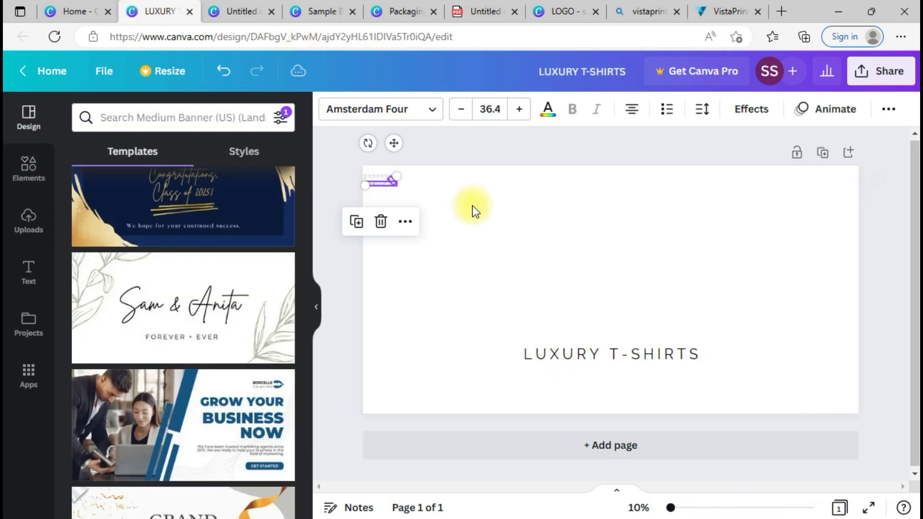
left_click(540, 244)
left_click_drag(380, 182, 375, 367)
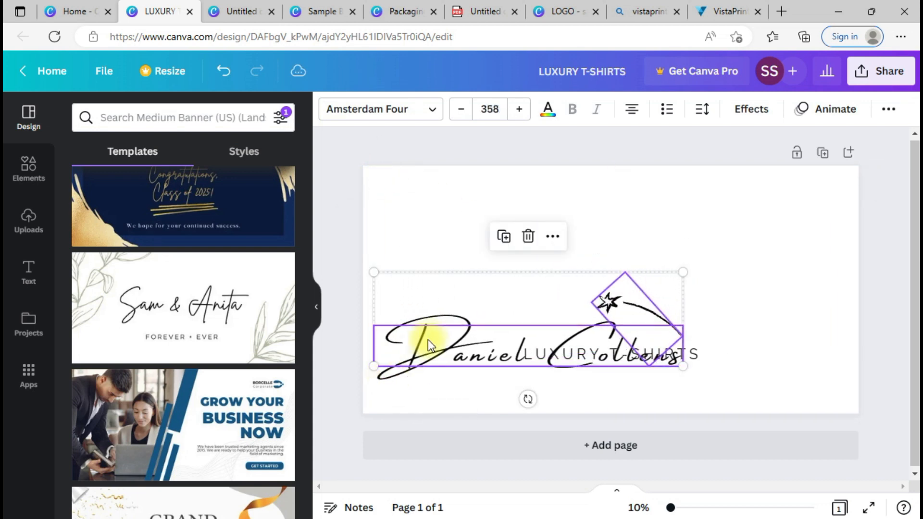
left_click_drag(431, 333, 560, 227)
left_click_drag(502, 261, 556, 274)
left_click_drag(670, 205, 593, 270)
Step: Align the logo and LUXURY T-SHIRTS so the text sits centred just under the logo
left_click_drag(606, 356, 604, 330)
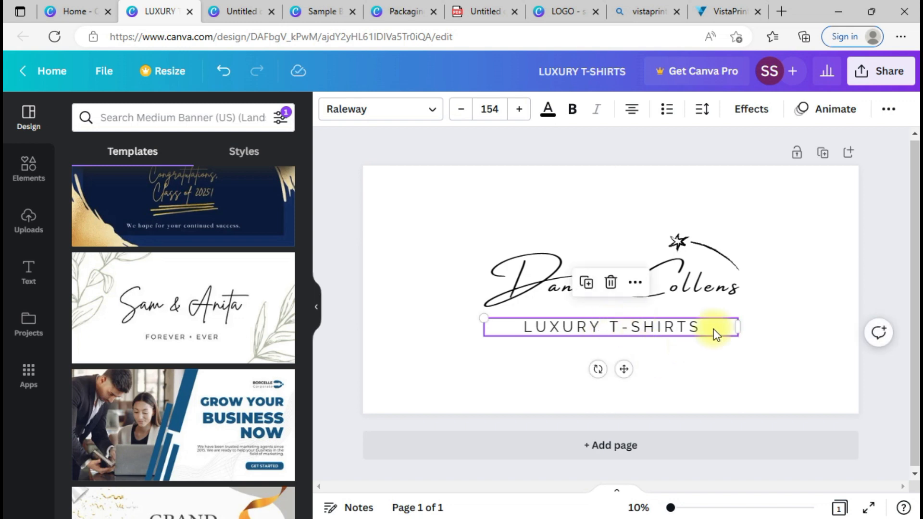
left_click(607, 253)
left_click_drag(584, 278, 585, 288)
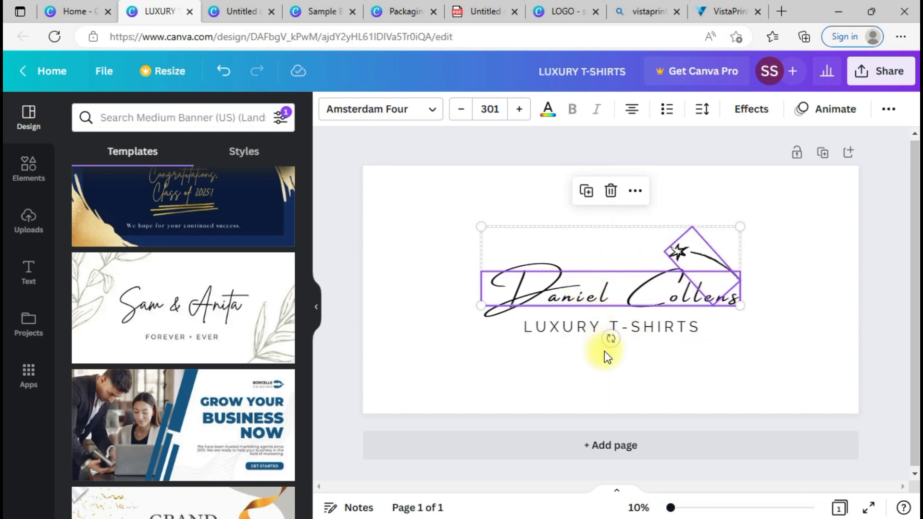
left_click(578, 335)
left_click_drag(593, 336, 593, 340)
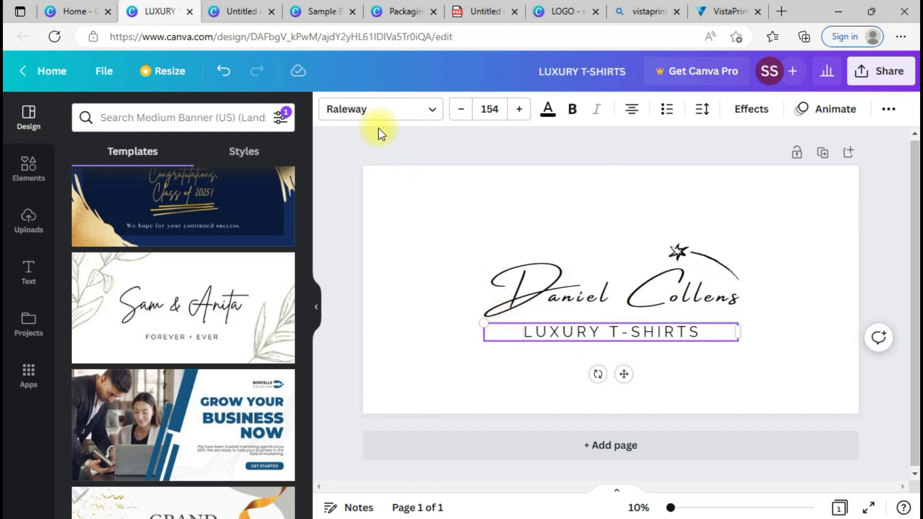
Step: Change the LUXURY T-SHIRTS font to Abhaya Libre Regular
left_click(369, 117)
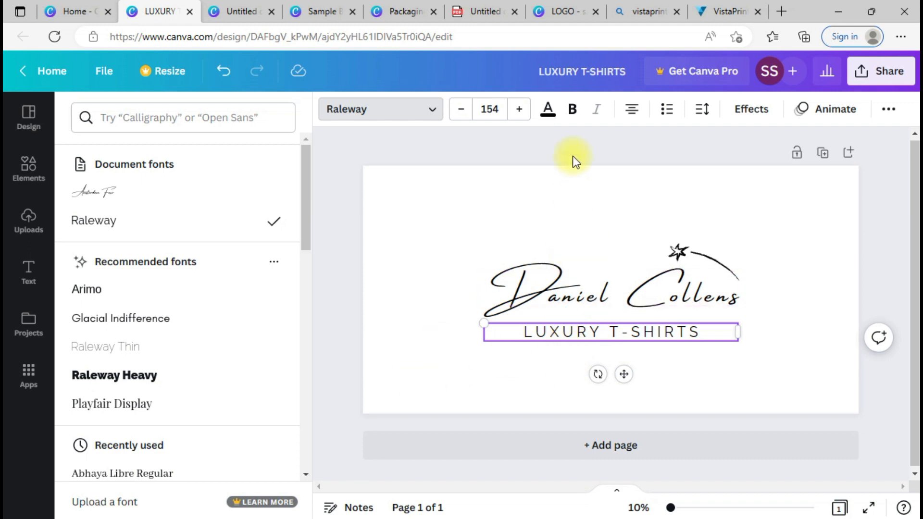
left_click(127, 473)
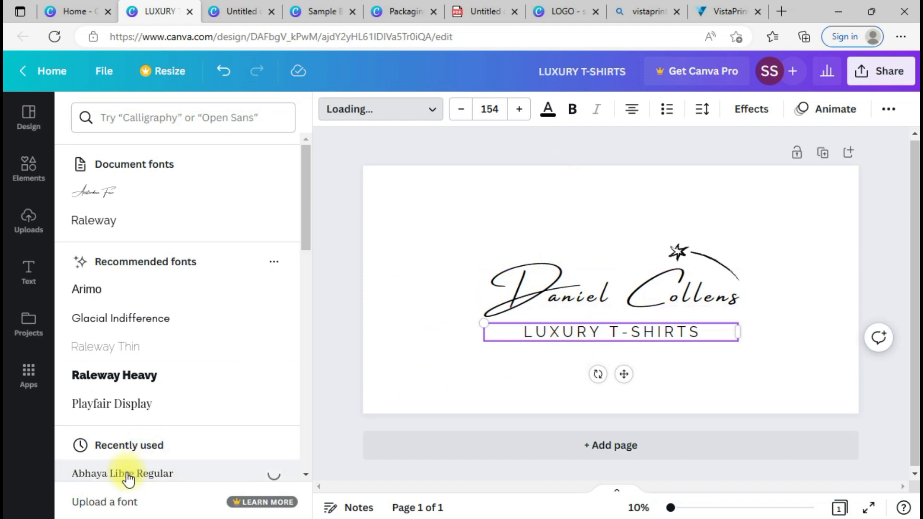
left_click(757, 368)
left_click(659, 384)
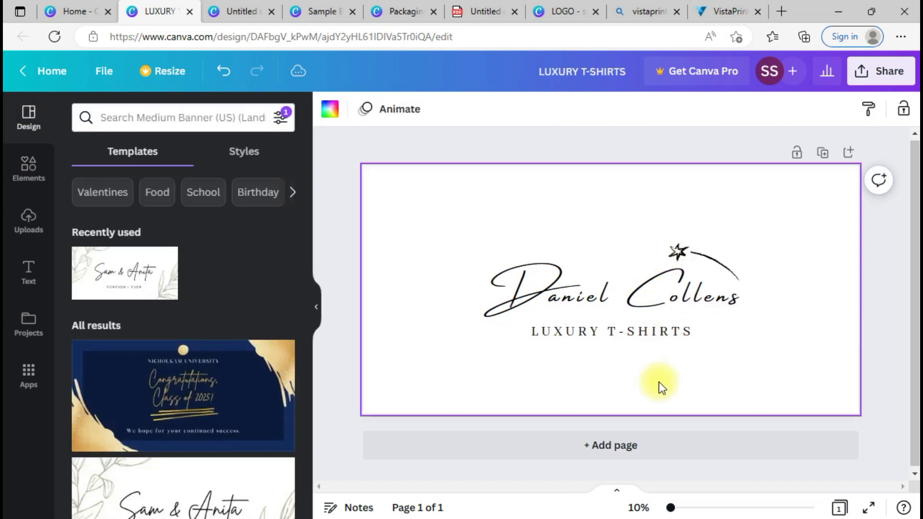
Step: Shift the whole logo group slightly lower on the page, then bring up Share
left_click_drag(716, 347, 564, 258)
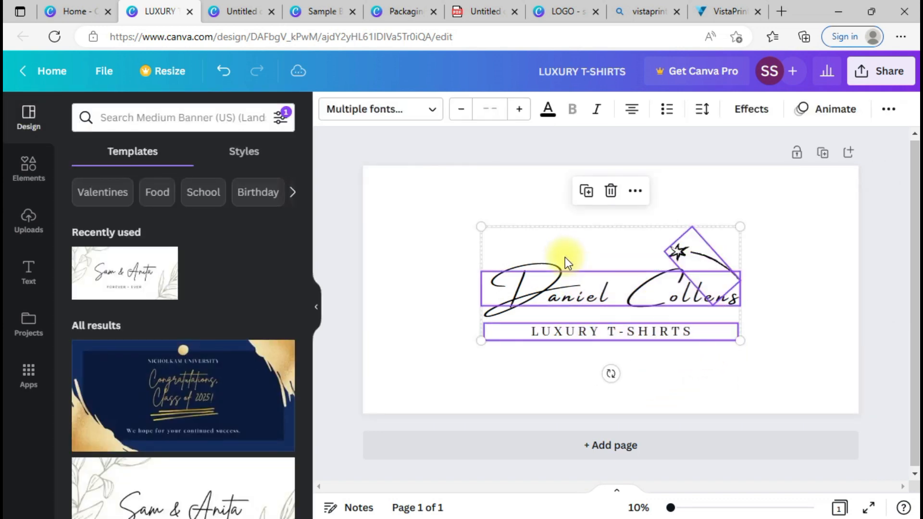
left_click_drag(596, 291, 596, 299)
left_click(713, 404)
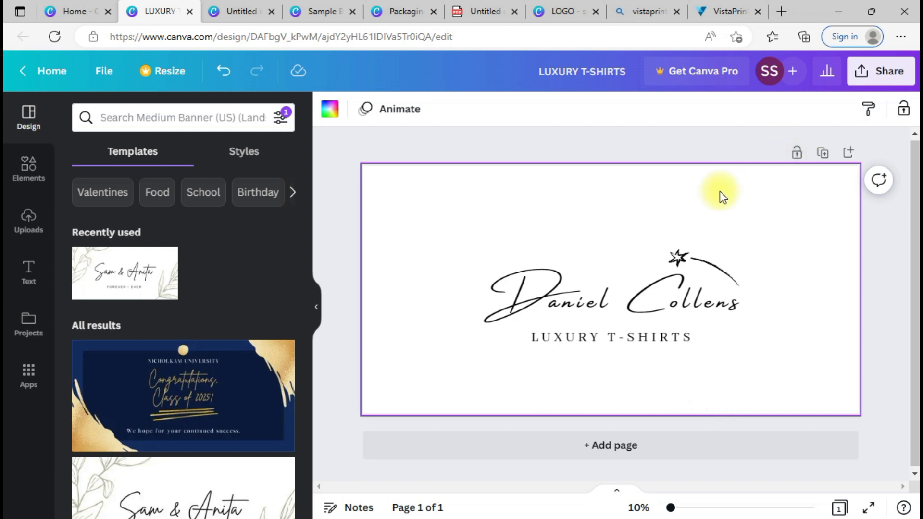
left_click(887, 72)
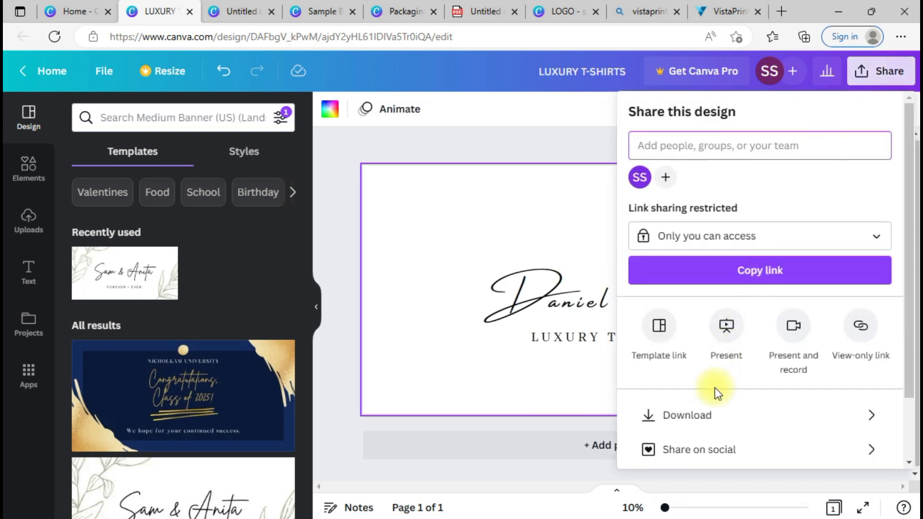
Step: Download the LUXURY T-SHIRTS banner as a PNG at 6,912 × 3,456 px
left_click(705, 425)
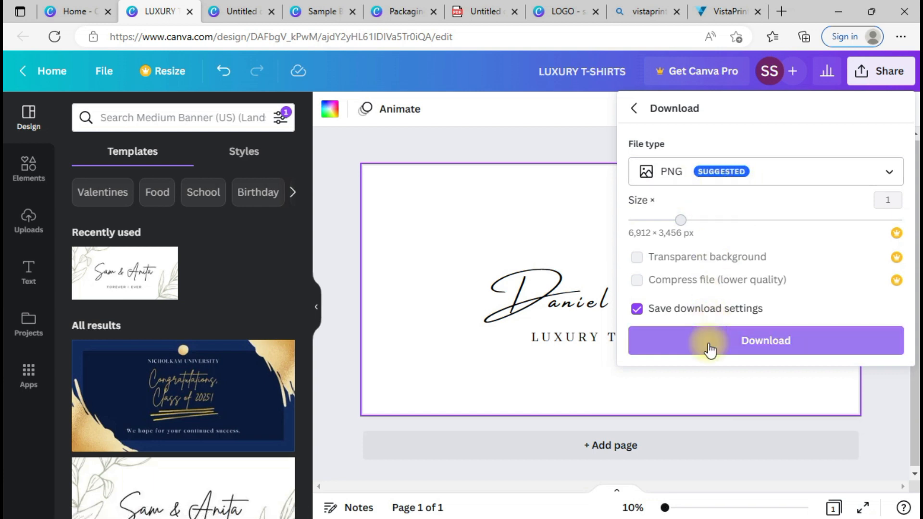
left_click(709, 342)
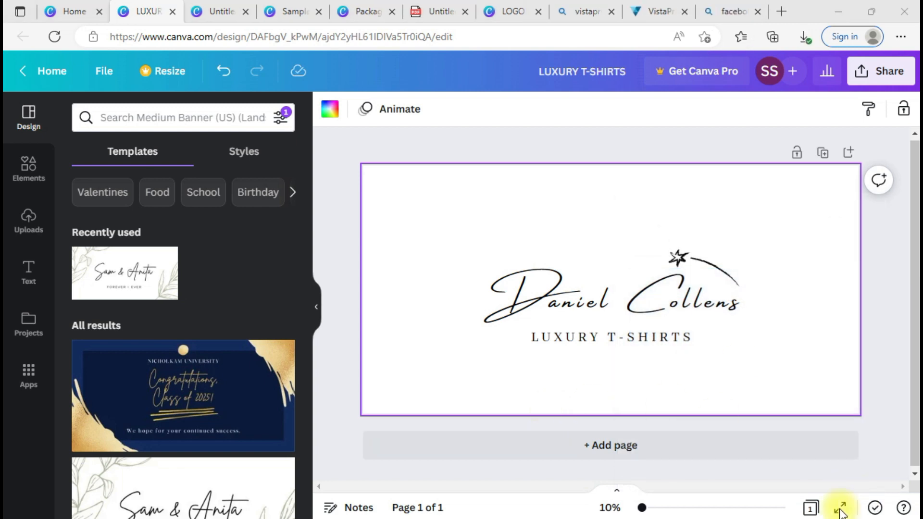
Step: From the Home page, search design types for 'Facebook Cover' and create one
left_click(66, 10)
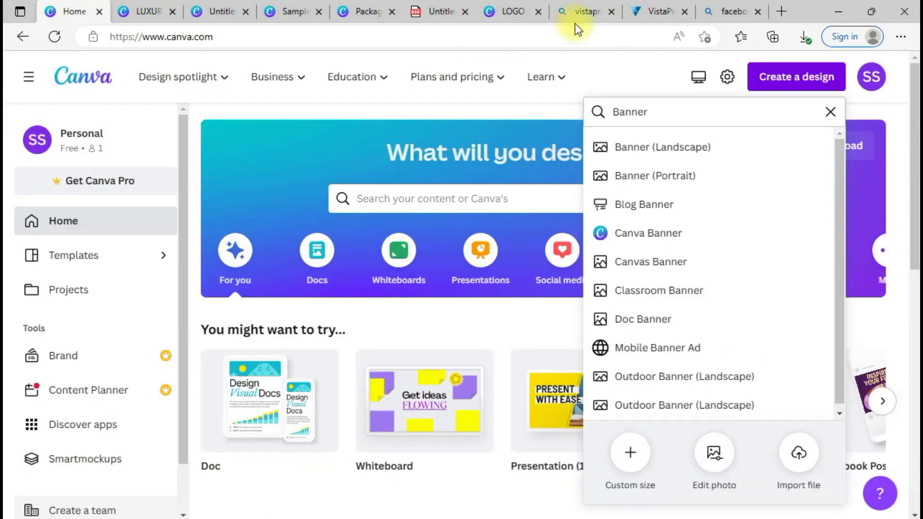
left_click(650, 114)
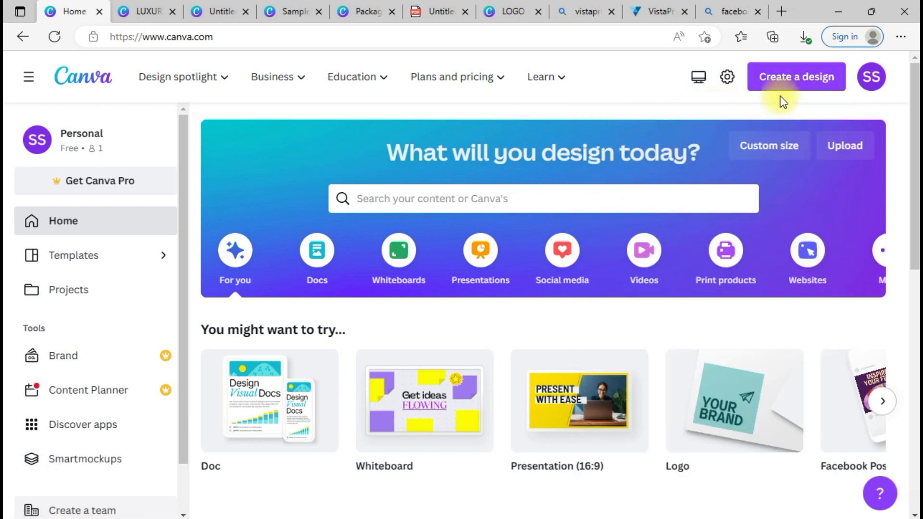
left_click(802, 86)
key("ctrl+a")
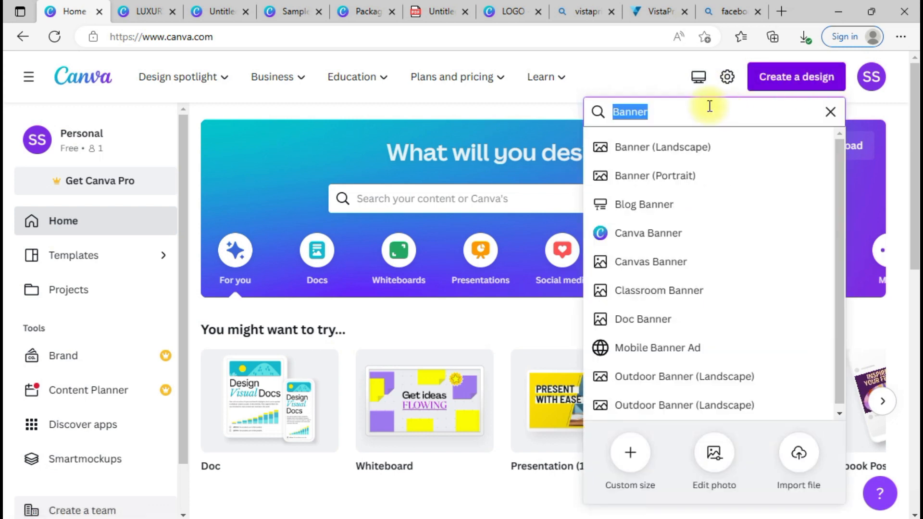
type("Facebook Cover")
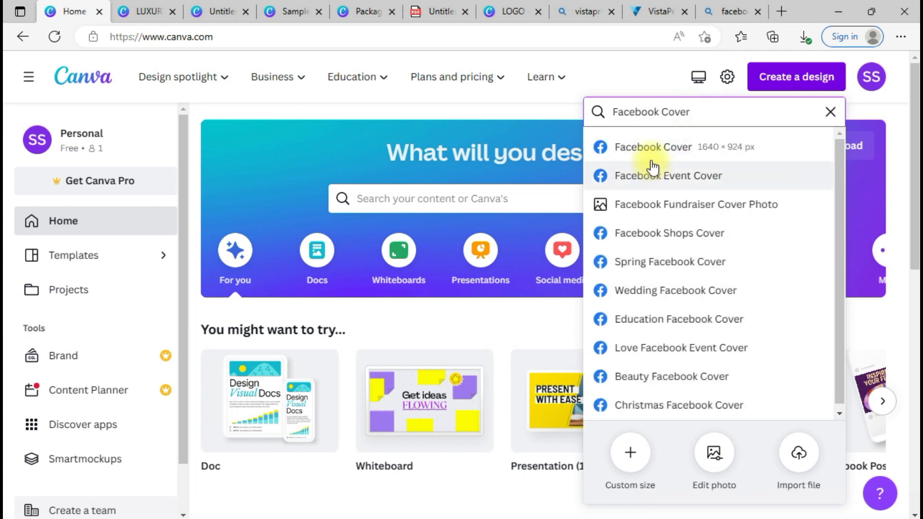
left_click(667, 152)
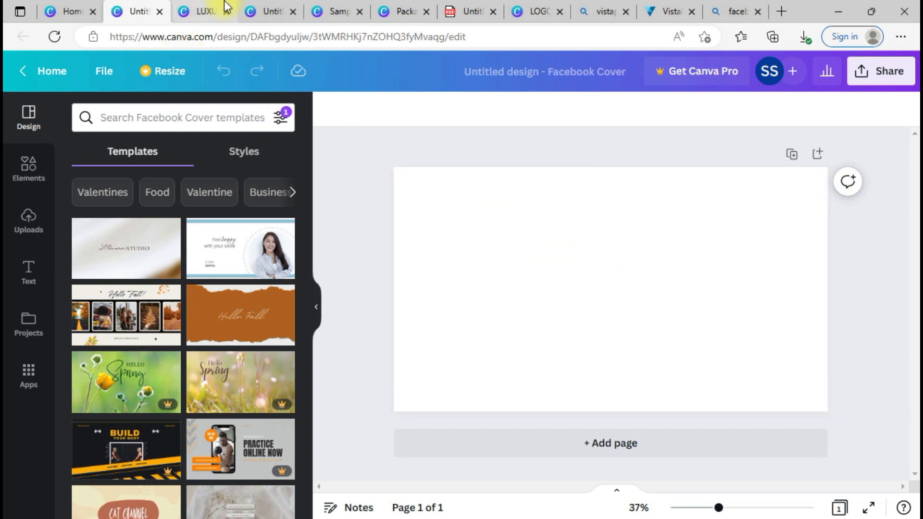
Step: Paste the logo and LUXURY T-SHIRTS group onto the Facebook Cover, shrunk and centred
left_click(208, 3)
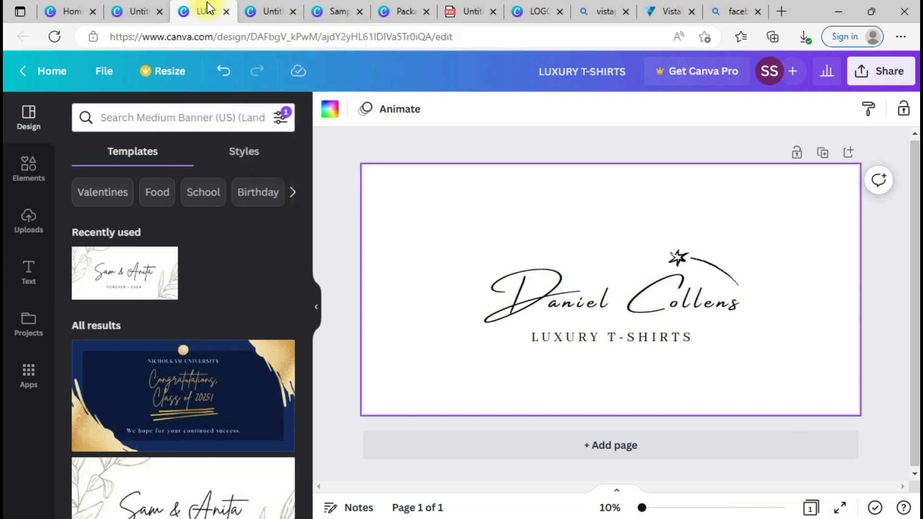
left_click_drag(446, 229, 864, 385)
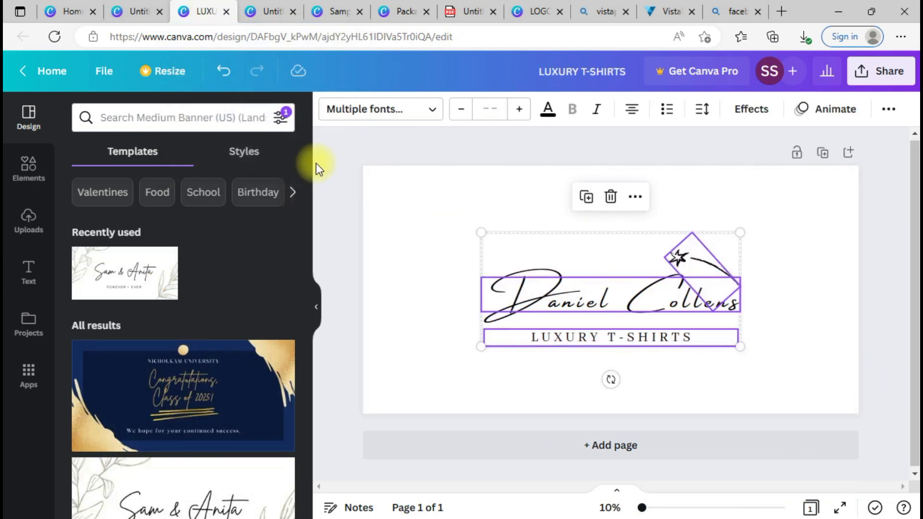
left_click(140, 11)
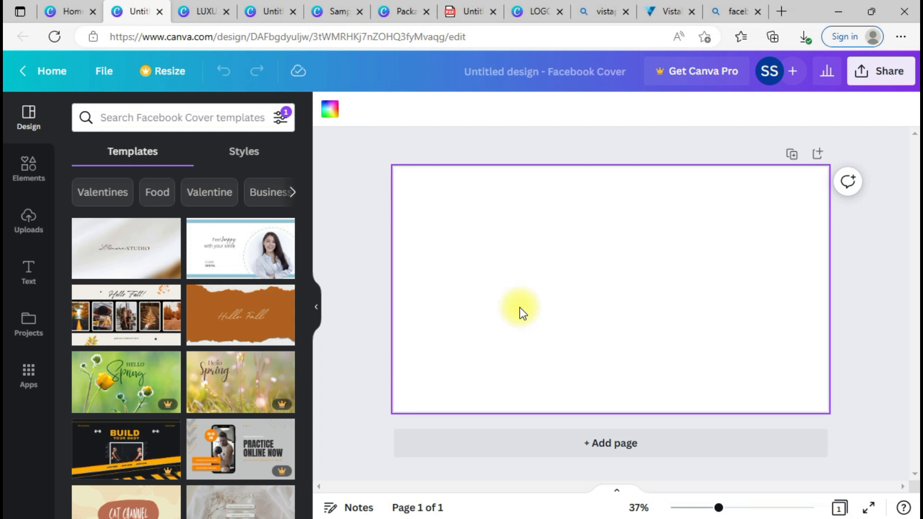
key("ctrl+v")
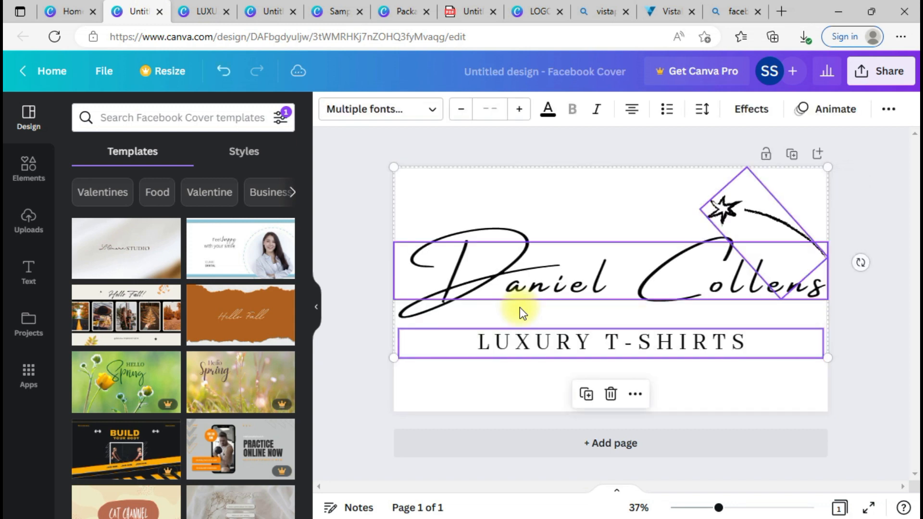
left_click_drag(827, 168, 659, 266)
left_click_drag(546, 336, 635, 304)
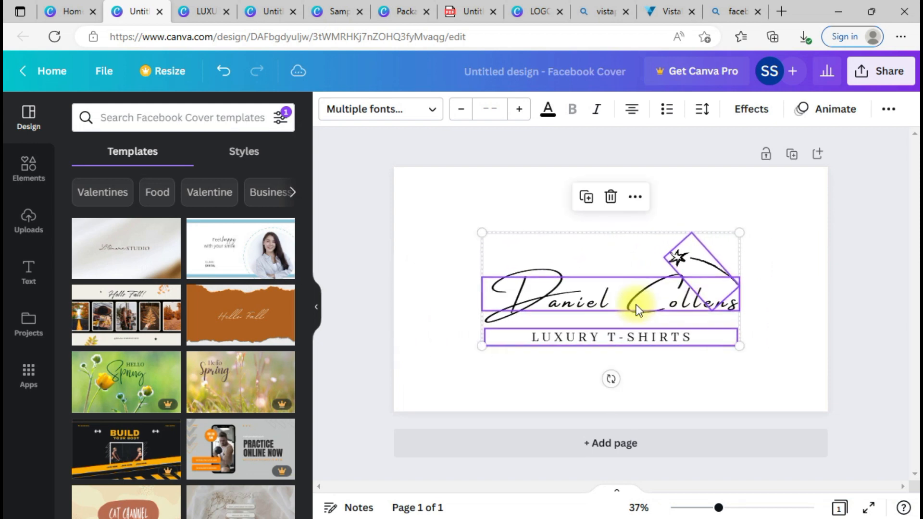
left_click(792, 381)
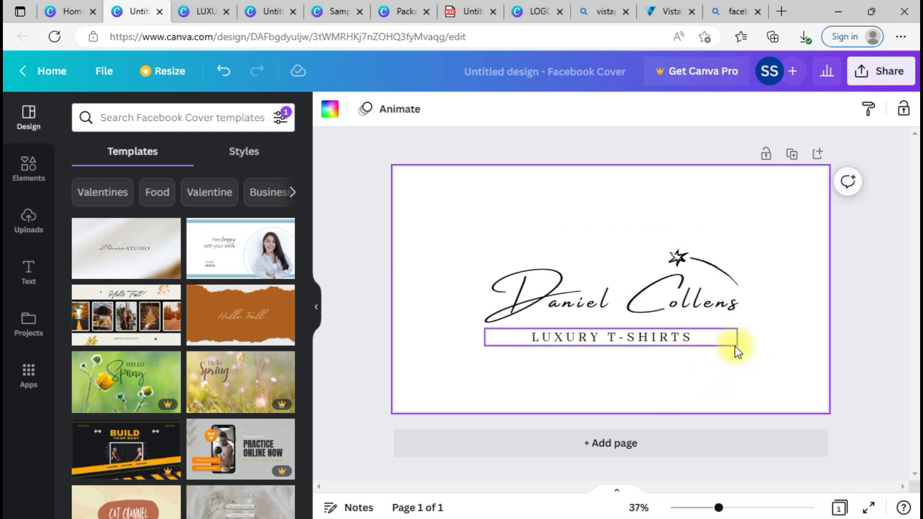
Step: Rename the design to 'Sample FB Cover'
left_click(586, 82)
type("Sm")
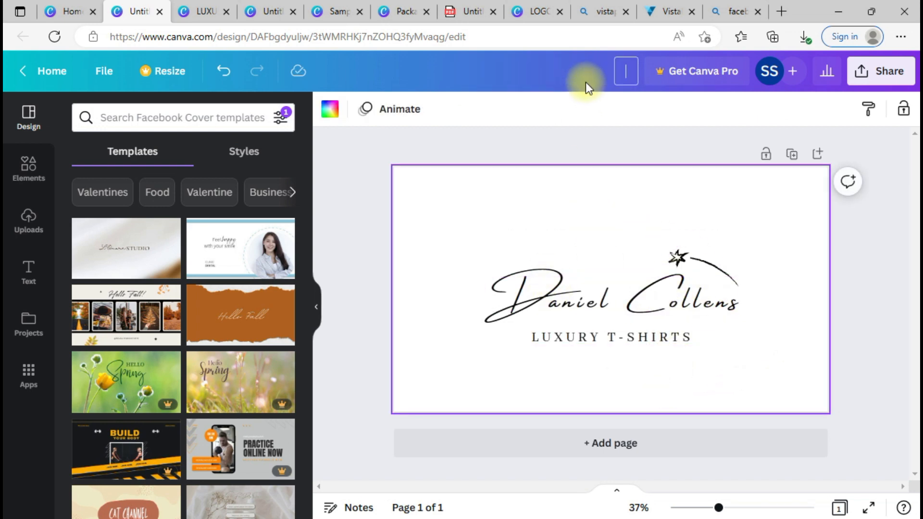
key("BackSpace")
type("ample FB Cover")
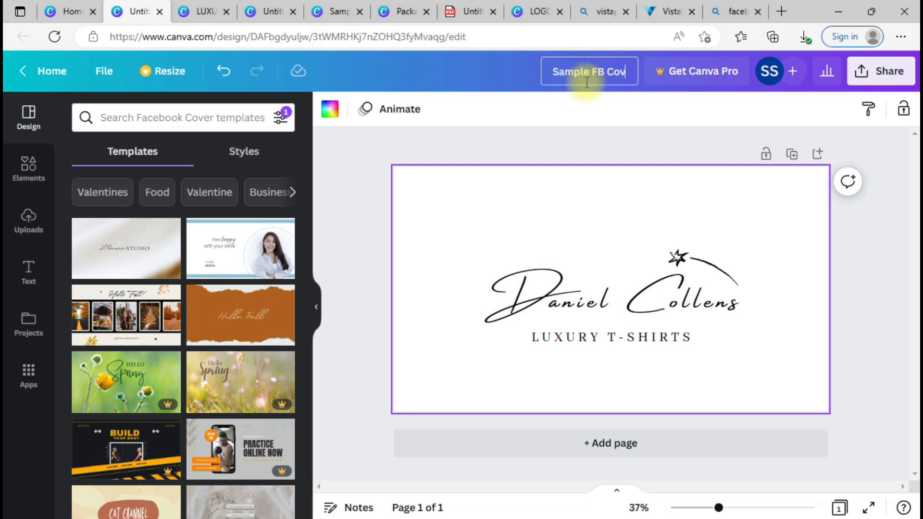
left_click(719, 7)
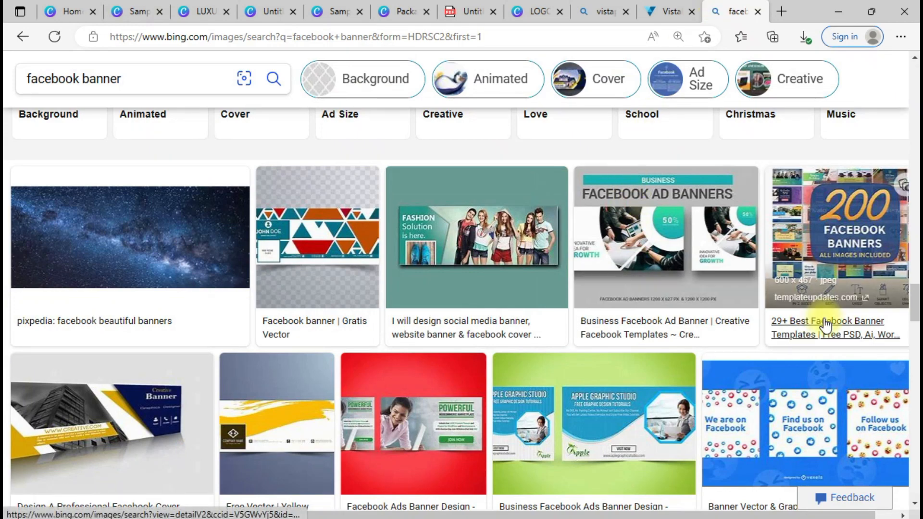
Step: Compare the Cover Photo 851 x 315 and PromoSimple size-guide images against the Sample FB Cover design
left_click(914, 336)
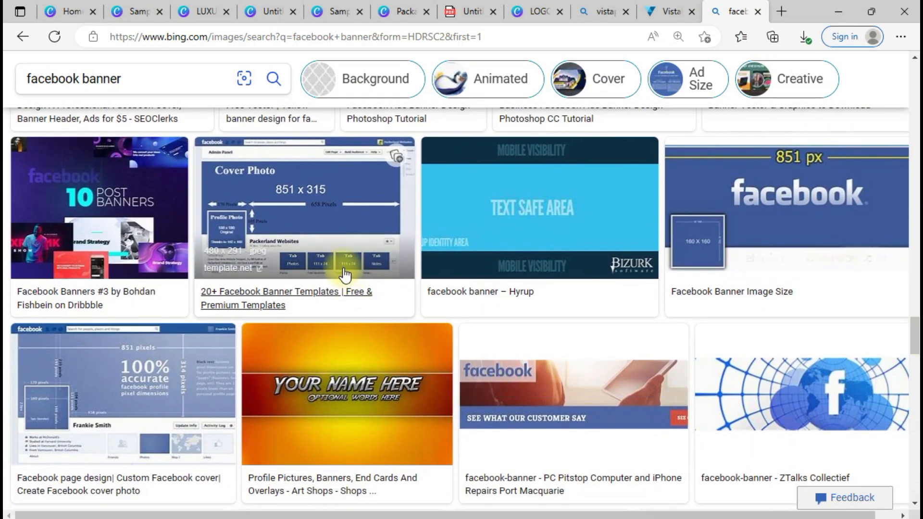
left_click(340, 234)
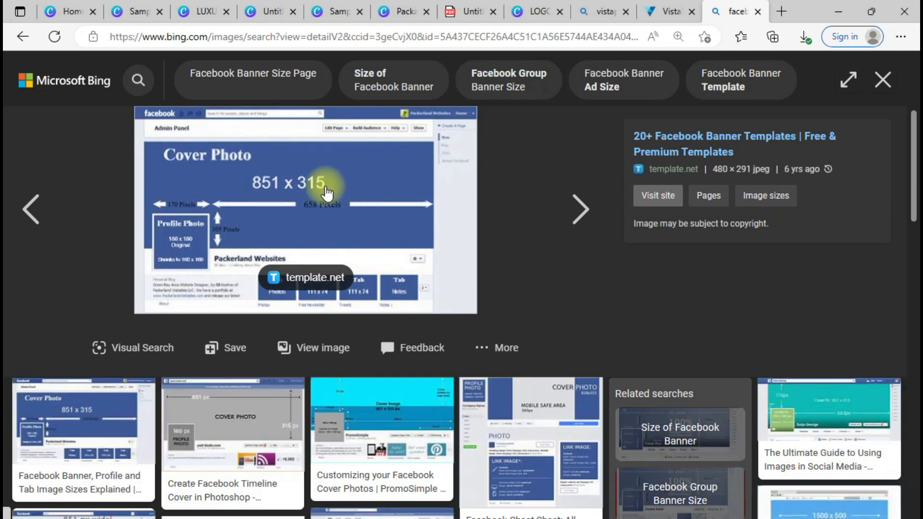
left_click(406, 403)
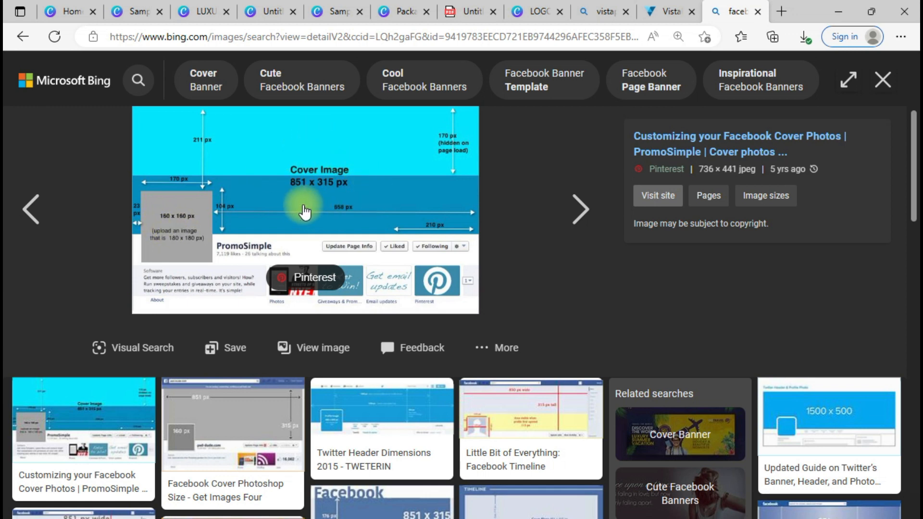
left_click(129, 8)
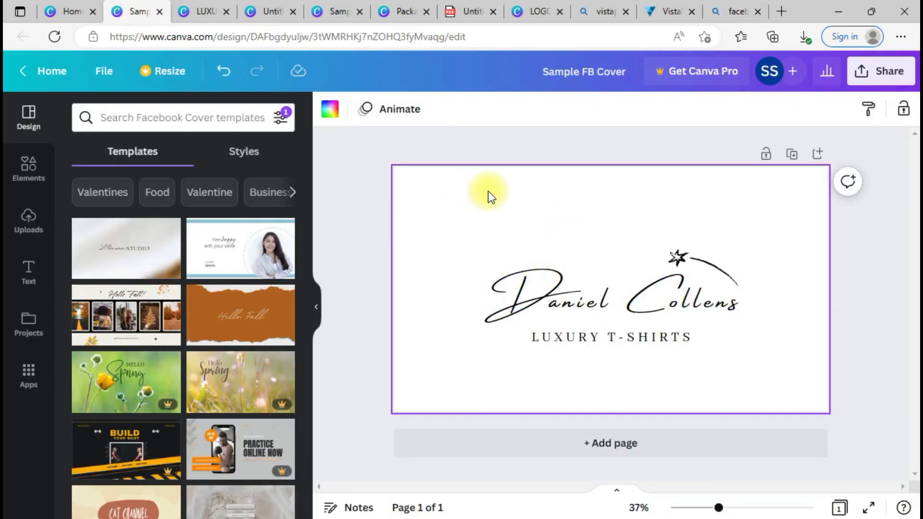
left_click(723, 8)
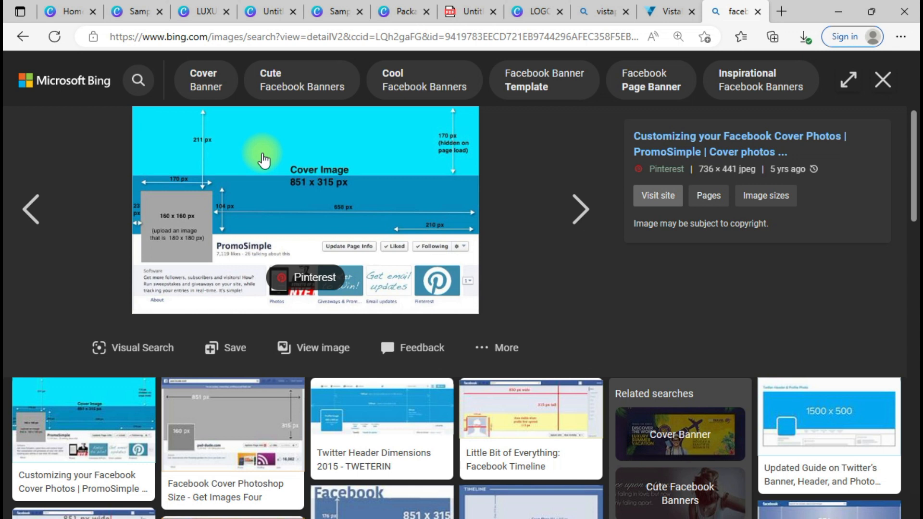
left_click(134, 10)
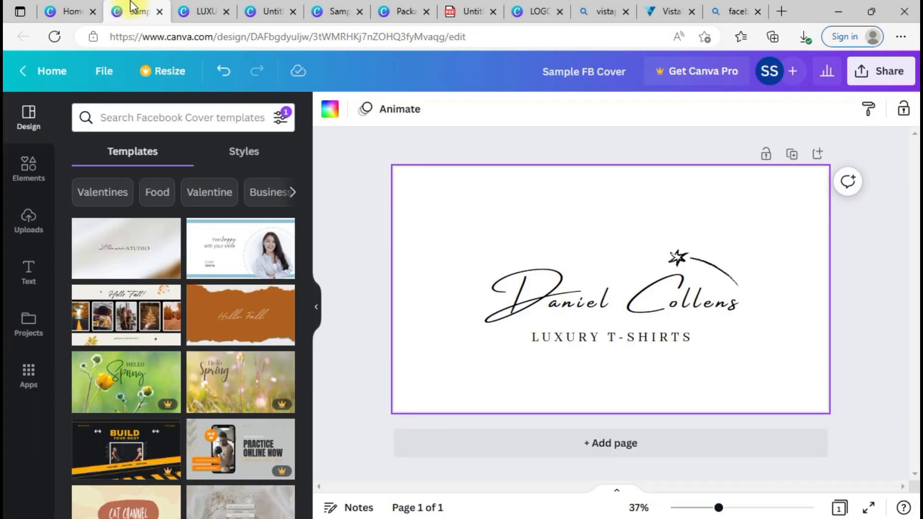
left_click(495, 155)
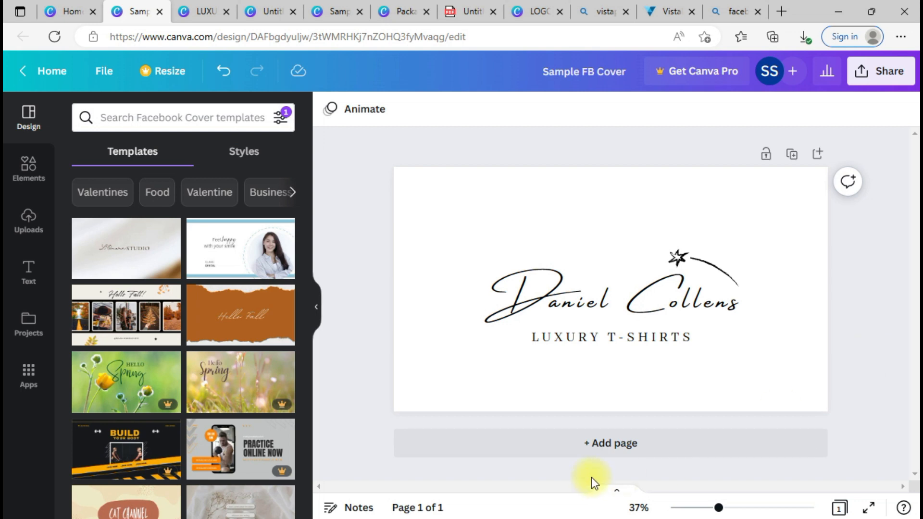
Step: Insert '/Facebook Cover' right after 'Banners' on line 4 of the Notepad branding notes
key("alt+Tab")
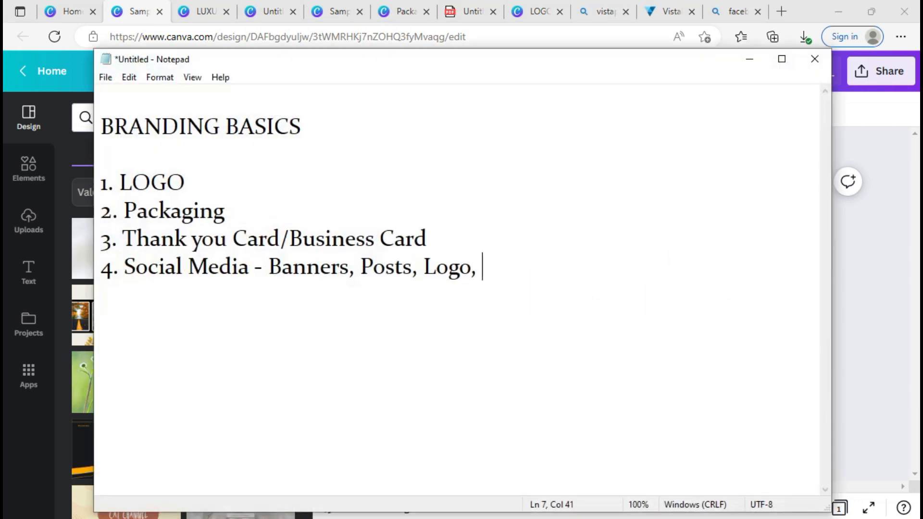
double_click(294, 263)
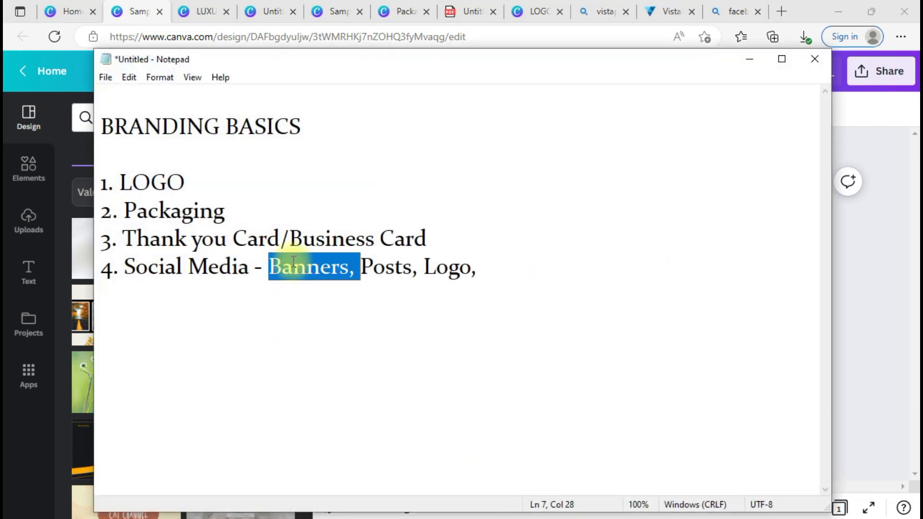
left_click(349, 268)
type("/Faceb")
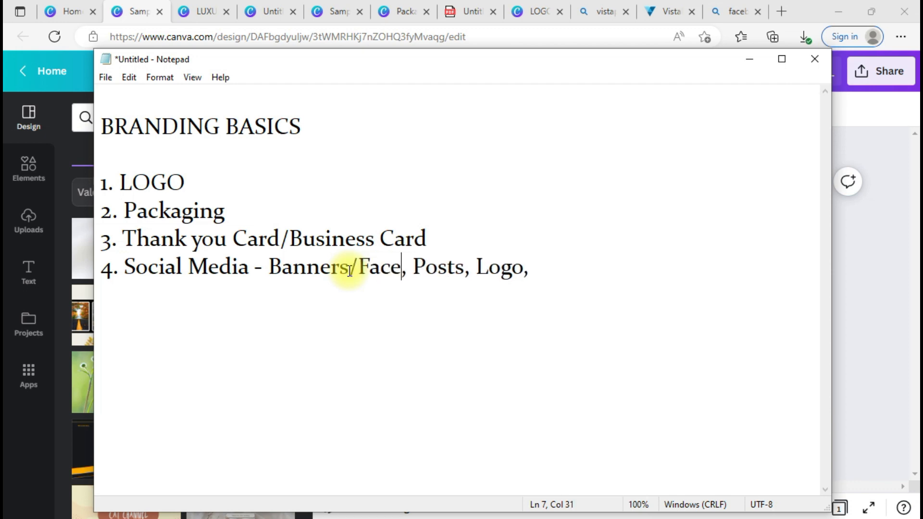
type("ook Co")
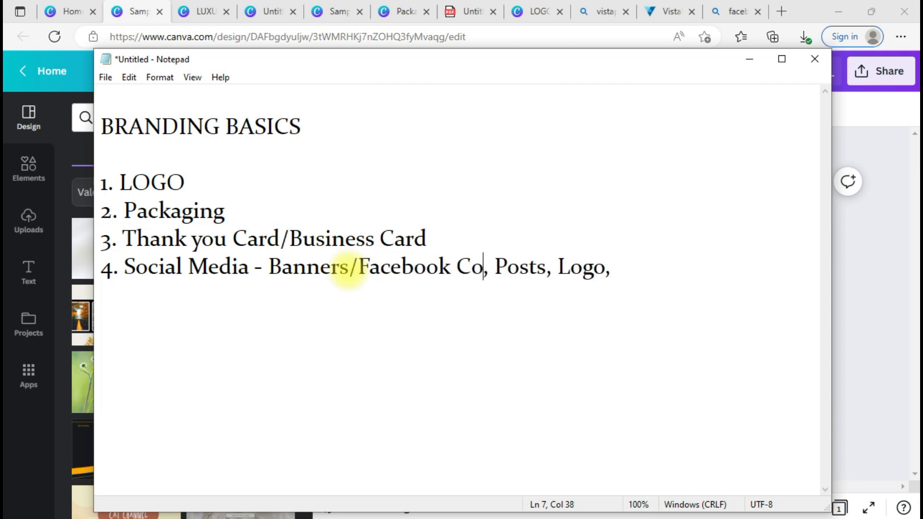
type("ver")
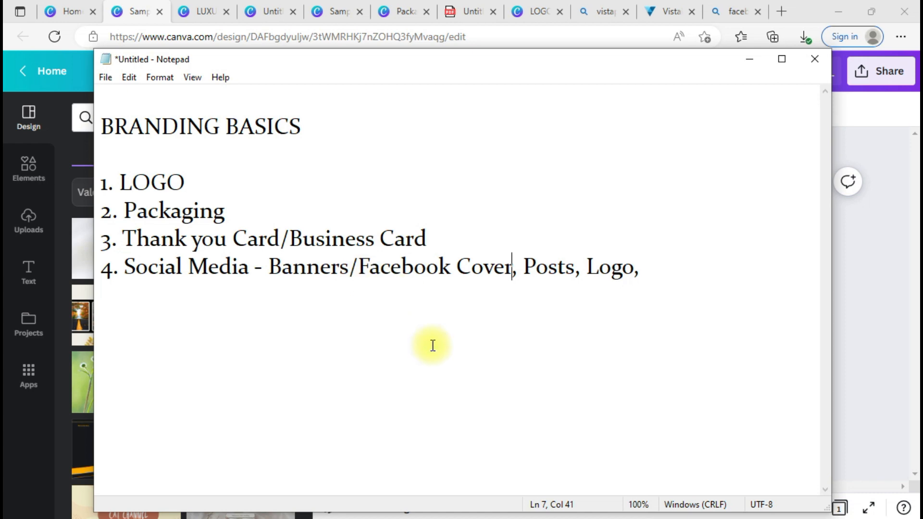
left_click(540, 385)
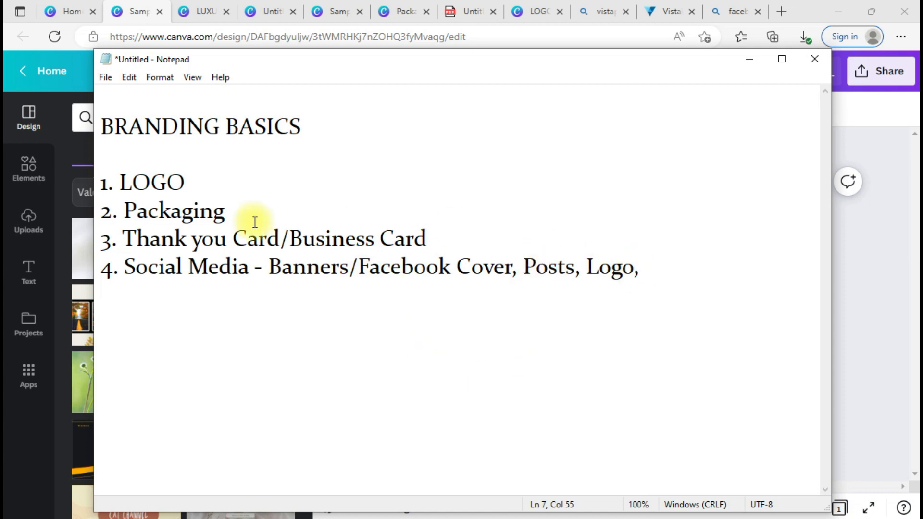
left_click(71, 11)
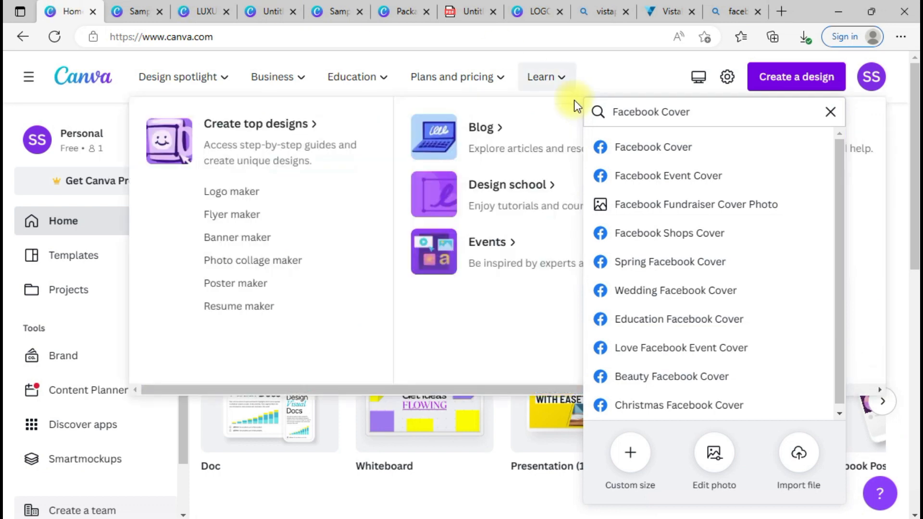
Step: Search design types for 'Facebook' and create Facebook Post (Square) and Facebook Post (Landscape) designs
left_click(711, 109)
key("ctrl+a")
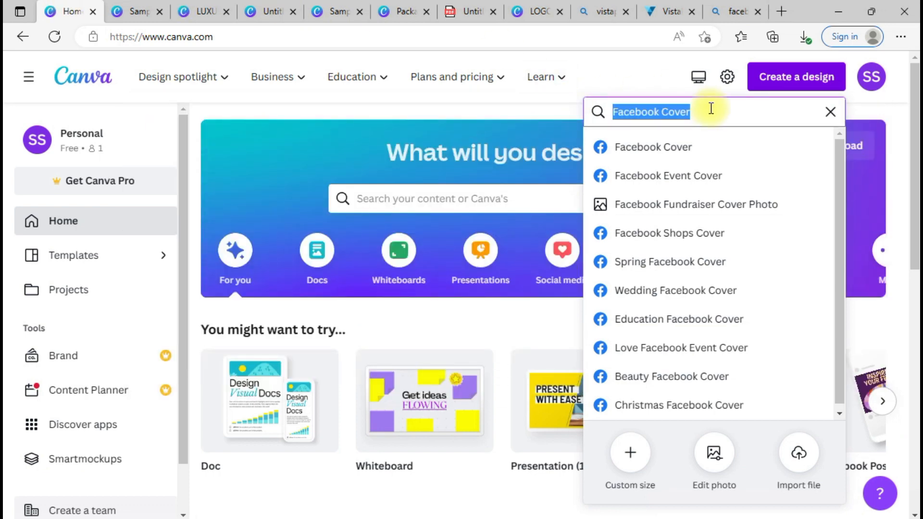
type("Facebook")
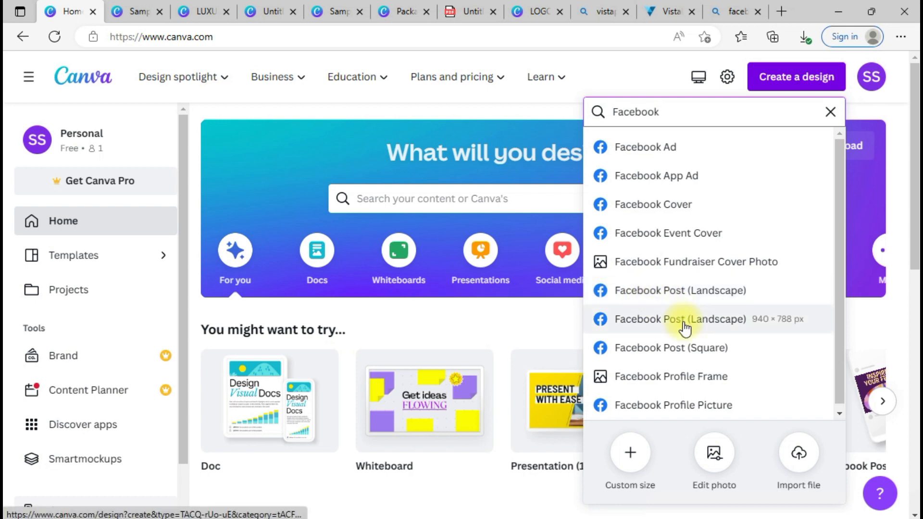
left_click(705, 353)
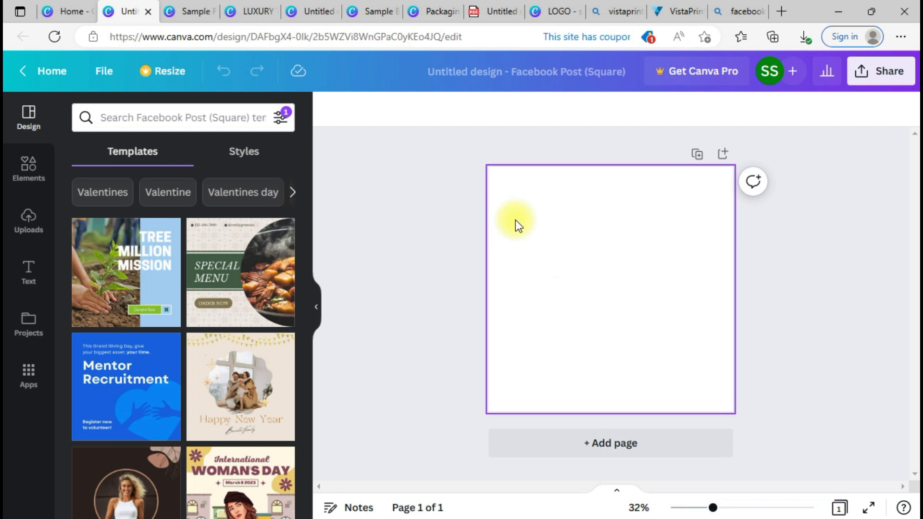
left_click(64, 2)
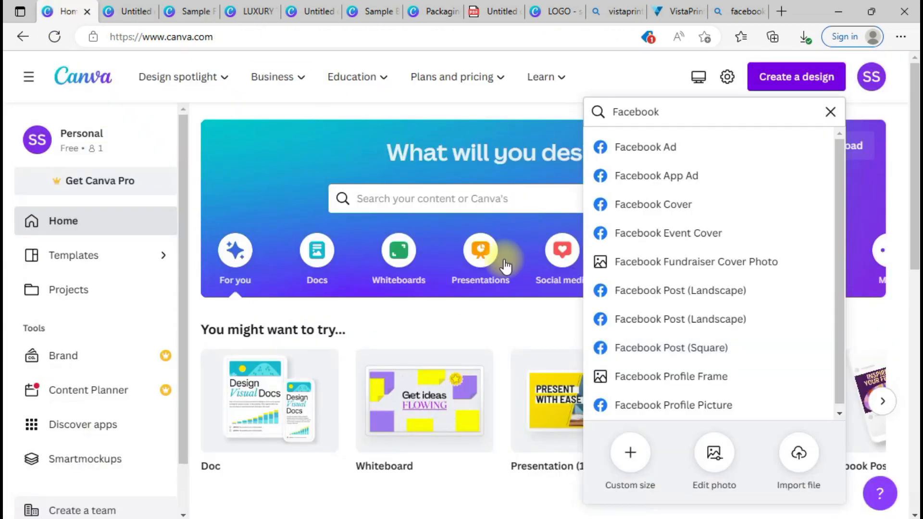
left_click(699, 292)
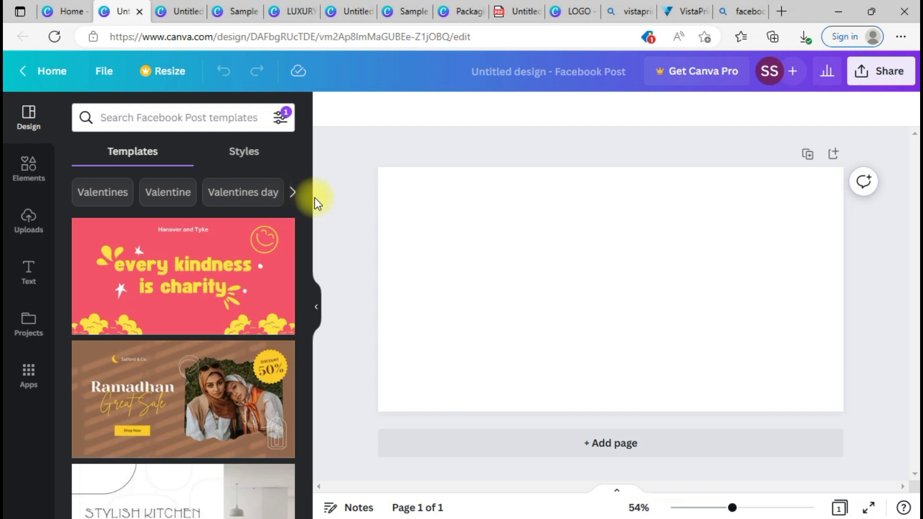
Step: Scroll through the suggested templates for the blank 1200 × 630 px Facebook Post
left_click_drag(305, 194, 311, 282)
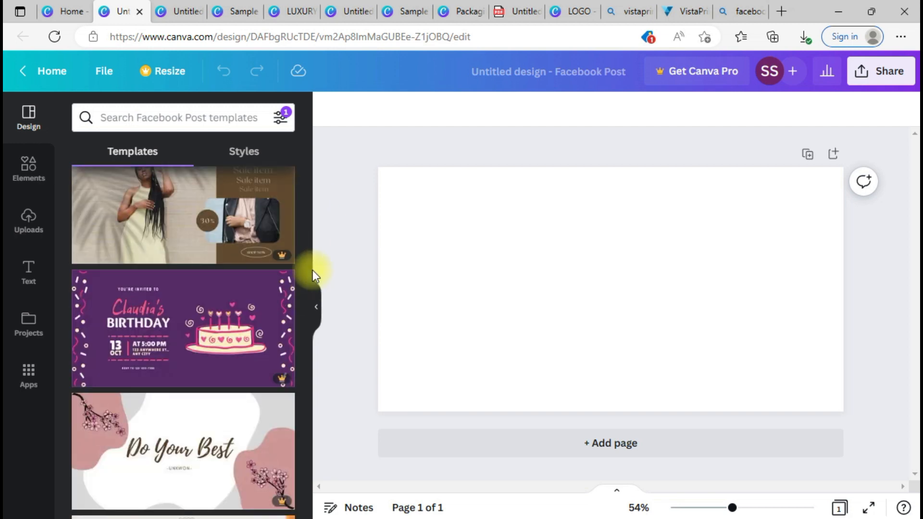
left_click_drag(308, 301, 310, 419)
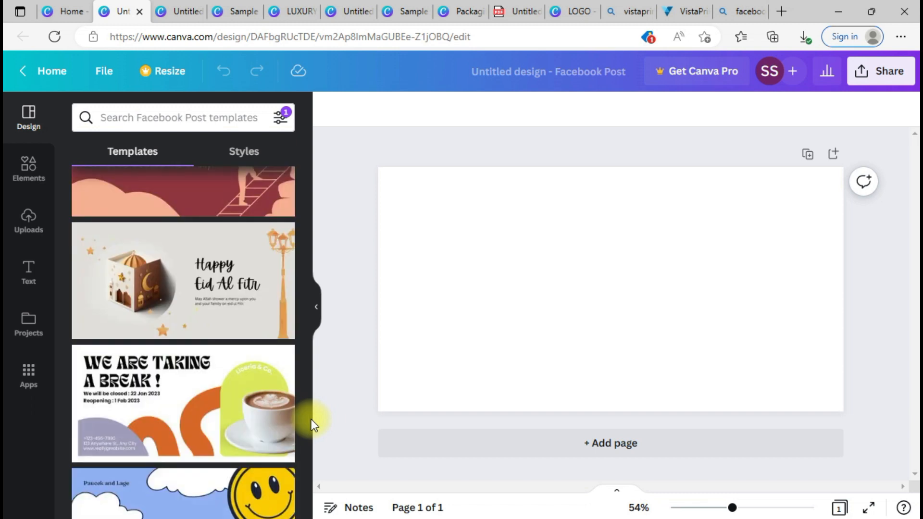
left_click_drag(307, 397, 303, 468)
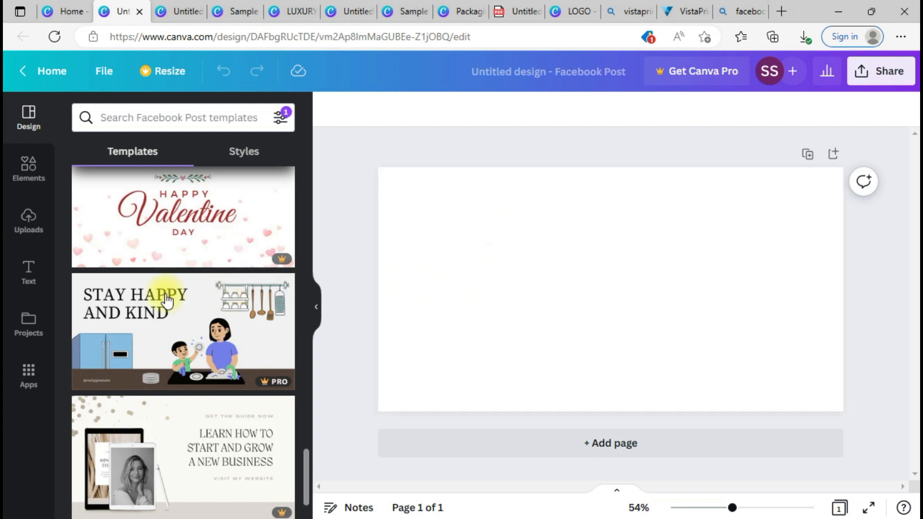
Step: From the Canva home page, start a 1080 × 1080 Instagram Post (Square) design
left_click(78, 6)
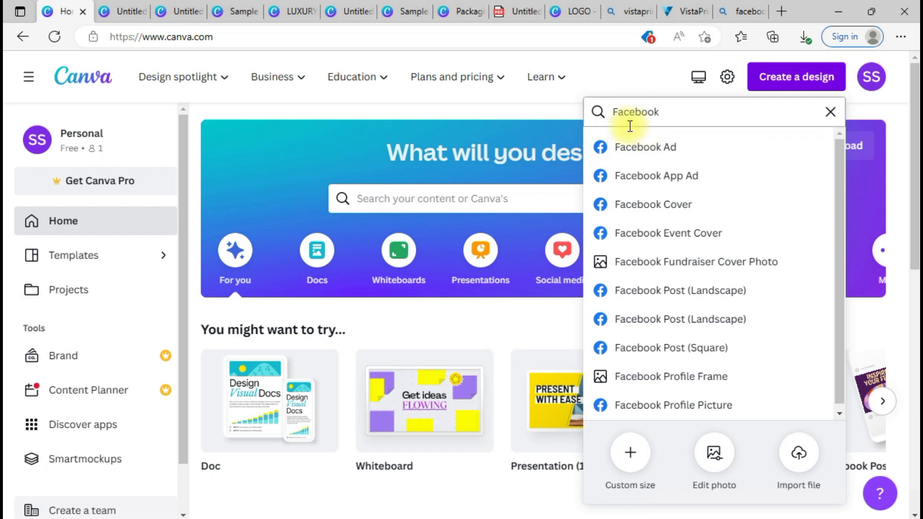
double_click(630, 110)
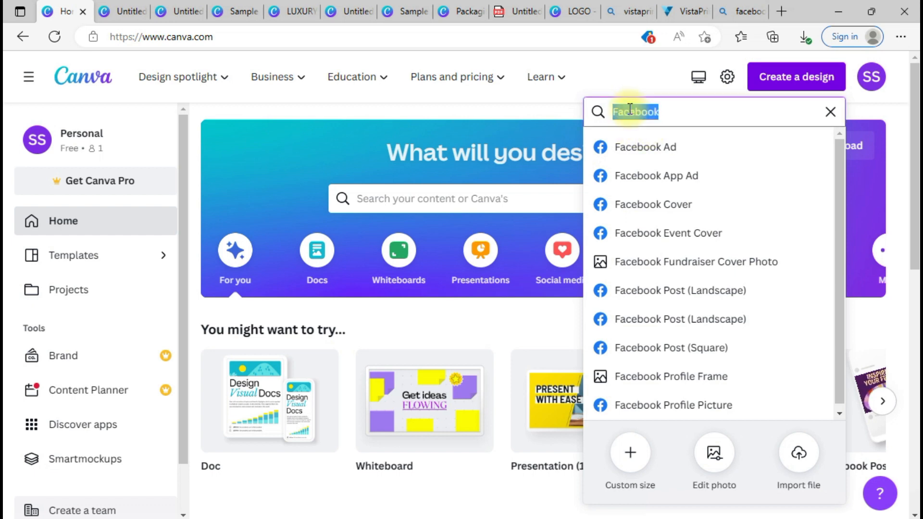
type("Instagram")
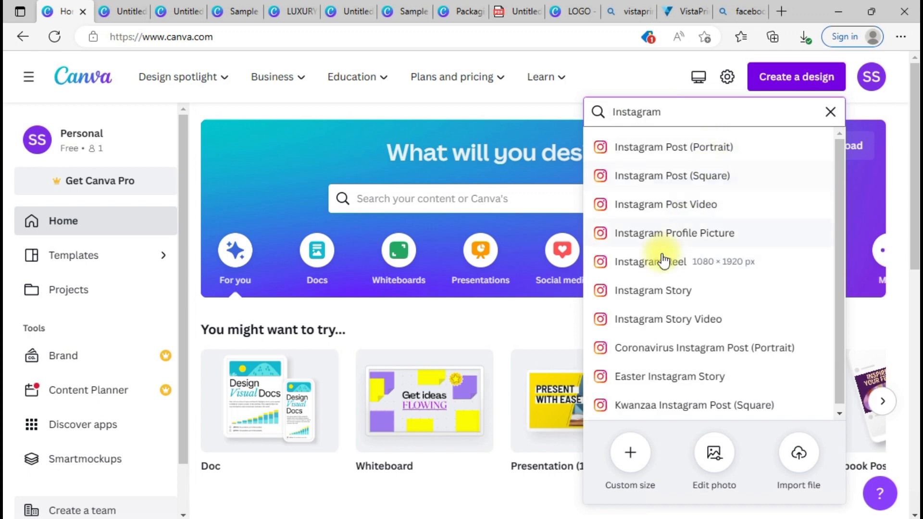
left_click(741, 183)
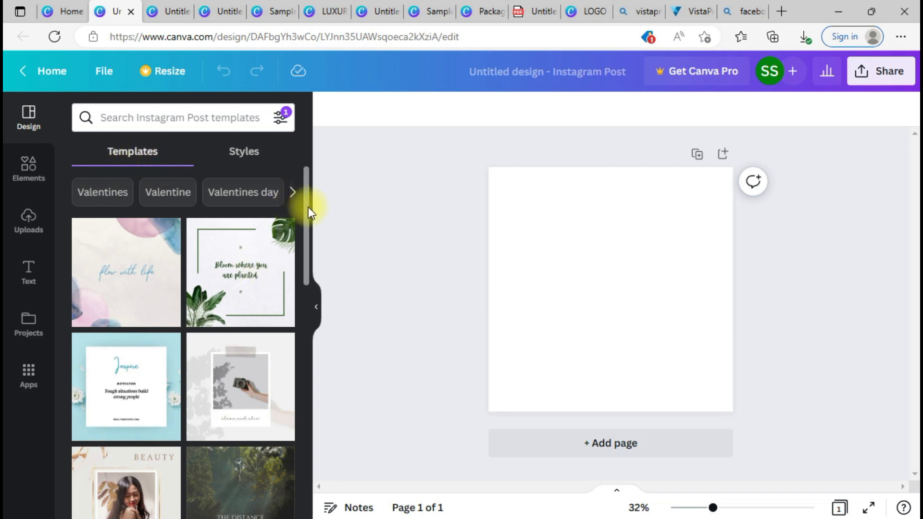
Step: Apply the 'New style' two-photo collage template from the Templates panel
left_click_drag(308, 206, 307, 423)
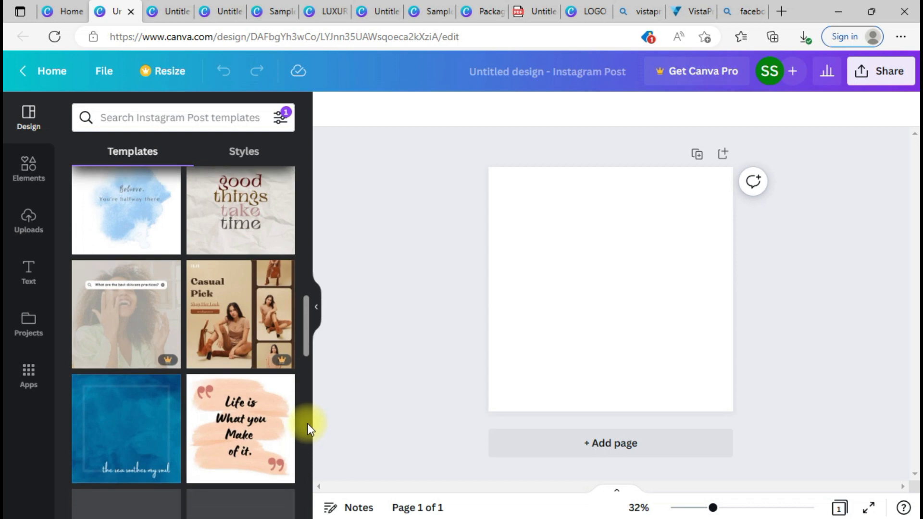
left_click_drag(304, 336, 287, 431)
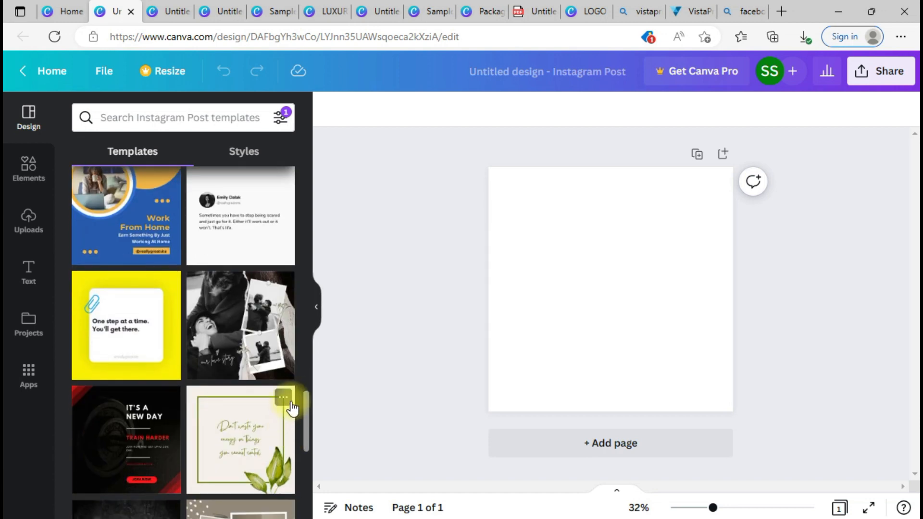
left_click_drag(306, 399, 308, 442)
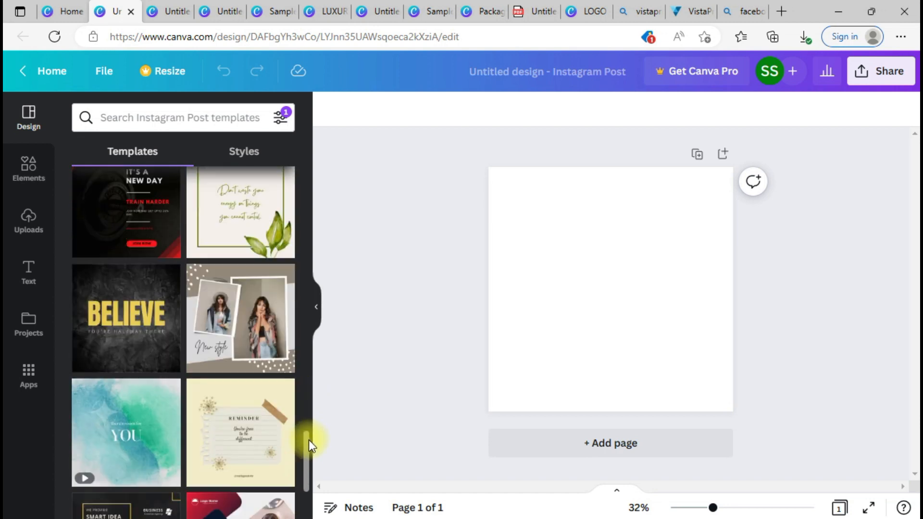
left_click(279, 337)
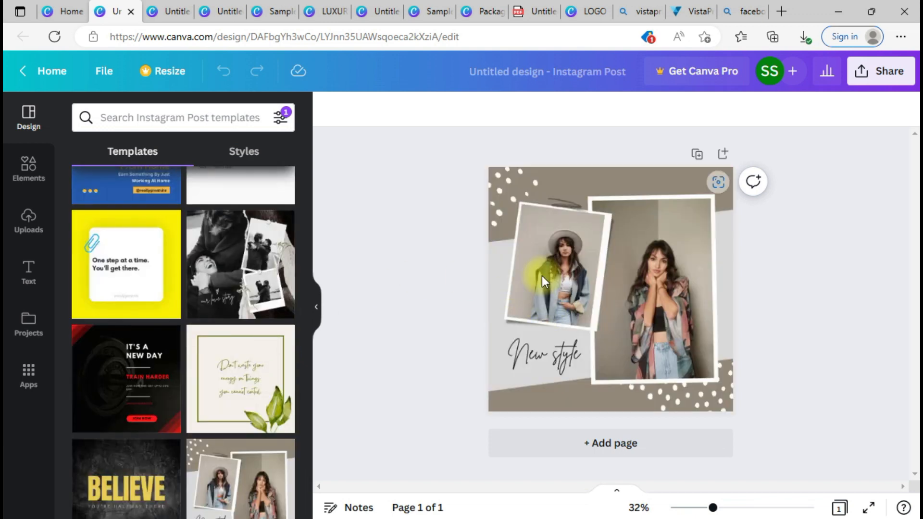
Step: Remove the tilted photo from the left collage frame, leaving an empty placeholder
left_click(541, 276)
key("Delete")
left_click(521, 279)
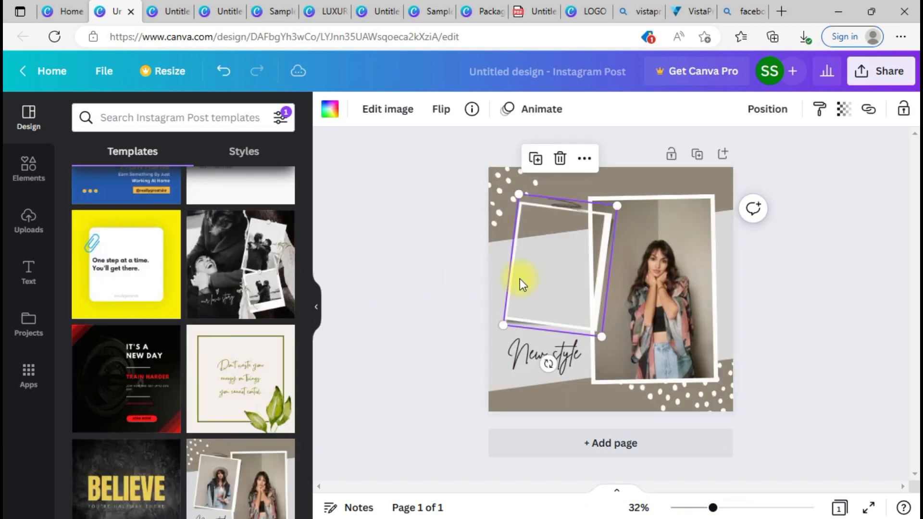
left_click_drag(565, 275, 541, 292)
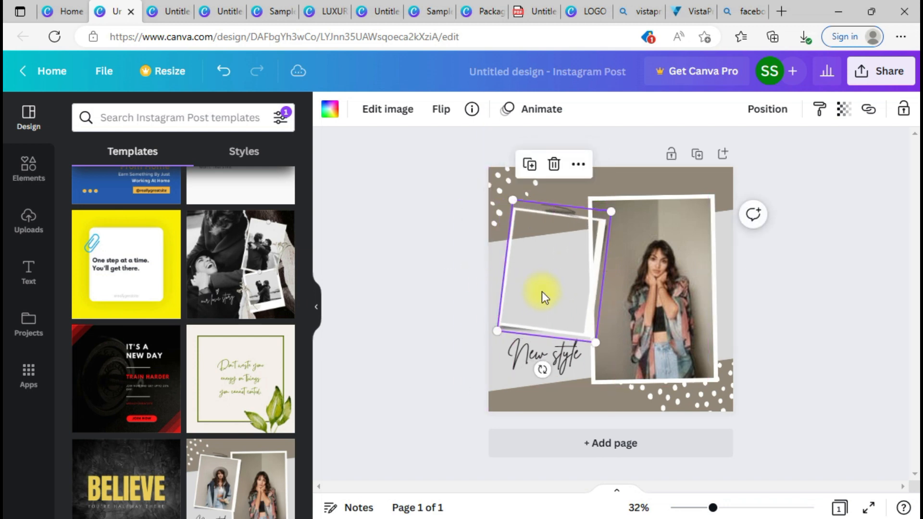
left_click(660, 288)
left_click(552, 295)
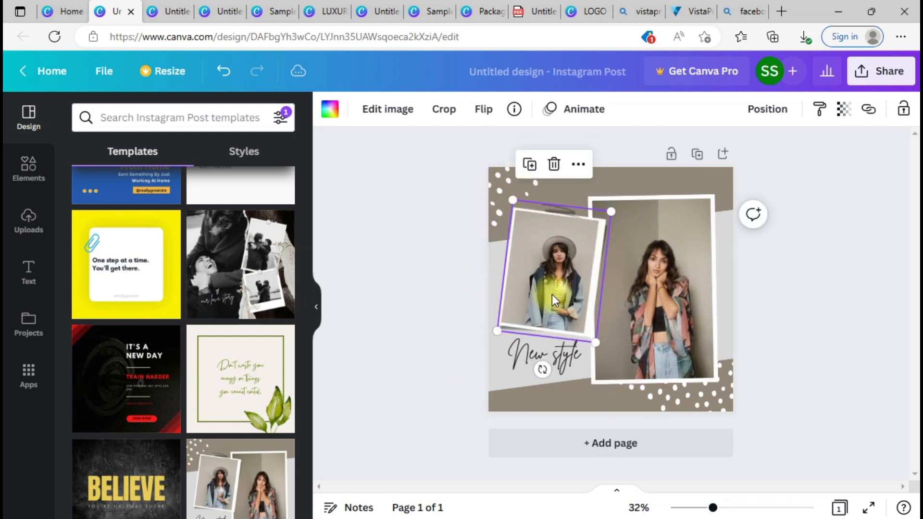
key("Delete")
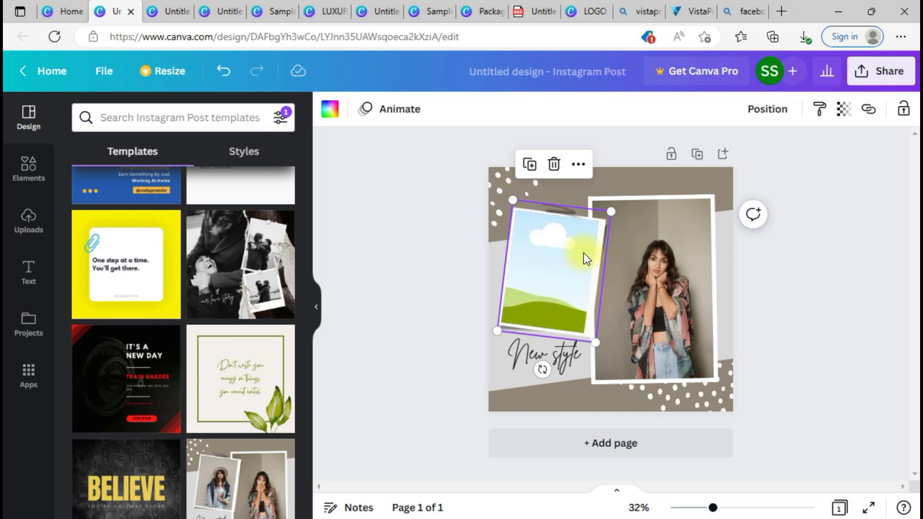
Step: Remove the woman's photo from the right frame, leaving it empty too
left_click(670, 341)
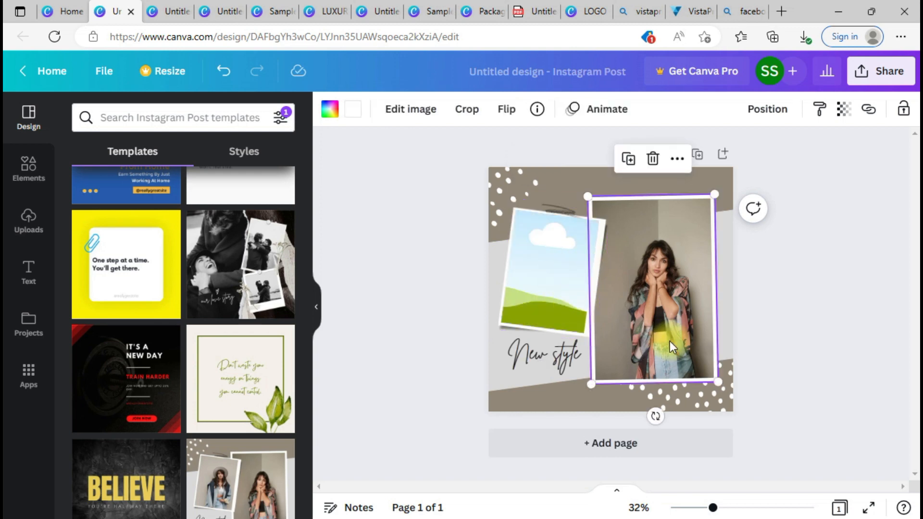
key("Delete")
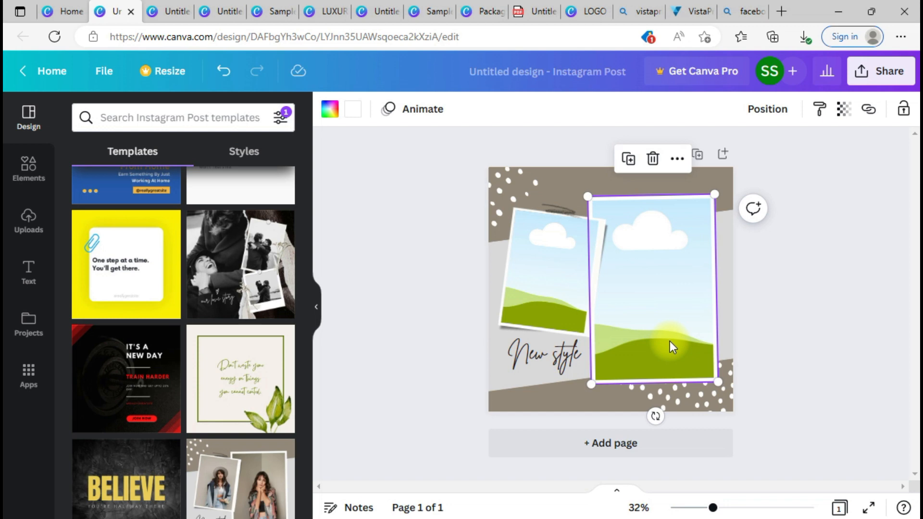
left_click(563, 280)
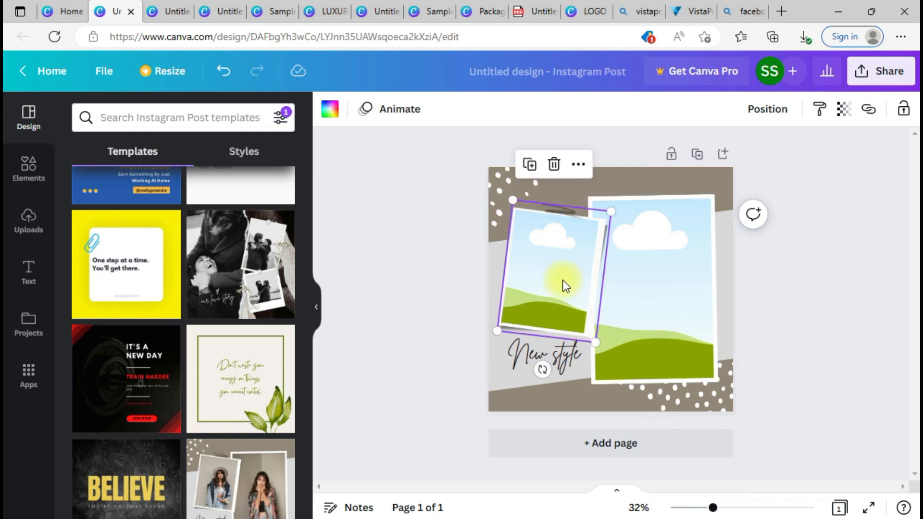
key("ctrl+z")
left_click(688, 306)
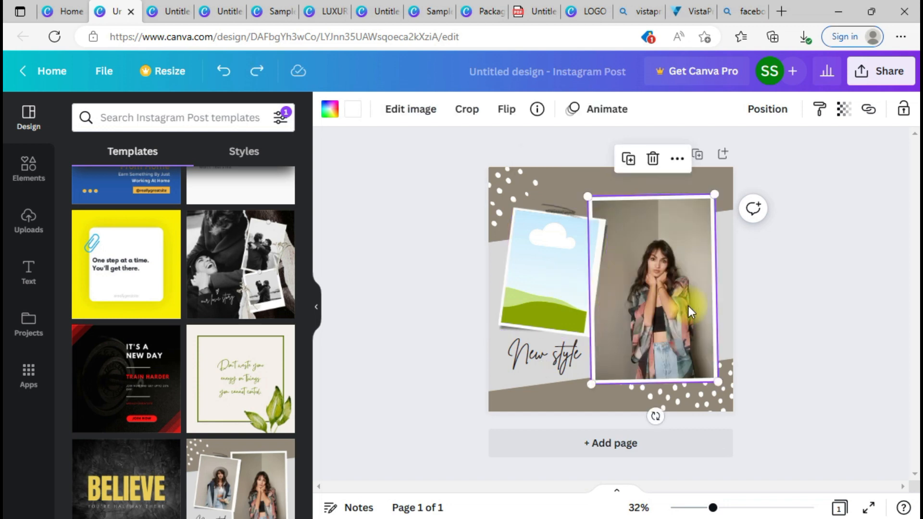
key("Delete")
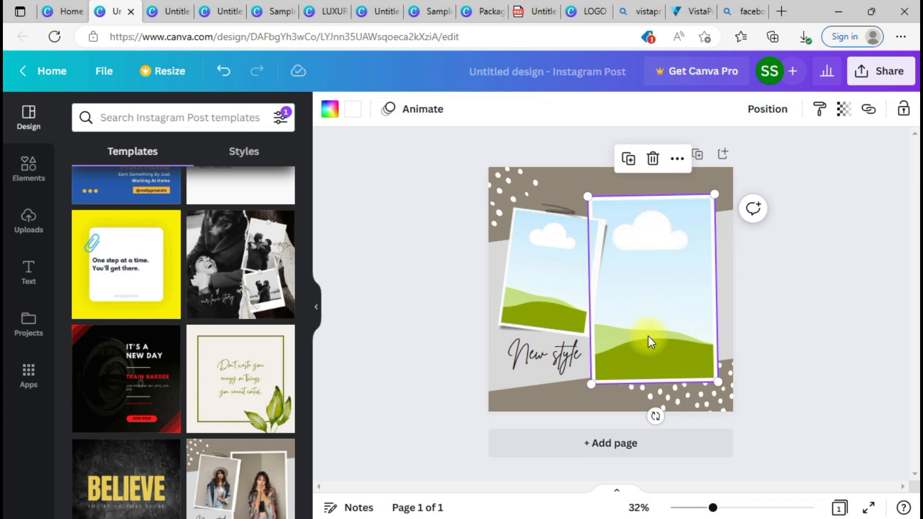
left_click(771, 309)
left_click(574, 289)
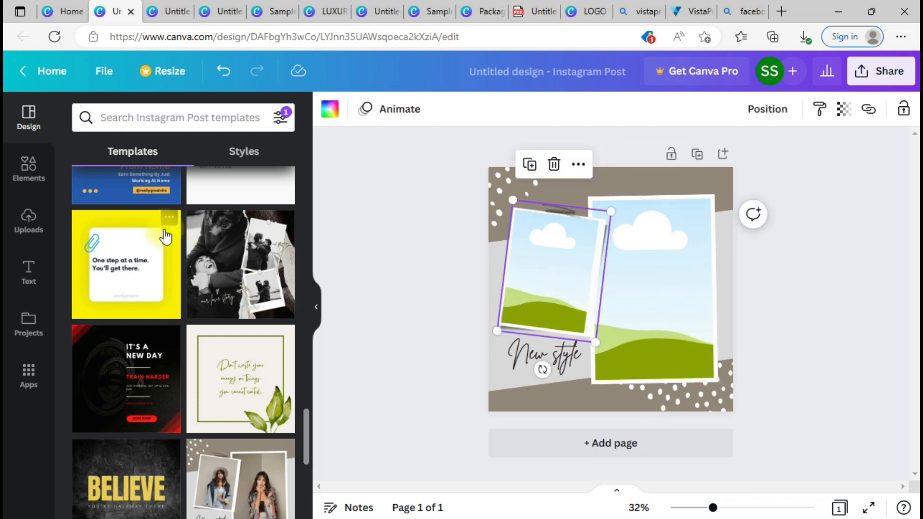
left_click(29, 173)
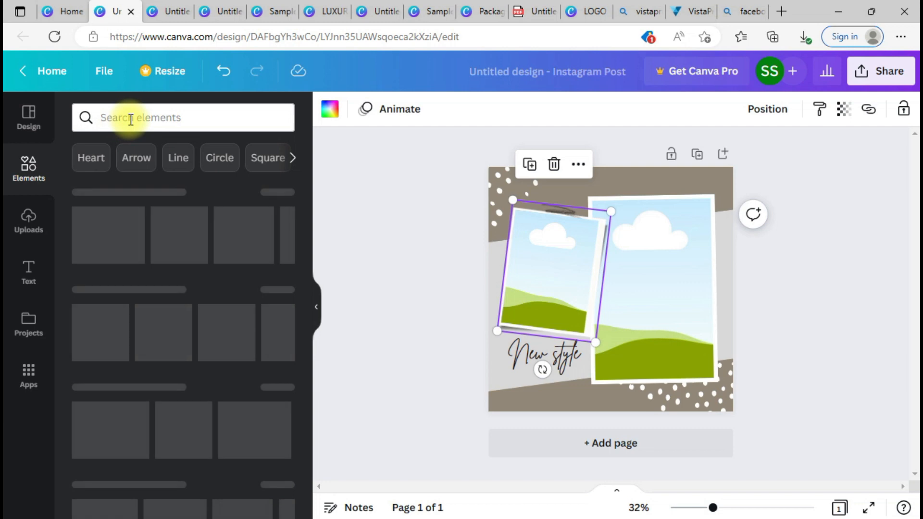
Step: Search Elements photos for 'Tshirt' and drop the green-shirt man photo into the right frame
left_click(128, 117)
type("Tshirt")
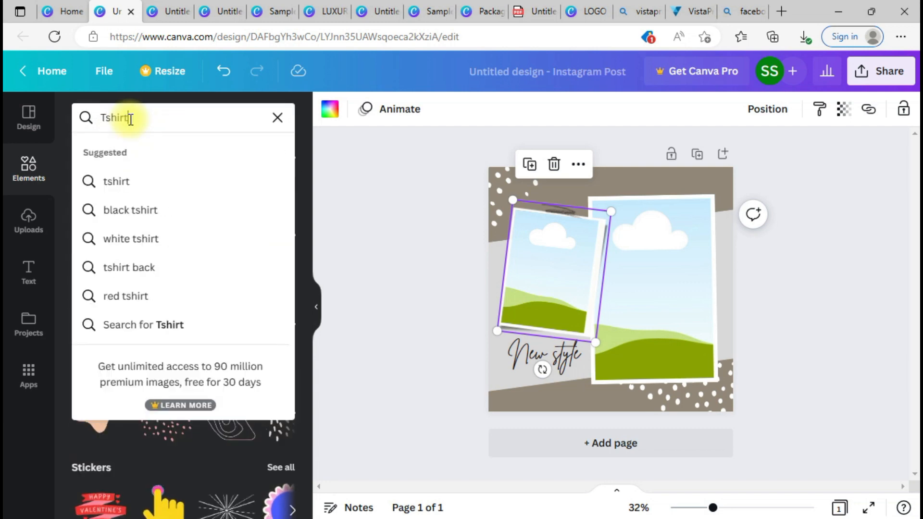
key("Return")
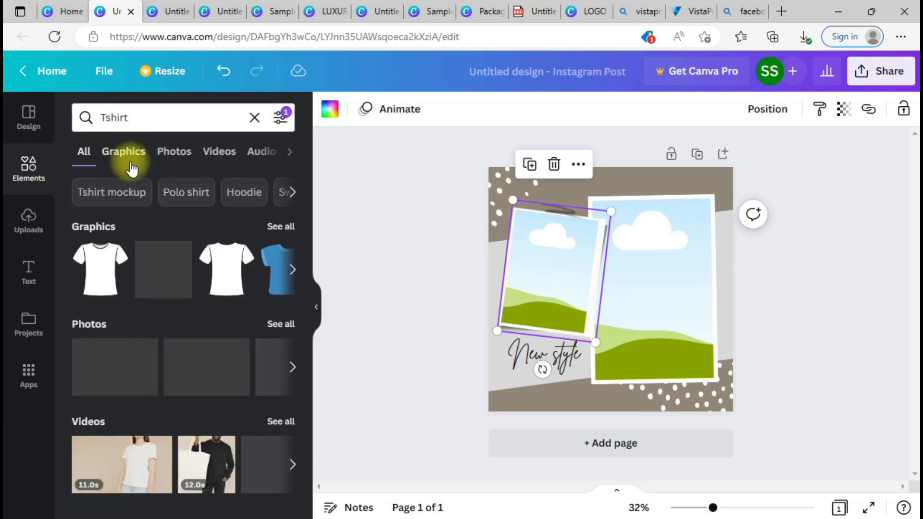
left_click(165, 161)
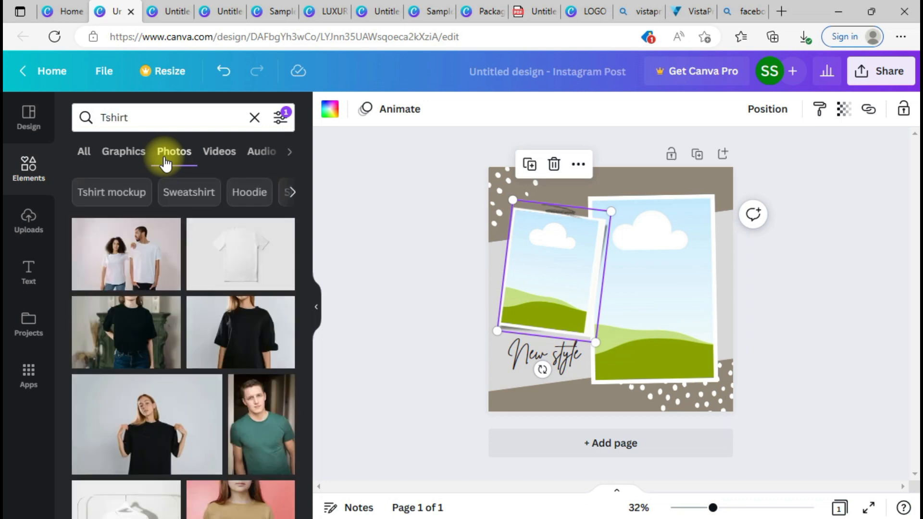
left_click_drag(256, 412, 666, 311)
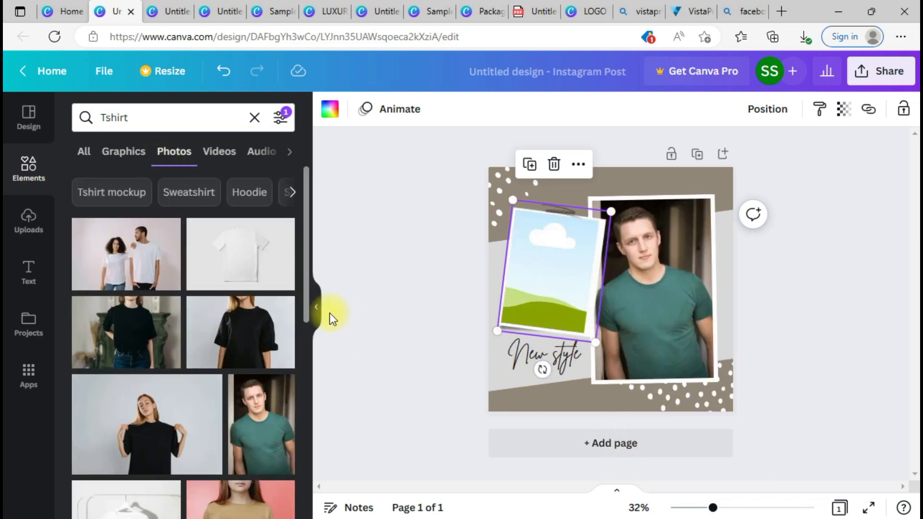
Step: Fill the left frame with the photo of the woman in a white T-shirt
left_click_drag(307, 292, 296, 429)
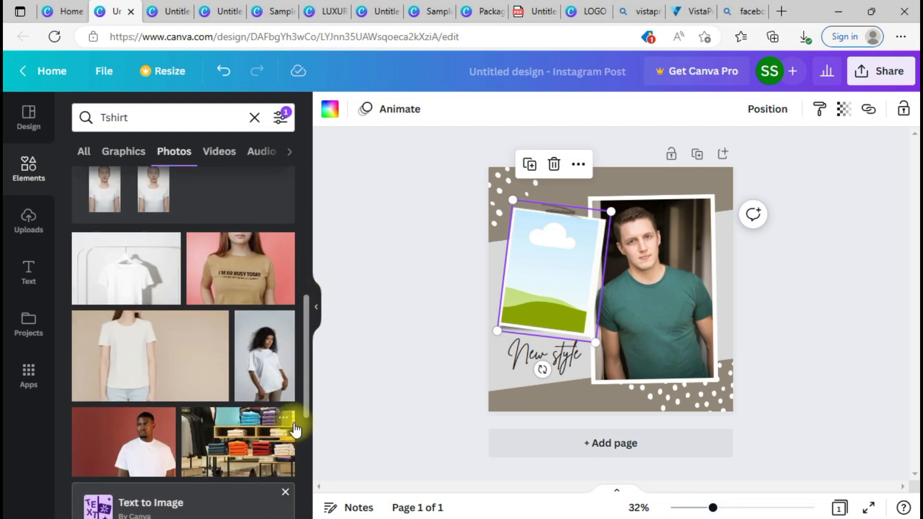
left_click_drag(223, 287, 533, 296)
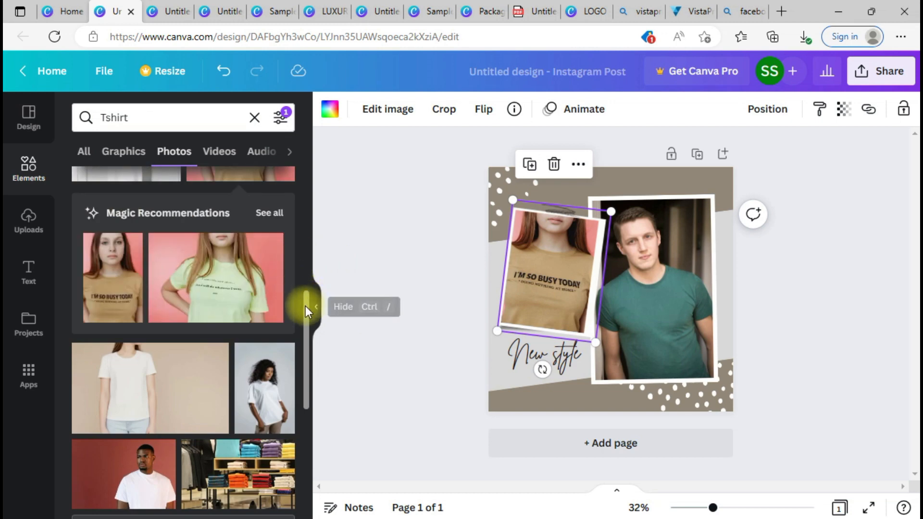
left_click_drag(312, 302, 309, 416)
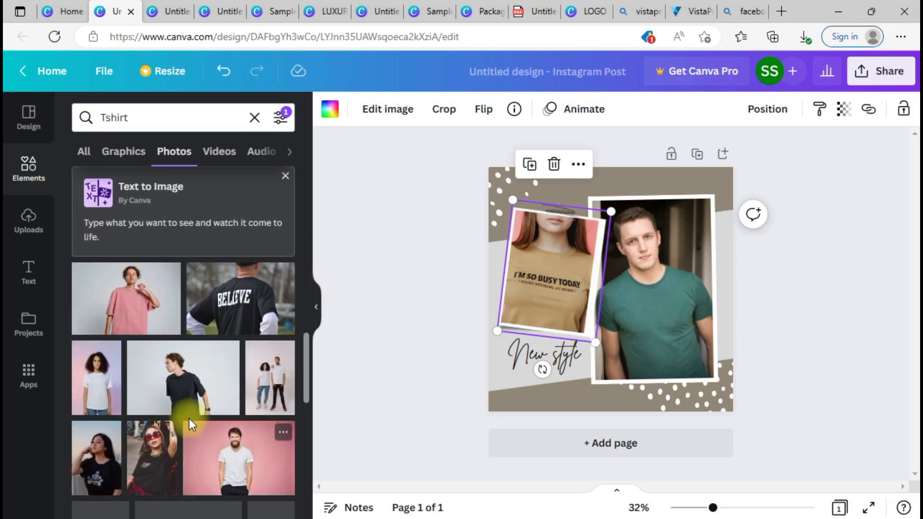
left_click_drag(96, 380, 561, 286)
left_click(523, 357)
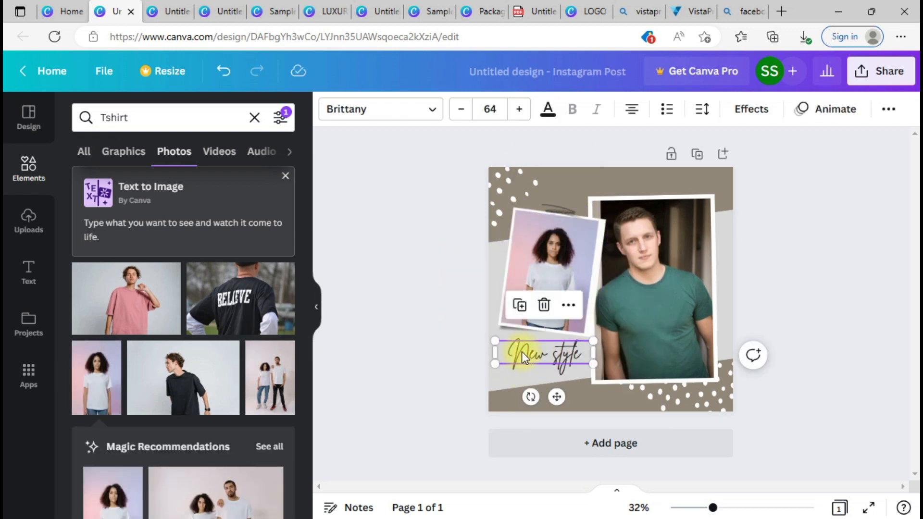
Step: Shift the tilted panel behind the photos further left and colour it yellow
left_click(577, 183)
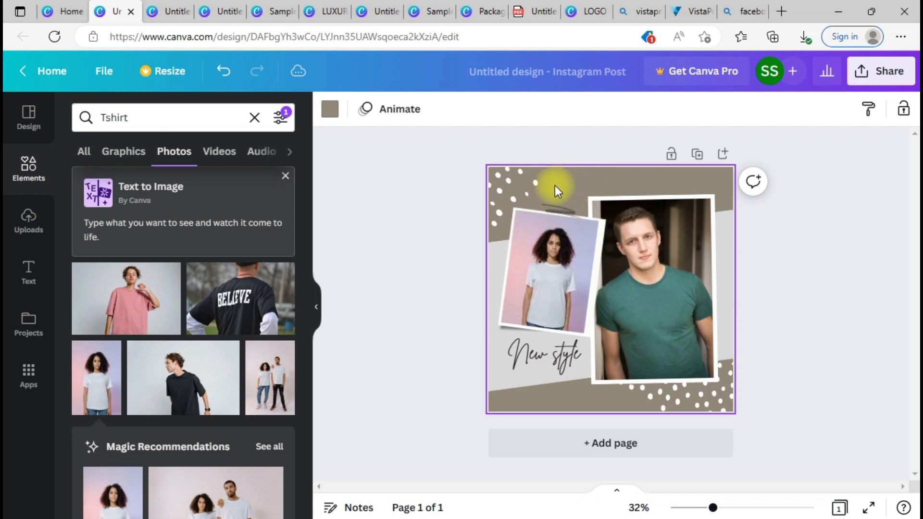
left_click(498, 258)
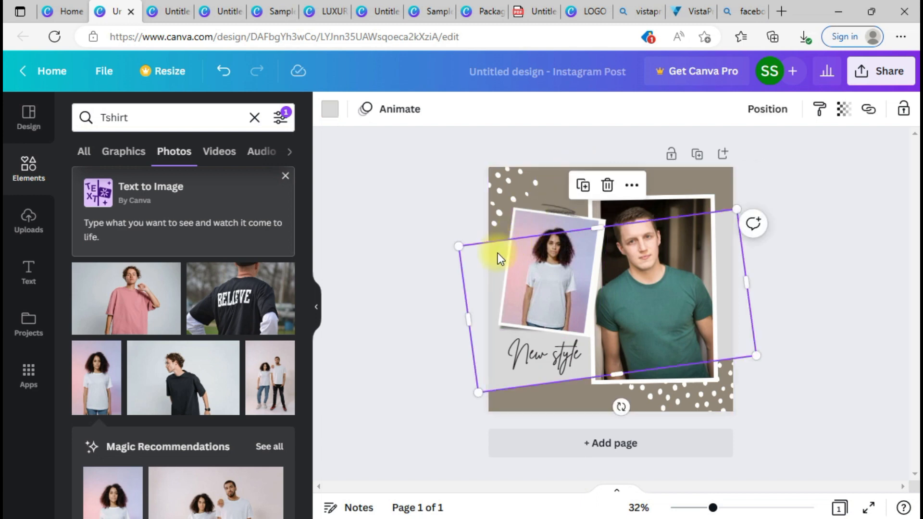
mouse_move(496, 260)
left_mouse_down()
mouse_move(529, 241)
mouse_move(511, 233)
mouse_move(478, 258)
mouse_move(497, 247)
left_mouse_up()
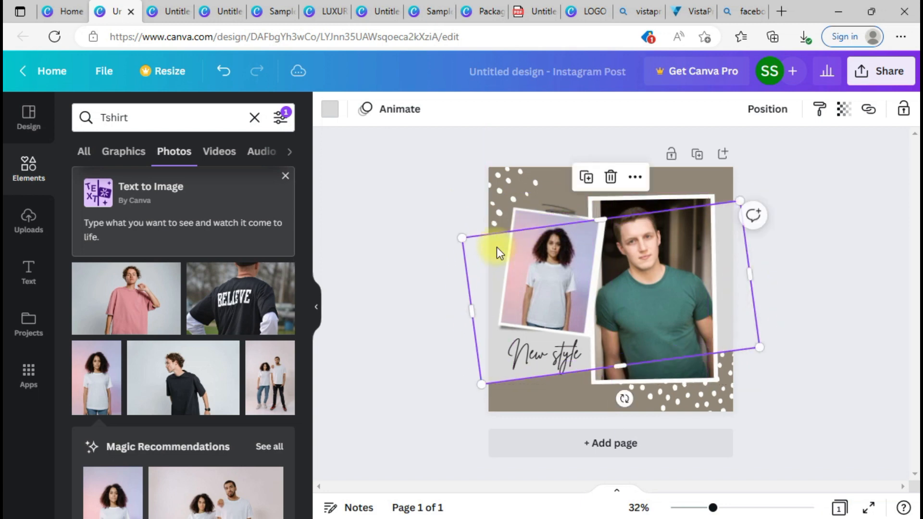
left_click(331, 112)
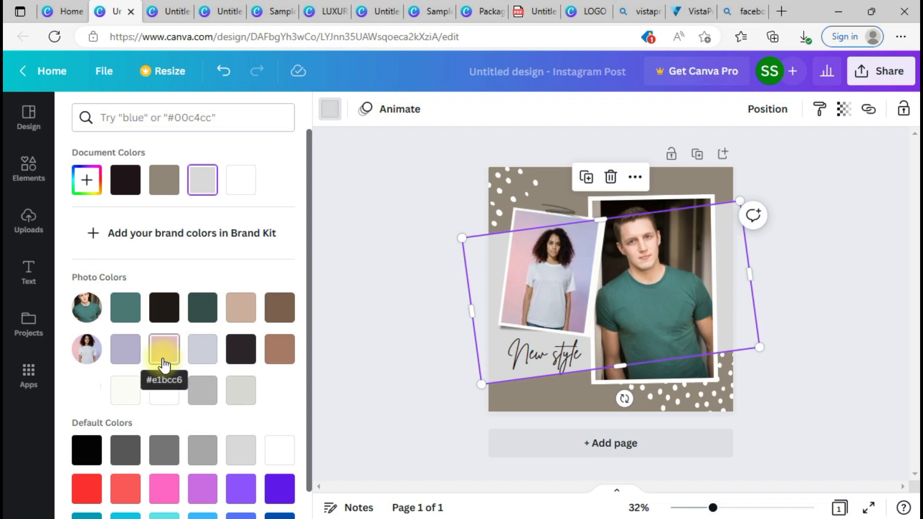
left_click(167, 517)
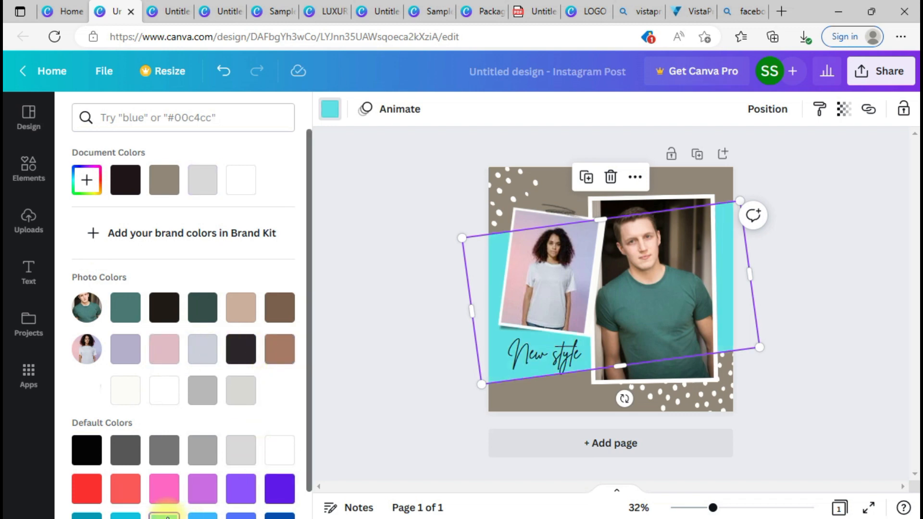
left_click_drag(310, 362, 309, 437)
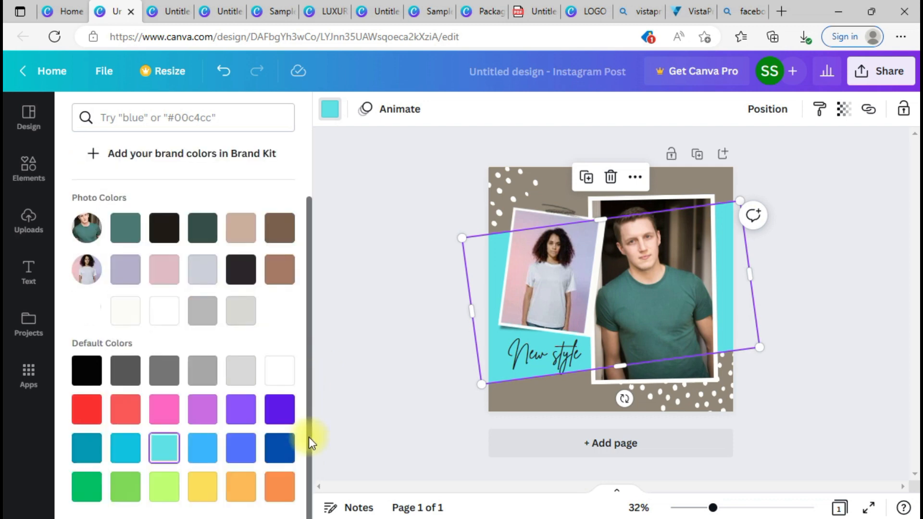
left_click(197, 499)
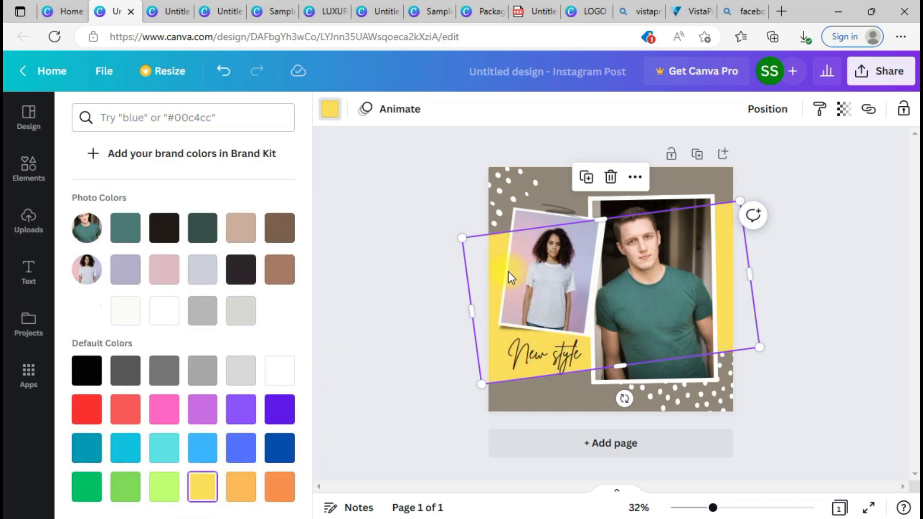
Step: Make the page background tan and recolour the tilted panel lavender
left_click(684, 186)
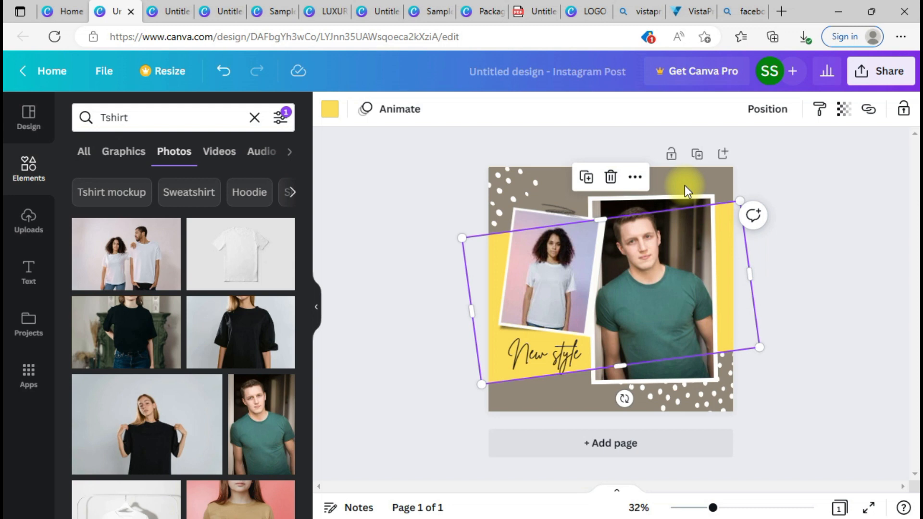
left_click(329, 114)
left_click(243, 309)
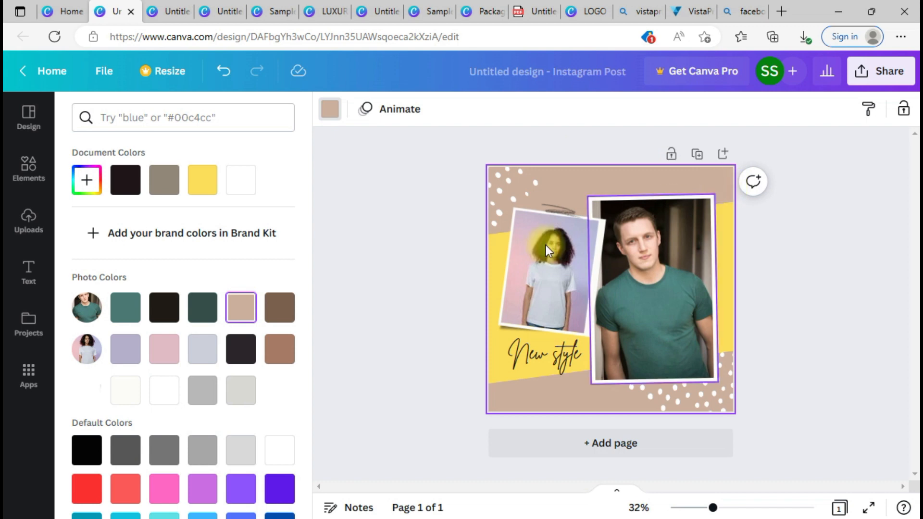
left_click(496, 287)
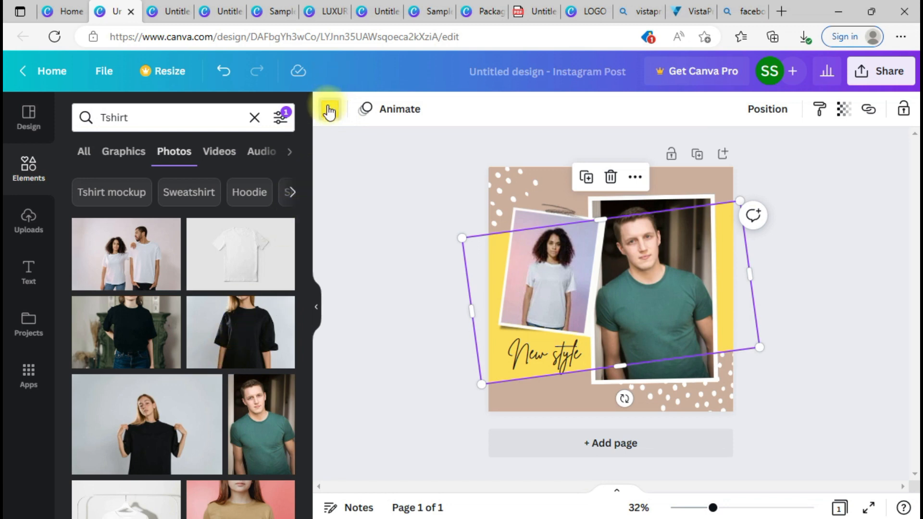
left_click(330, 111)
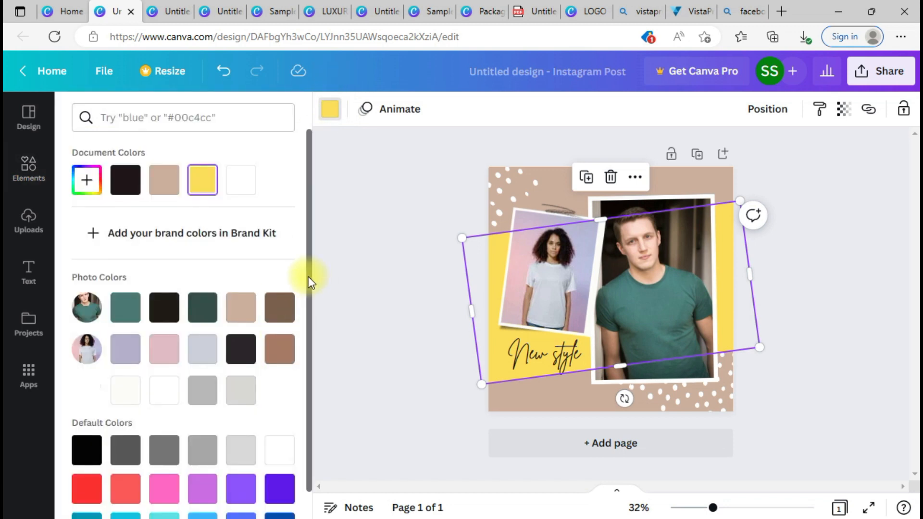
scroll(311, 313, "down", 3)
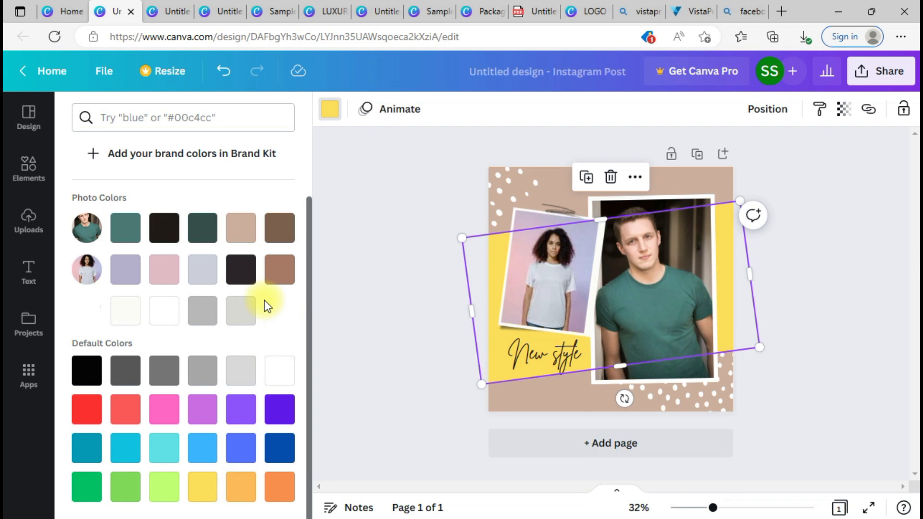
left_click(125, 269)
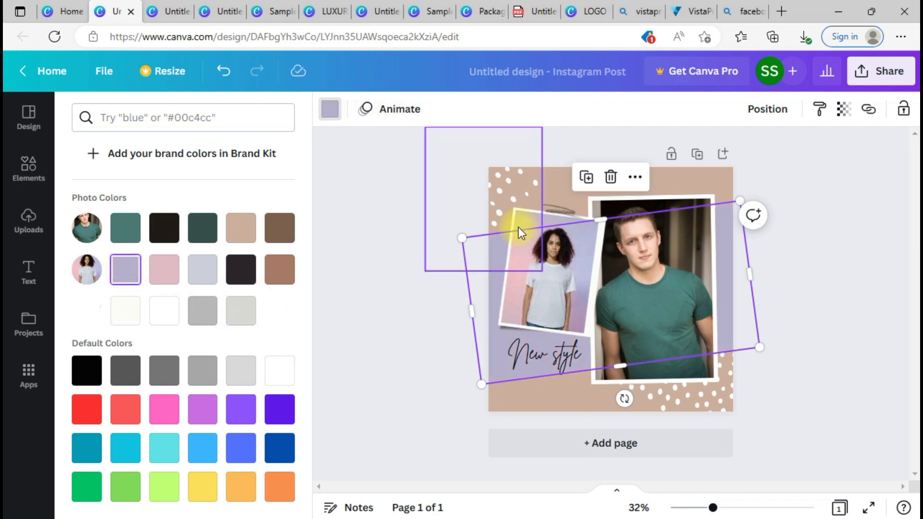
left_click(169, 7)
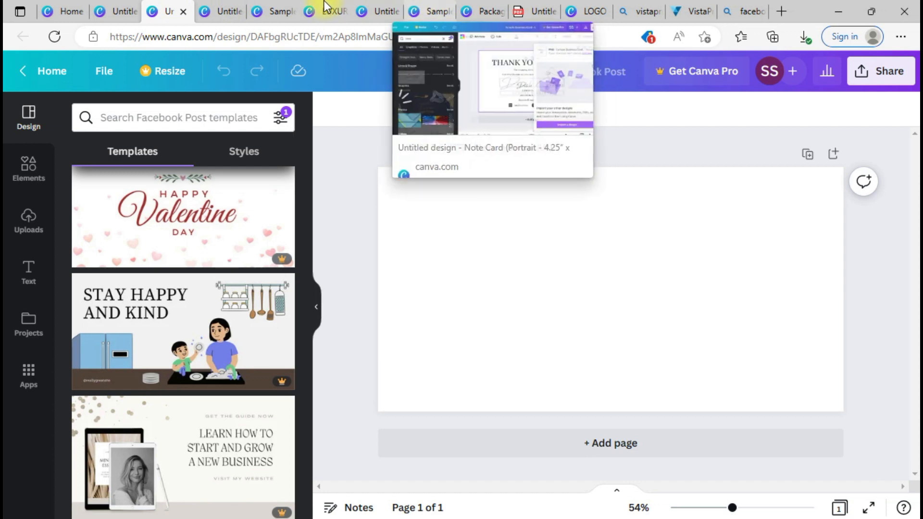
Step: Move the script signature logo to the post's top-right corner
left_click(585, 11)
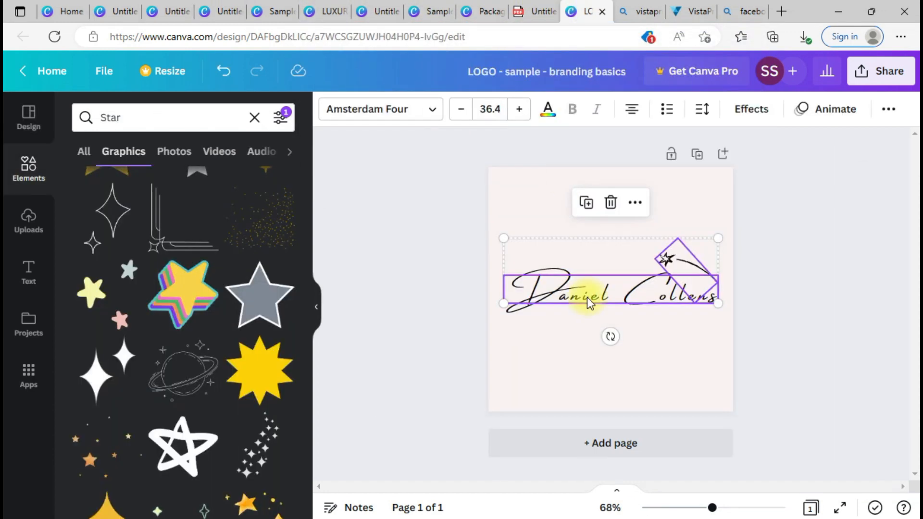
left_click(124, 6)
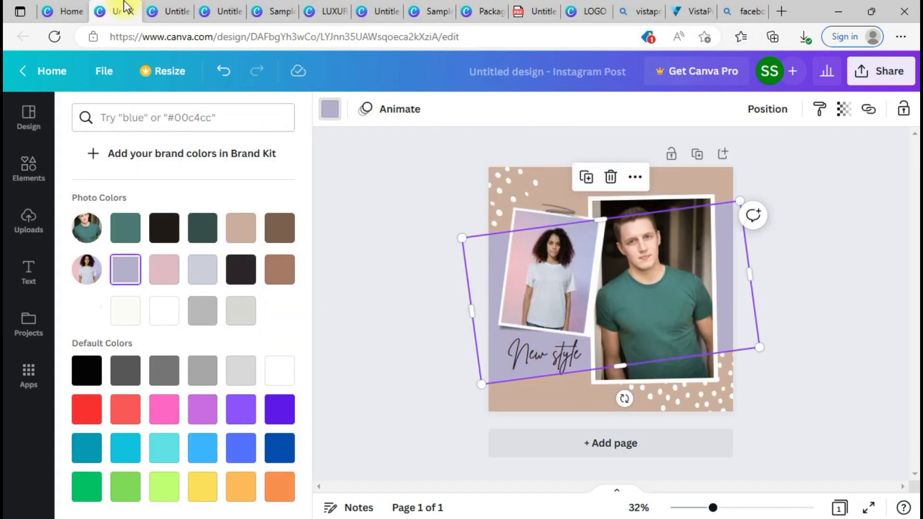
left_click(580, 389)
left_click(562, 211)
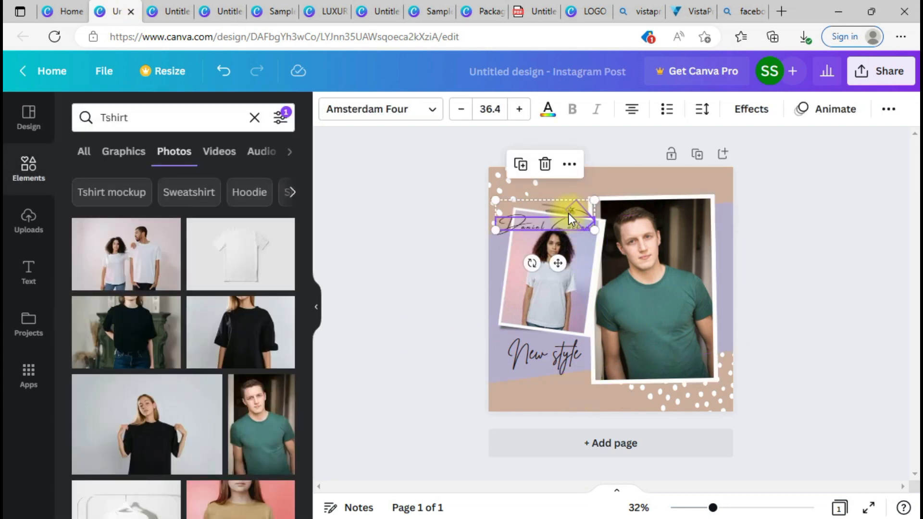
left_click_drag(561, 220, 715, 184)
left_click(775, 201)
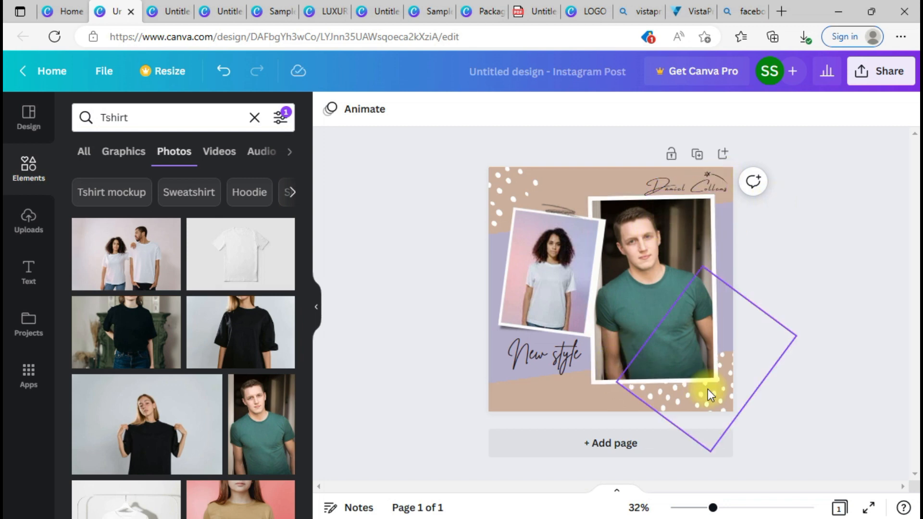
Step: Delete the bottom-right and top-left white dots graphics
left_click(706, 403)
left_click_drag(706, 402, 722, 424)
key("Delete")
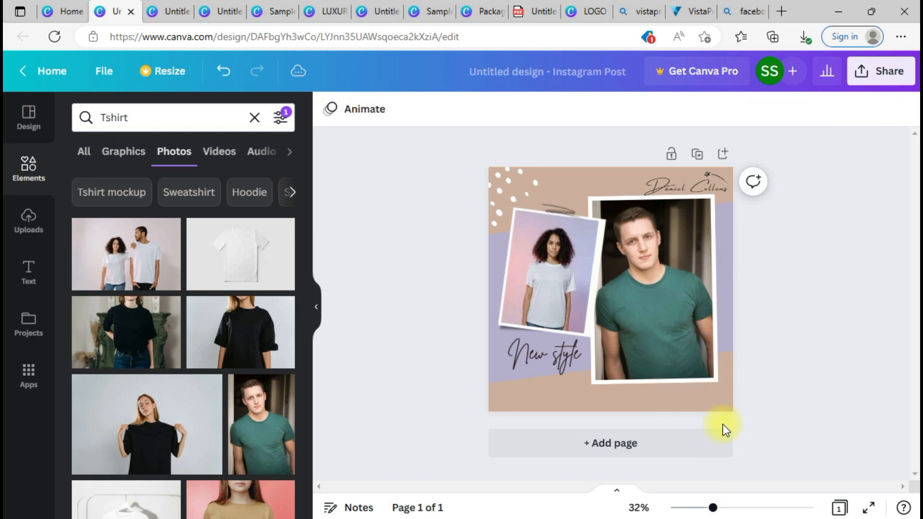
left_click(507, 187)
key("Delete")
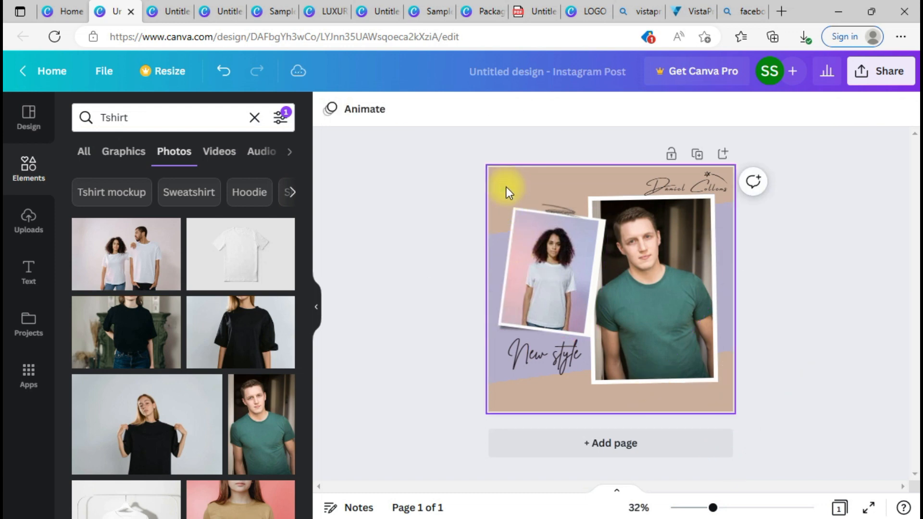
Step: Search elements for 'dots' and place a halftone dots graphic top-left, behind the photos
left_click(9, 188)
left_click(142, 114)
type("dots")
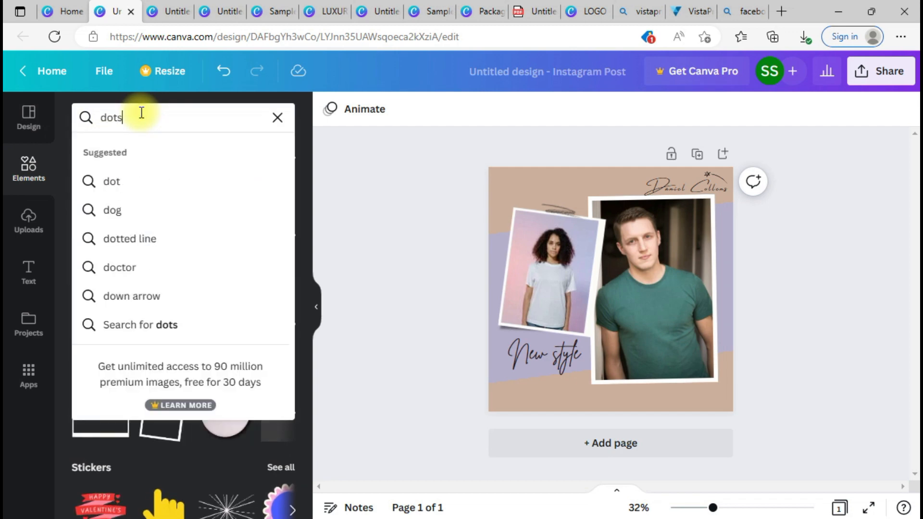
key("Return")
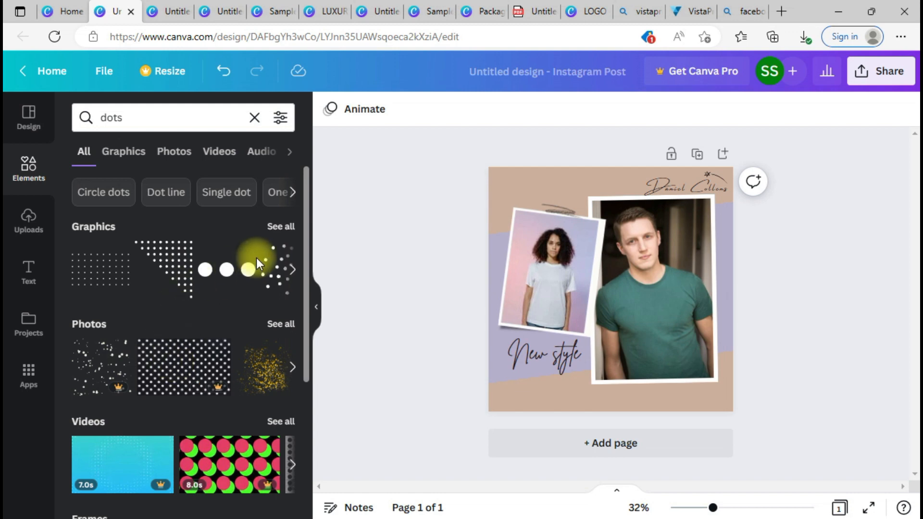
left_click(285, 232)
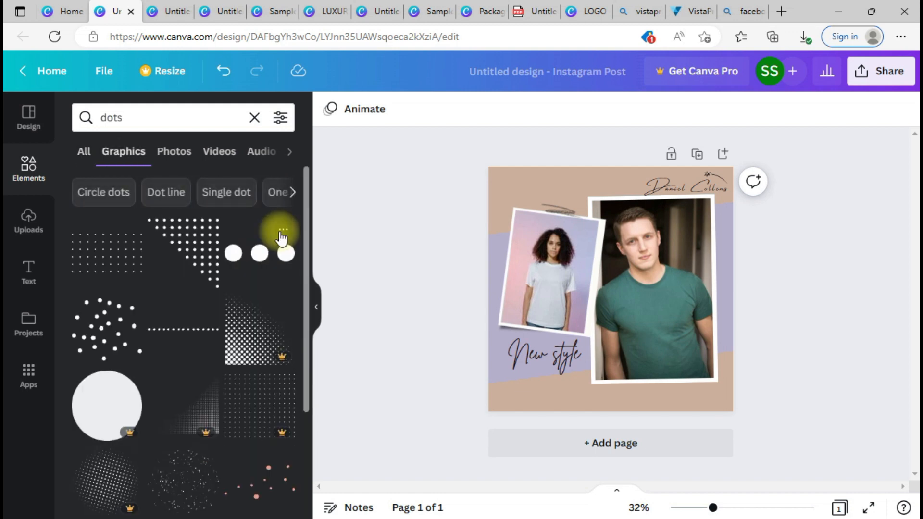
left_click(247, 330)
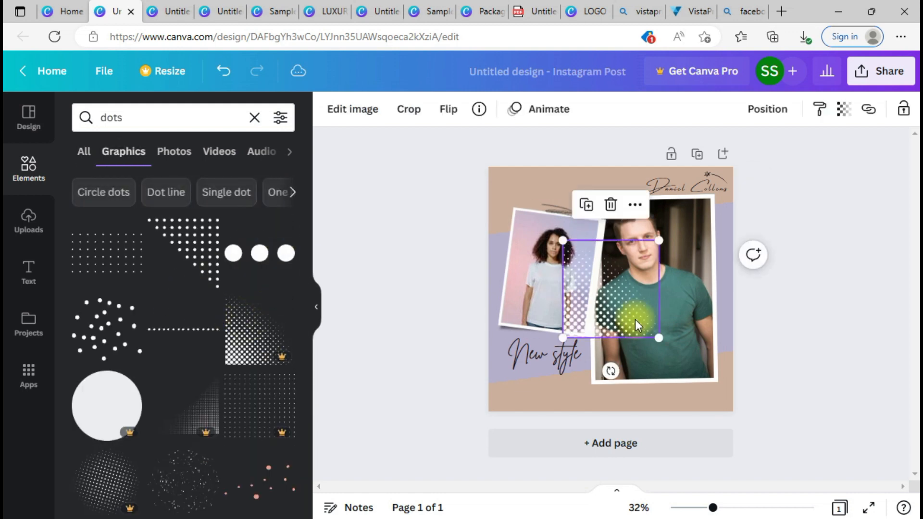
left_click_drag(637, 319, 511, 217)
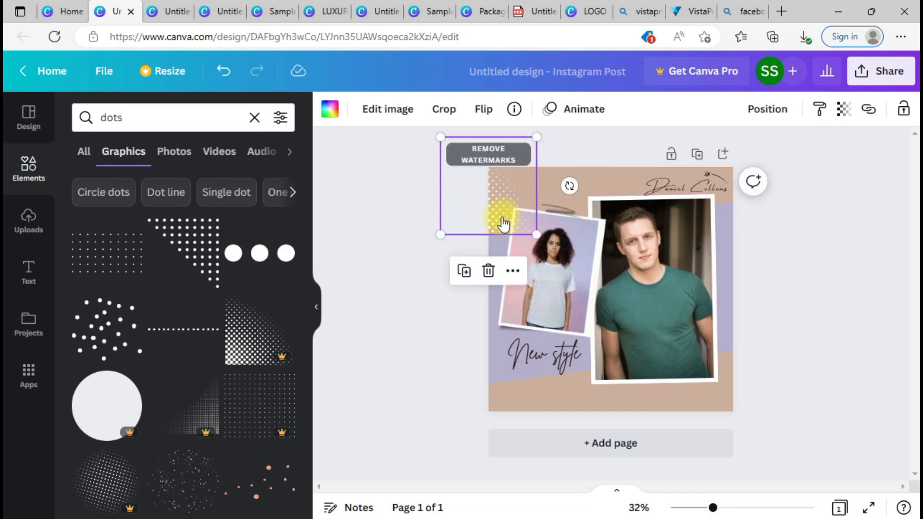
right_click(502, 217)
left_click(563, 354)
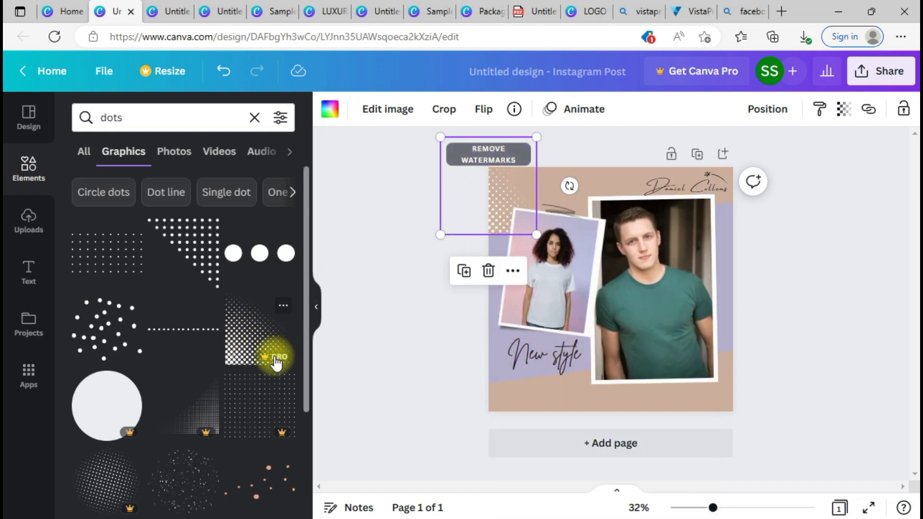
Step: Check the premium element's watermark cost, then add a dot-grid graphic instead
left_click(482, 169)
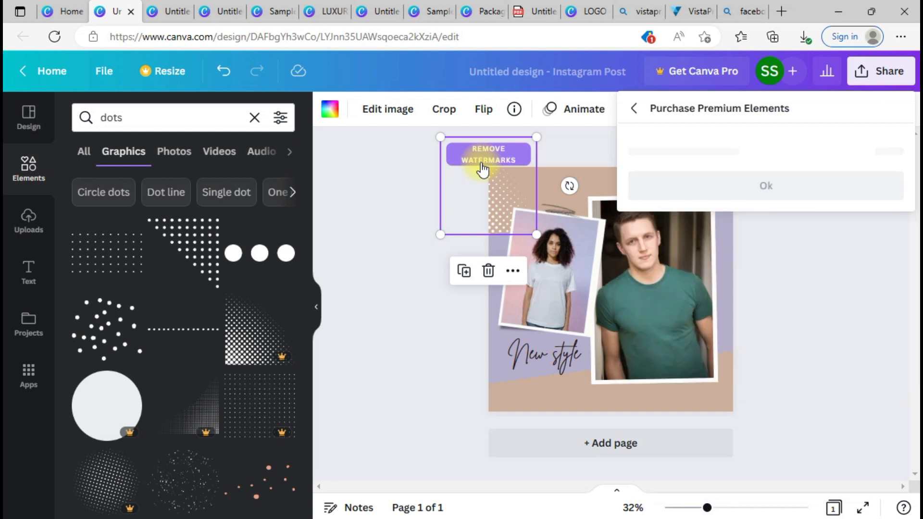
left_click(482, 164)
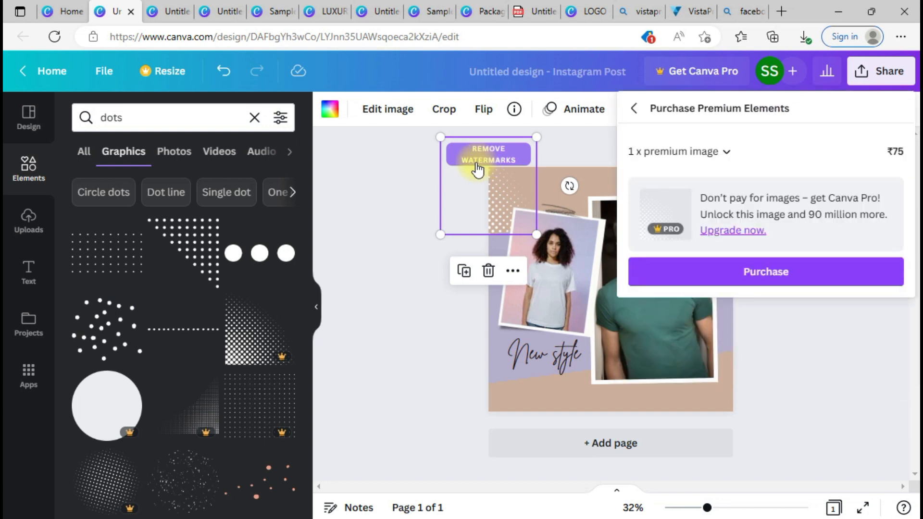
left_click(489, 272)
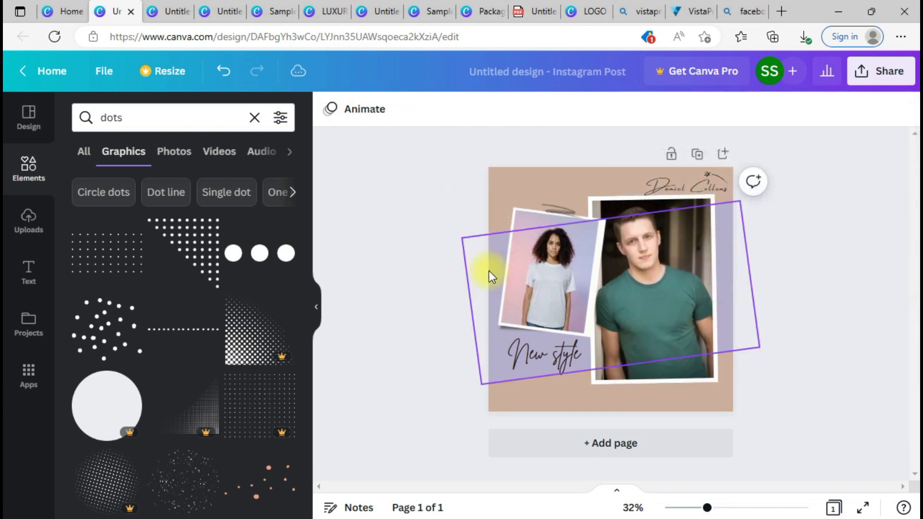
left_click(93, 260)
Step: Place the dot grid at the top-left corner, colour it white, and send it behind the photos
left_click_drag(611, 289, 494, 189)
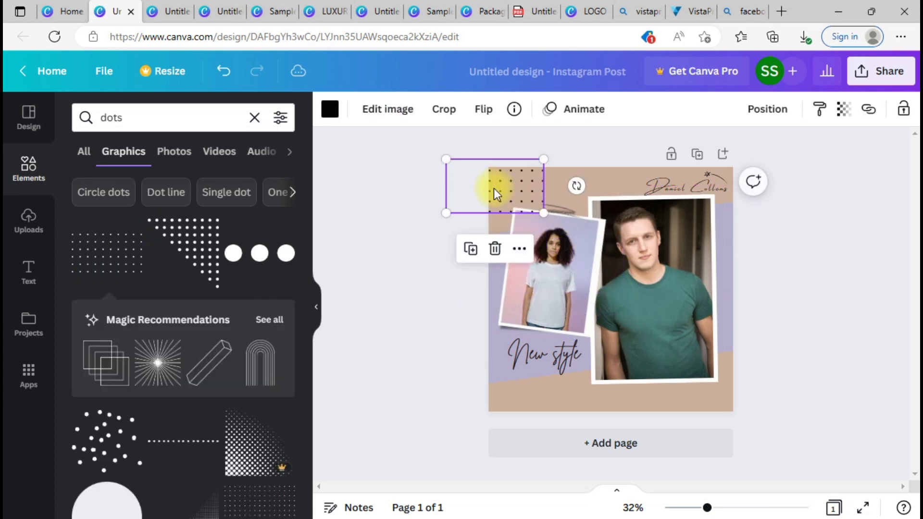
left_click(329, 109)
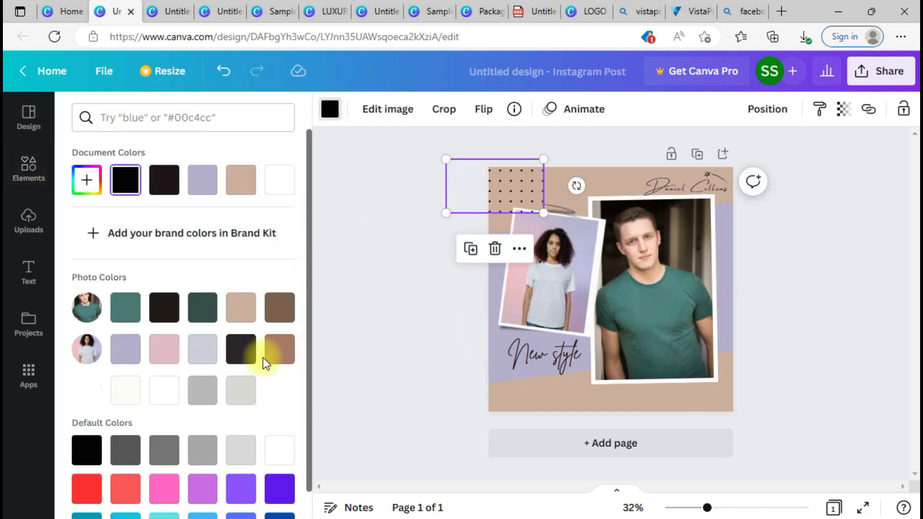
left_click(280, 450)
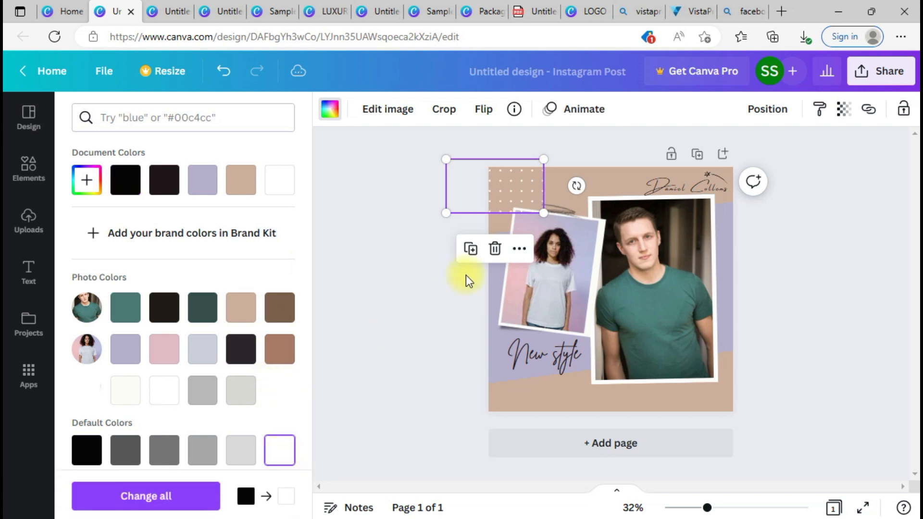
right_click(502, 194)
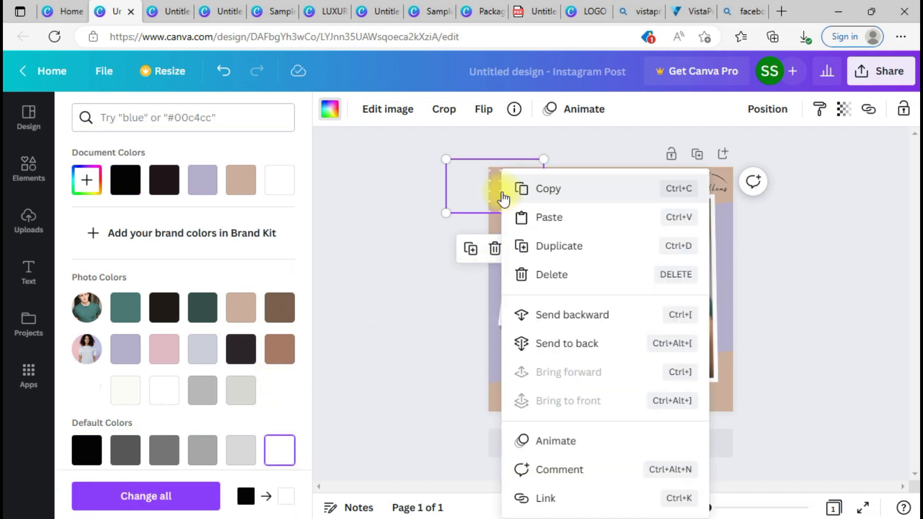
left_click(587, 356)
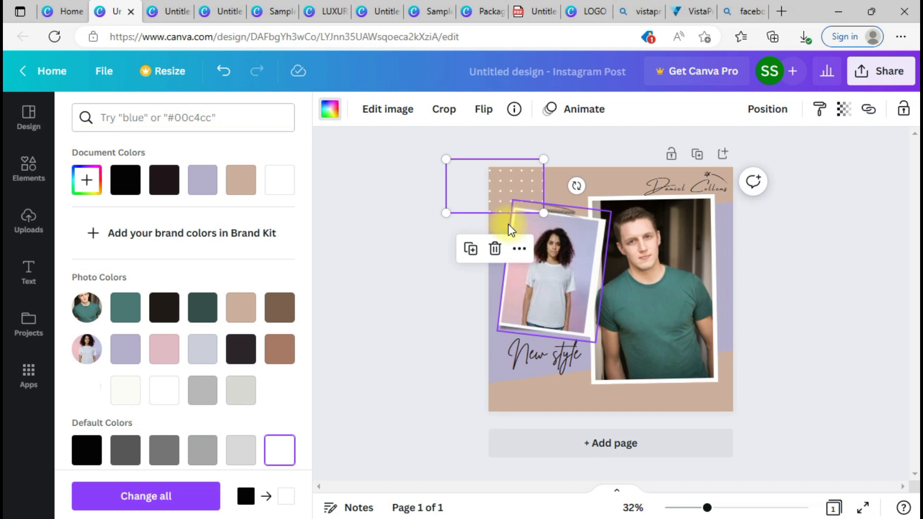
left_click(550, 182)
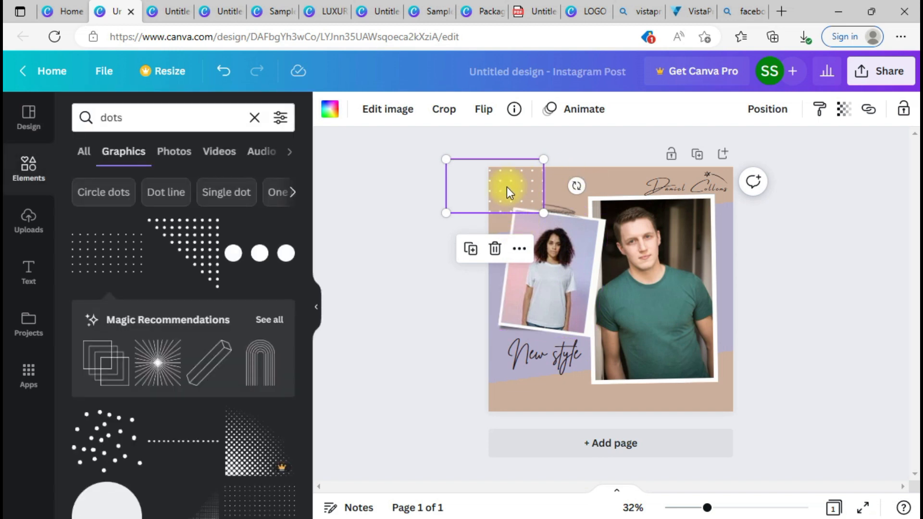
Step: Paste a copy of the dot grid at the bottom-right corner, behind the man's photo
left_click(687, 406)
key("ctrl+v")
left_click_drag(521, 179, 673, 371)
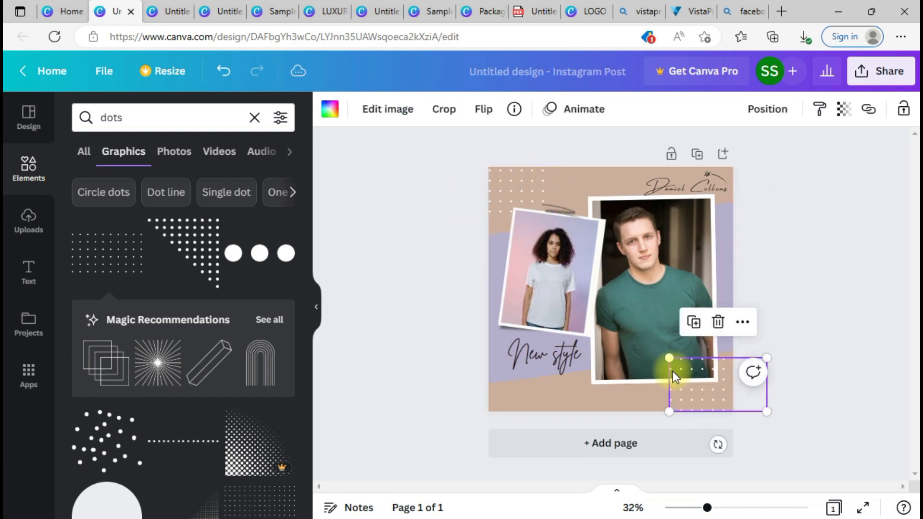
right_click(708, 408)
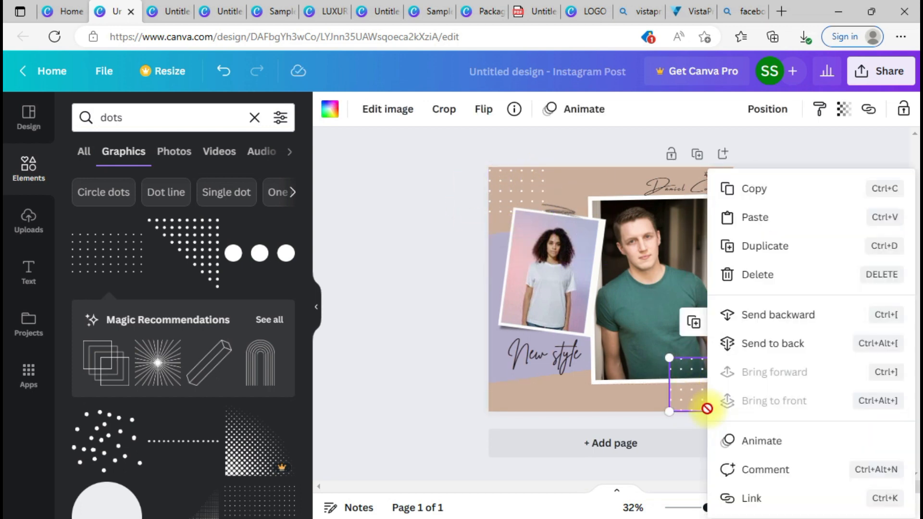
left_click(755, 356)
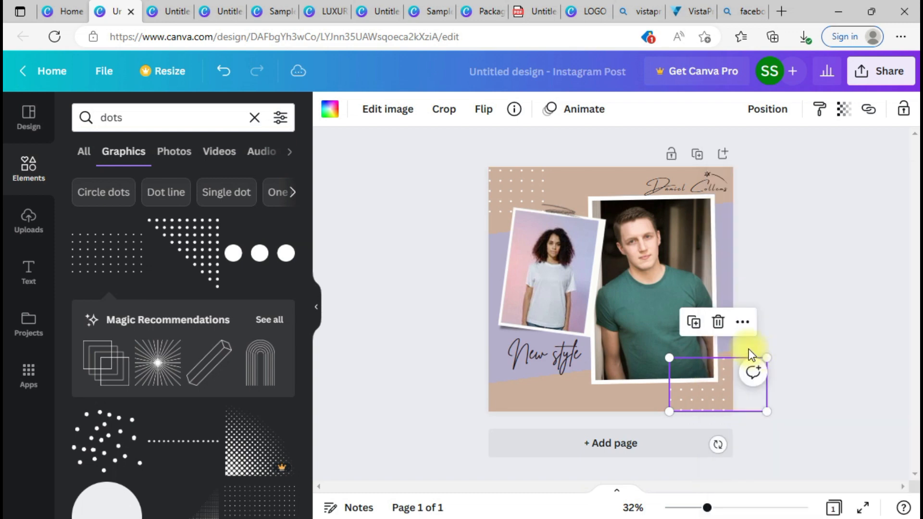
left_click(764, 316)
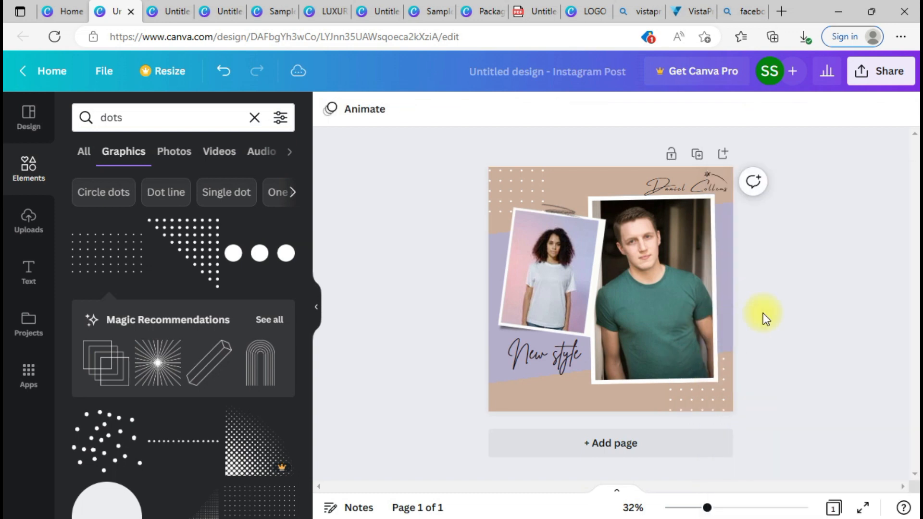
left_click(510, 368)
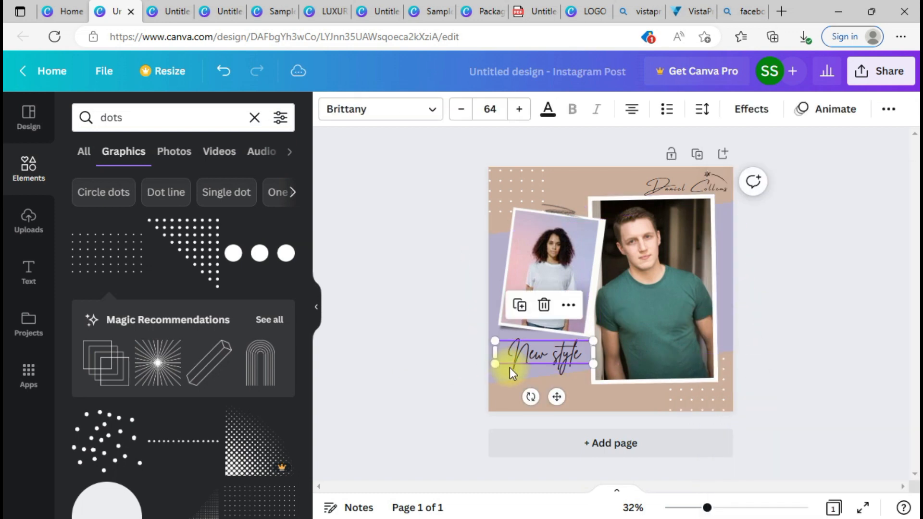
Step: Set the heading in Abhaya Libre Regular and retype it as 'NEW STYLE'
left_click(344, 109)
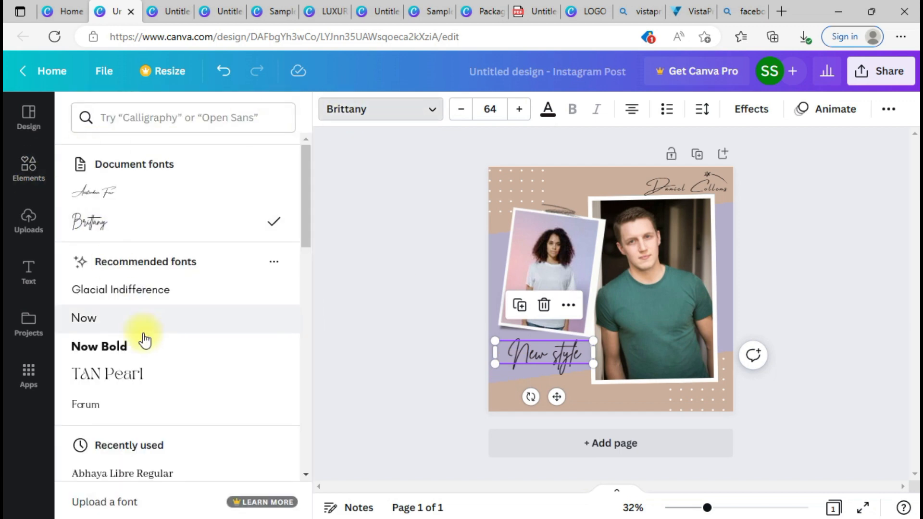
left_click(111, 478)
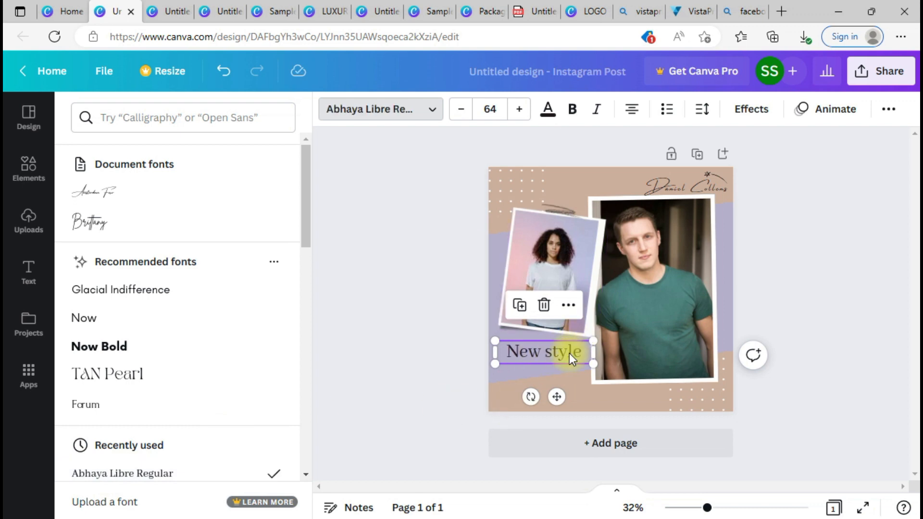
double_click(549, 356)
type("NEW")
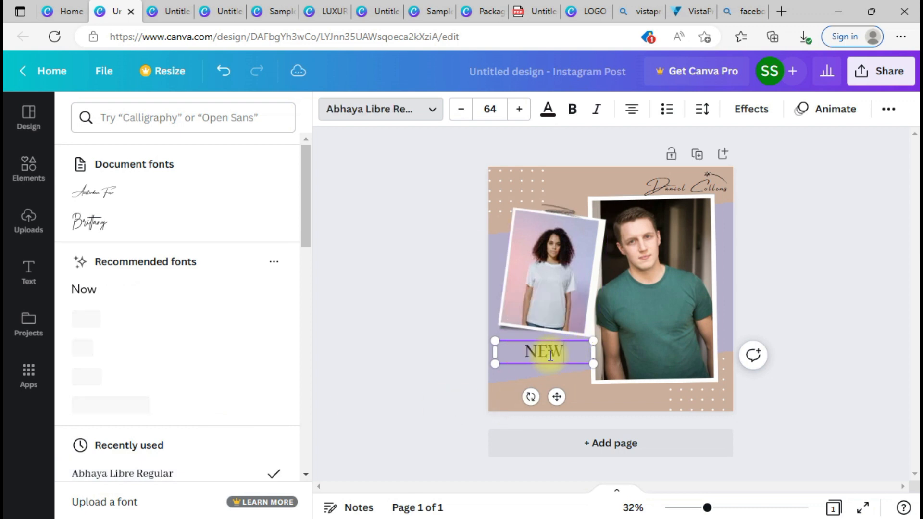
type(" STYLE")
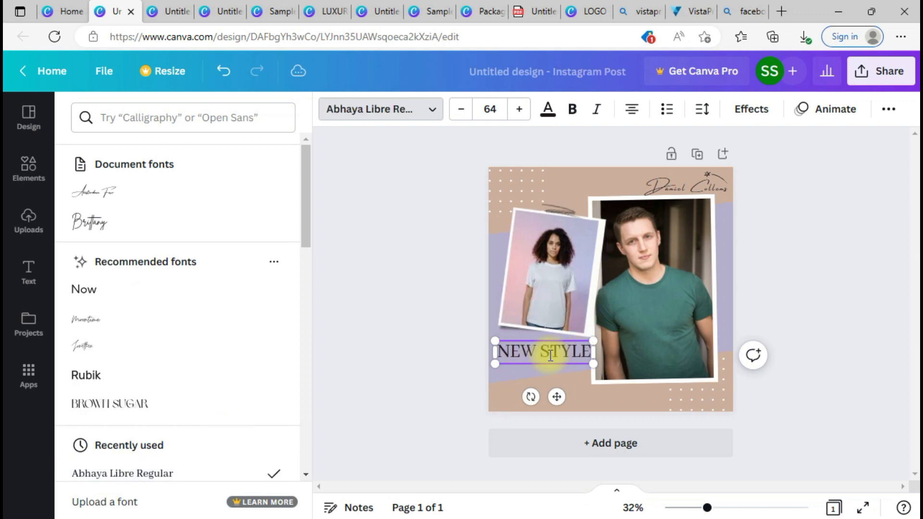
left_click(575, 395)
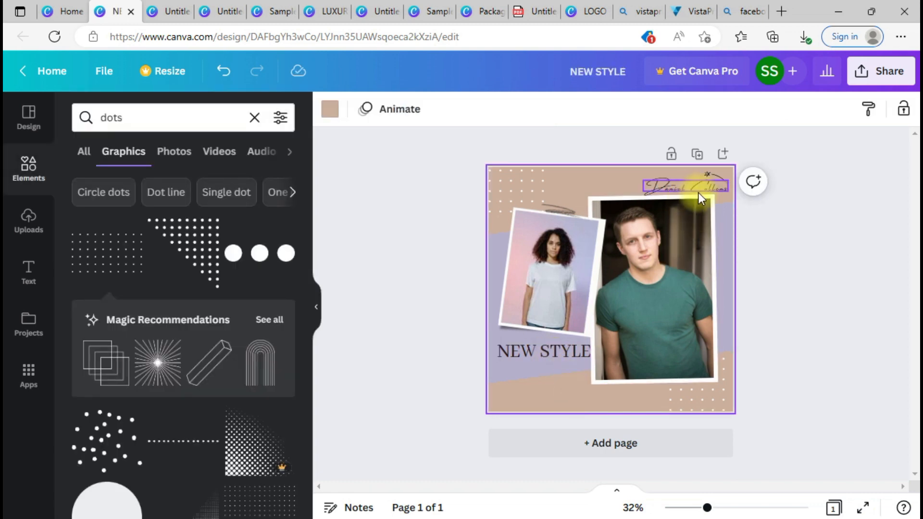
Step: Nudge the photos, lavender shape and NEW STYLE heading slightly lower
left_click(543, 358)
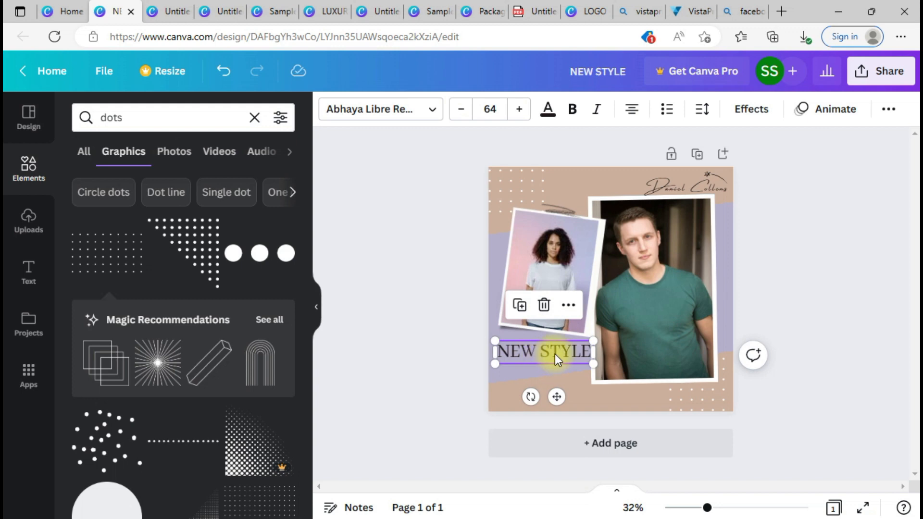
left_click_drag(553, 355, 549, 356)
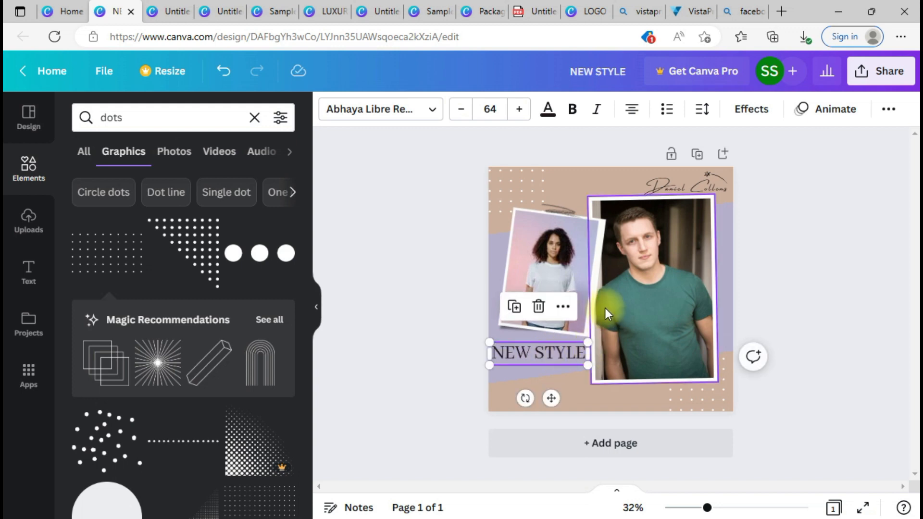
left_click_drag(443, 261, 725, 336)
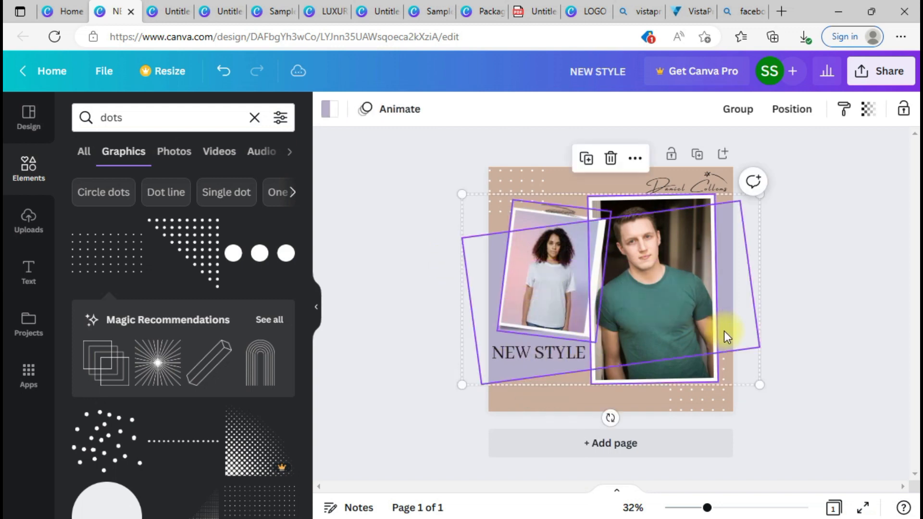
key("Escape")
key("Down")
key("Down")
key("Down")
key("Down")
key("Down")
key("Down")
key("Down")
key("Down")
key("Down")
key("Down")
key("Down")
key("Down")
key("Down")
key("Down")
key("Down")
key("Down")
key("Down")
key("Down")
key("Down")
key("Down")
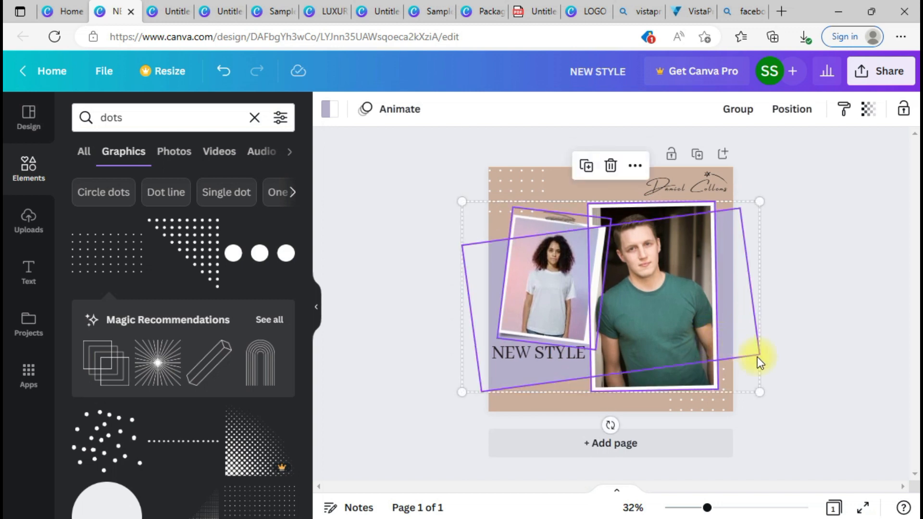
left_click(757, 357)
left_click_drag(521, 359, 531, 364)
left_click(905, 360)
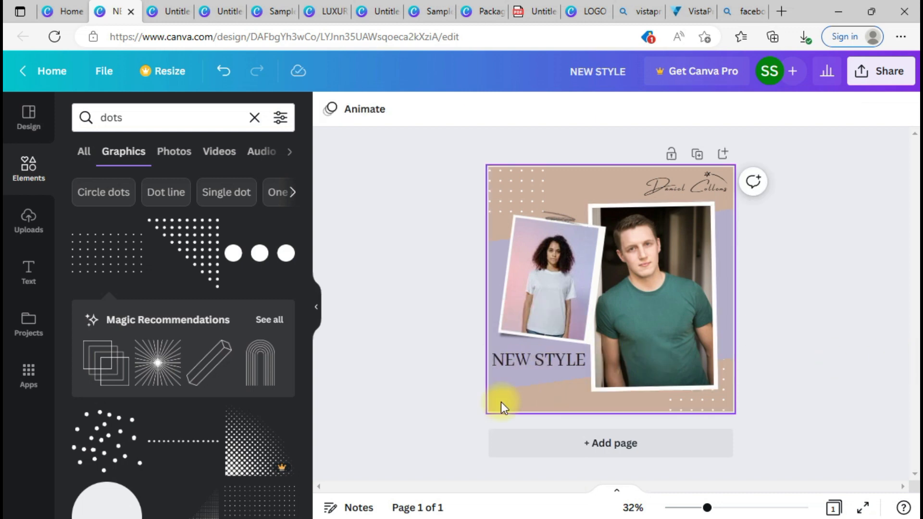
Step: Replace the tan page background with the pale grey swatch from Photo Colors
left_click(535, 403)
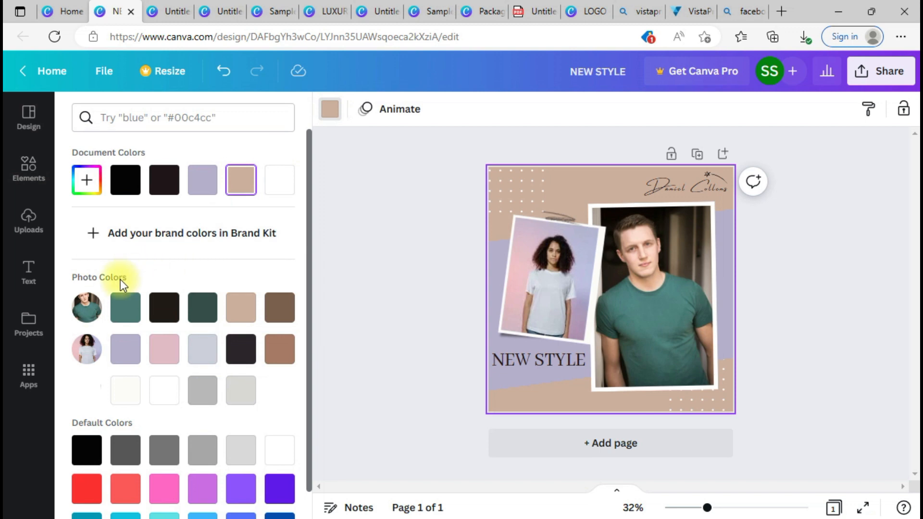
left_click(195, 355)
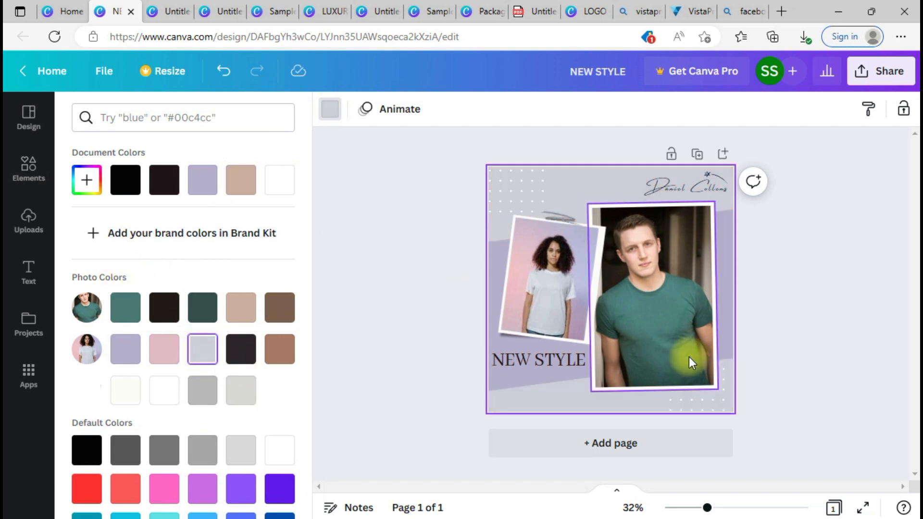
left_click(804, 422)
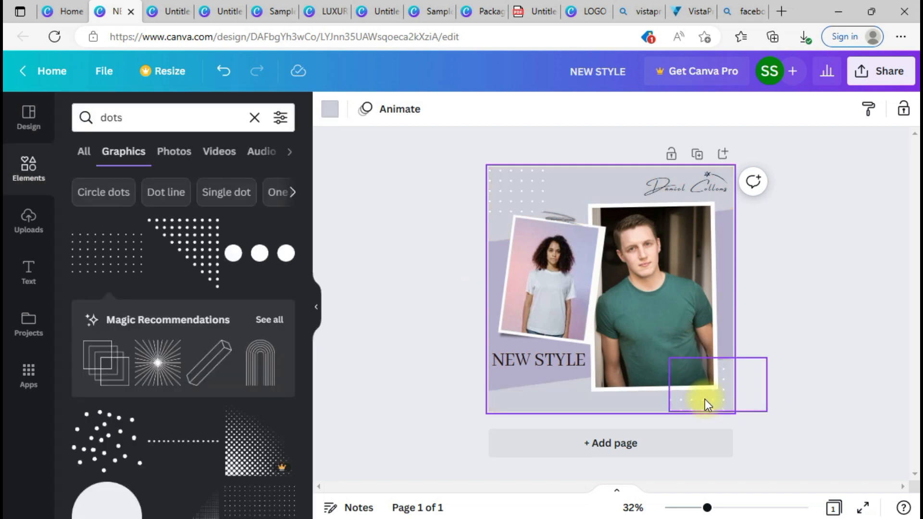
left_click(852, 364)
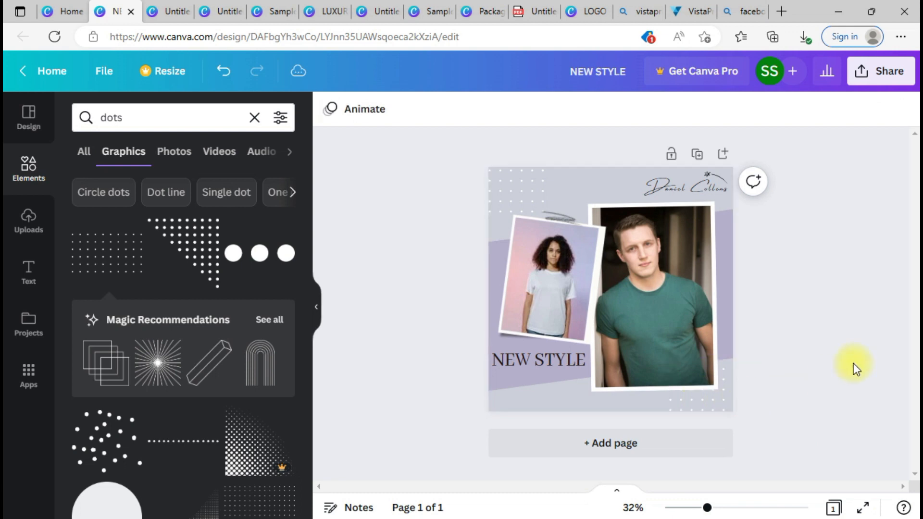
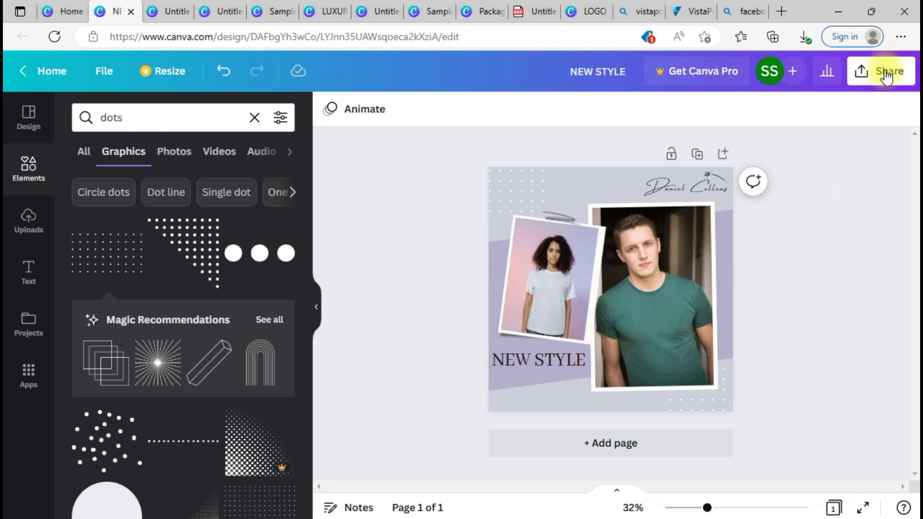
Step: Download the NEW STYLE design as a PNG, then switch to the untitled Facebook Post tab
left_click(860, 73)
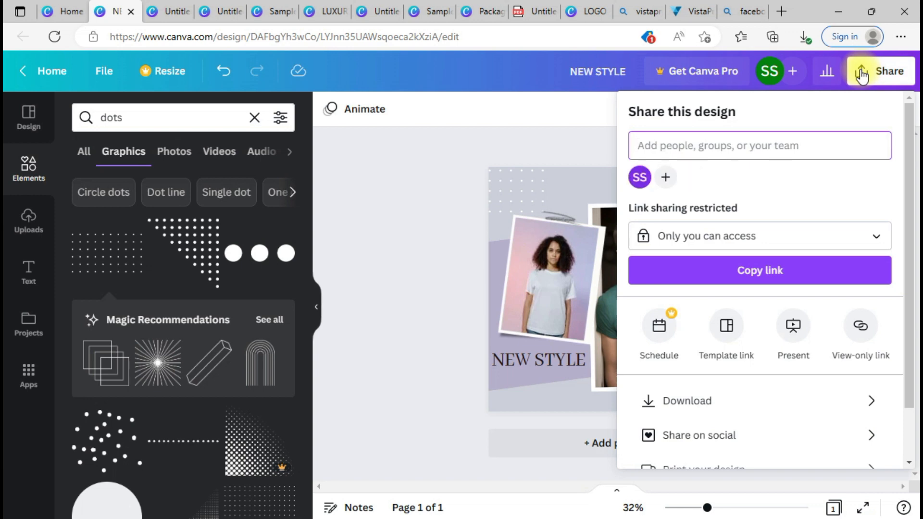
left_click(713, 401)
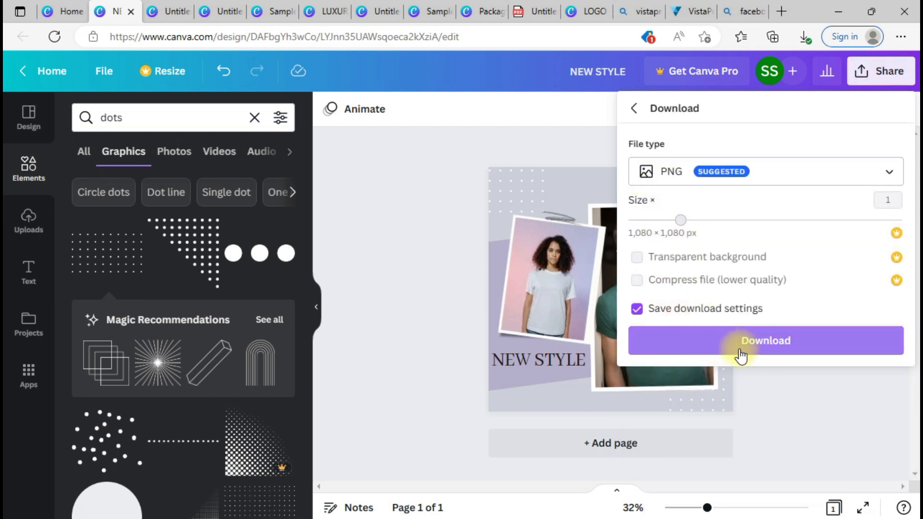
left_click(778, 336)
left_click(496, 212)
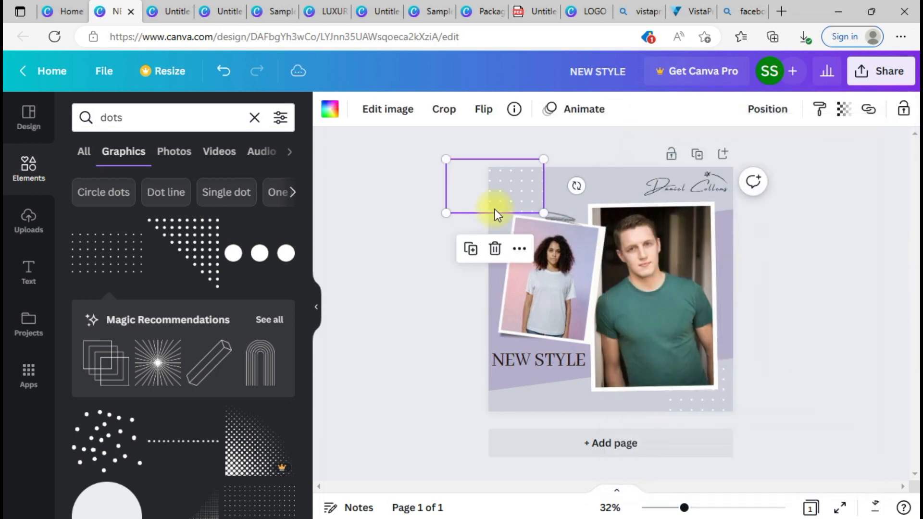
left_click(165, 11)
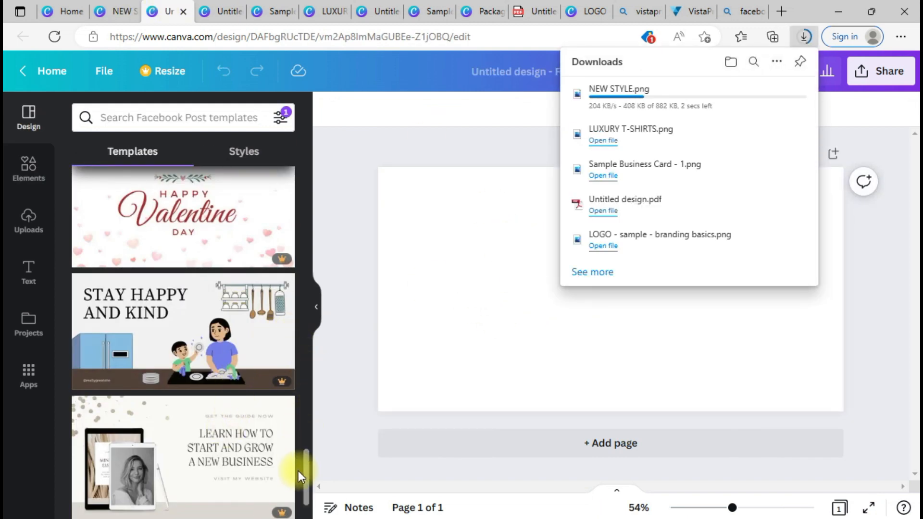
Step: Apply the Ramadhan Celebration template, make the background light grey, and delete the crescent-and-star
scroll(298, 472, "up", 15)
left_click(165, 295)
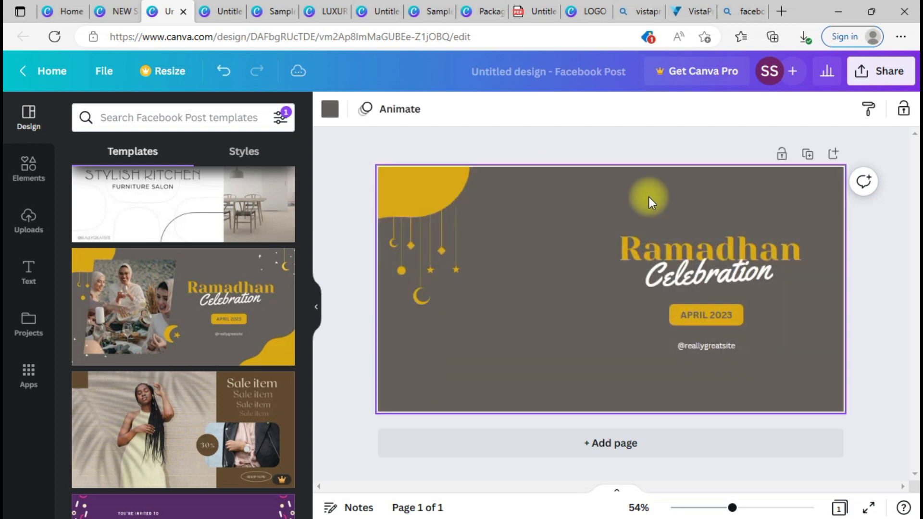
left_click(331, 119)
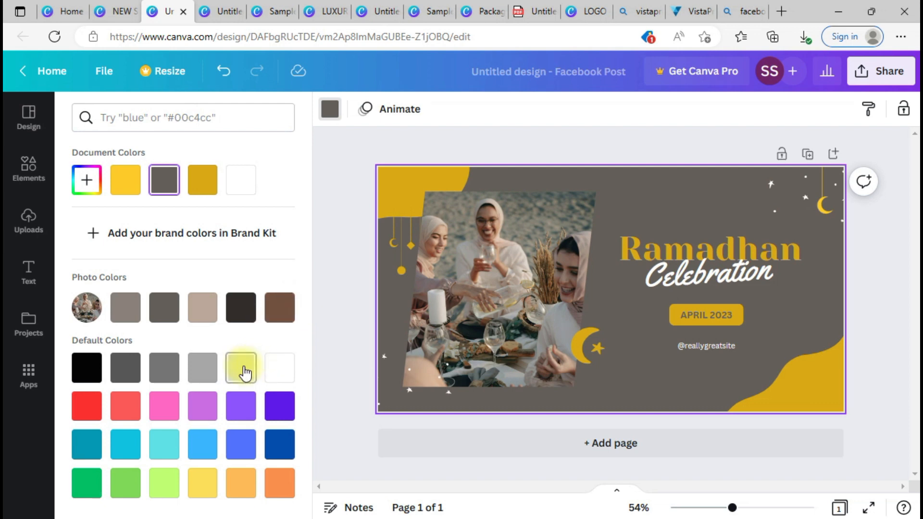
left_click(245, 372)
left_click(562, 305)
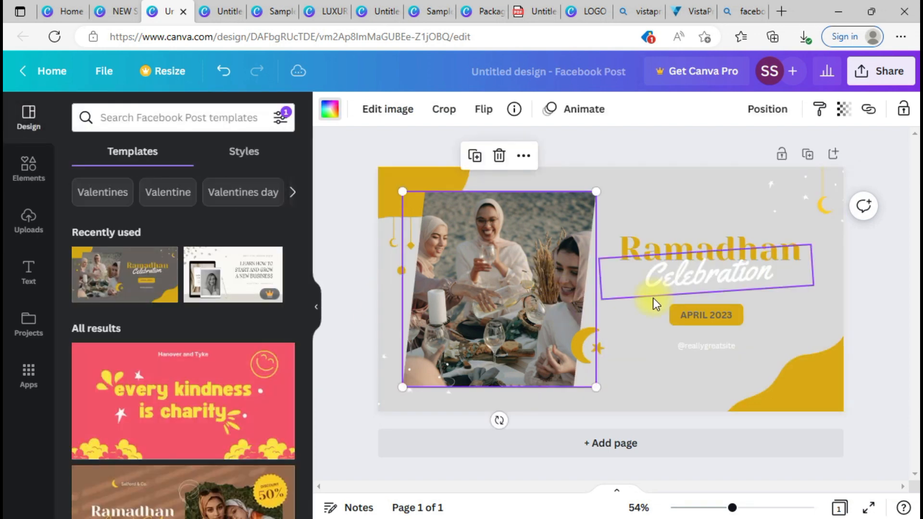
left_click(599, 349)
key("Delete")
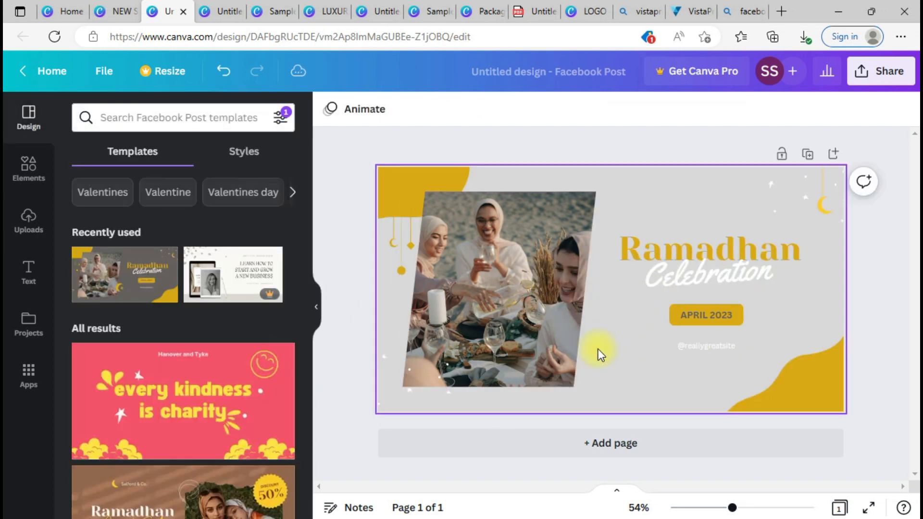
Step: Recolour the top-left corner shape and bottom-right wave from yellow to beige #bca799
left_click(391, 190)
left_click(330, 110)
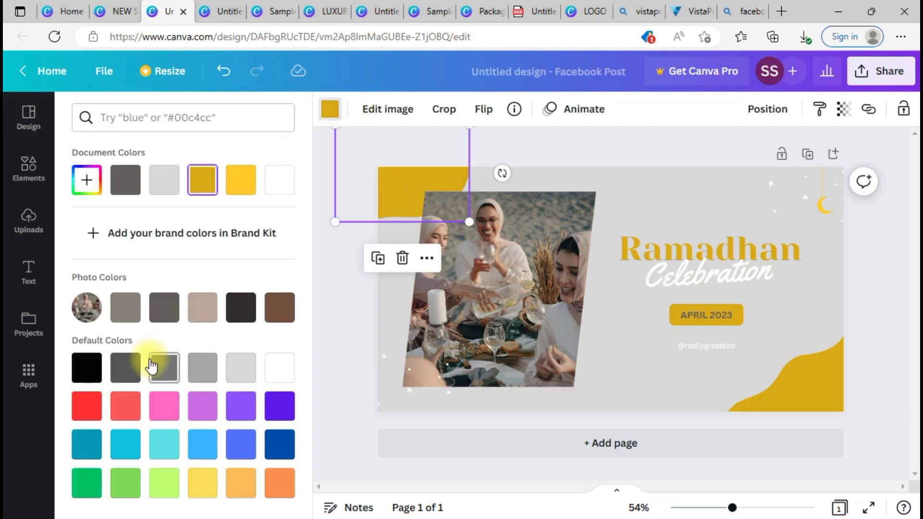
left_click(202, 307)
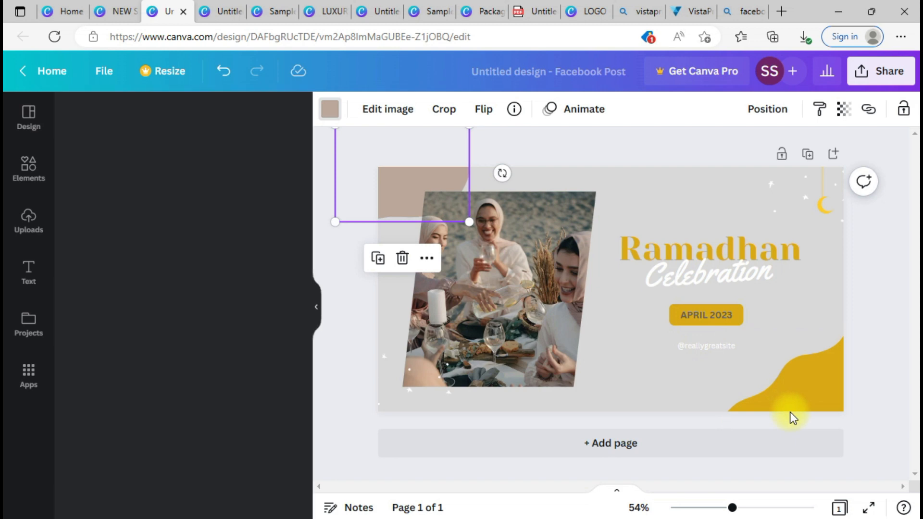
left_click(329, 111)
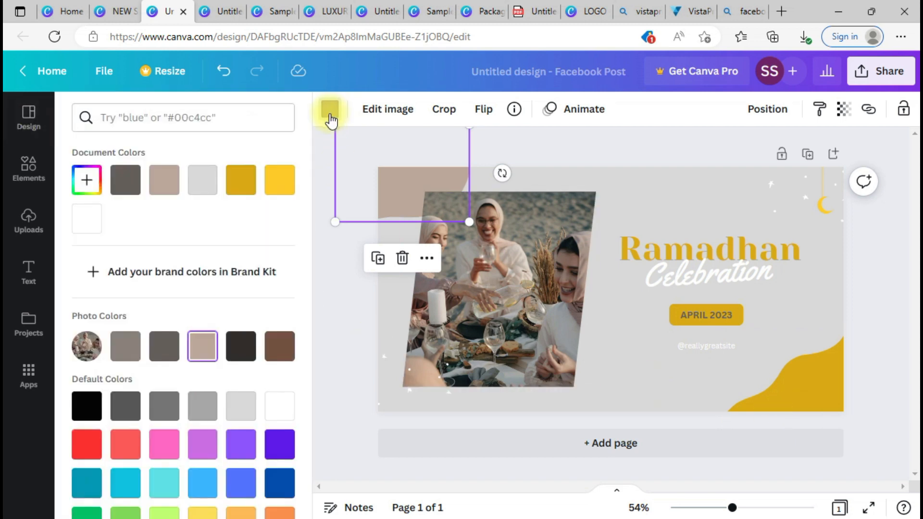
left_click(203, 353)
left_click(769, 394)
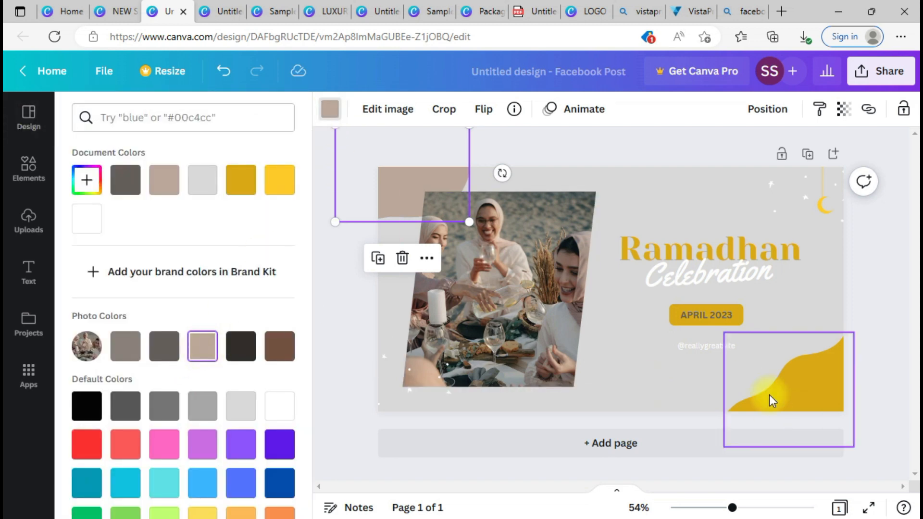
left_click(208, 345)
Step: Replace the word Celebration with 'OFFERS' and make that text dark
left_click(713, 249)
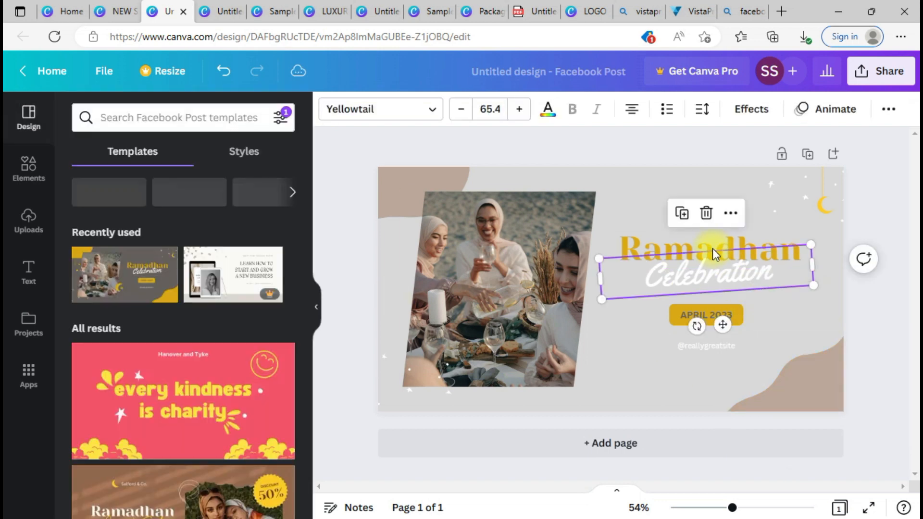
key("Delete")
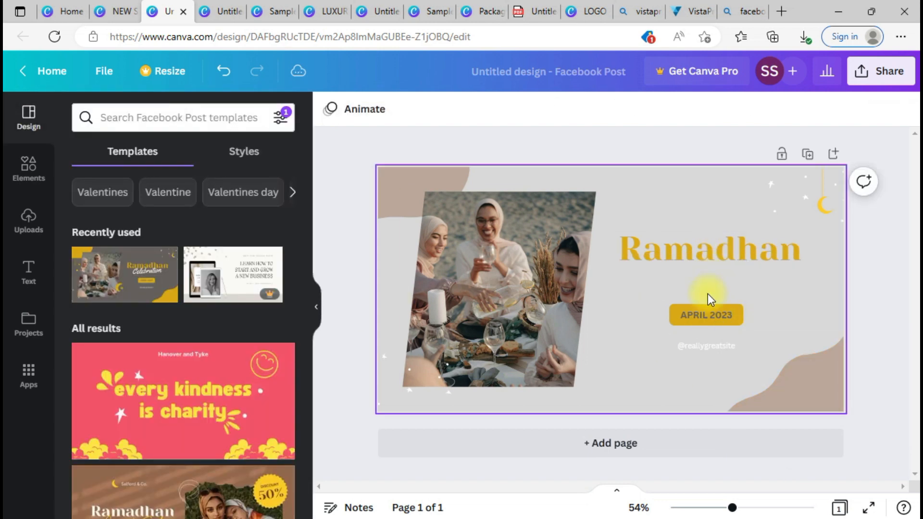
key("ctrl+z")
double_click(719, 279)
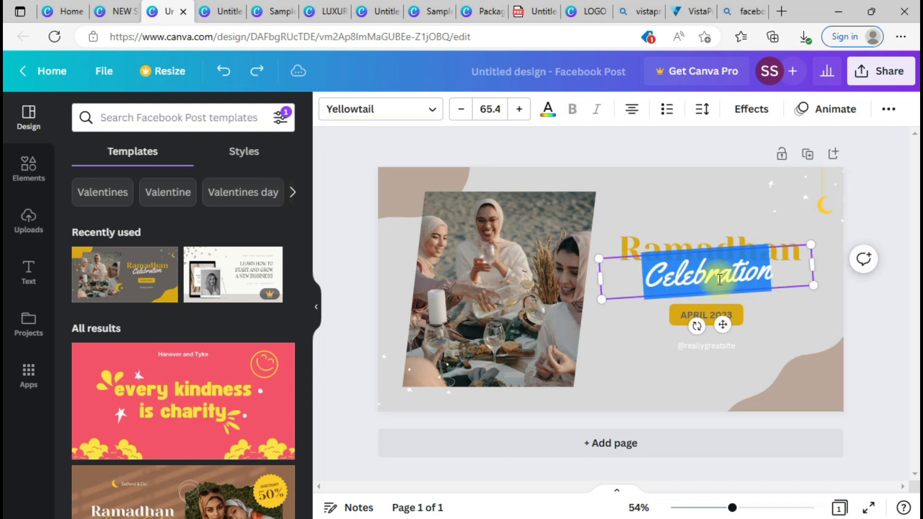
key("BackSpace")
type("OFFERS")
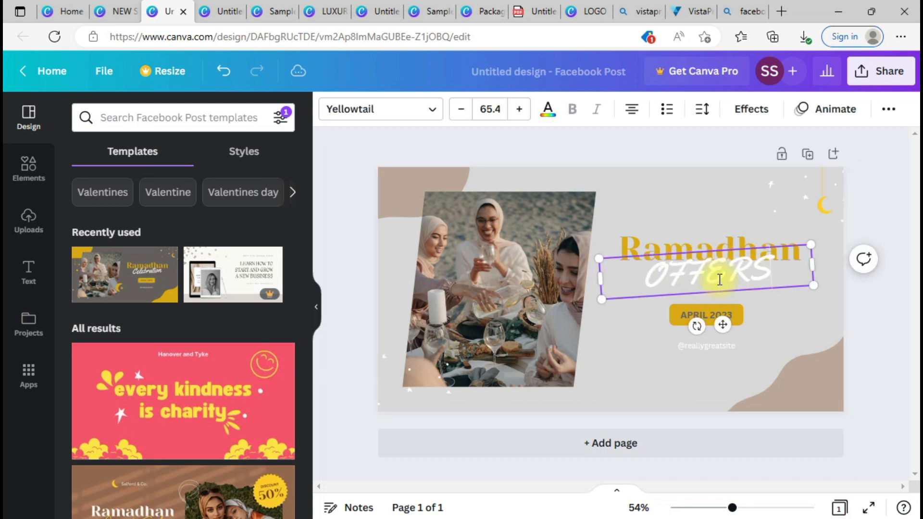
left_click(792, 323)
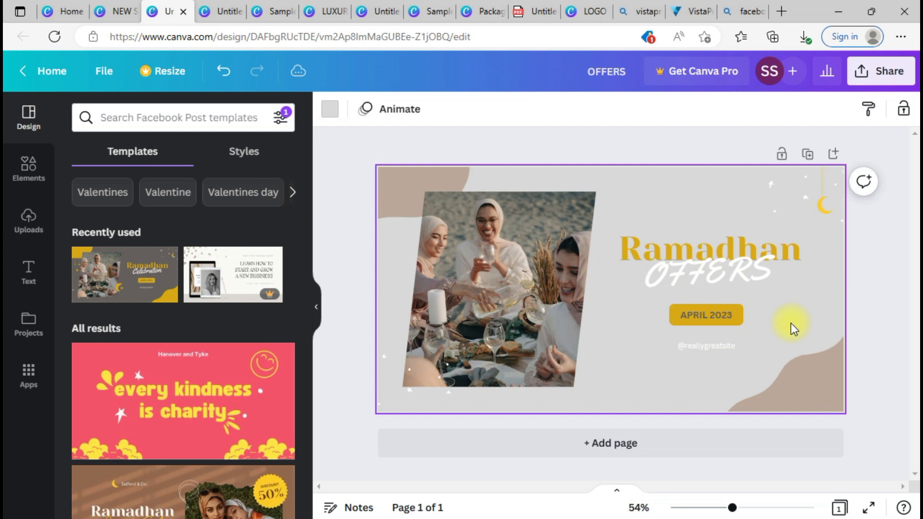
left_click(748, 267)
left_click(549, 112)
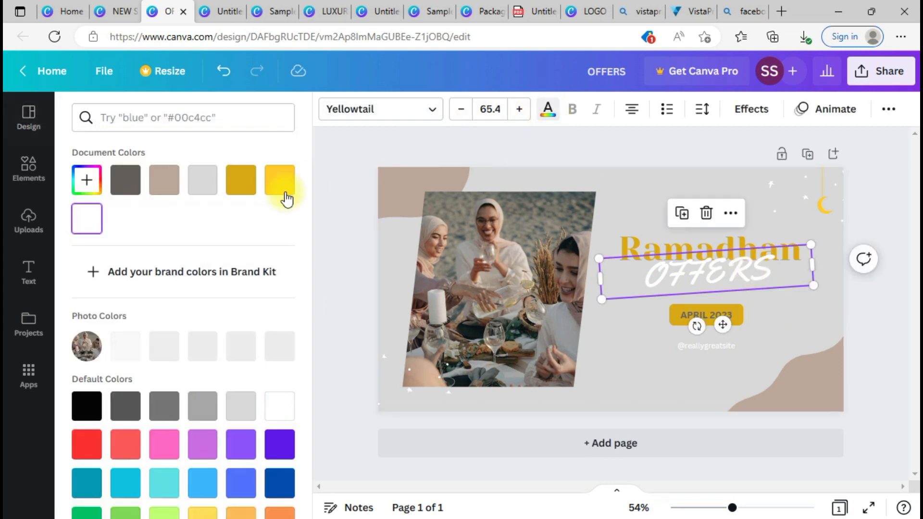
left_click(242, 351)
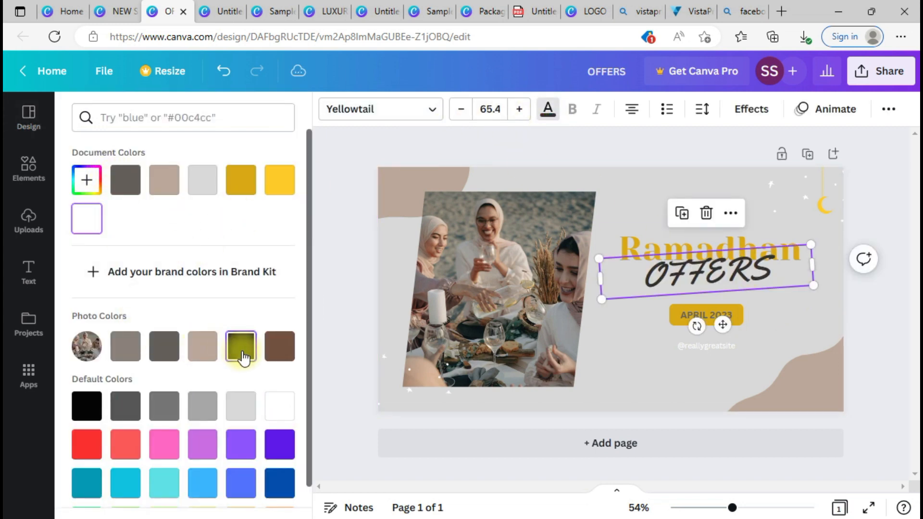
Step: Set the Ramadhan heading in Abhaya Libre Regular, nudge it up, and retype it as 'NEW YEAR'
left_click(676, 244)
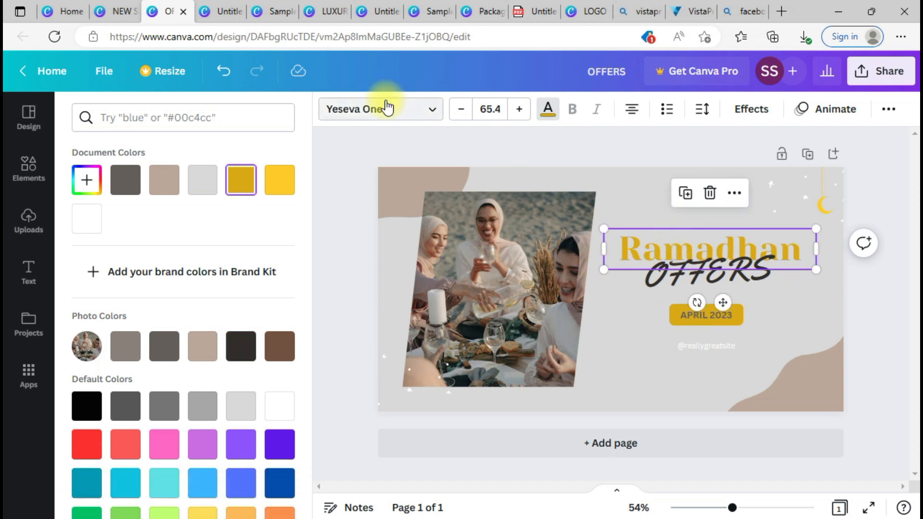
left_click(350, 116)
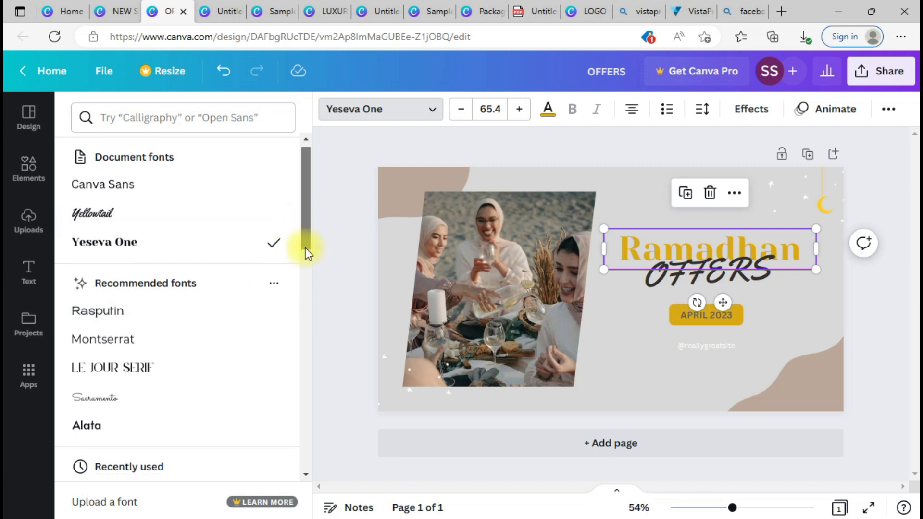
left_click_drag(305, 233, 304, 286)
left_click(180, 324)
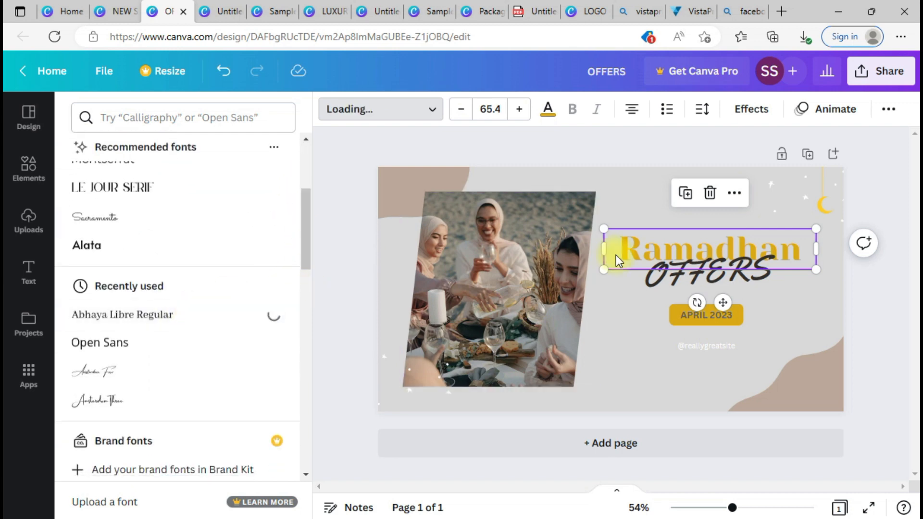
left_click_drag(668, 235, 669, 227)
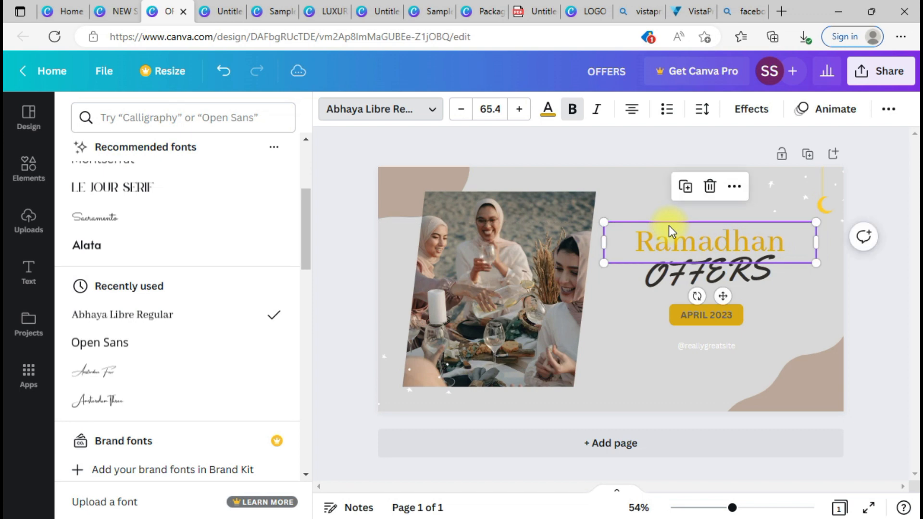
double_click(675, 245)
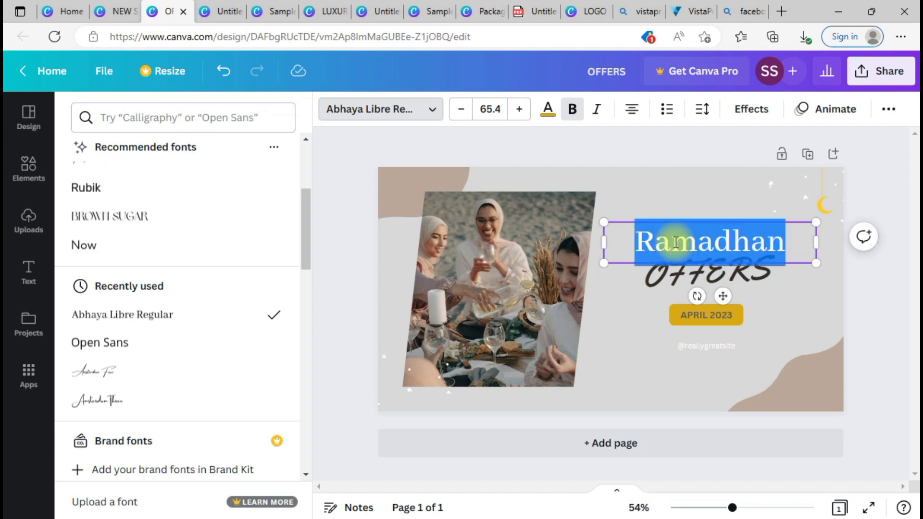
type("NEW YEAR")
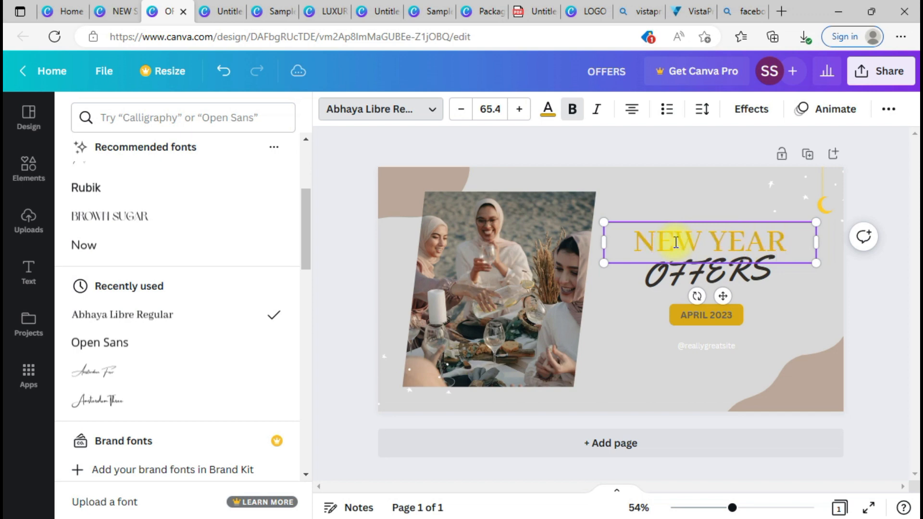
left_click(765, 289)
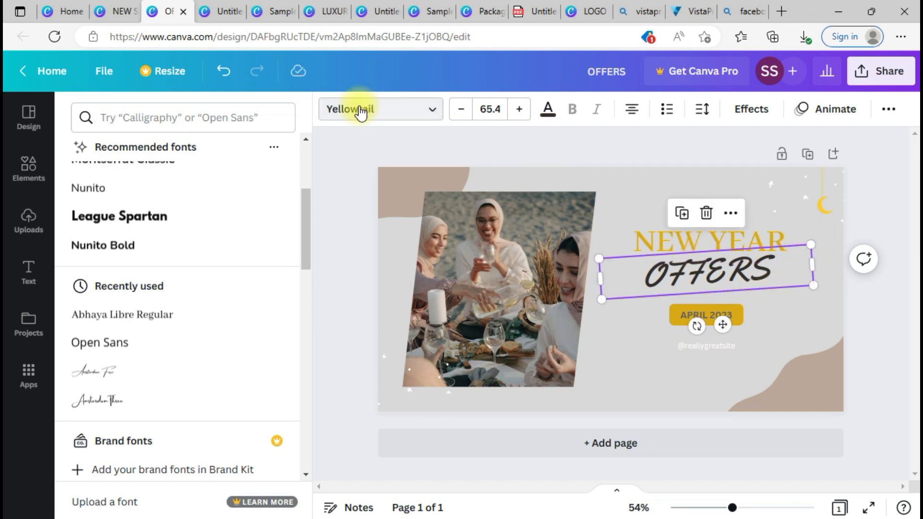
Step: Restyle OFFERS as 'Offers' in Amsterdam Three, shrink it to about 48.9, and shift it left
left_click(360, 110)
left_click(360, 110)
left_click(119, 379)
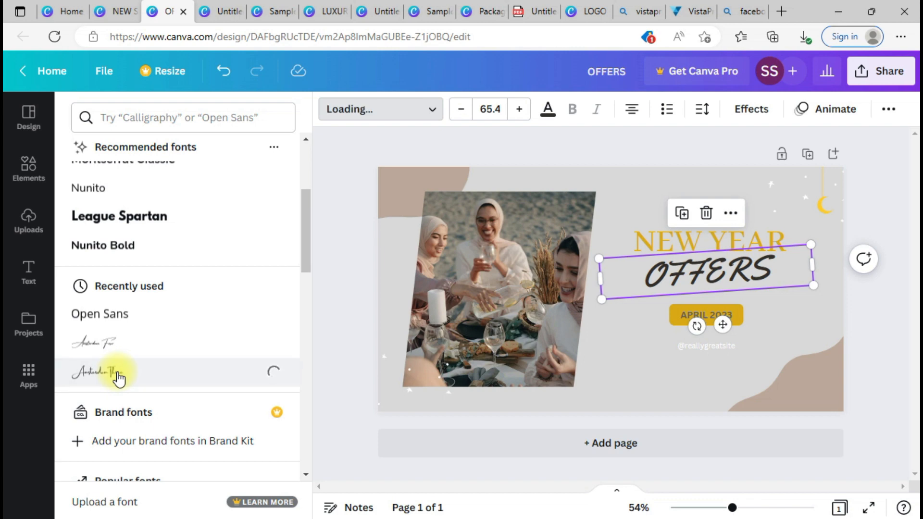
double_click(655, 277)
type("Ofer")
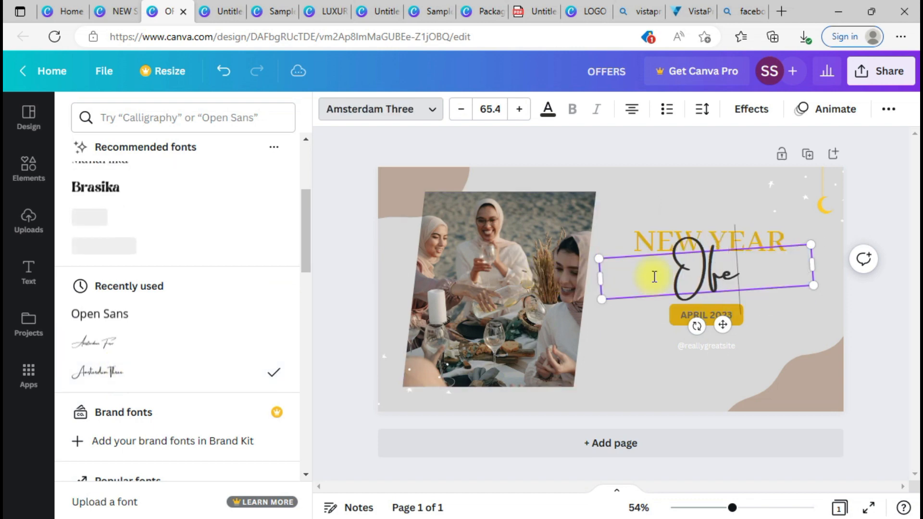
key("BackSpace")
key("BackSpace")
type("f")
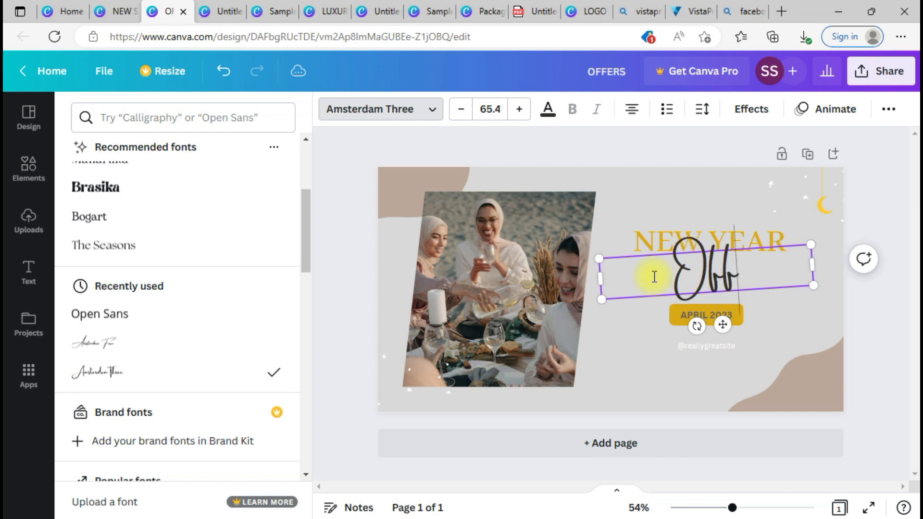
type("ers")
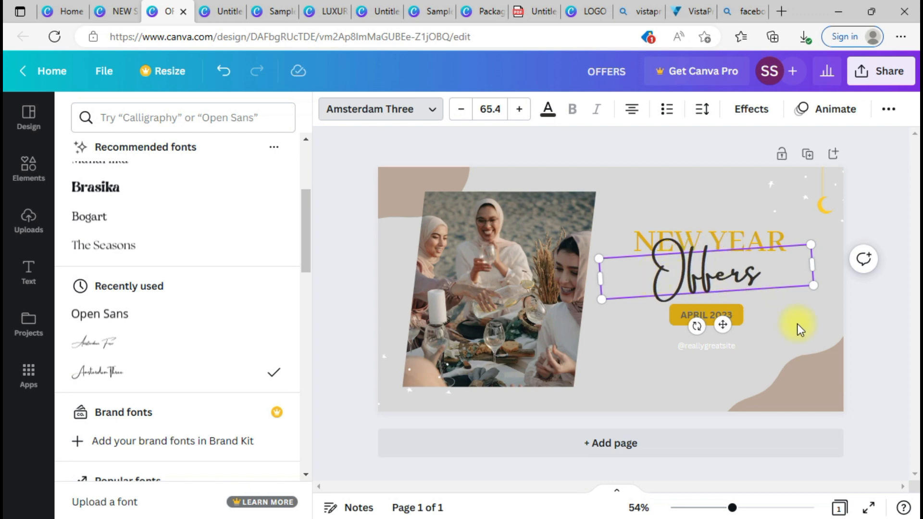
key("Escape")
left_click(780, 295)
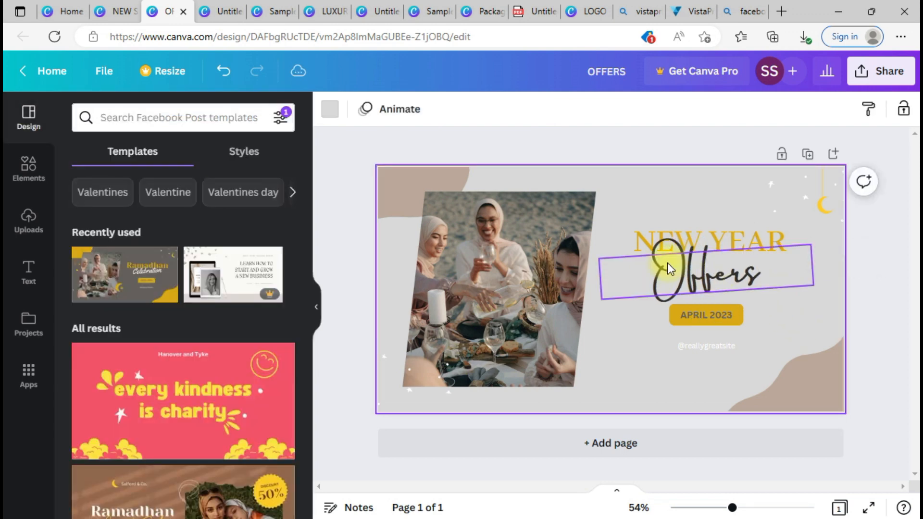
left_click(667, 262)
left_click_drag(599, 259, 653, 265)
left_click_drag(745, 293, 722, 294)
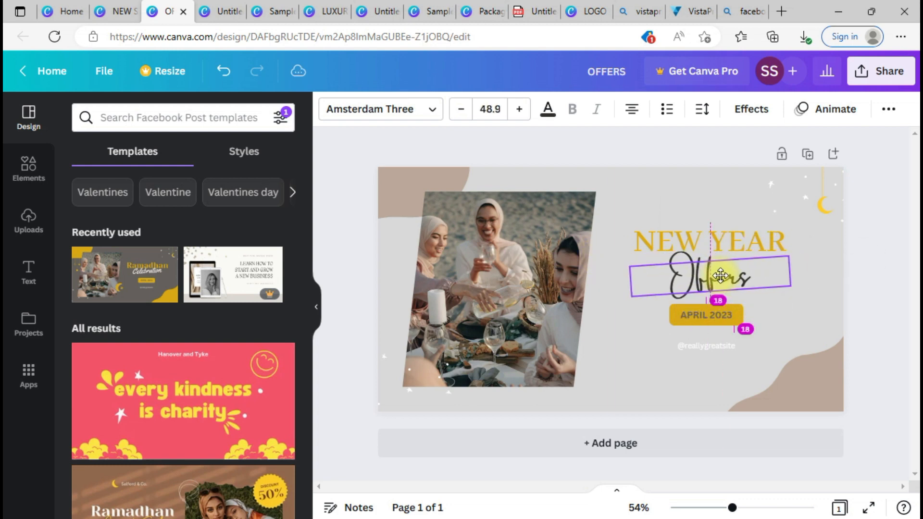
left_click(832, 301)
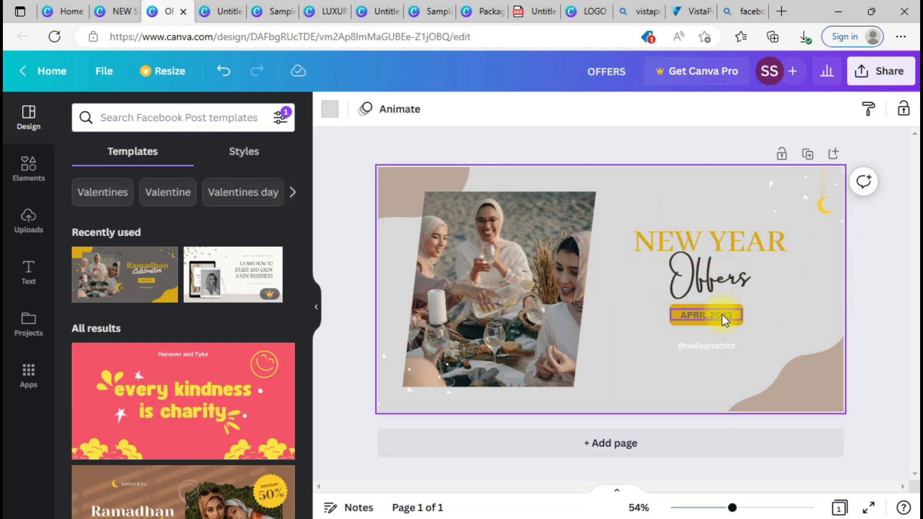
Step: Change the badge from APRIL 2023 to JAN 2023 and delete the web address line
left_click(694, 318)
double_click(695, 319)
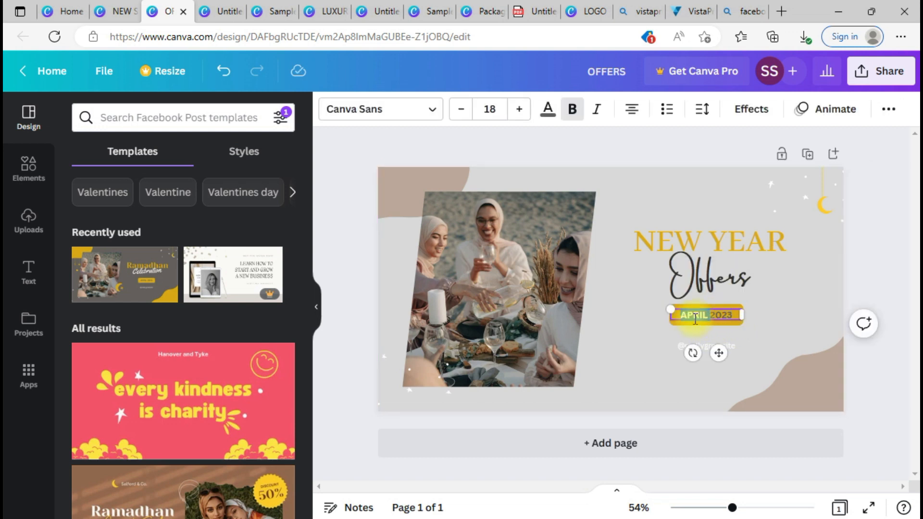
type("JAN")
left_click(763, 342)
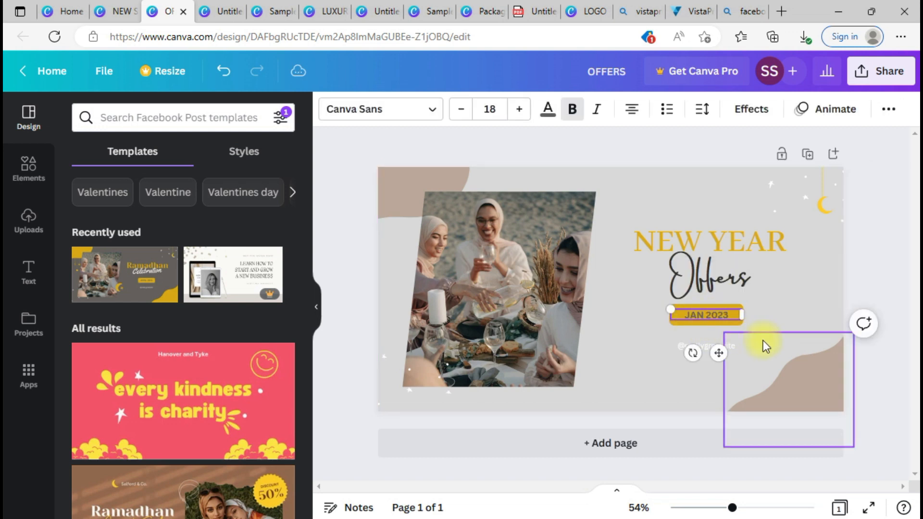
left_click(700, 347)
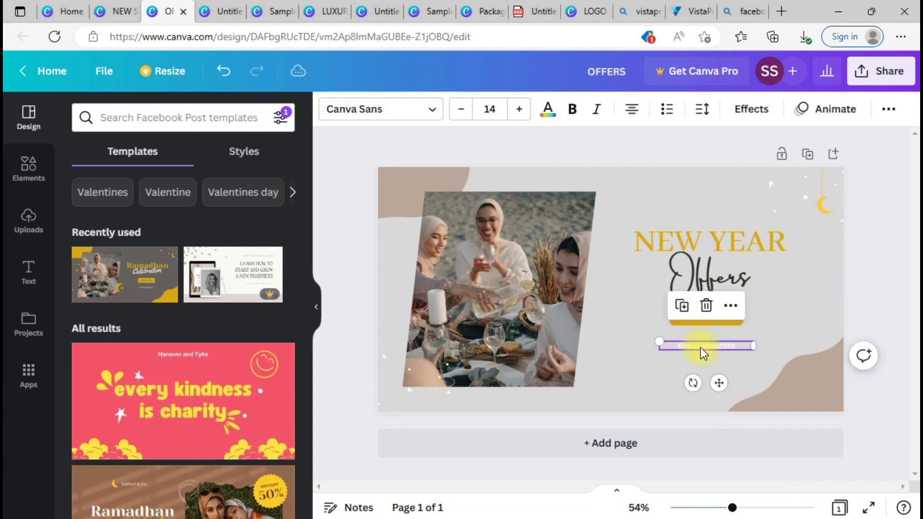
key("Delete")
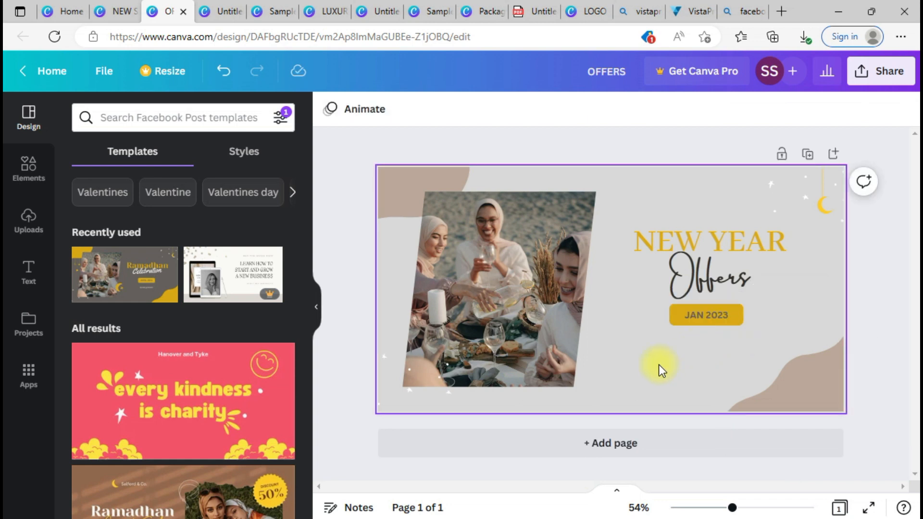
Step: Select the dining photo and bring up its delete options
left_click(331, 113)
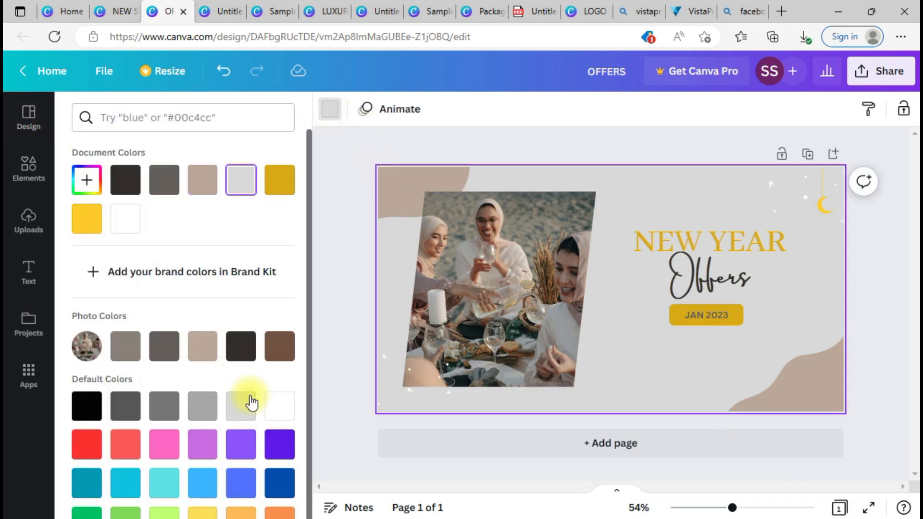
left_click(540, 236)
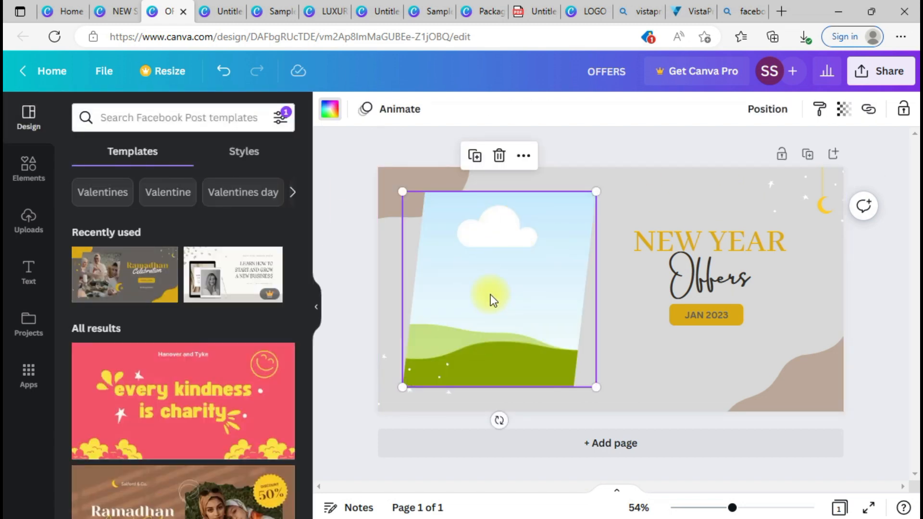
key("ctrl+z")
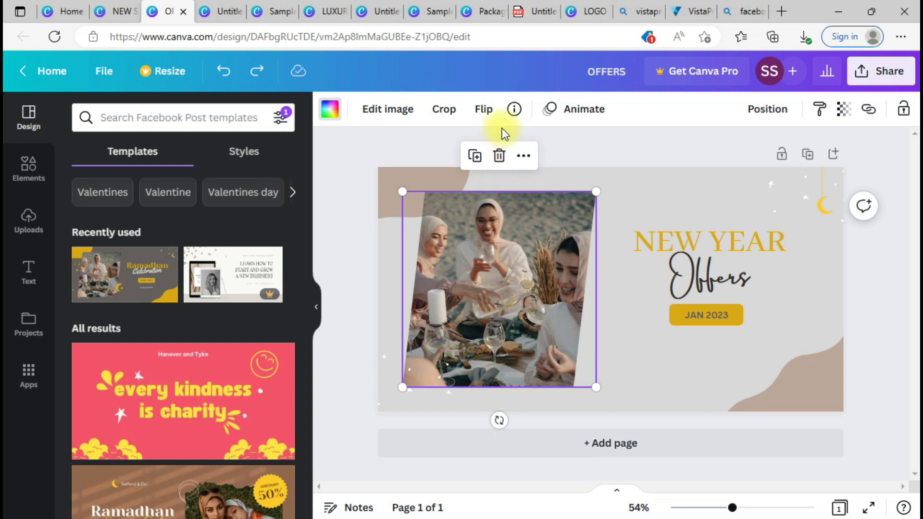
left_click(499, 156)
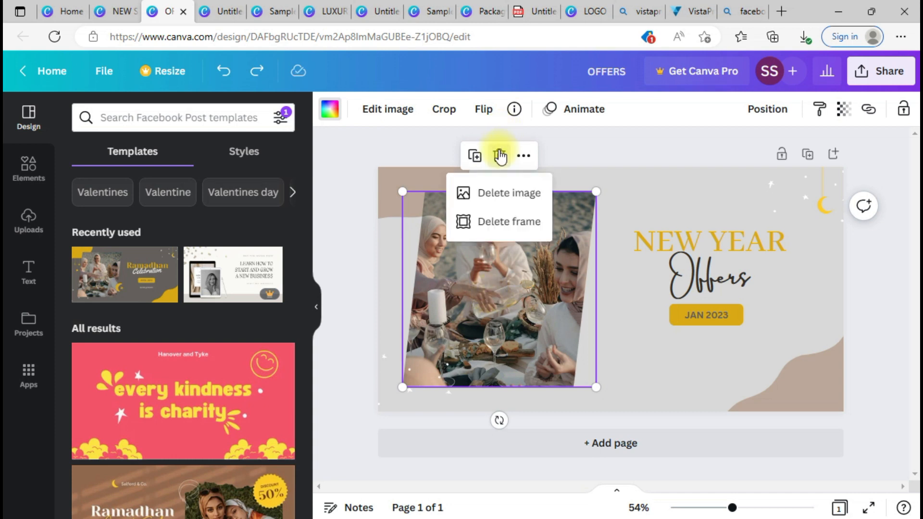
Step: Empty the photo frame and fill it with a 'TSHIRTS' search photo of a couple in white T-shirts
left_click(504, 204)
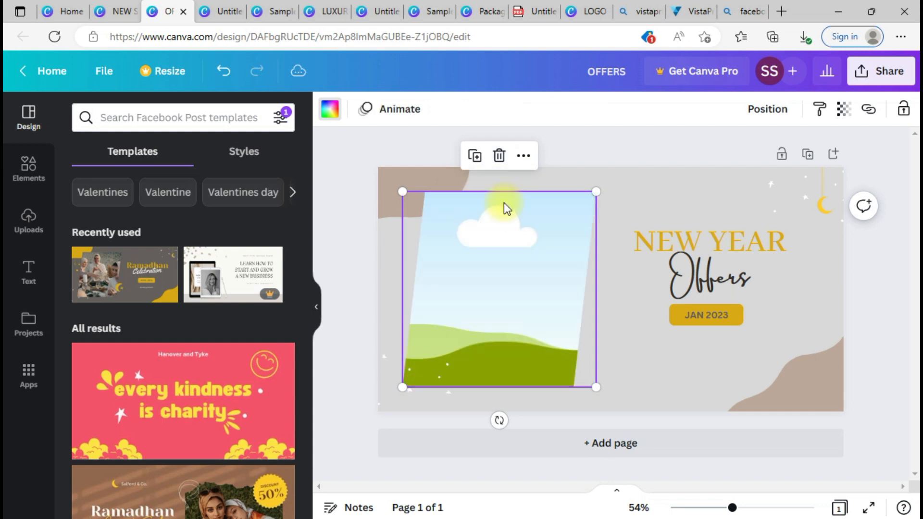
left_click(27, 184)
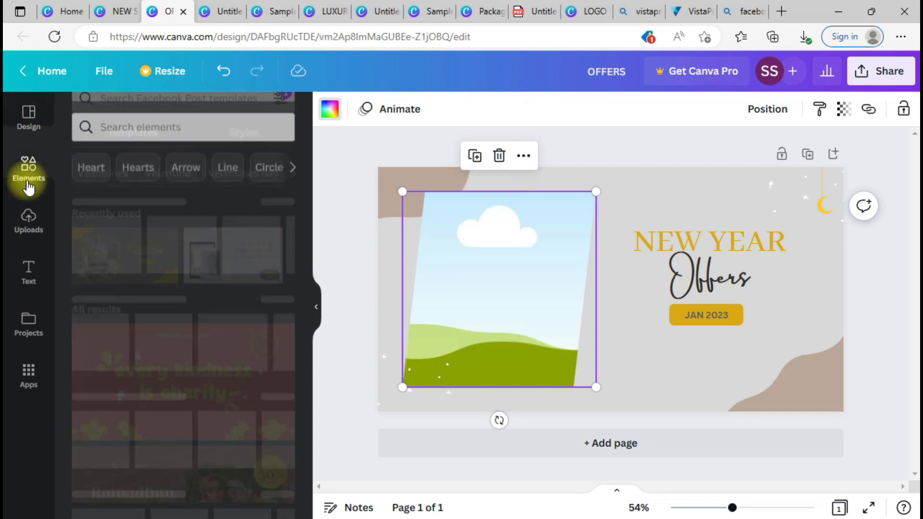
left_click(111, 116)
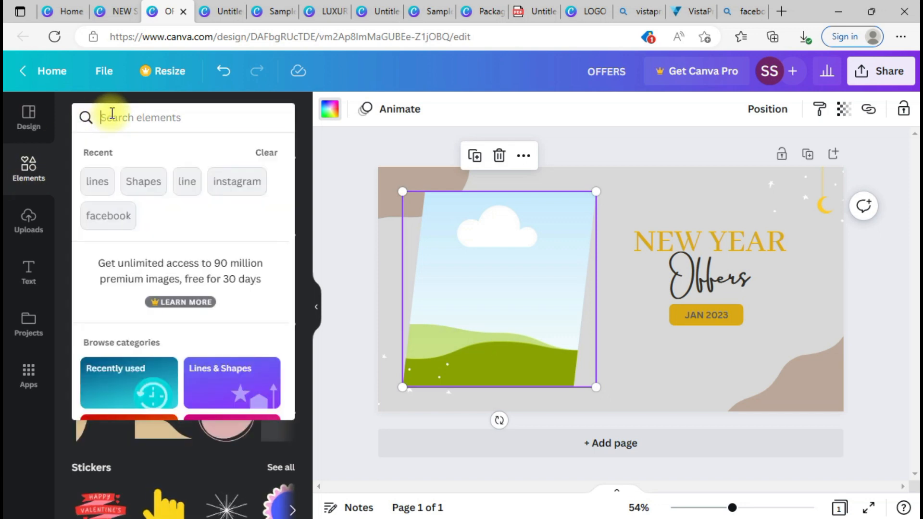
type("TSHIRTS")
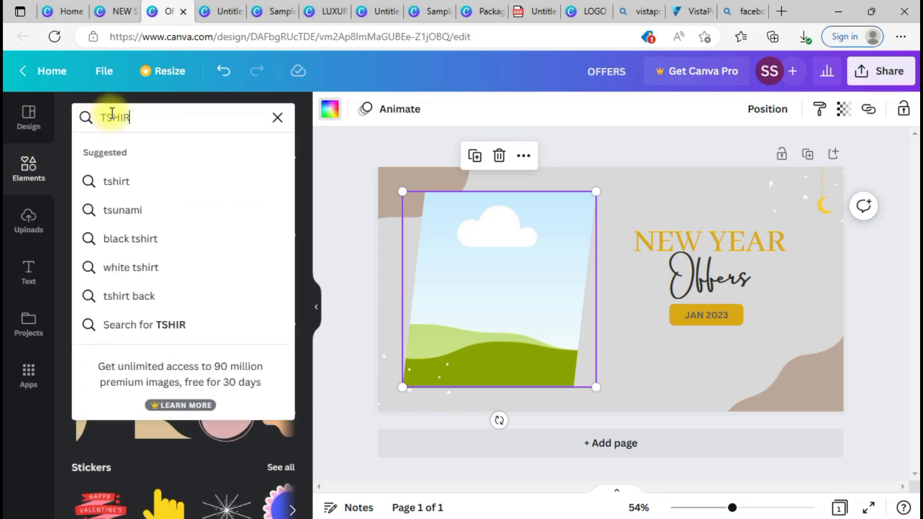
key("Return")
left_click(169, 155)
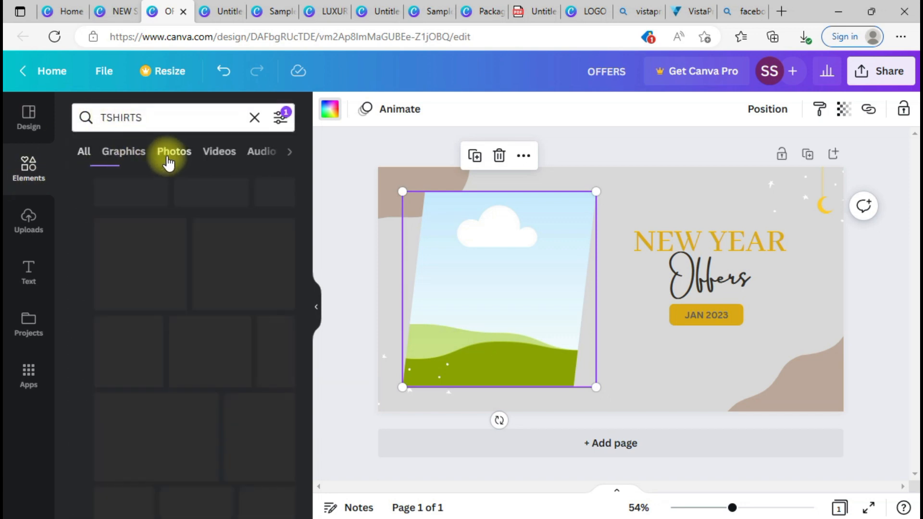
left_click_drag(115, 269, 457, 265)
left_click(648, 361)
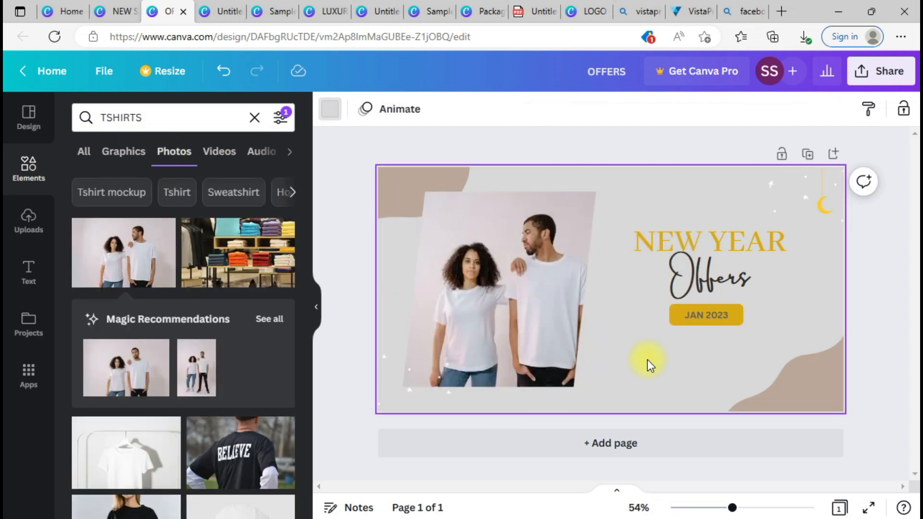
Step: Remove the two sparkle elements from the post's top-right corner
left_click(818, 200)
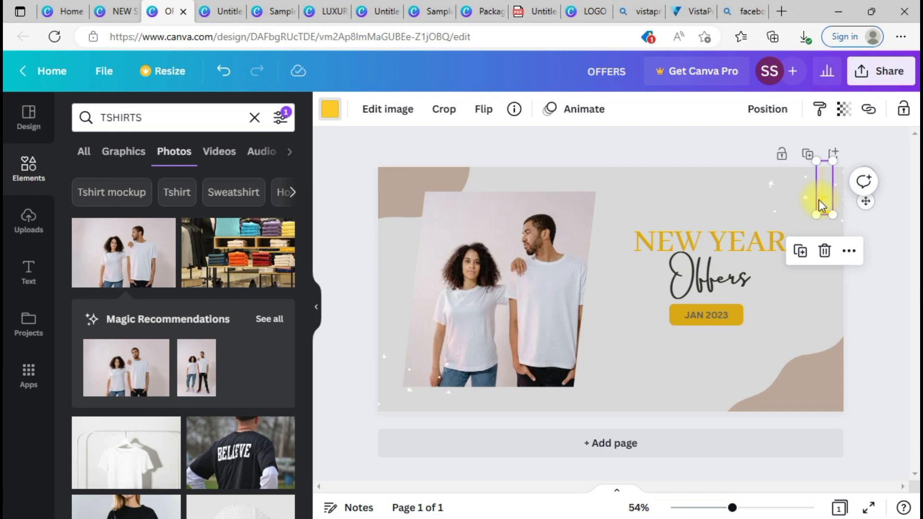
key("Escape")
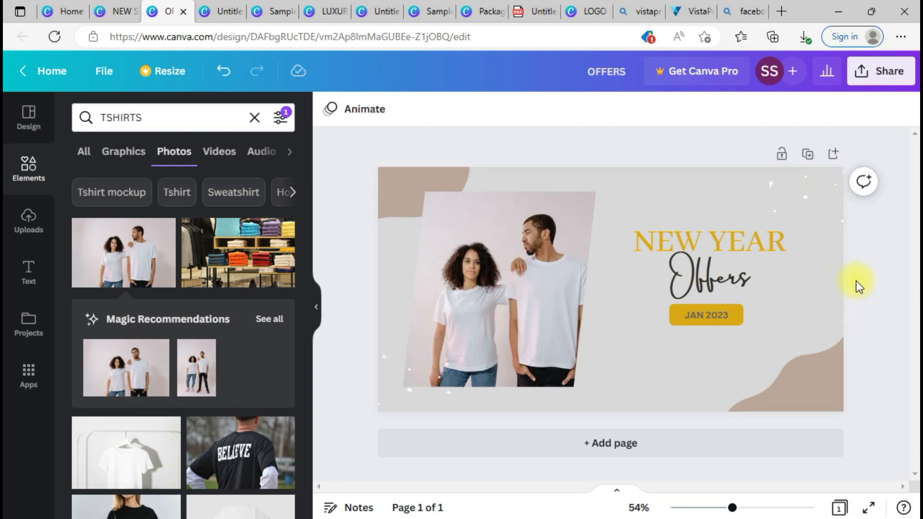
left_click(754, 190)
key("Escape")
left_click(838, 276)
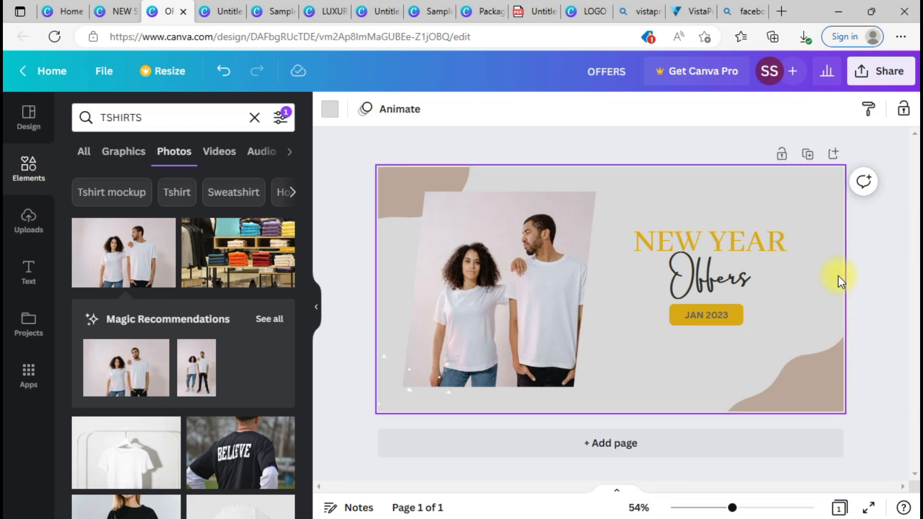
left_click(399, 392)
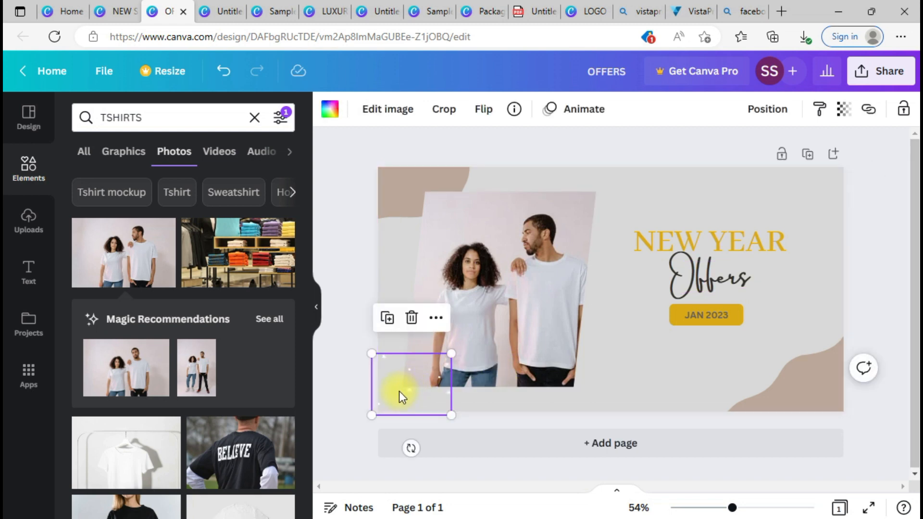
Step: Move the sparkle to the top-right corner, glance at download settings, then switch to Notepad
left_click_drag(408, 393, 798, 197)
left_click(834, 303)
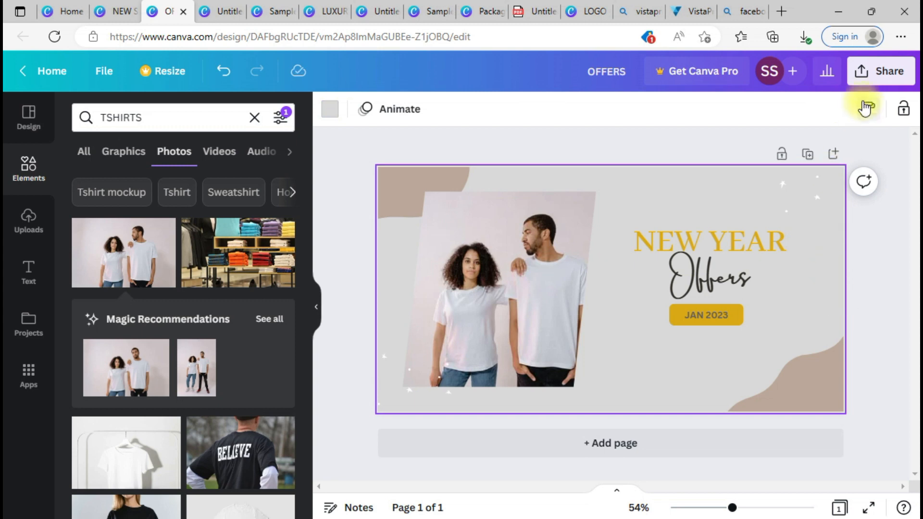
left_click(868, 72)
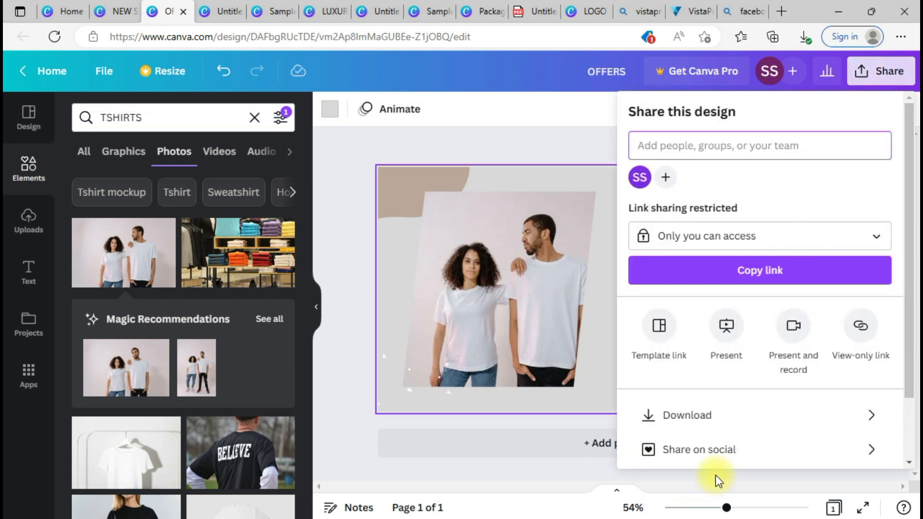
left_click(724, 423)
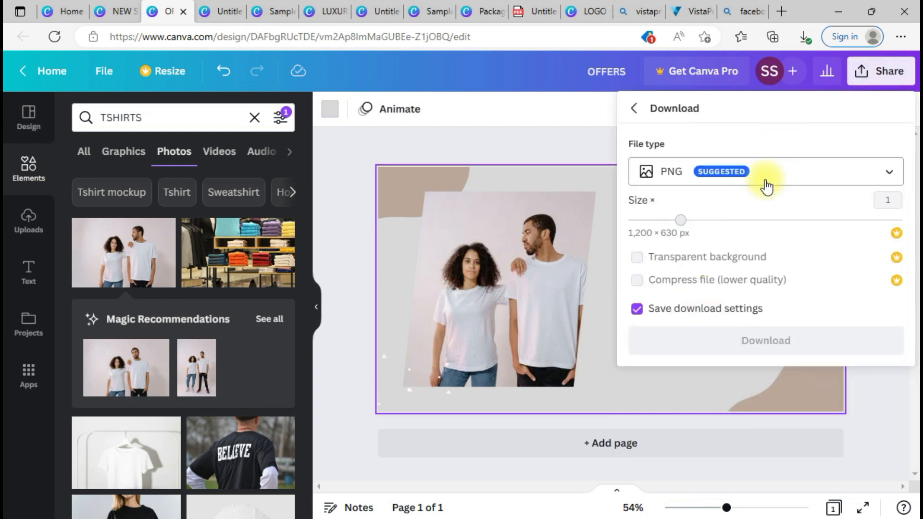
left_click(540, 483)
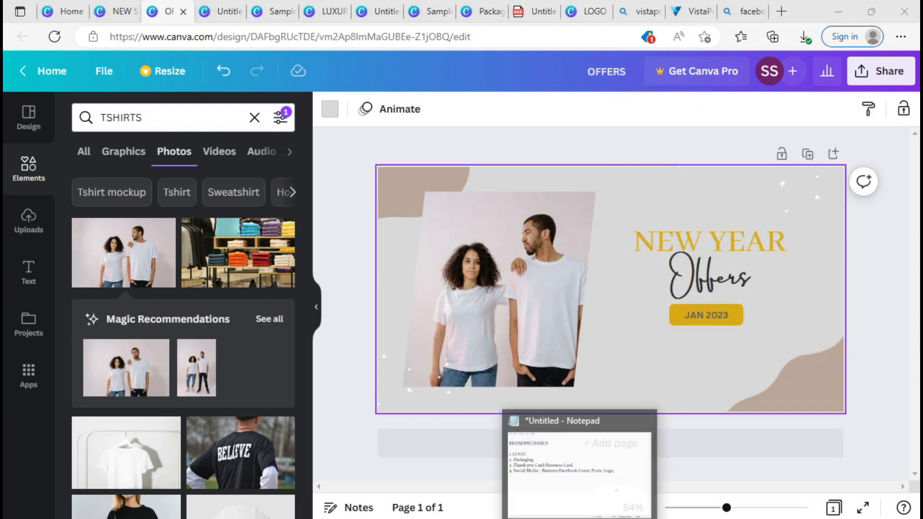
left_click(581, 518)
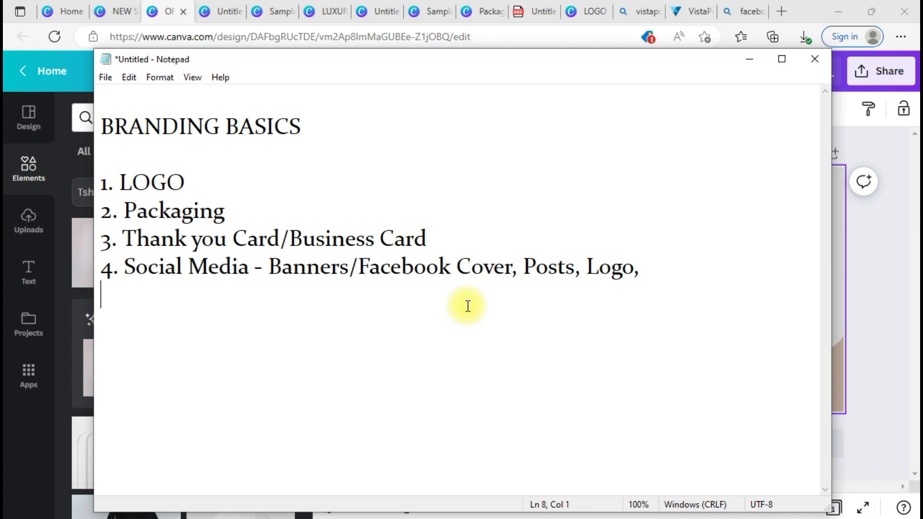
Step: Go from the Branding Basics notes back to the Canva home page tab
left_click(65, 11)
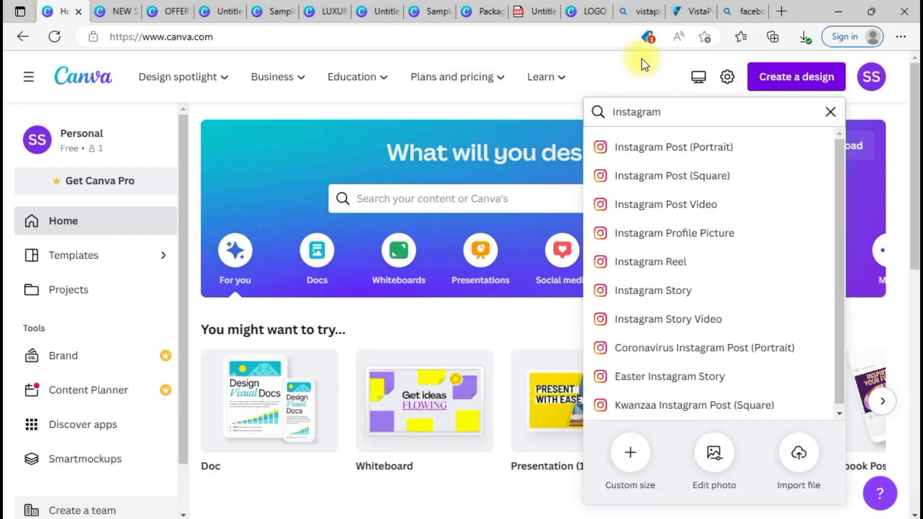
Step: Search design types for 'Presentation', then bring up the Education menu in the site header
double_click(652, 118)
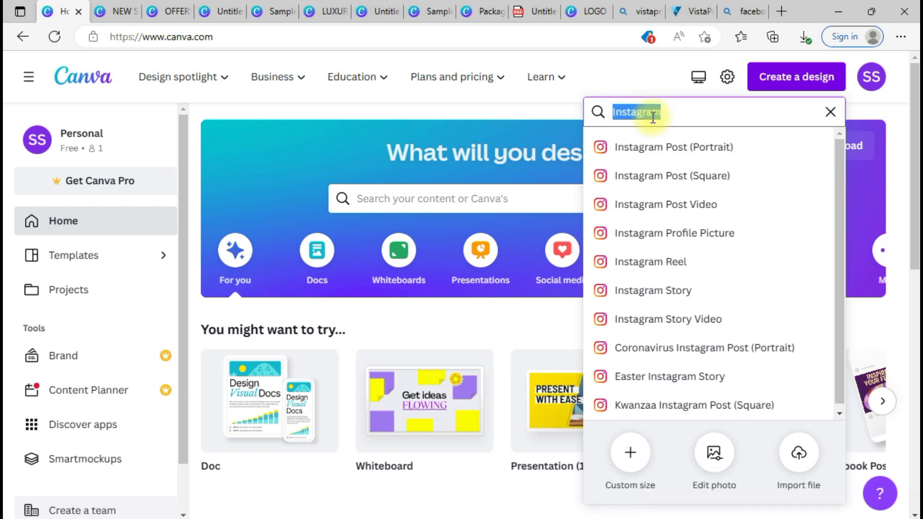
type("Prese")
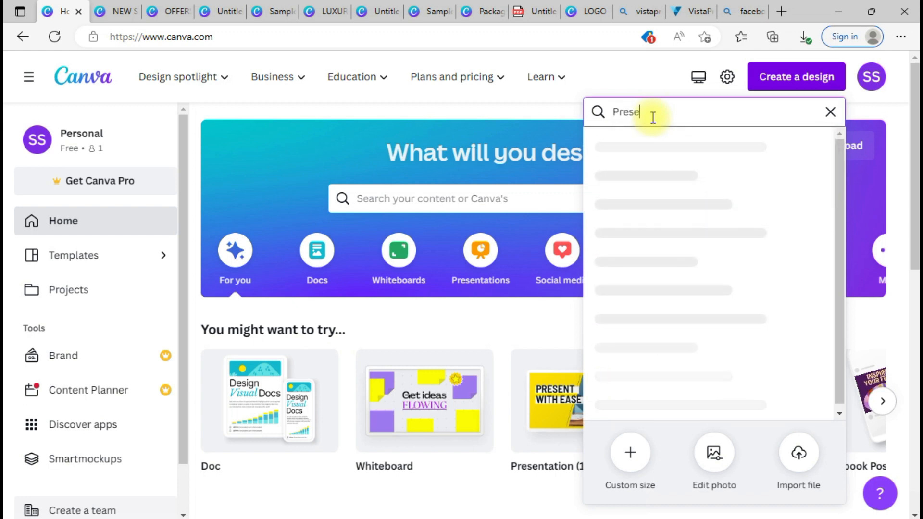
type("ntation")
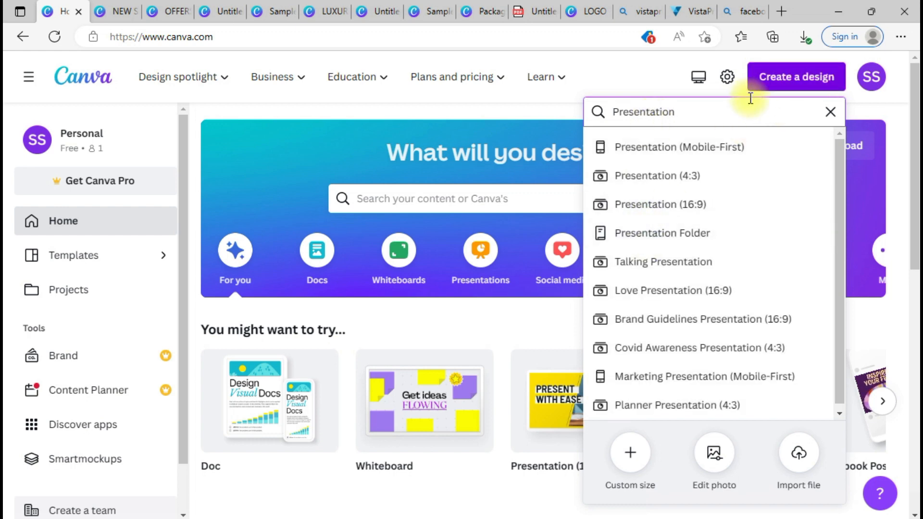
left_click(428, 91)
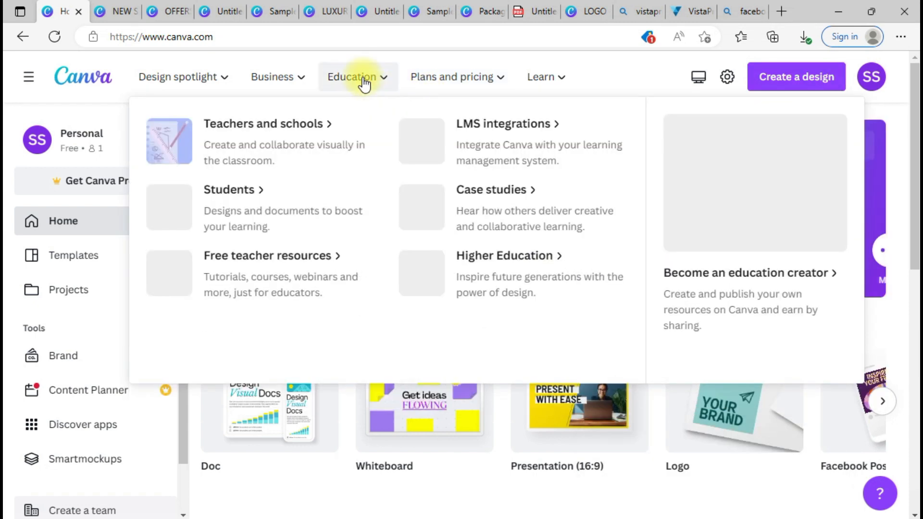
left_click(364, 82)
mouse_move(278, 85)
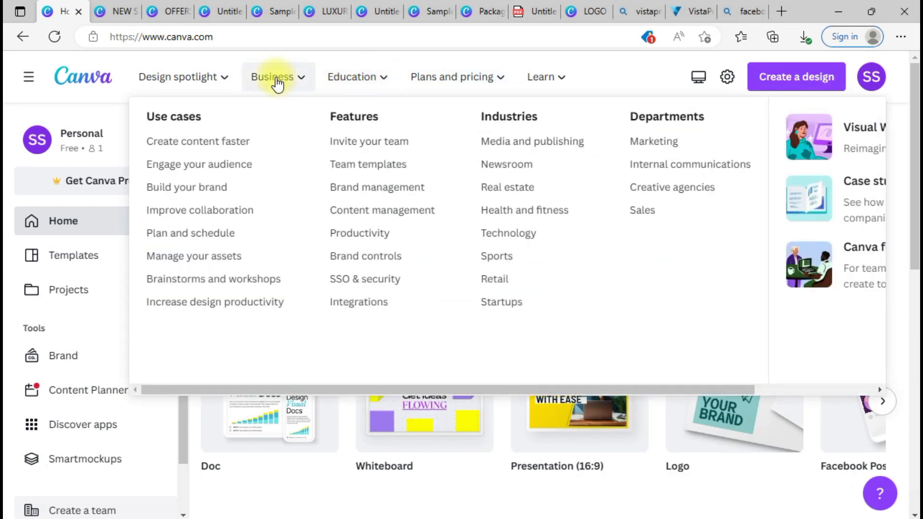
mouse_move(192, 95)
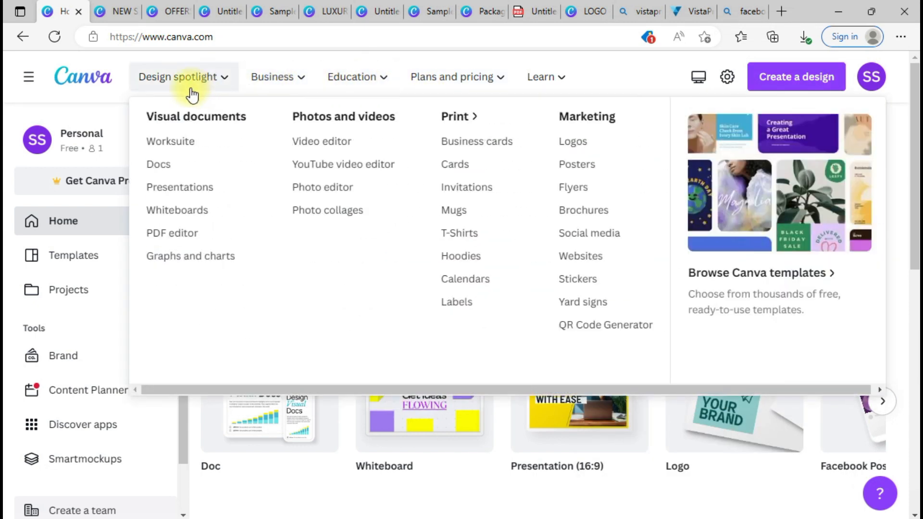
mouse_move(364, 73)
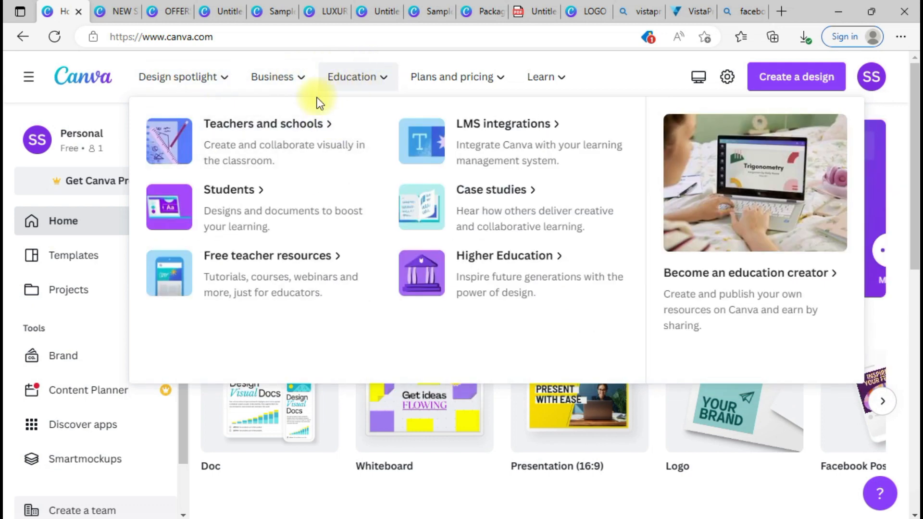
Step: Open Canva for Students and scroll through its study, group work and presentation templates
left_click(249, 194)
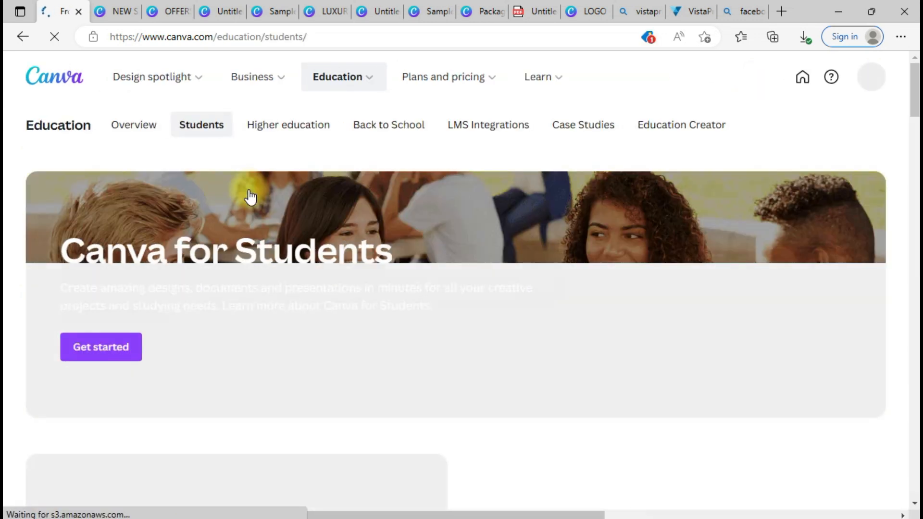
scroll(889, 240, "down", 8)
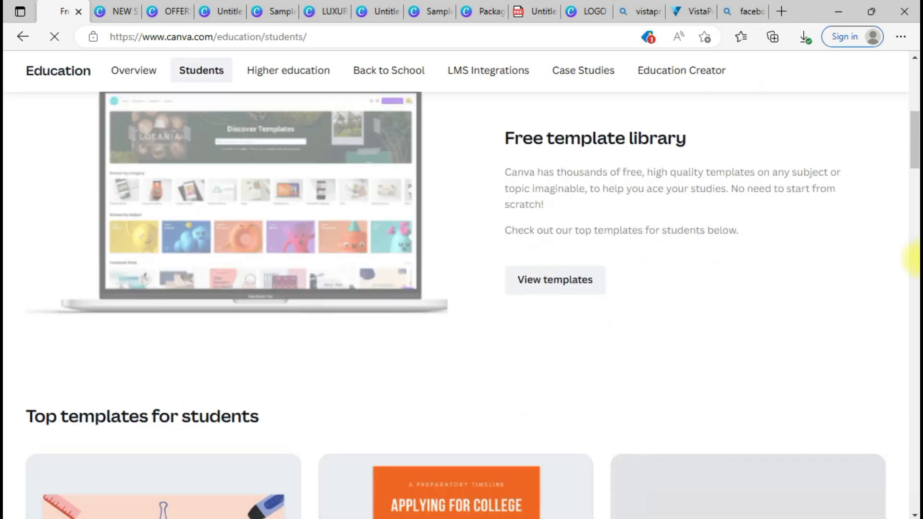
scroll(894, 173, "down", 3)
scroll(914, 163, "down", 3)
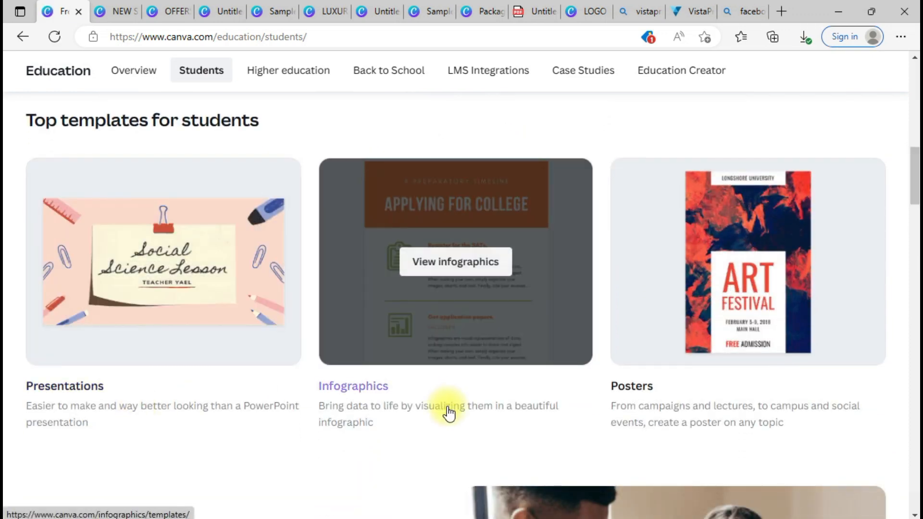
scroll(913, 260, "down", 7)
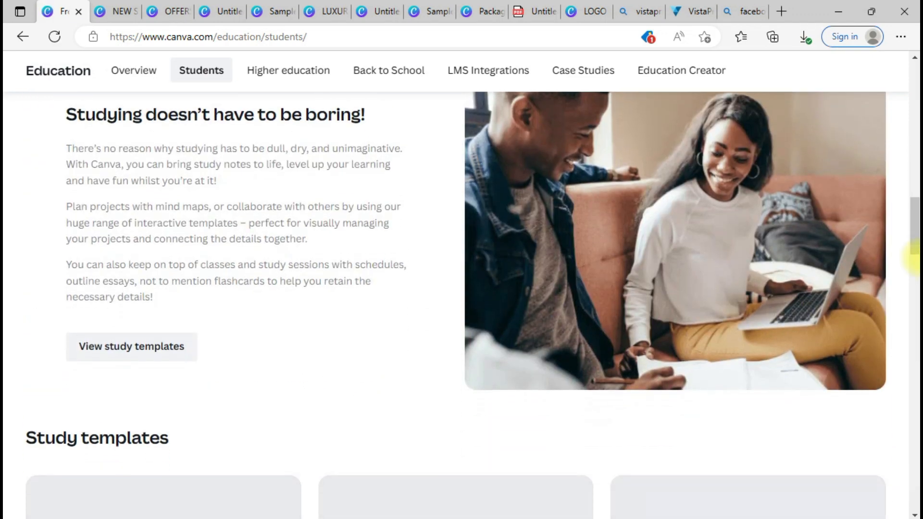
scroll(913, 269, "down", 10)
scroll(424, 166, "up", 1)
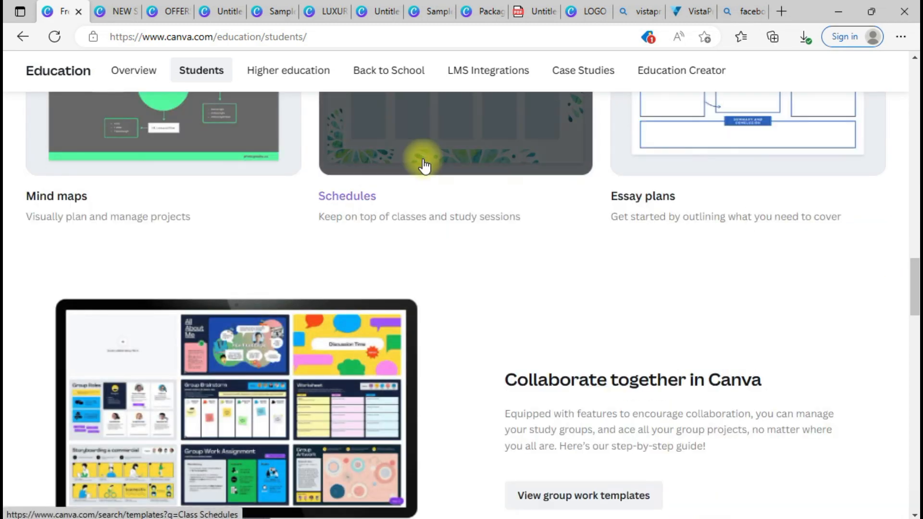
left_click_drag(913, 272, 914, 336)
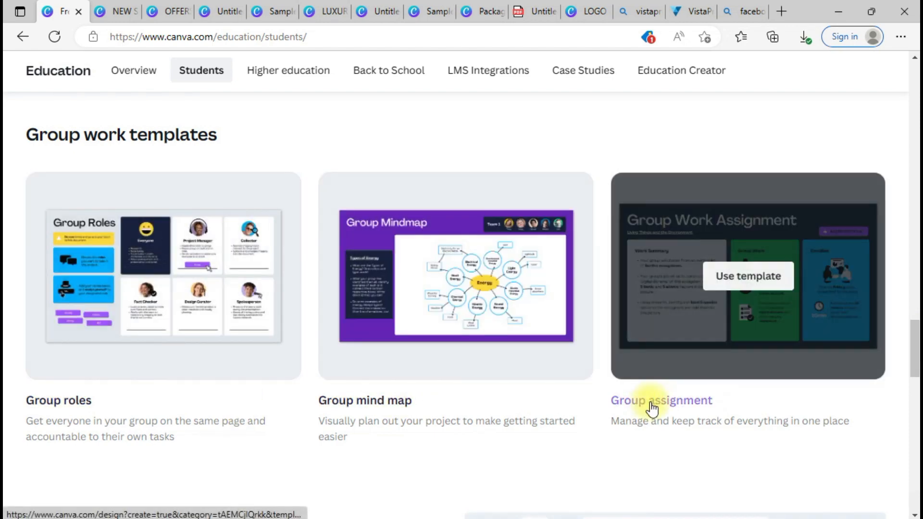
left_click_drag(915, 330, 918, 126)
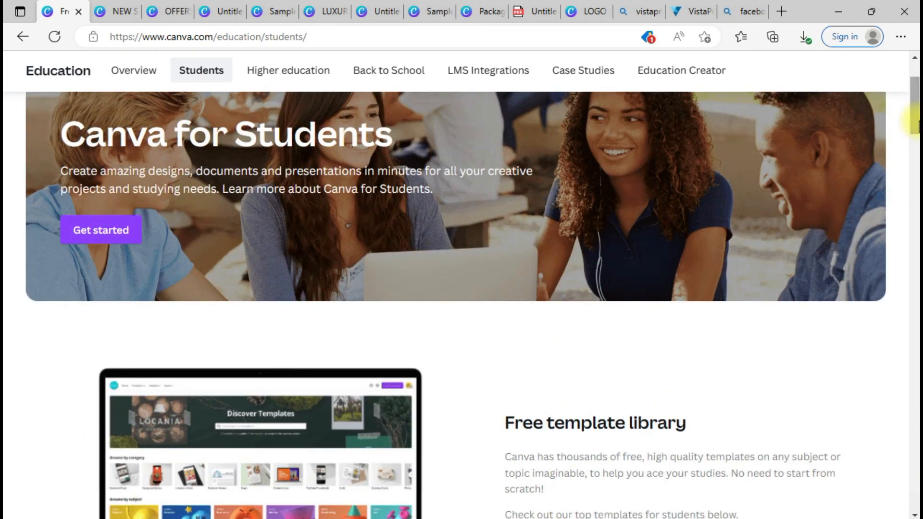